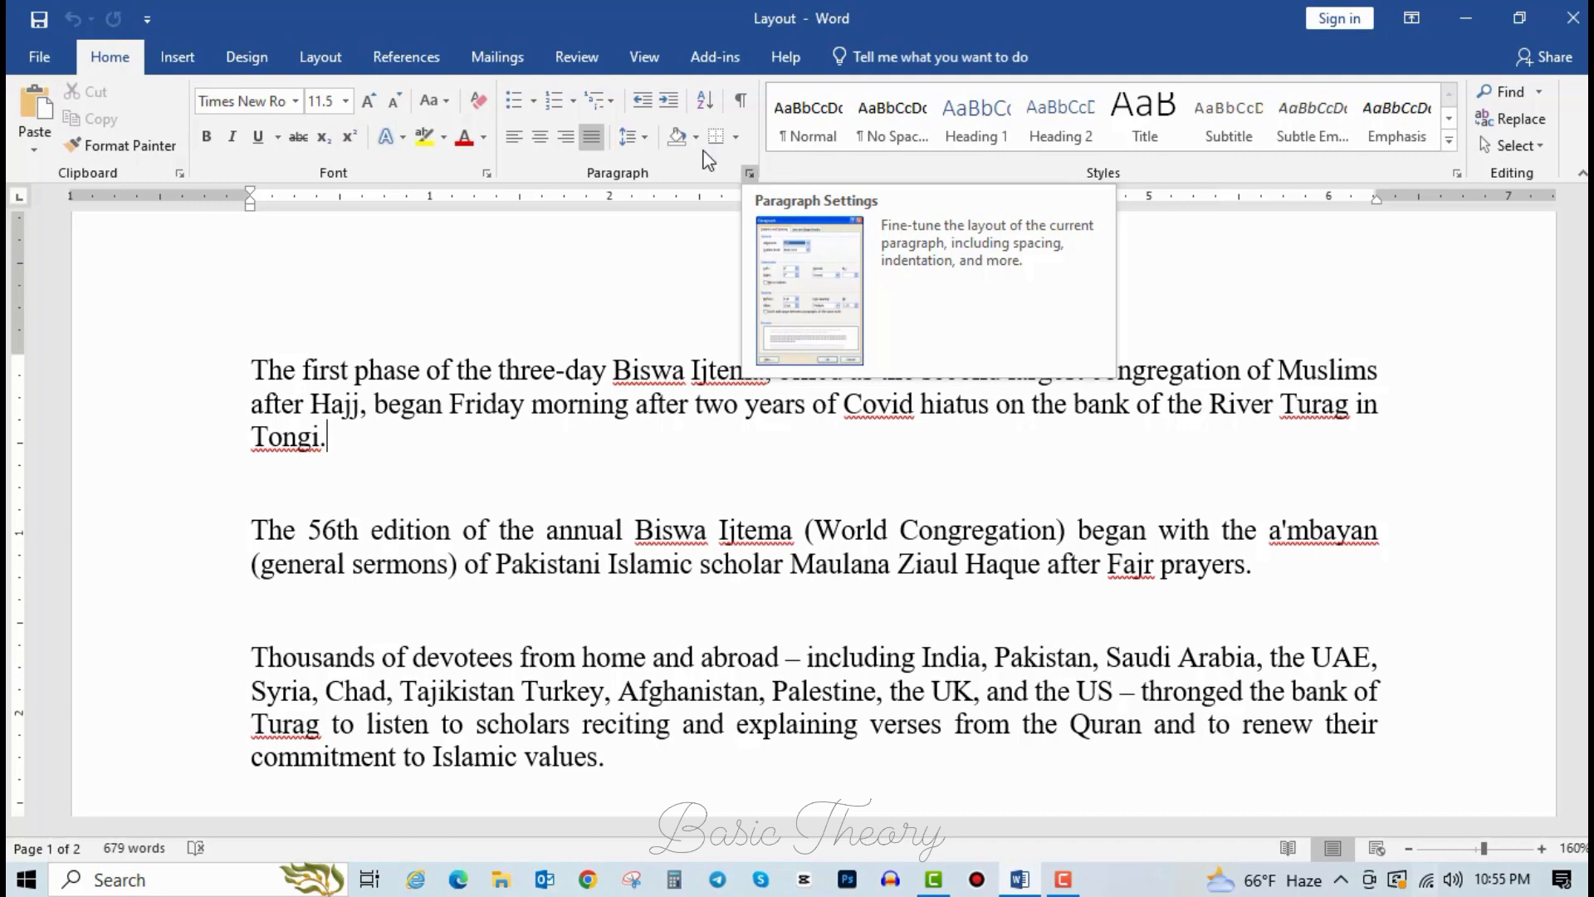
Glance at the Design options, put the cursor after '56th', and show the Layout tab's Page Setup.
{"action": "left_click", "coordinate": [182, 66]}
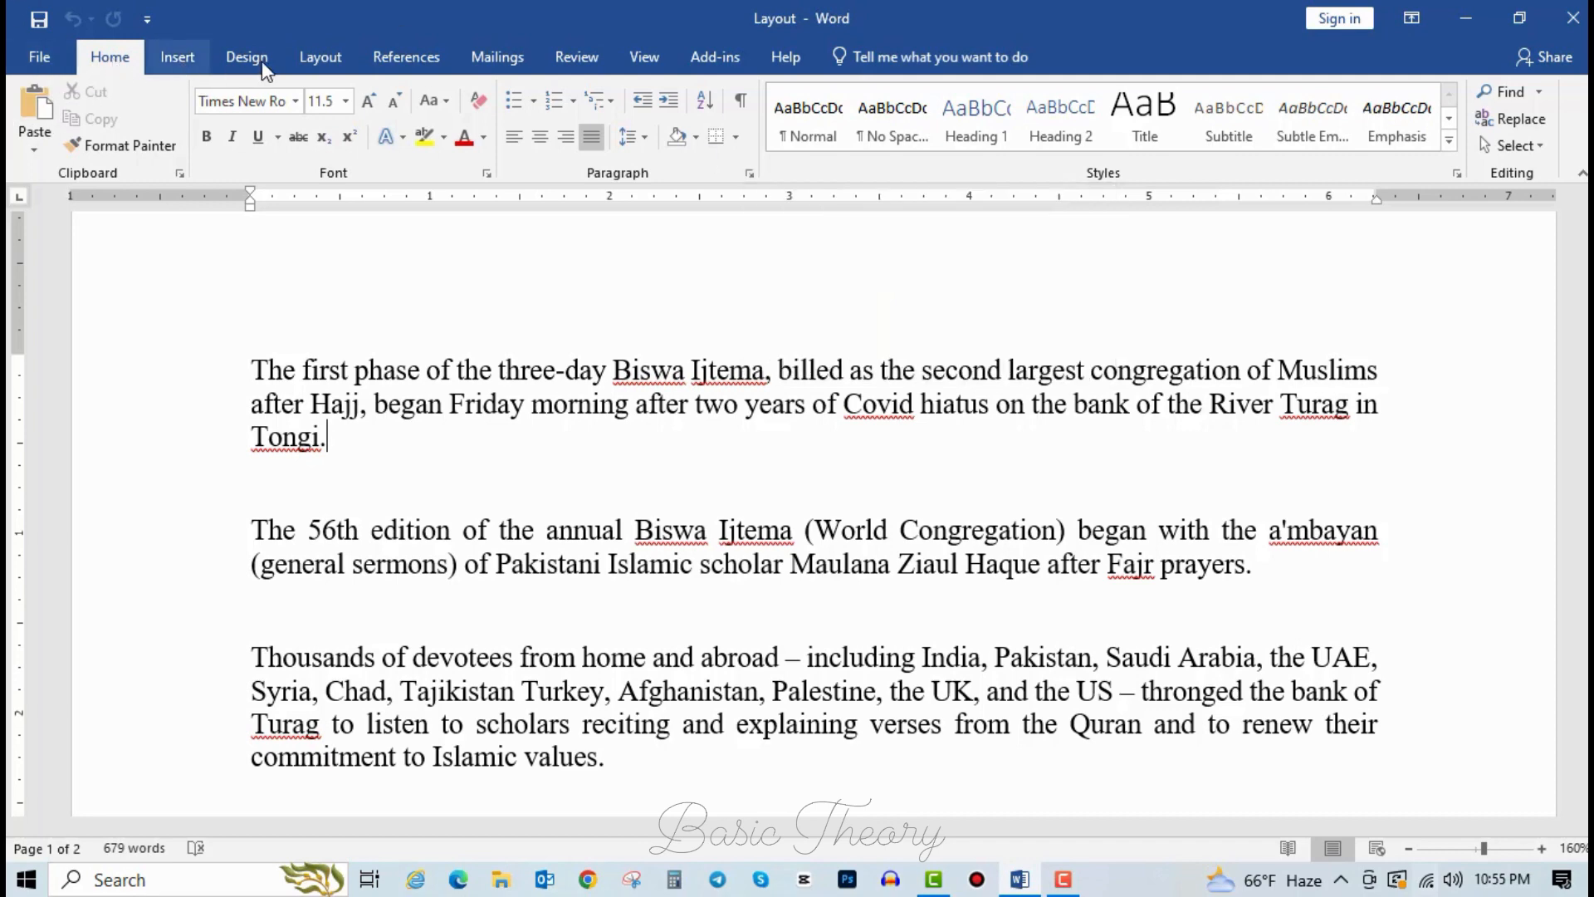
{"action": "left_click", "coordinate": [254, 62]}
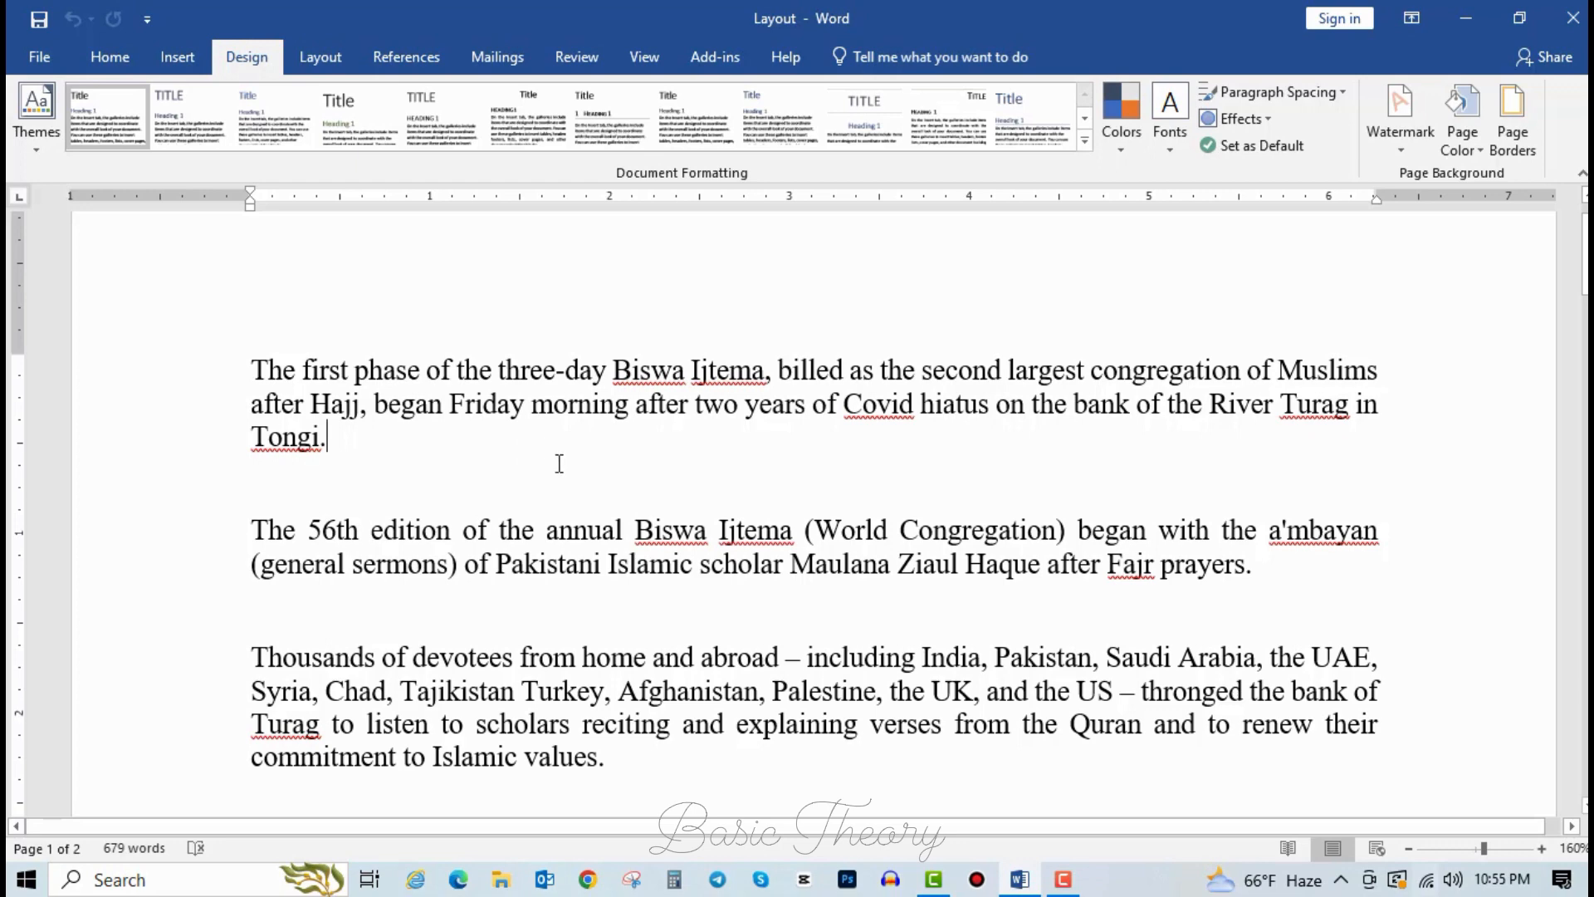
{"action": "left_click", "coordinate": [457, 494]}
{"action": "left_click", "coordinate": [356, 529]}
{"action": "left_click", "coordinate": [323, 56]}
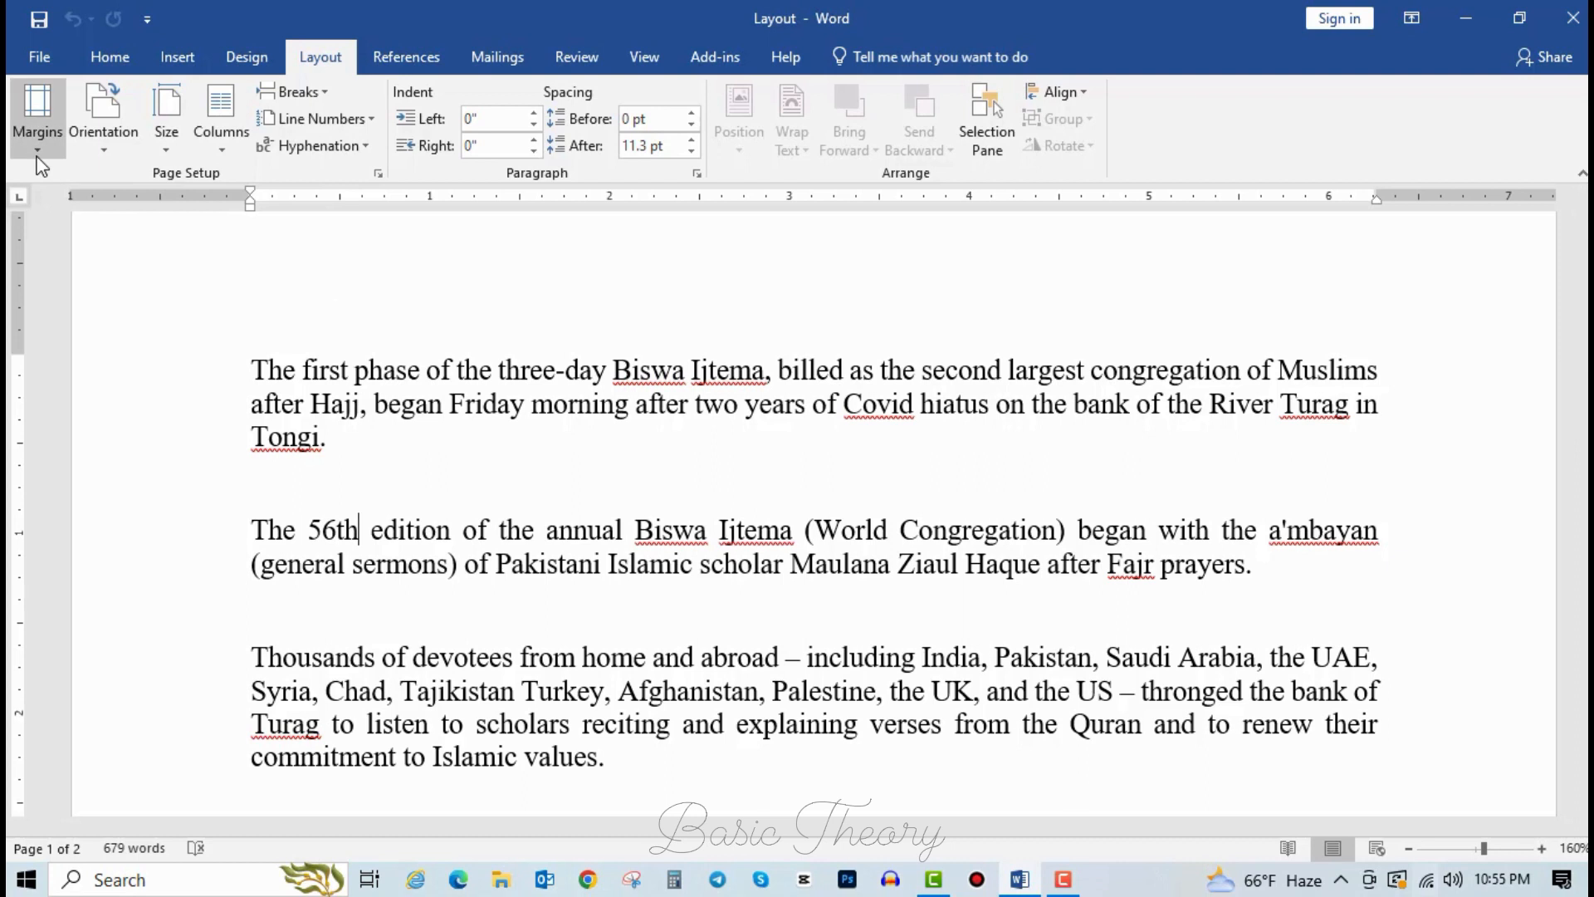
Preview the margin presets, then place the cursor after the first paragraph and reopen Margins.
{"action": "left_click", "coordinate": [40, 133]}
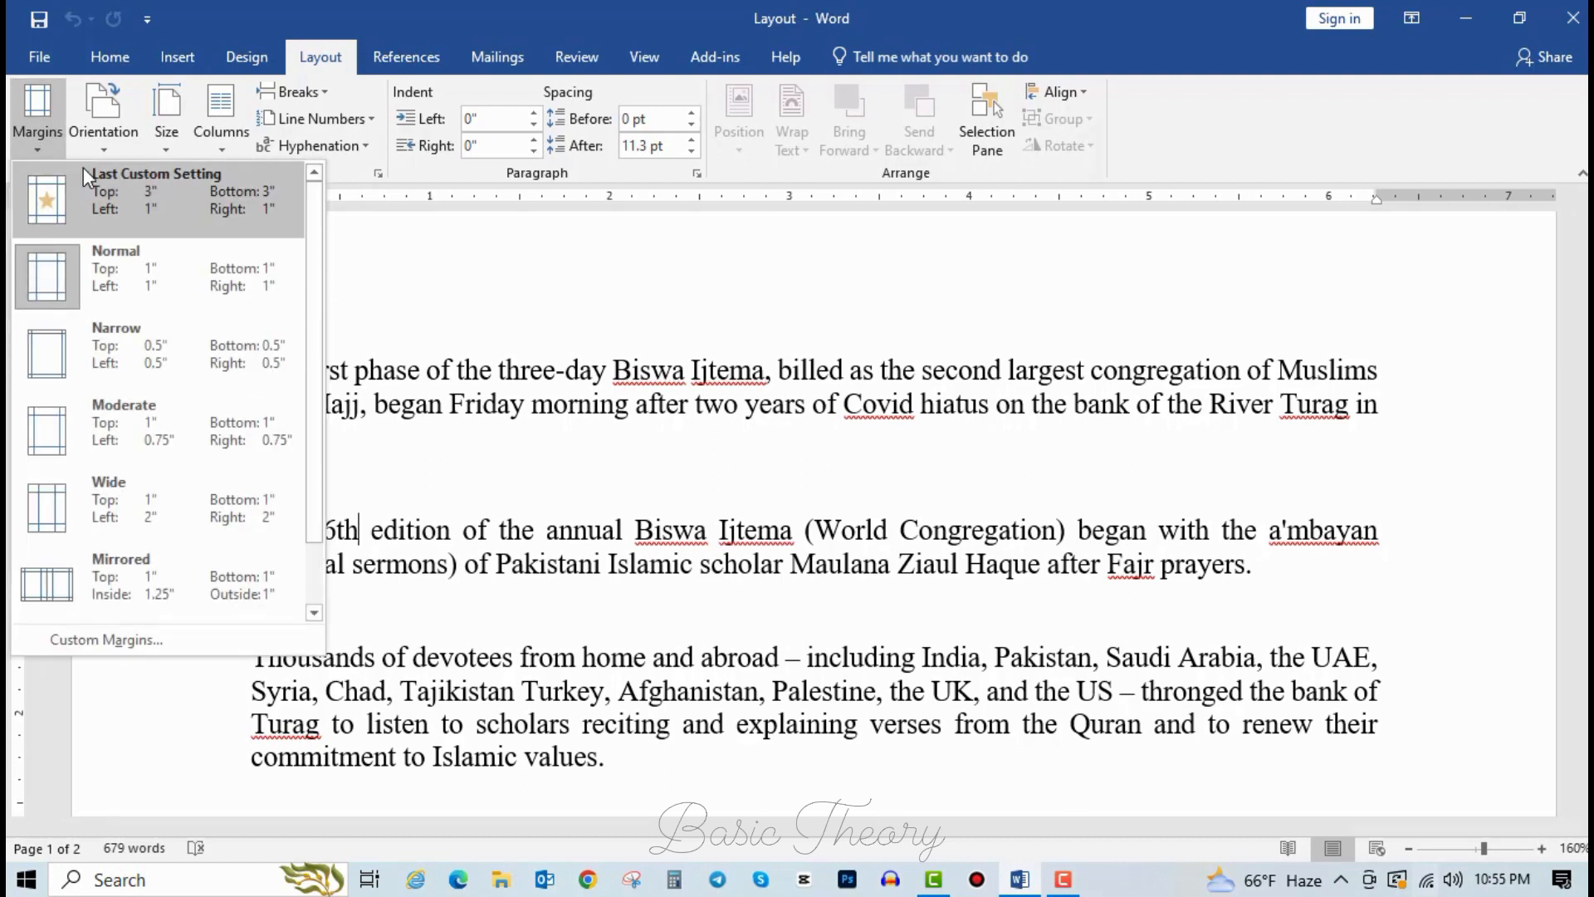
{"action": "left_click", "coordinate": [700, 423]}
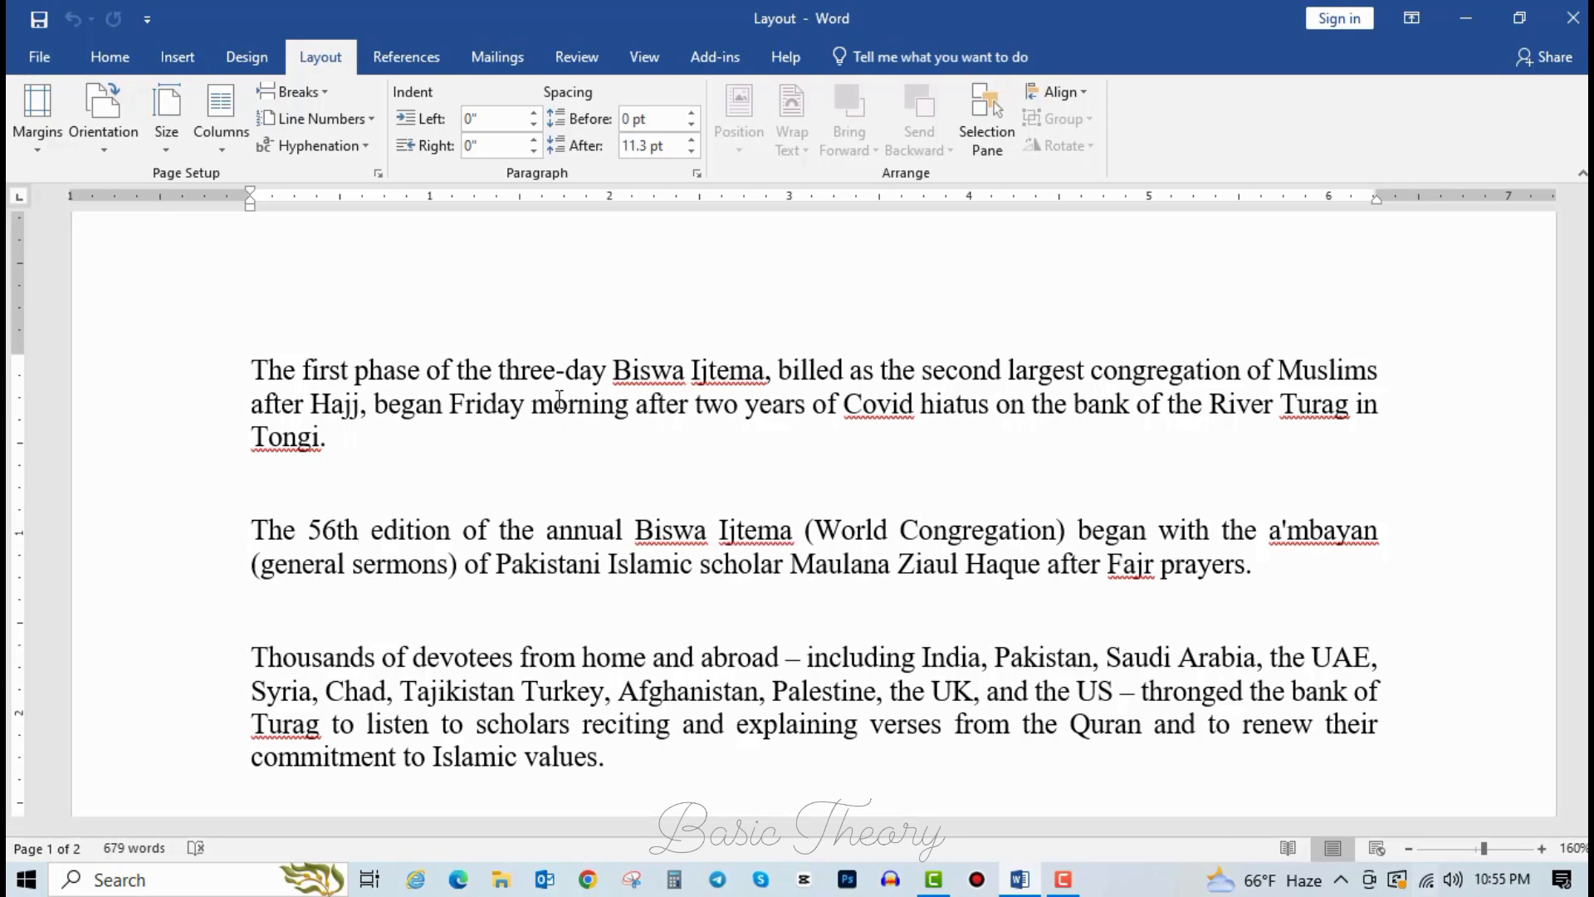
{"action": "left_click", "coordinate": [30, 137]}
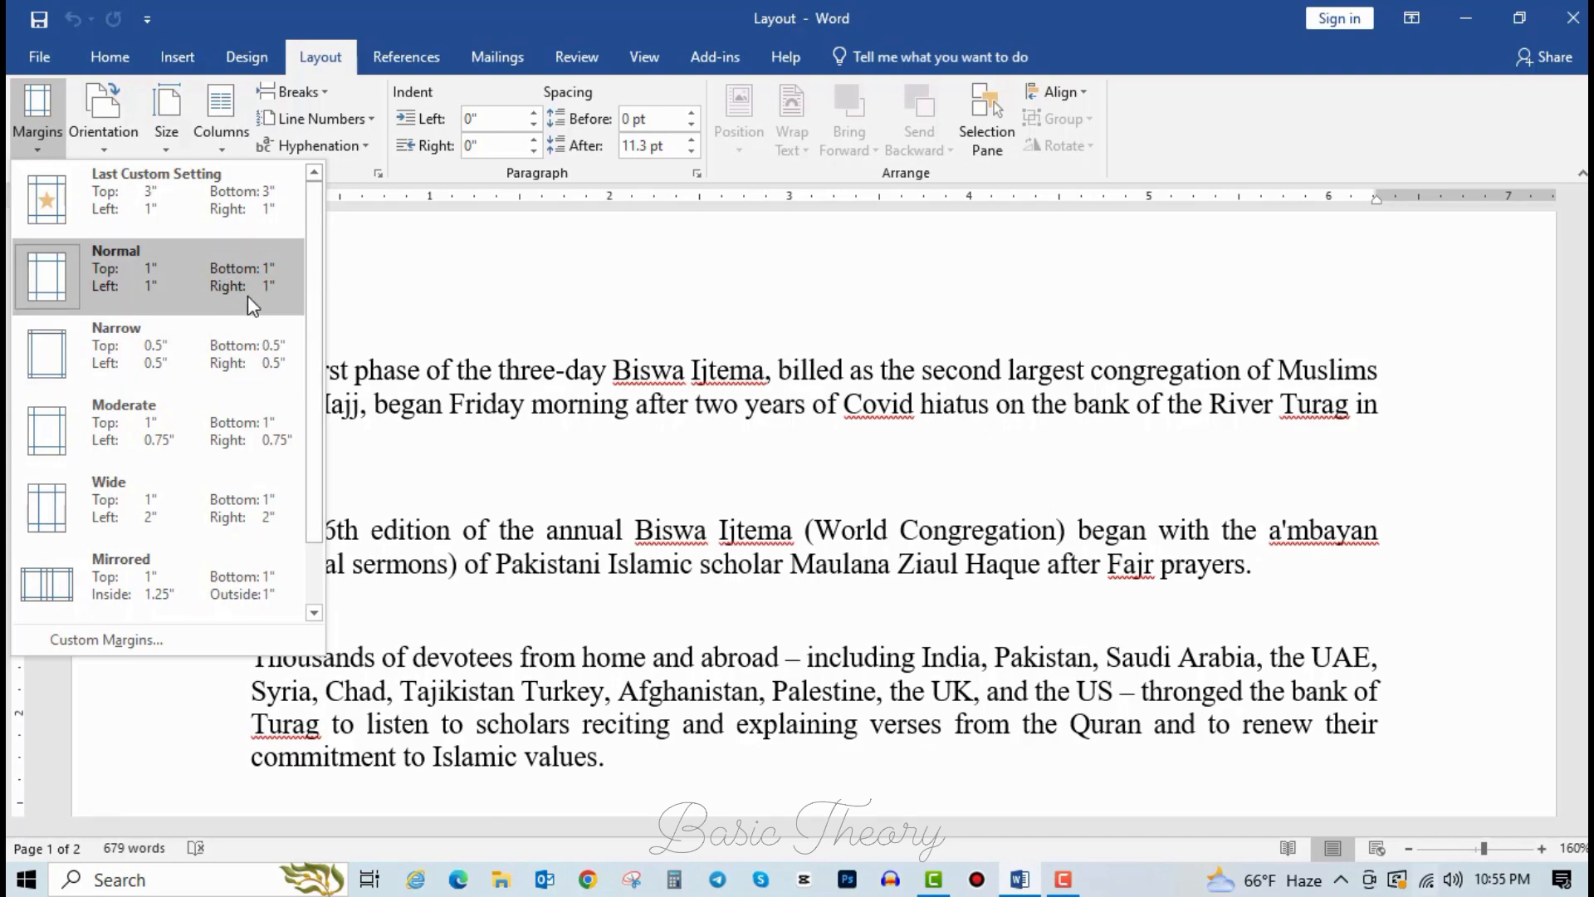
{"action": "left_click", "coordinate": [562, 448]}
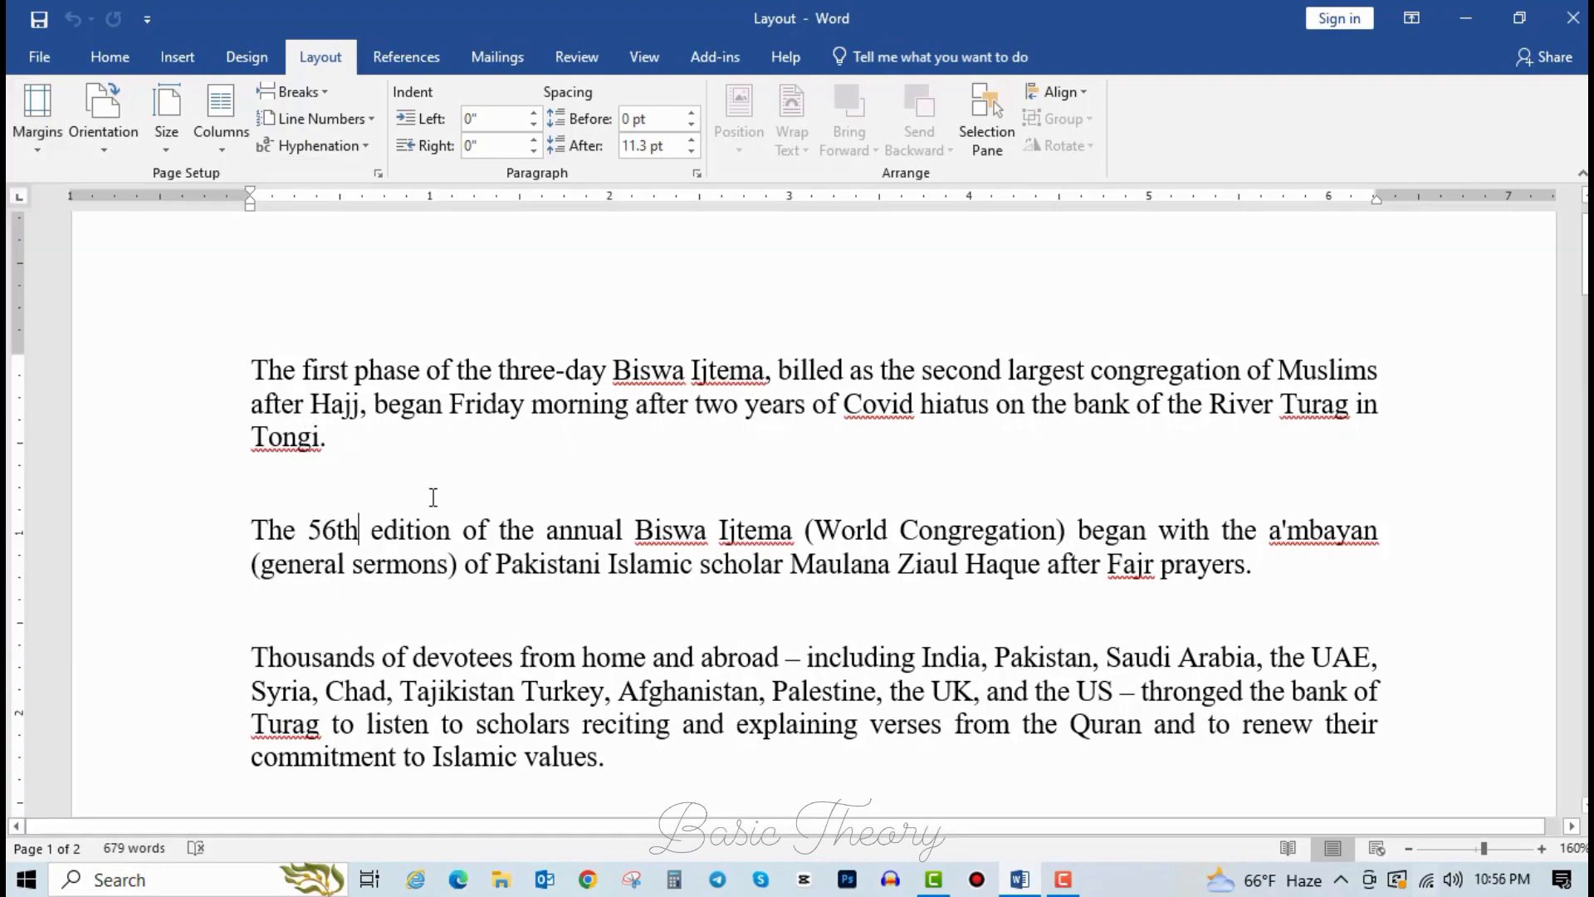
{"action": "scroll", "coordinate": [433, 496], "scroll_direction": "down", "scroll_amount": 4, "text": "ctrl"}
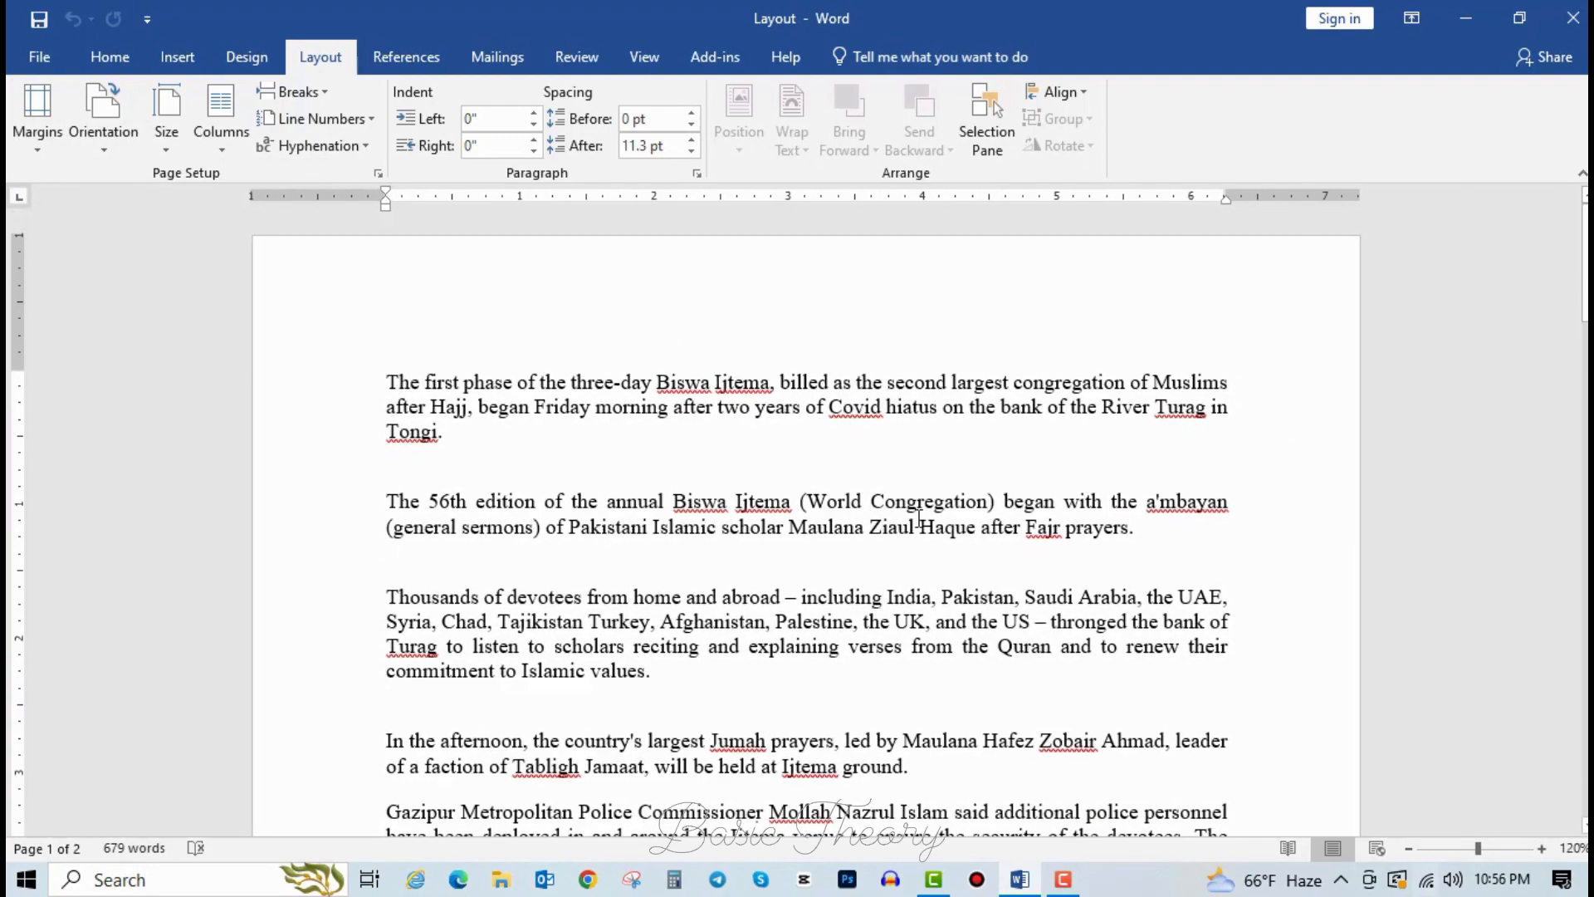
{"action": "left_click", "coordinate": [609, 481]}
{"action": "left_click", "coordinate": [35, 126]}
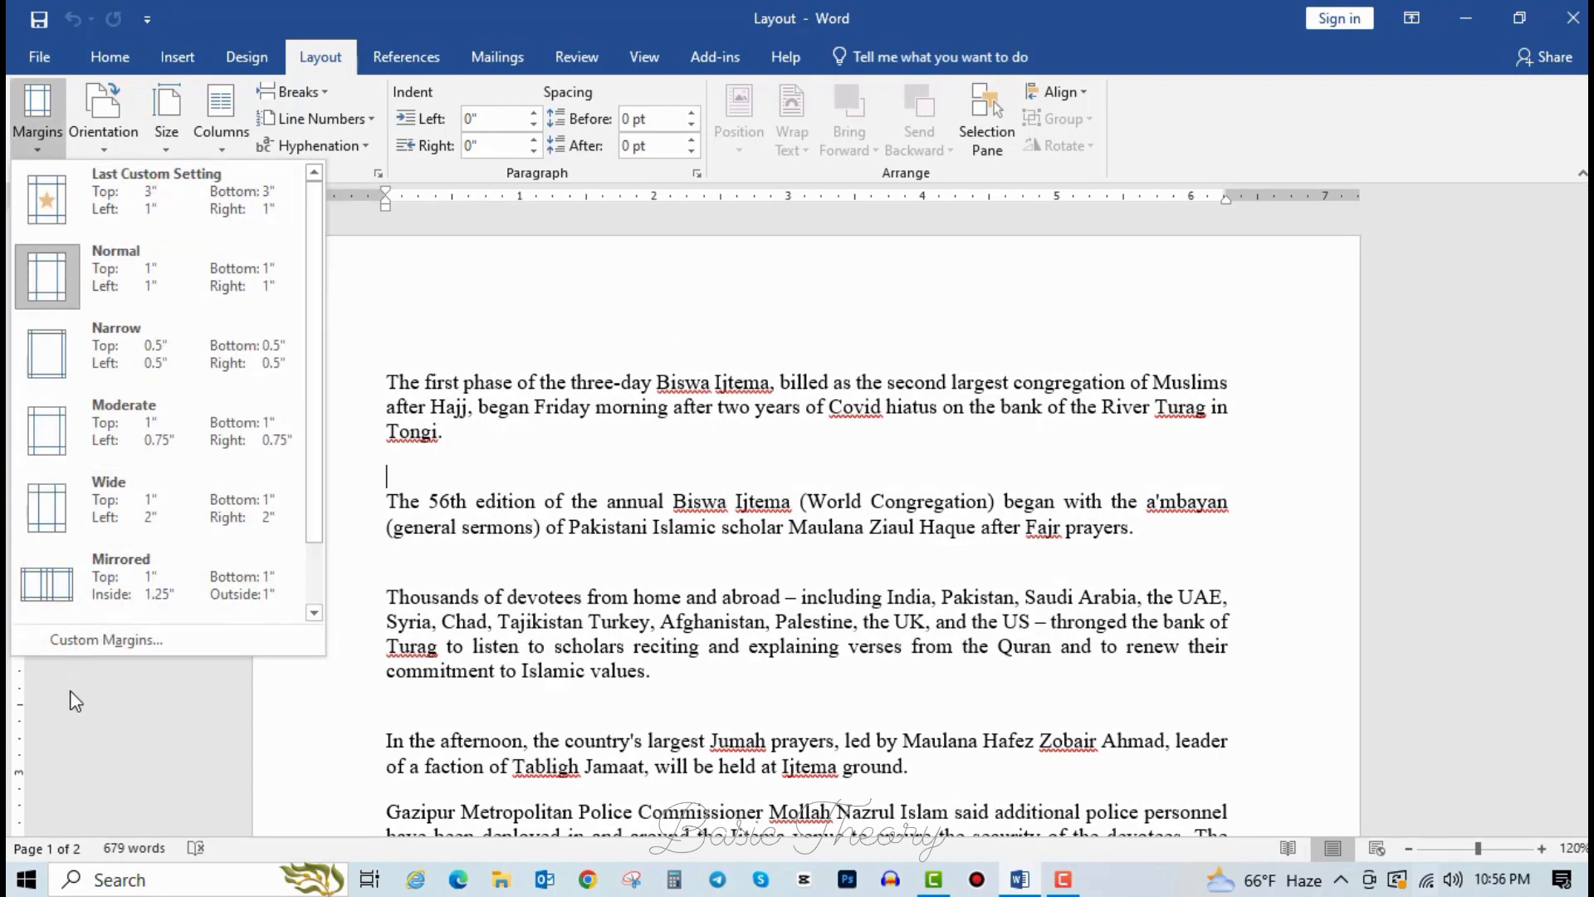
Set a 3-inch top margin through Custom Margins.
{"action": "left_click", "coordinate": [149, 641]}
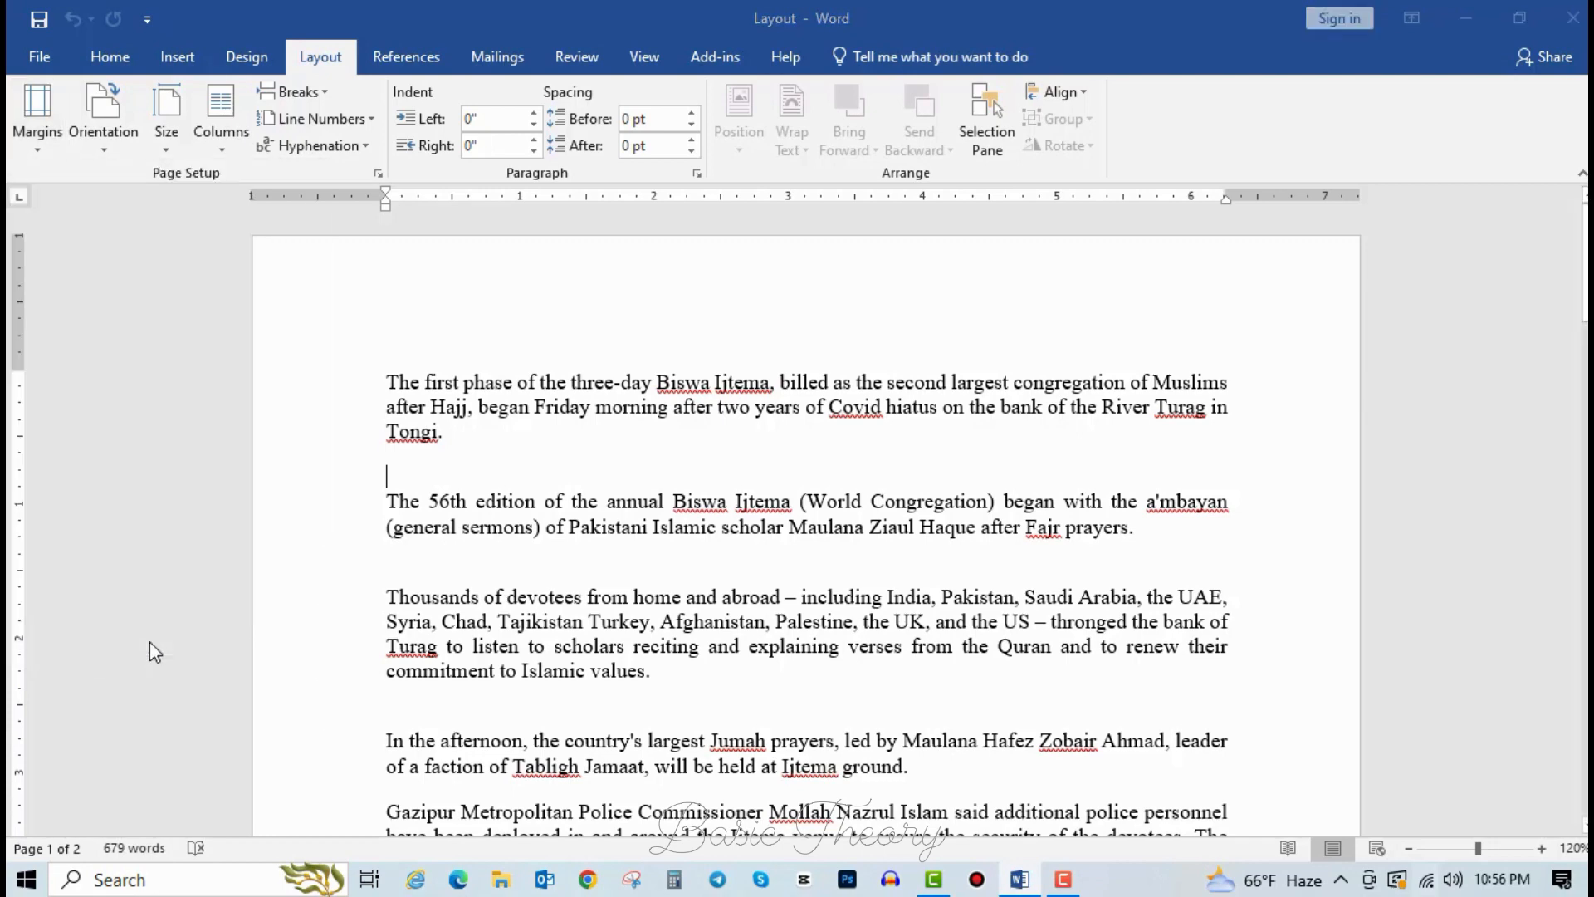
{"action": "left_click", "coordinate": [703, 210]}
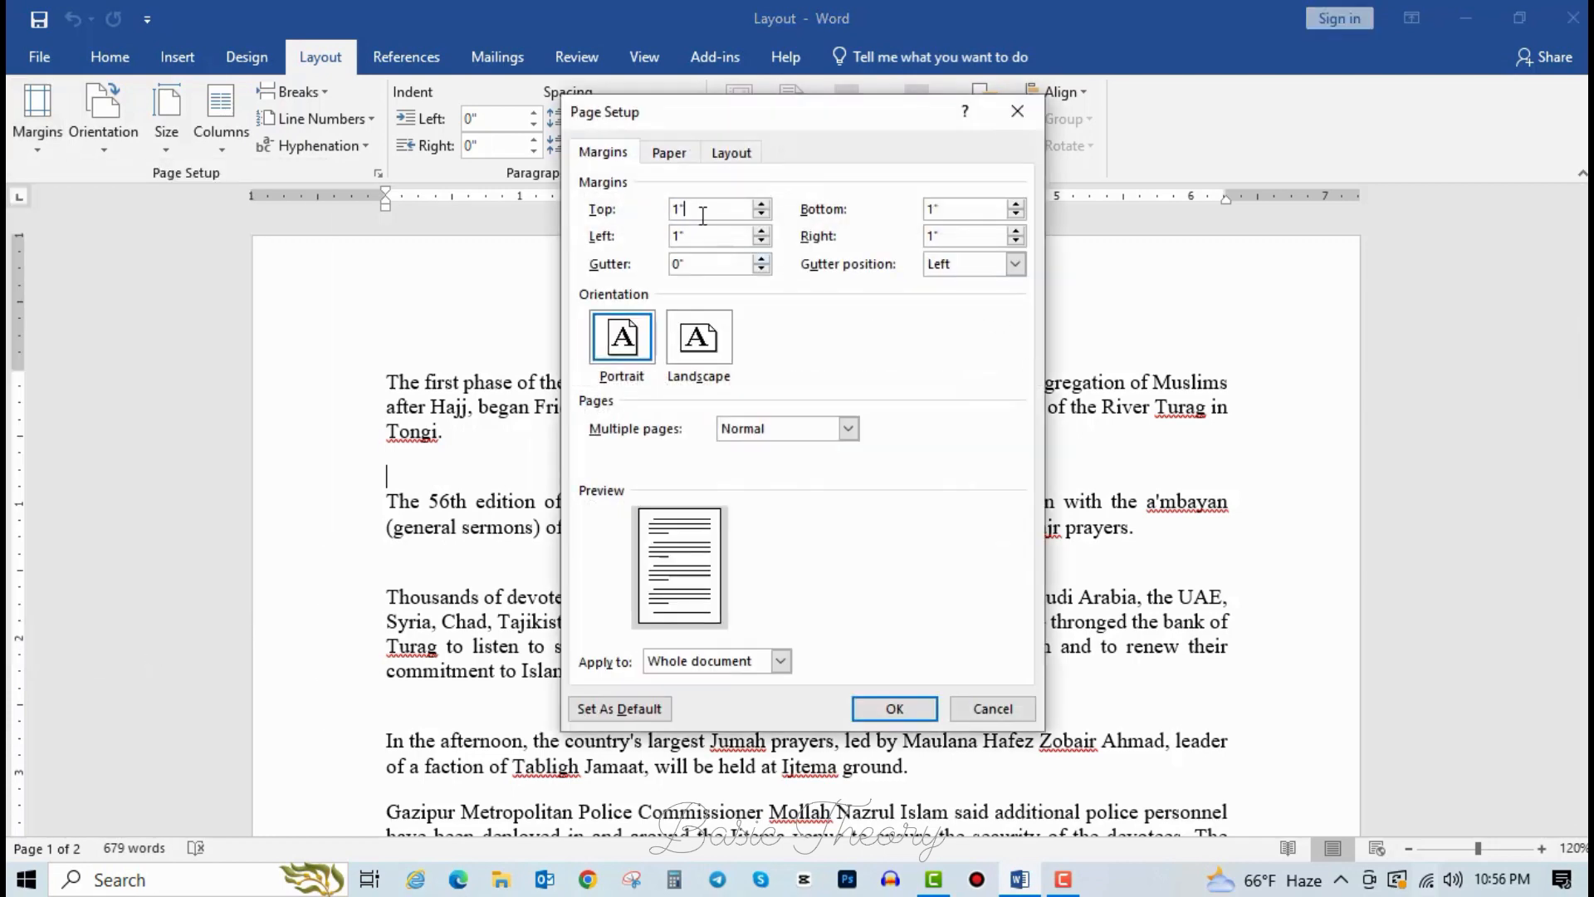
{"action": "left_click_drag", "start_coordinate": [689, 206], "coordinate": [639, 207]}
{"action": "type", "text": "3"}
{"action": "left_click", "coordinate": [894, 708]}
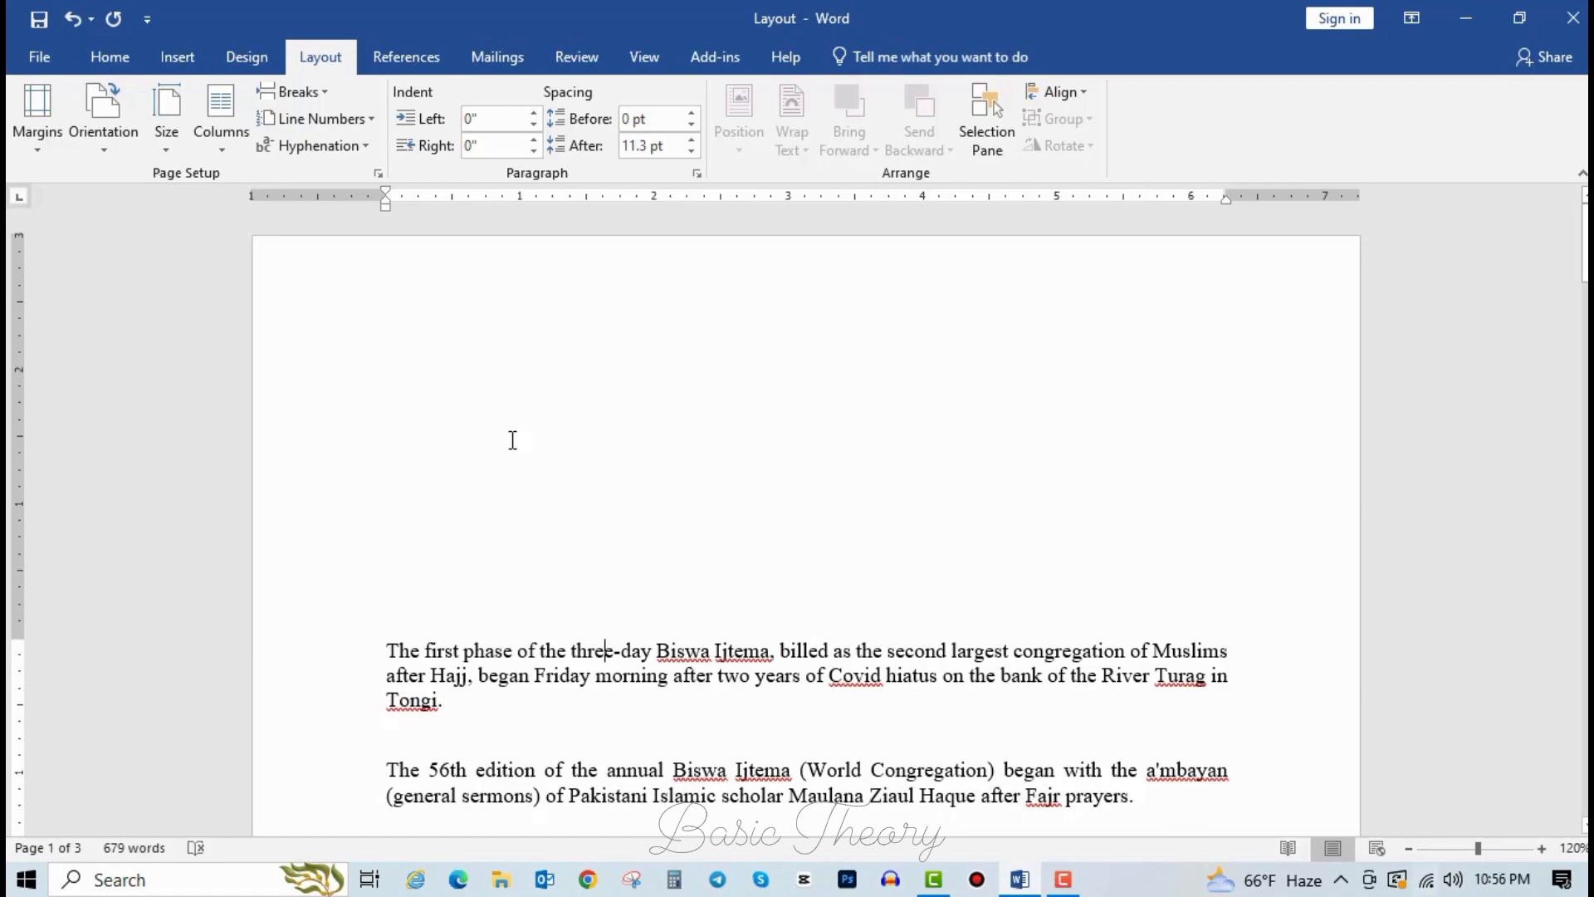
In Custom Margins, change the top margin to 2.4 inches and the left margin to 0.2 inches.
{"action": "scroll", "coordinate": [520, 570], "scroll_direction": "down", "scroll_amount": 8}
{"action": "scroll", "coordinate": [581, 582], "scroll_direction": "down", "scroll_amount": 10}
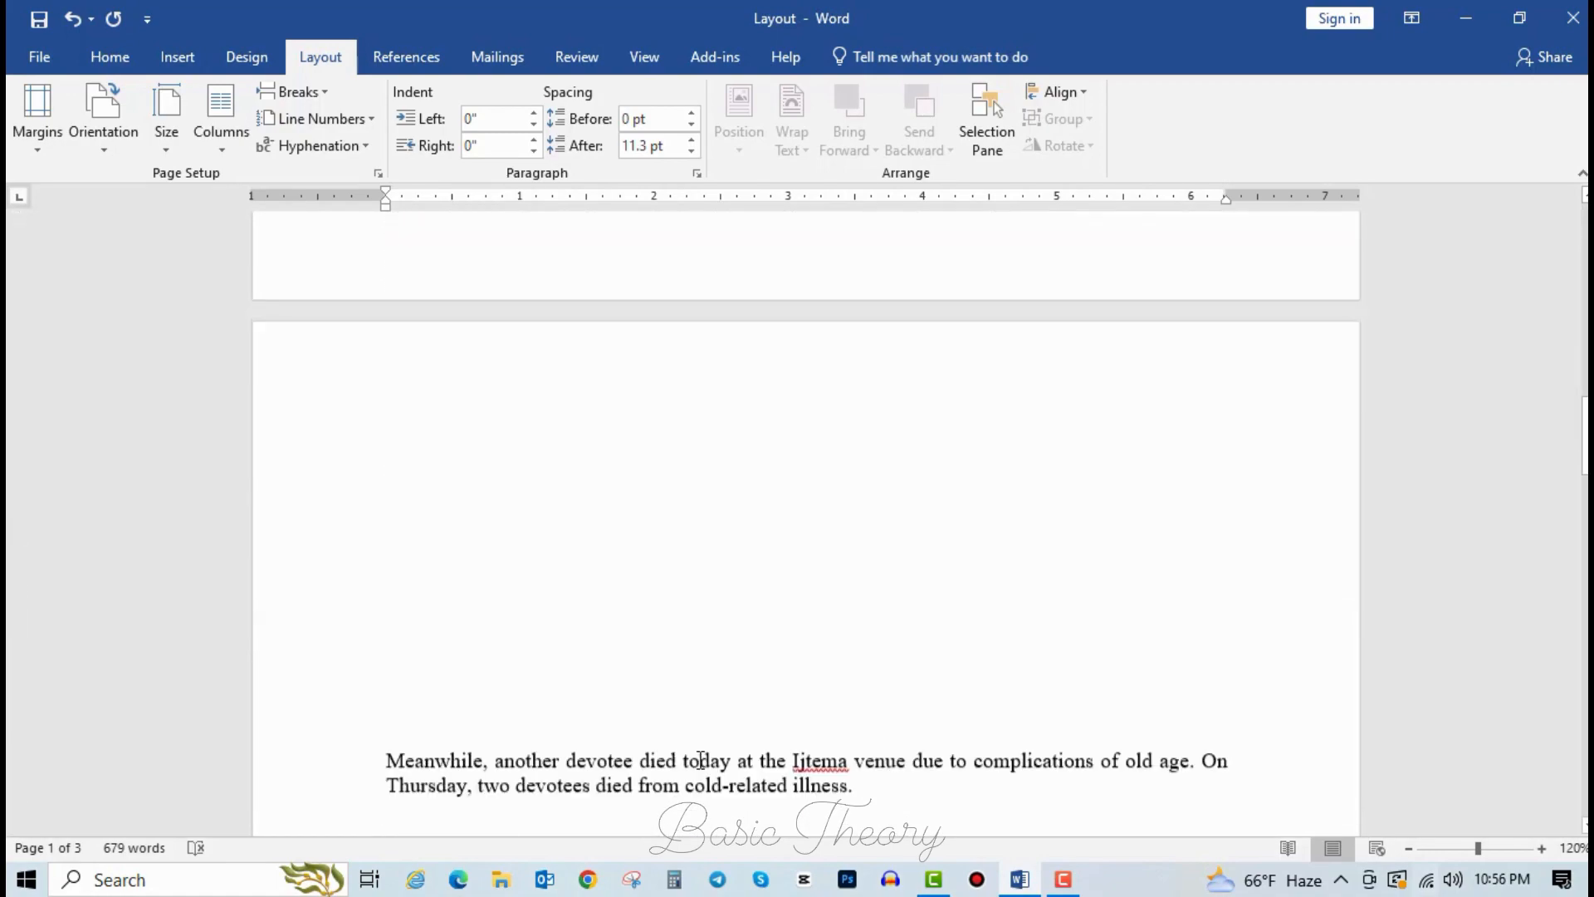
{"action": "scroll", "coordinate": [646, 668], "scroll_direction": "down", "scroll_amount": 1}
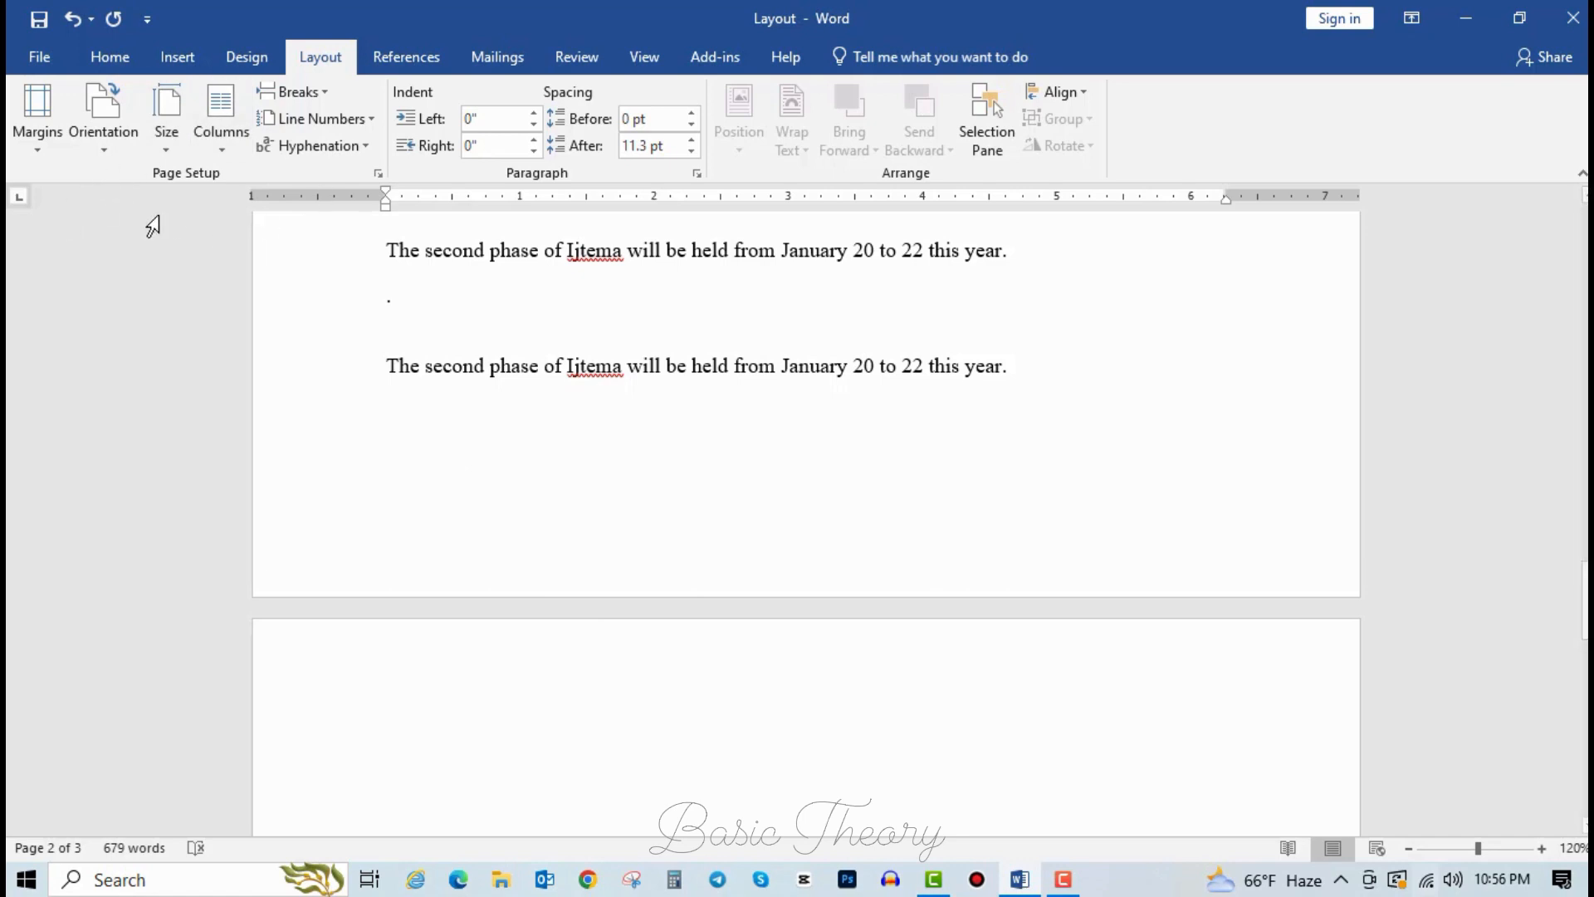
{"action": "left_click", "coordinate": [37, 112]}
{"action": "left_click", "coordinate": [122, 640]}
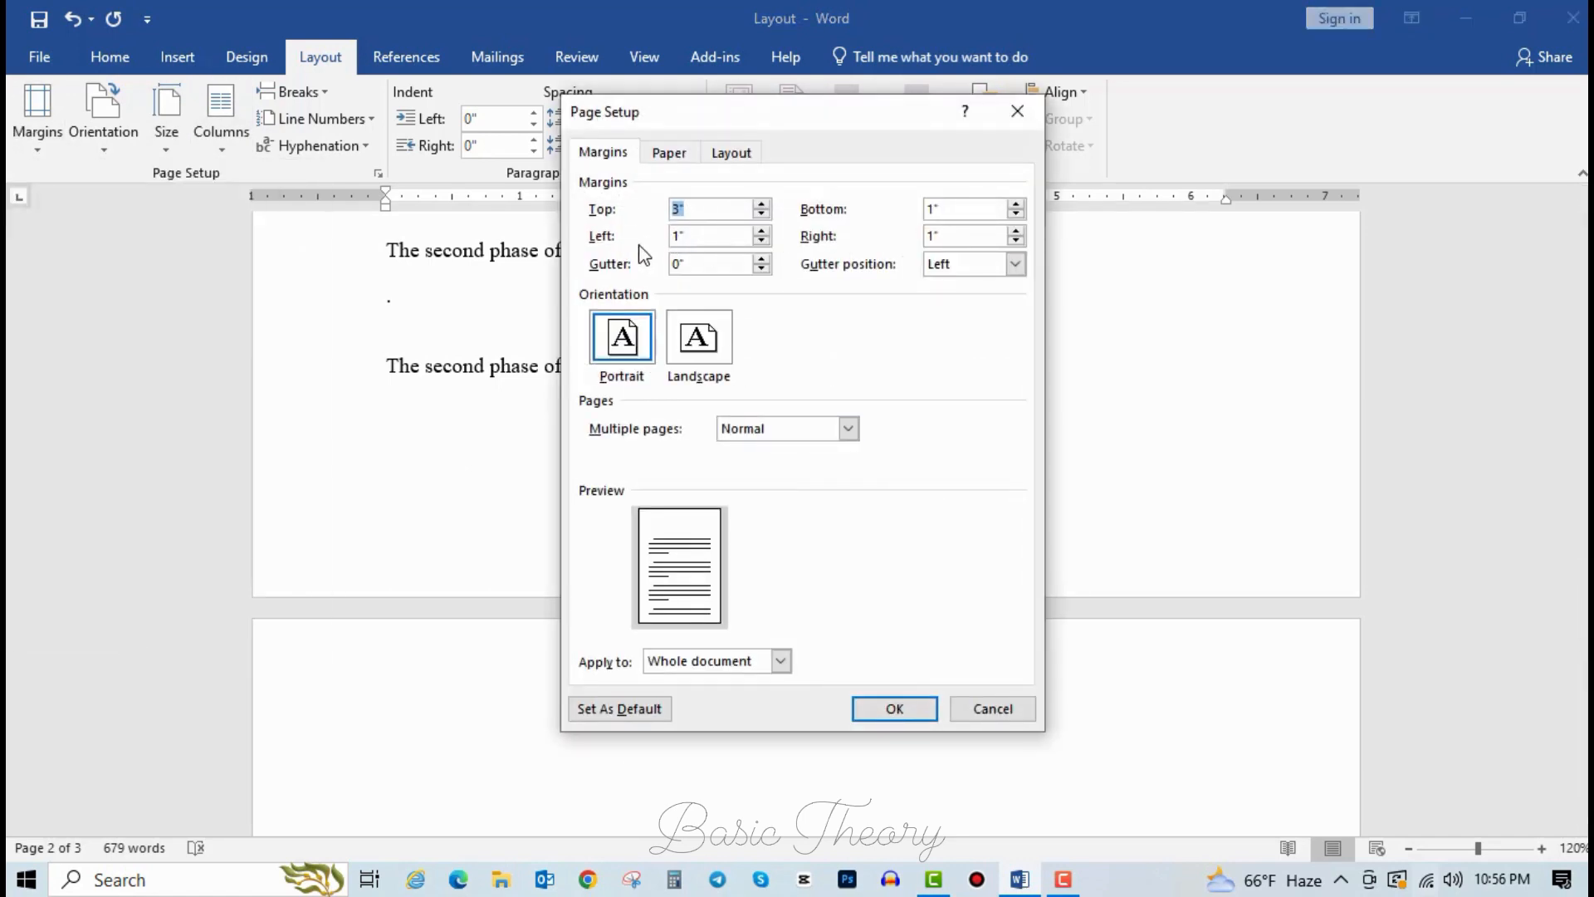
{"action": "left_click", "coordinate": [692, 241]}
{"action": "left_click", "coordinate": [962, 212]}
{"action": "left_click", "coordinate": [765, 217]}
{"action": "left_click", "coordinate": [765, 217]}
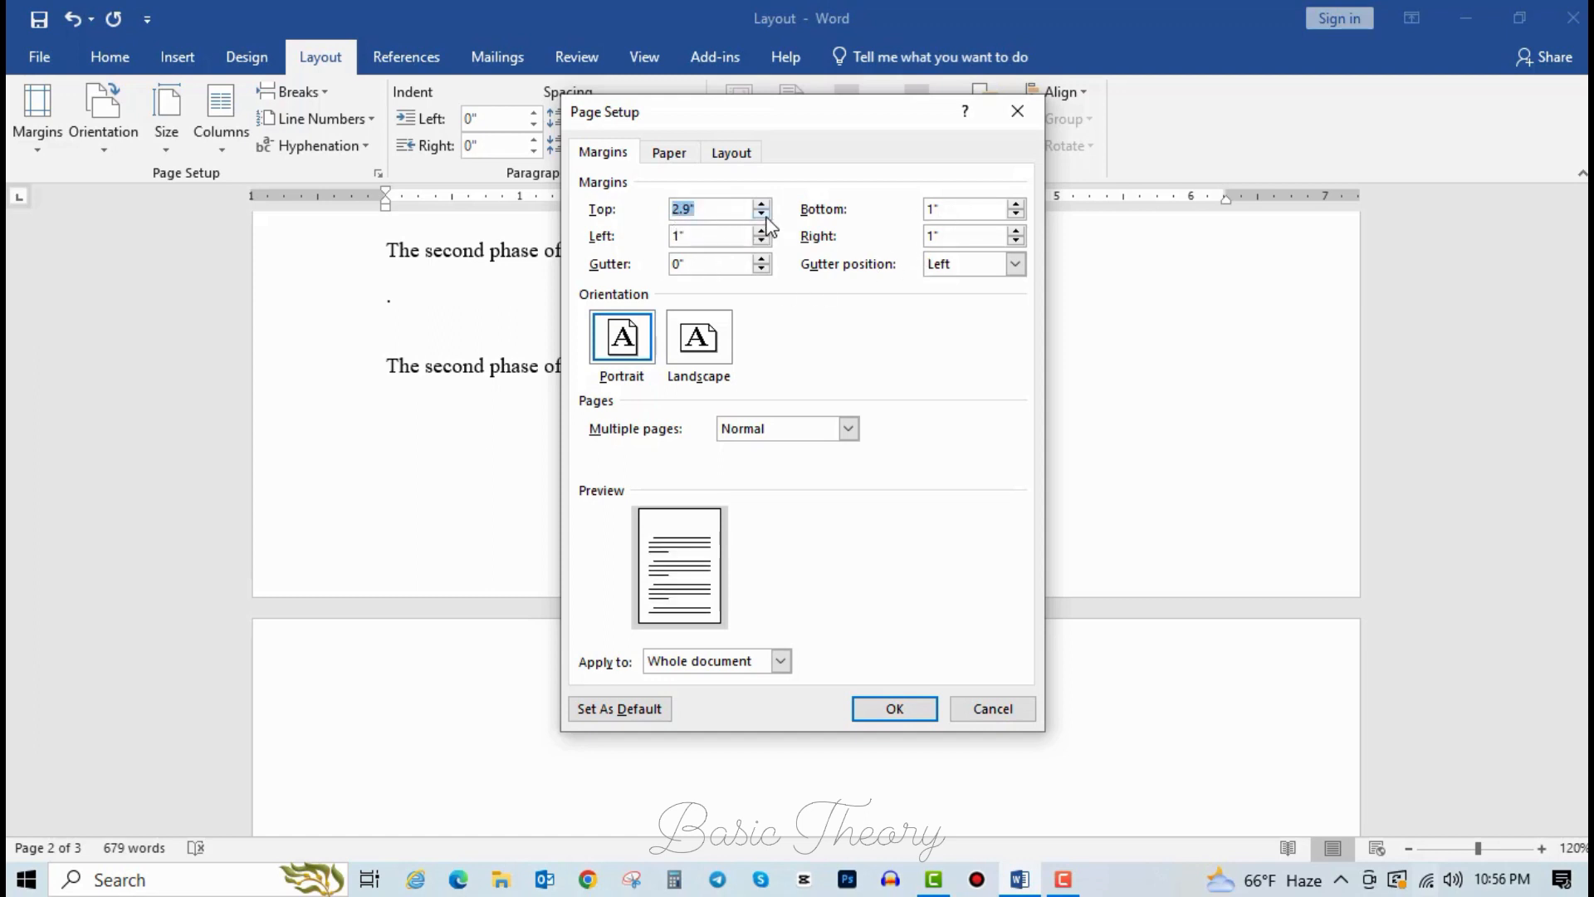
{"action": "left_click", "coordinate": [766, 217]}
{"action": "left_click", "coordinate": [766, 216]}
{"action": "left_click", "coordinate": [765, 217]}
{"action": "left_click", "coordinate": [765, 217]}
{"action": "left_click", "coordinate": [761, 236]}
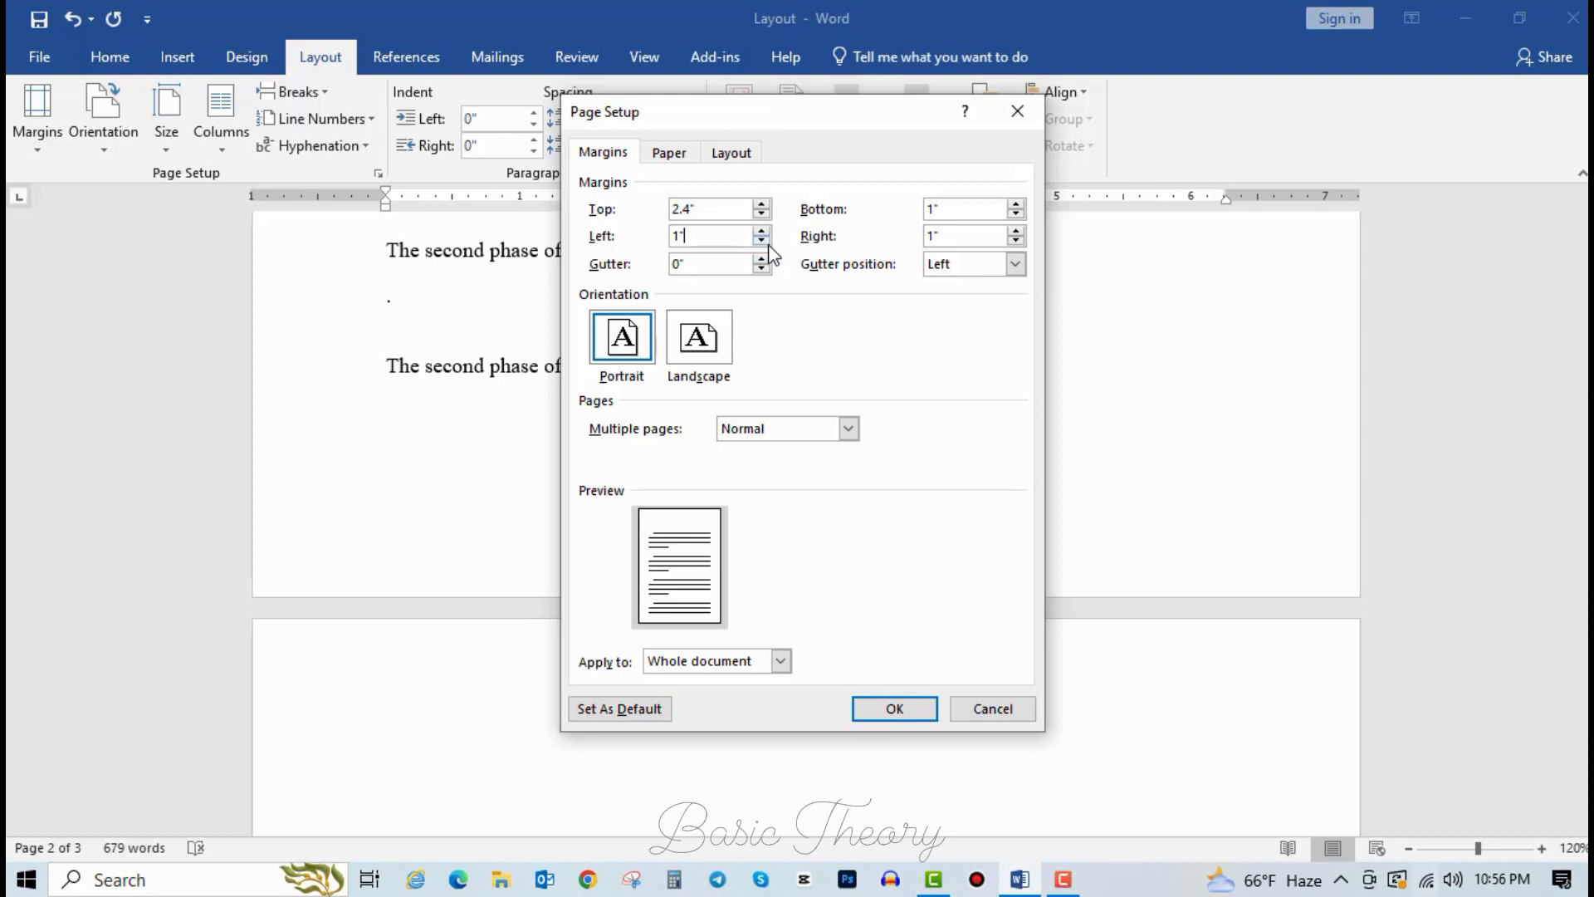
{"action": "left_click", "coordinate": [762, 241]}
{"action": "left_click", "coordinate": [761, 241]}
{"action": "left_click", "coordinate": [761, 241]}
{"action": "left_click", "coordinate": [761, 241]}
{"action": "left_click", "coordinate": [761, 241]}
{"action": "left_click", "coordinate": [762, 241]}
{"action": "left_click", "coordinate": [762, 241]}
{"action": "left_click", "coordinate": [761, 240]}
{"action": "left_click", "coordinate": [762, 241]}
{"action": "left_click", "coordinate": [762, 232]}
{"action": "left_click", "coordinate": [894, 709]}
{"action": "scroll", "coordinate": [747, 465], "scroll_direction": "up", "scroll_amount": 10}
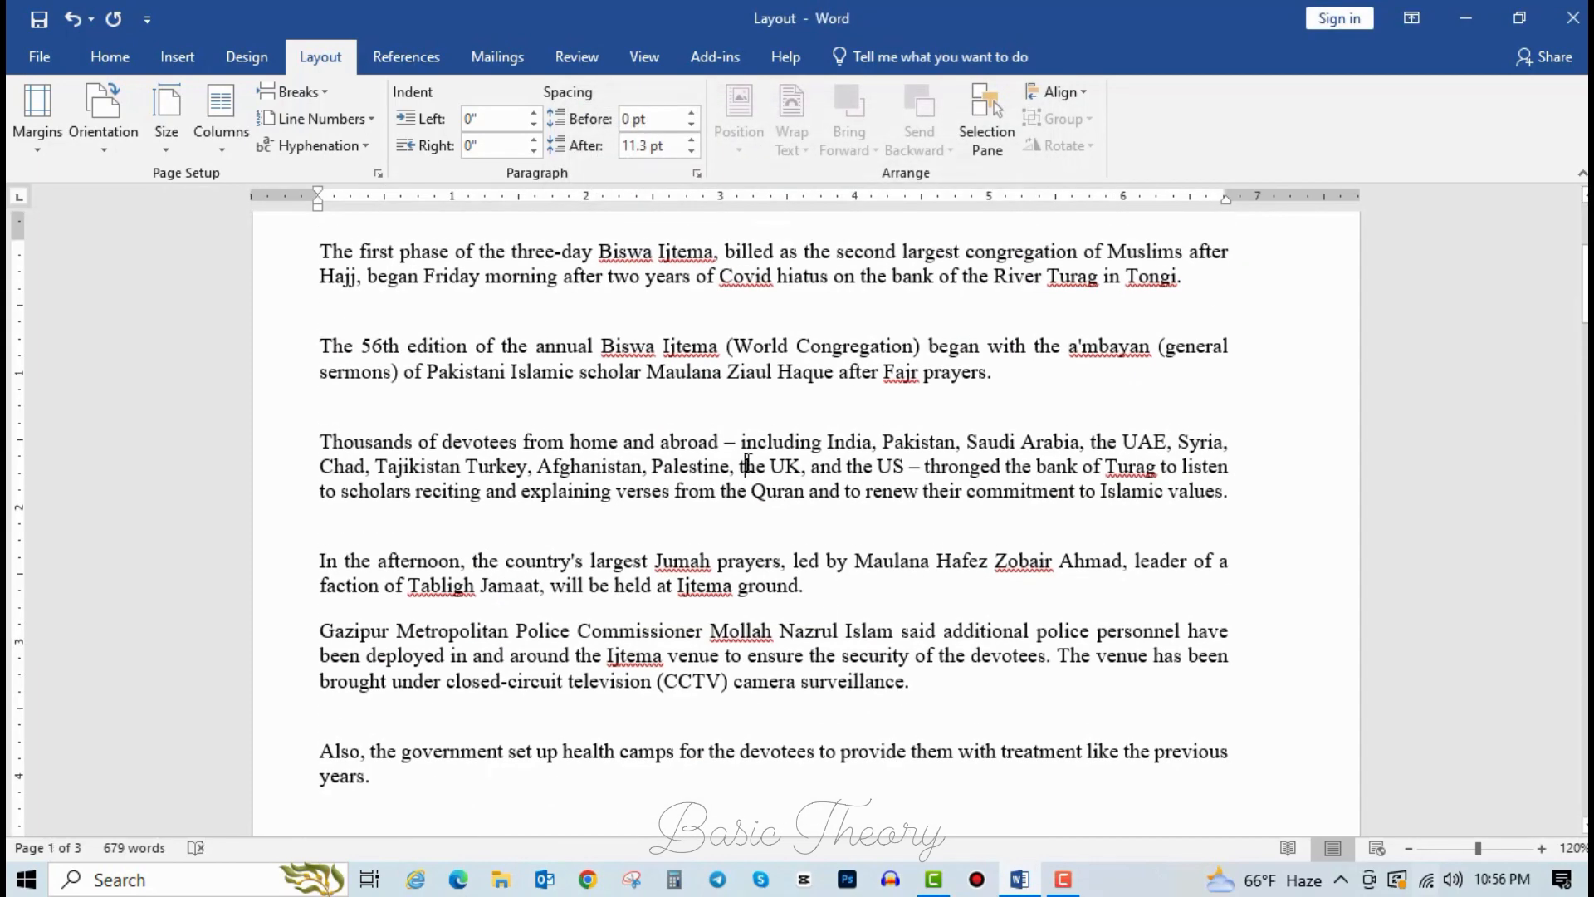
Undo the custom margin change.
{"action": "scroll", "coordinate": [748, 477], "scroll_direction": "down", "scroll_amount": 8, "text": "ctrl"}
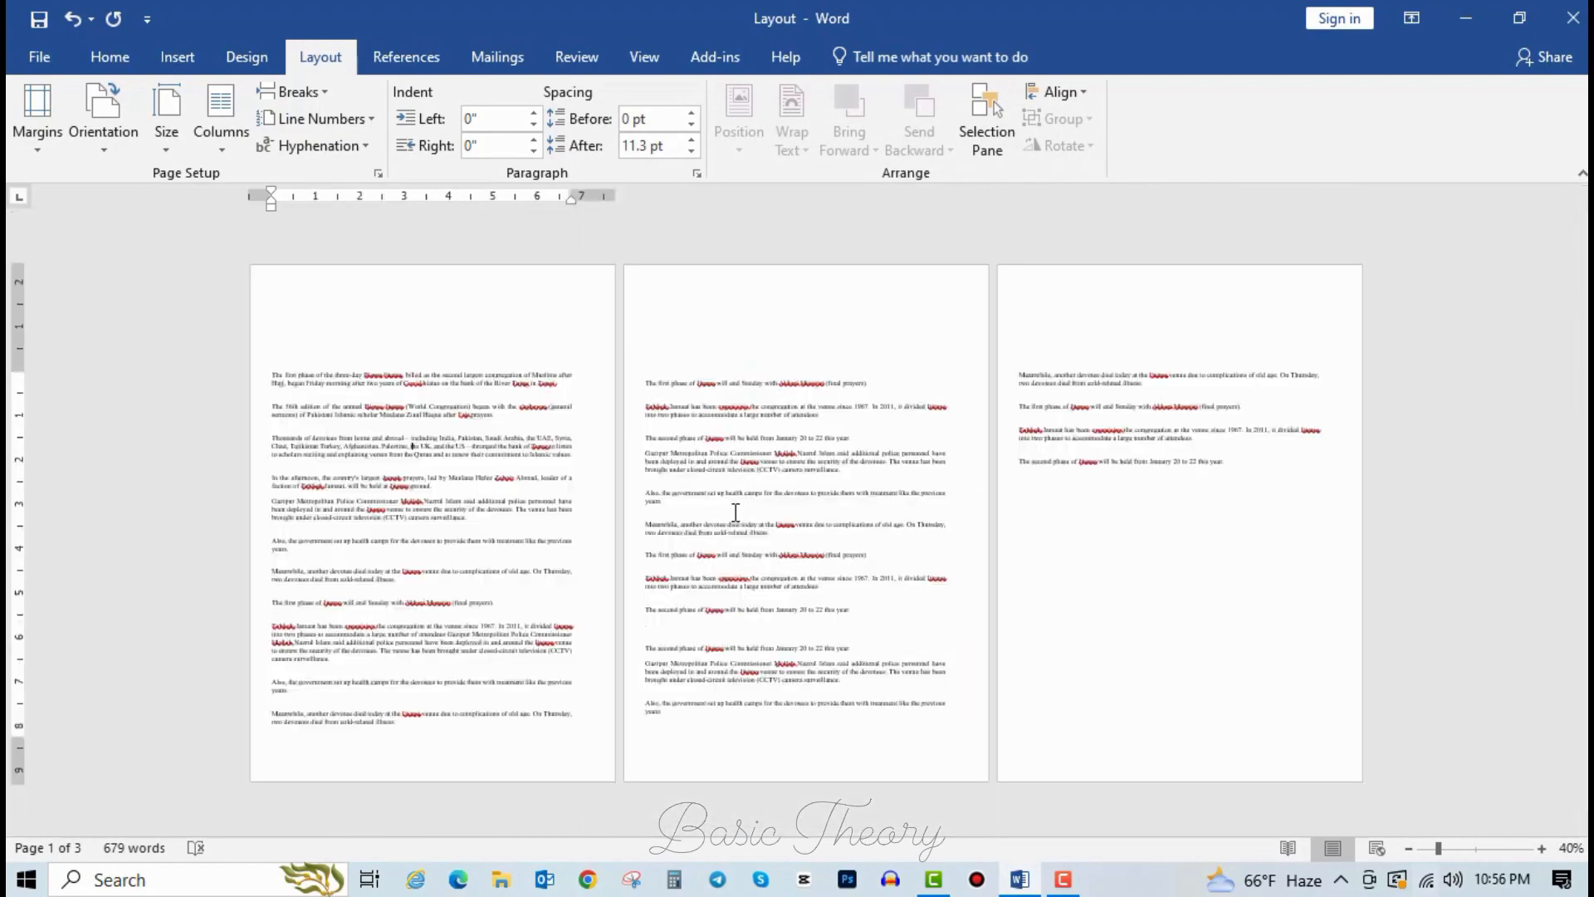
{"action": "scroll", "coordinate": [731, 533], "scroll_direction": "up", "scroll_amount": 2, "text": "ctrl"}
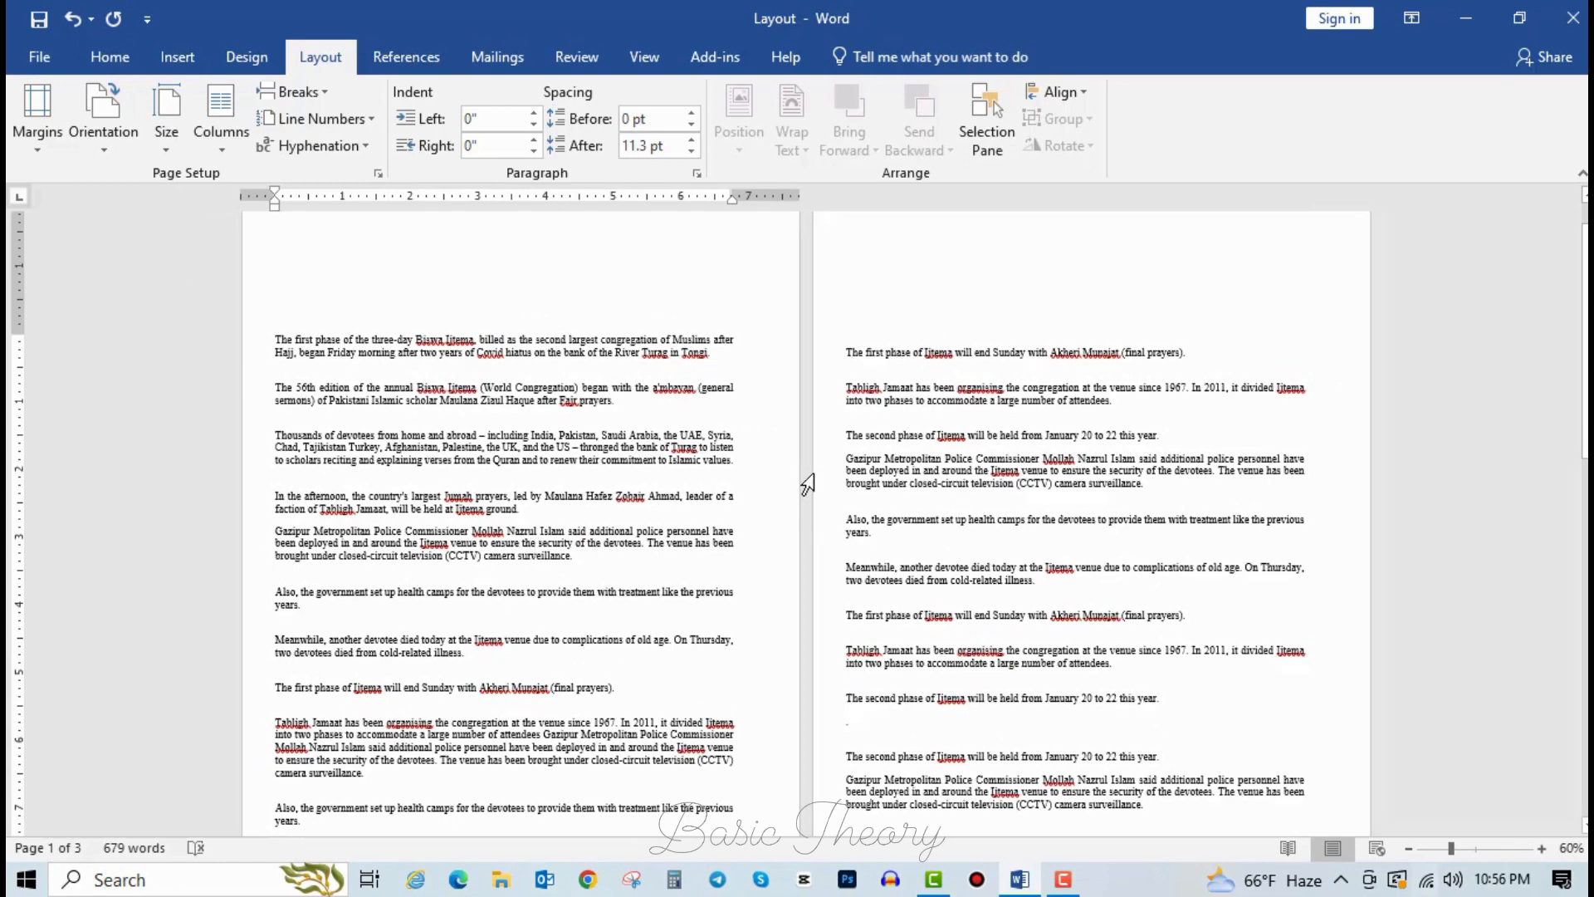
{"action": "key", "text": "ctrl+z"}
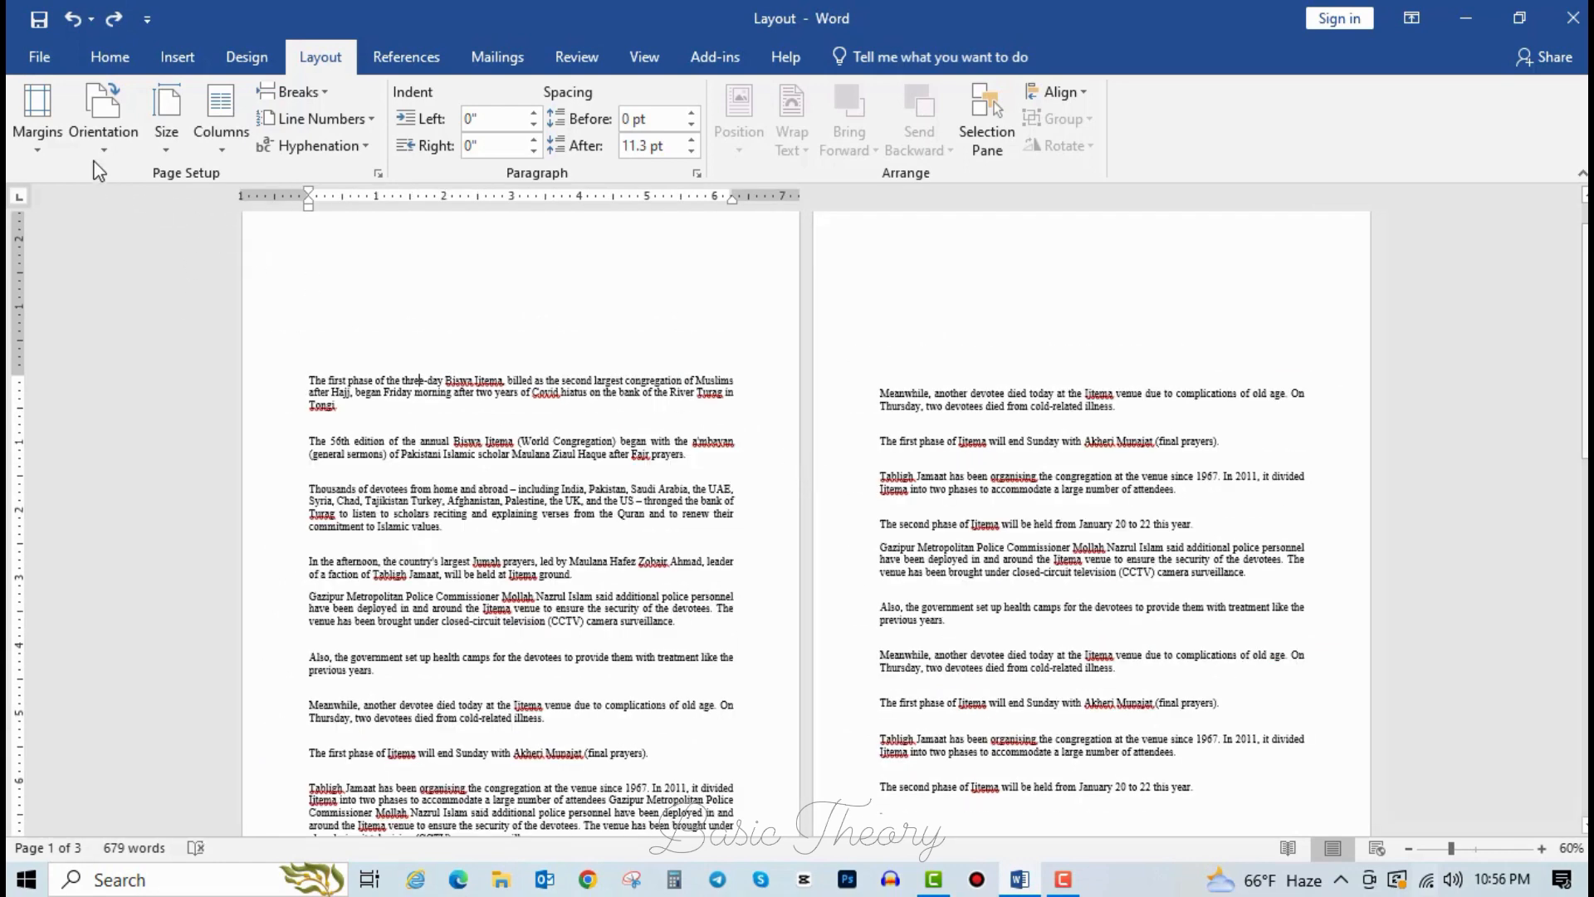
Apply the Normal 1-inch margin preset to the article.
{"action": "left_click", "coordinate": [37, 132]}
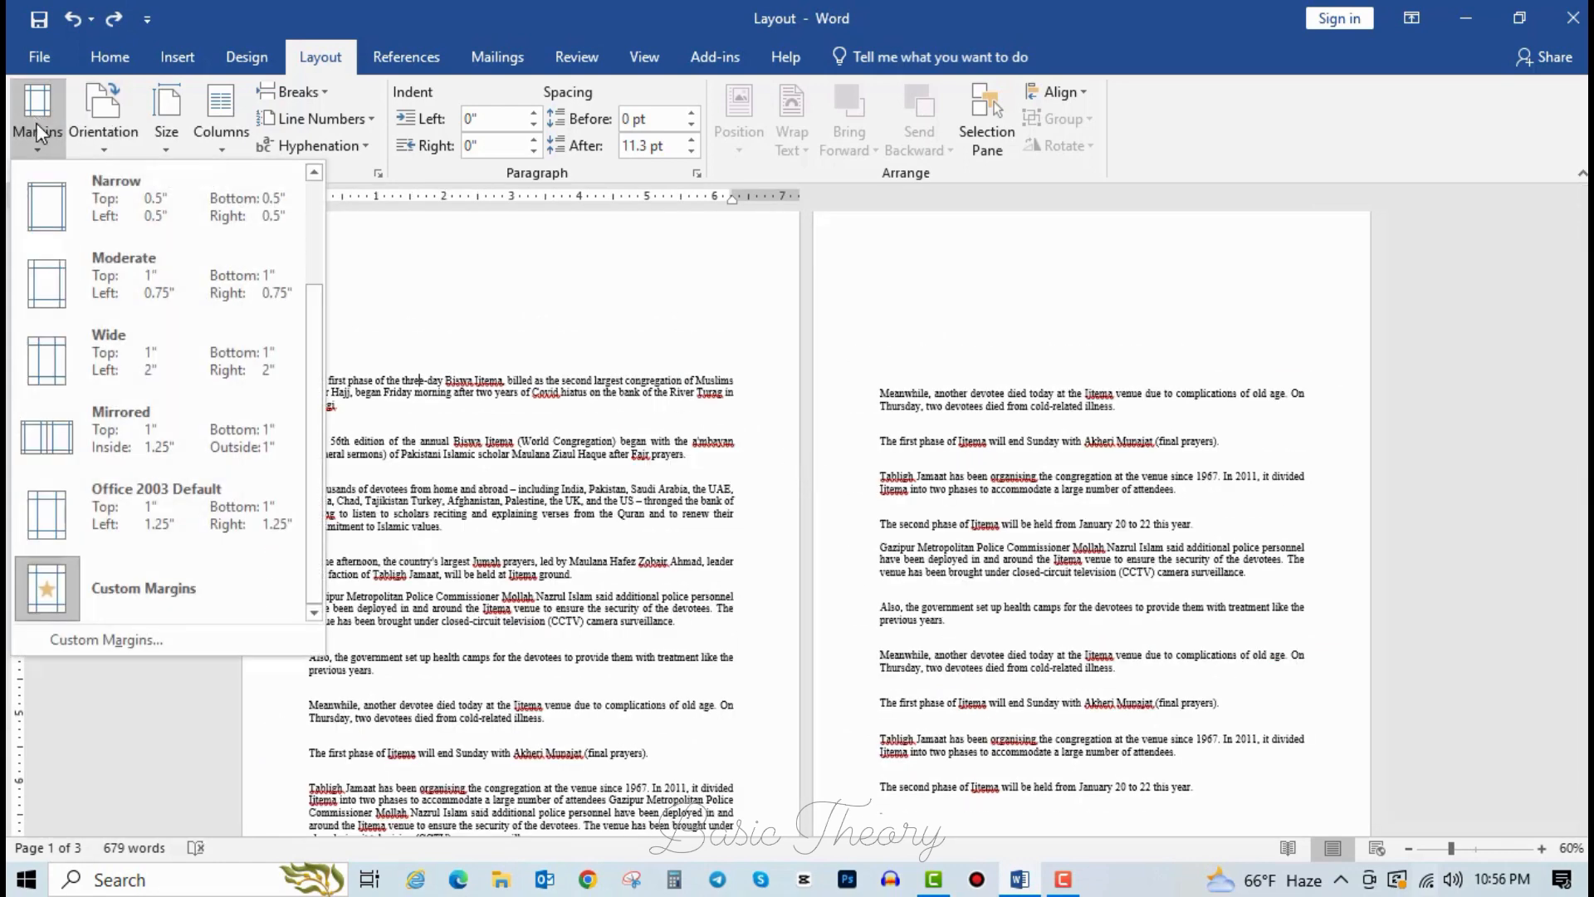
{"action": "scroll", "coordinate": [124, 330], "scroll_direction": "up", "scroll_amount": 2}
{"action": "left_click", "coordinate": [114, 291]}
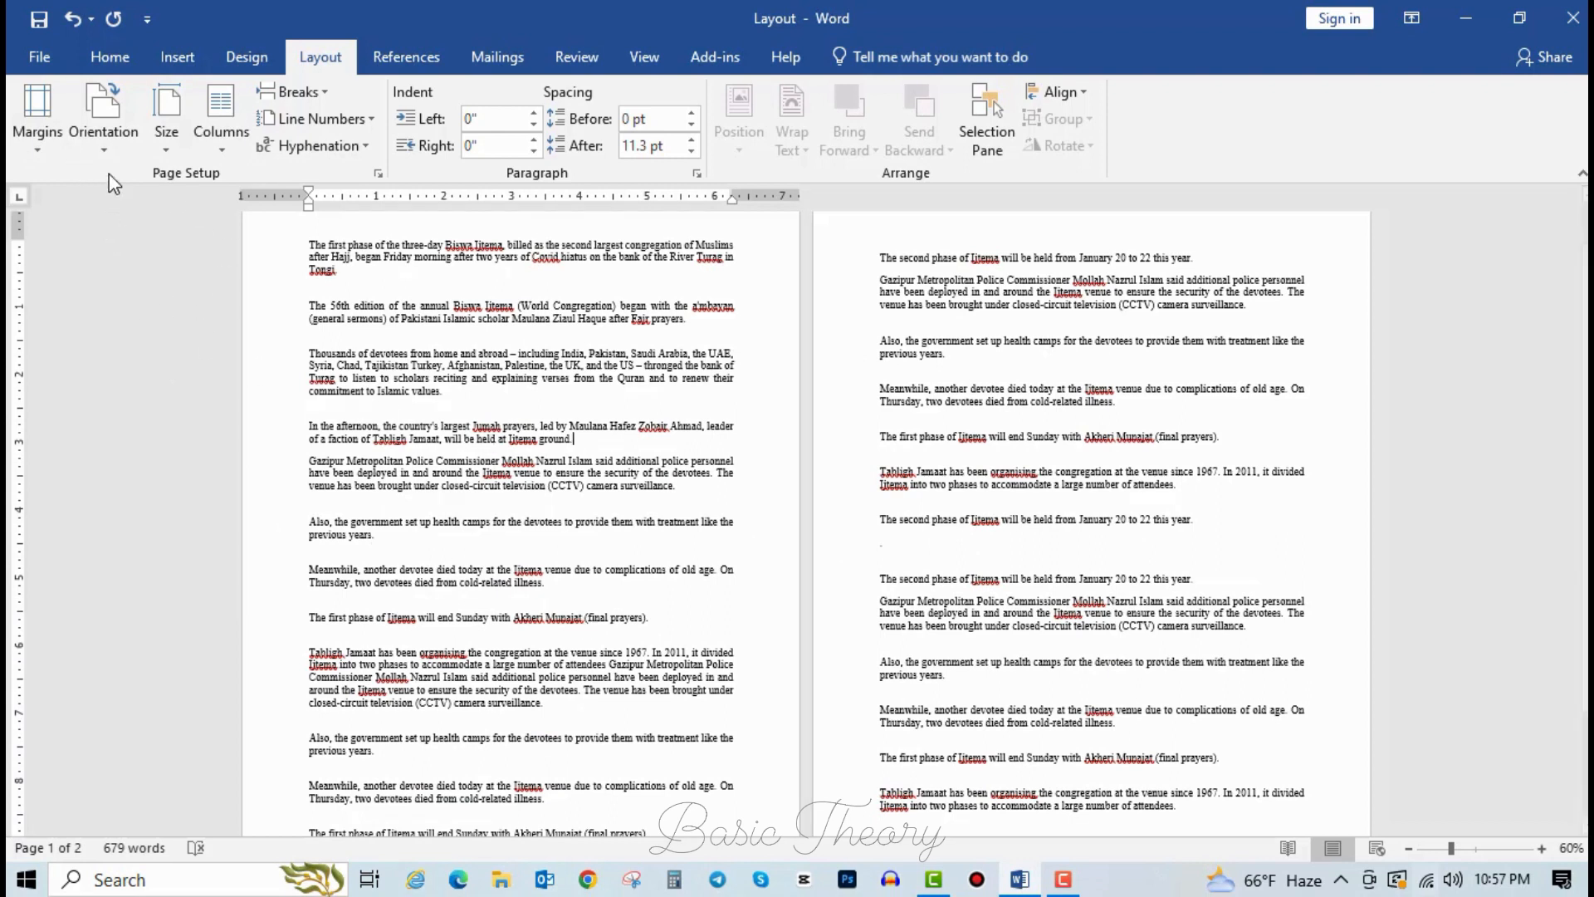
{"action": "left_click", "coordinate": [104, 152]}
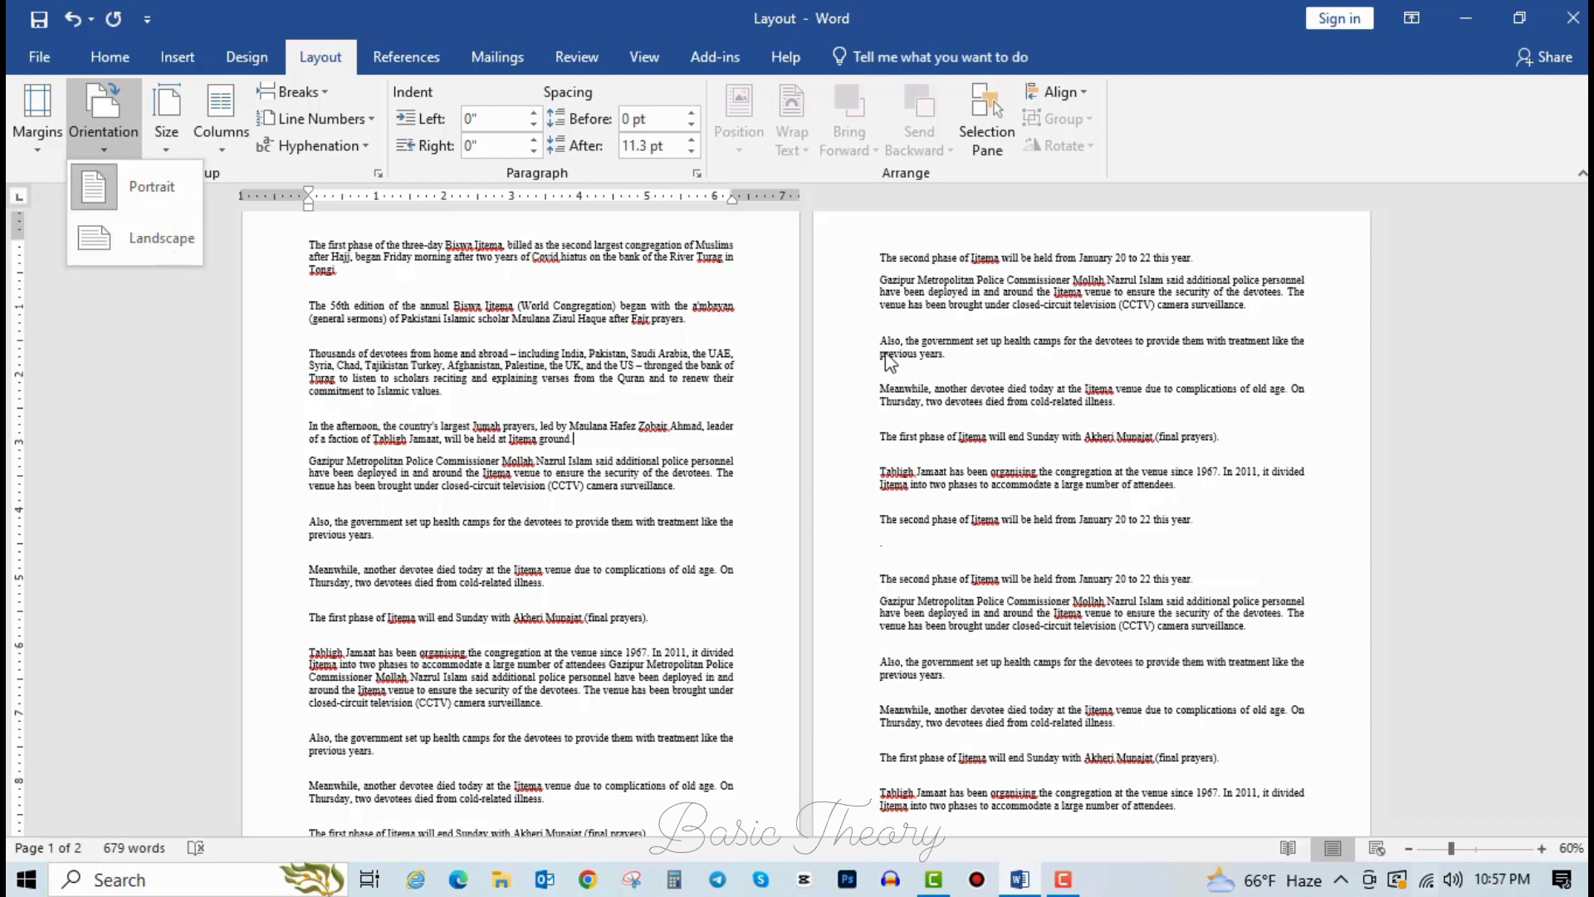
Switch the pages to landscape orientation.
{"action": "left_click", "coordinate": [593, 377]}
{"action": "scroll", "coordinate": [566, 336], "scroll_direction": "down", "scroll_amount": 3}
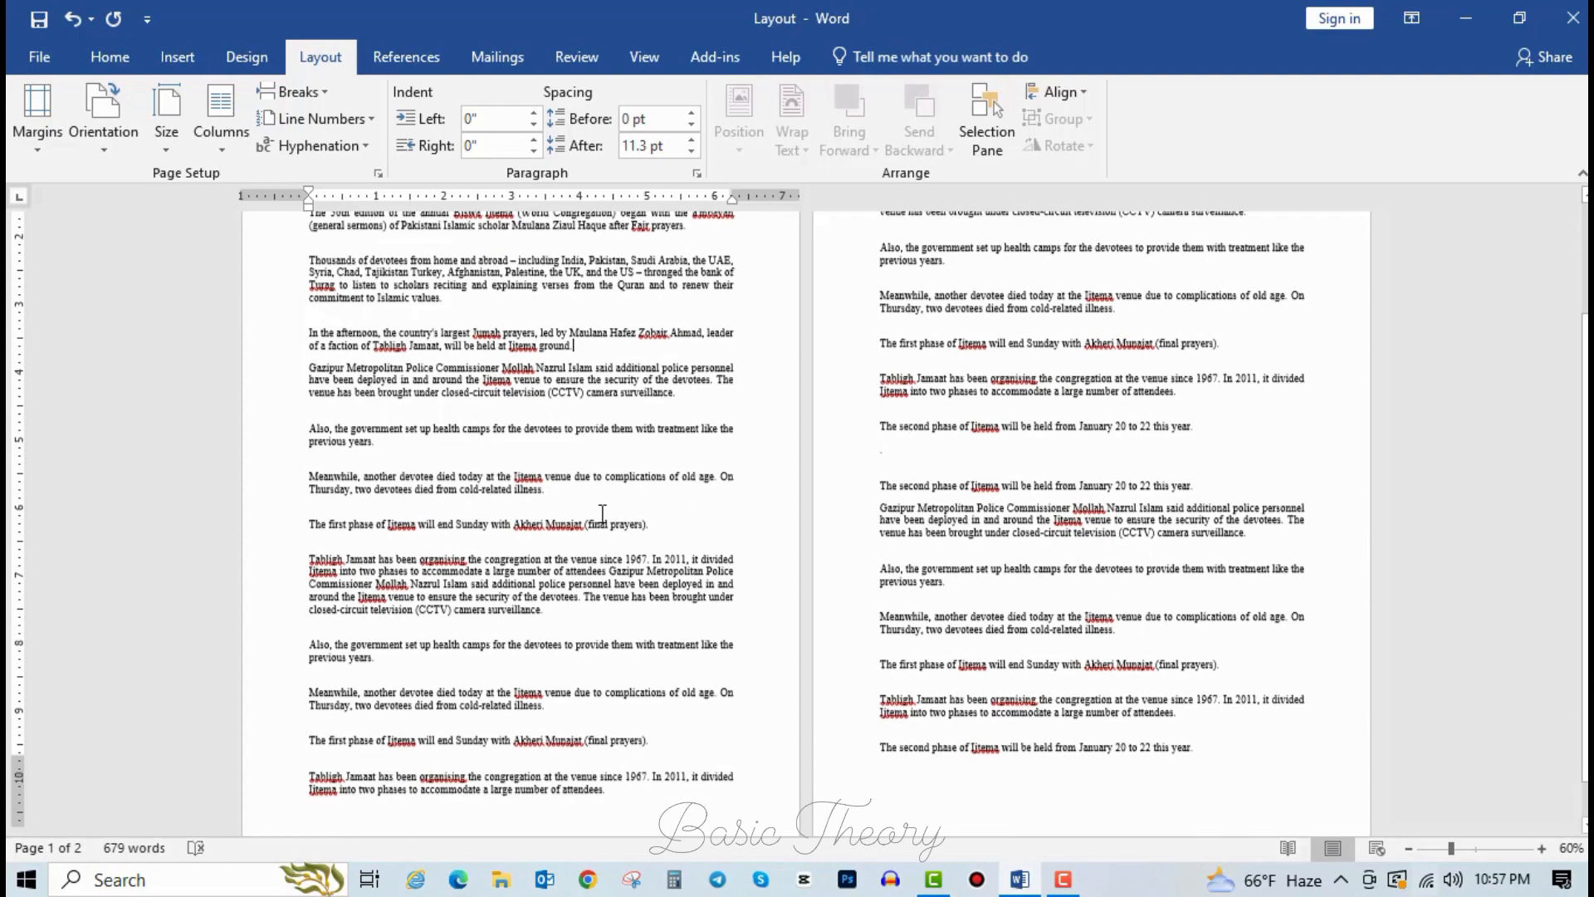
{"action": "scroll", "coordinate": [611, 623], "scroll_direction": "up", "scroll_amount": 4}
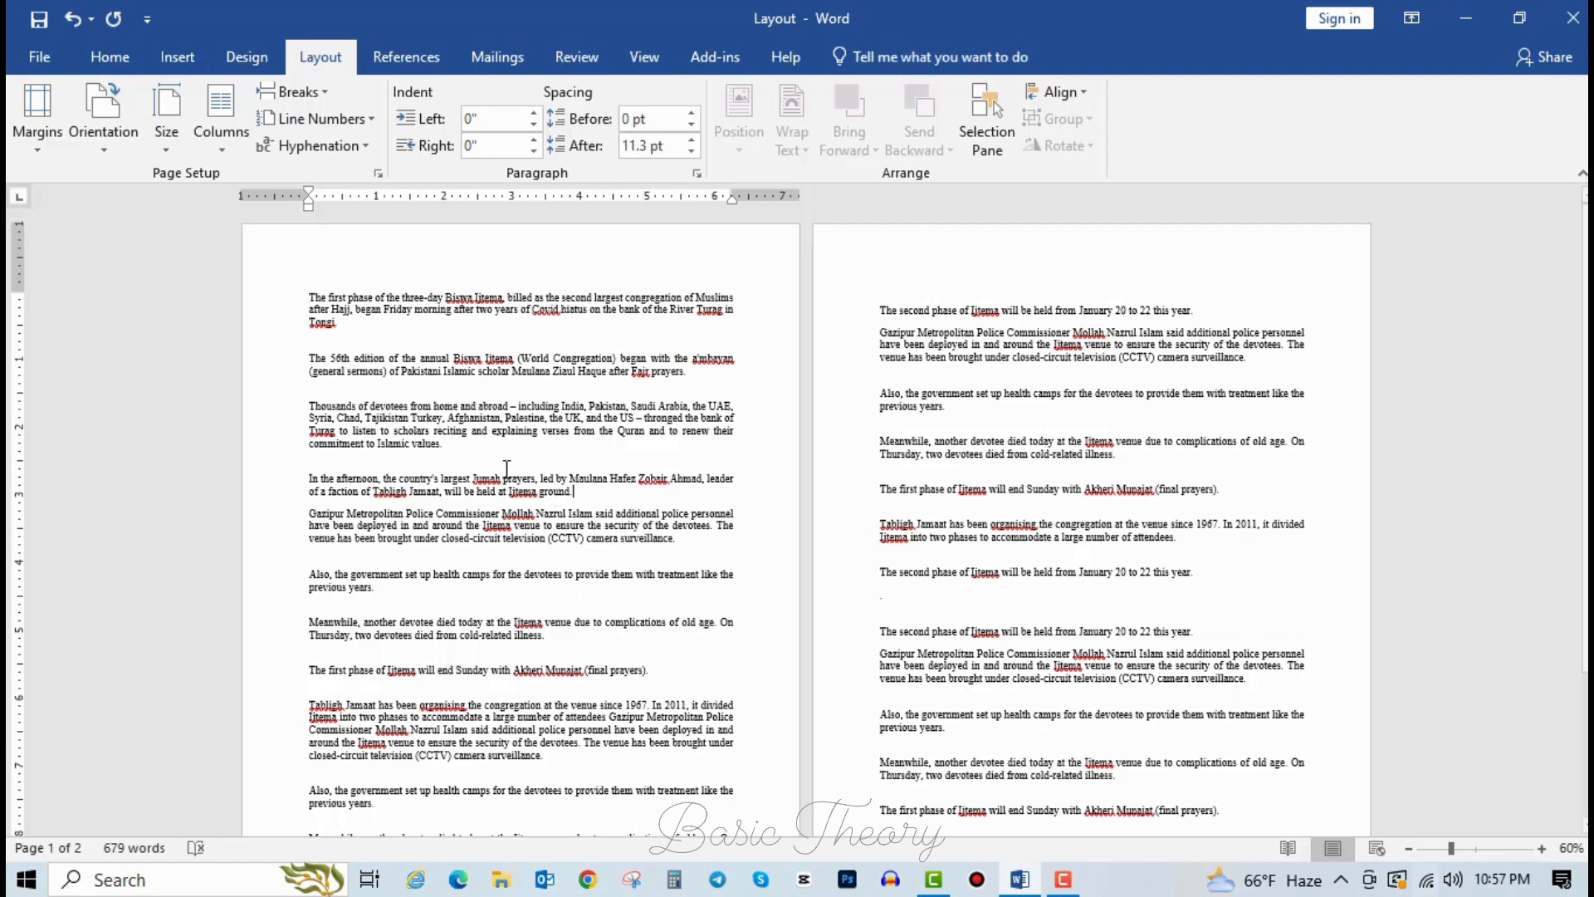
{"action": "left_click", "coordinate": [76, 131]}
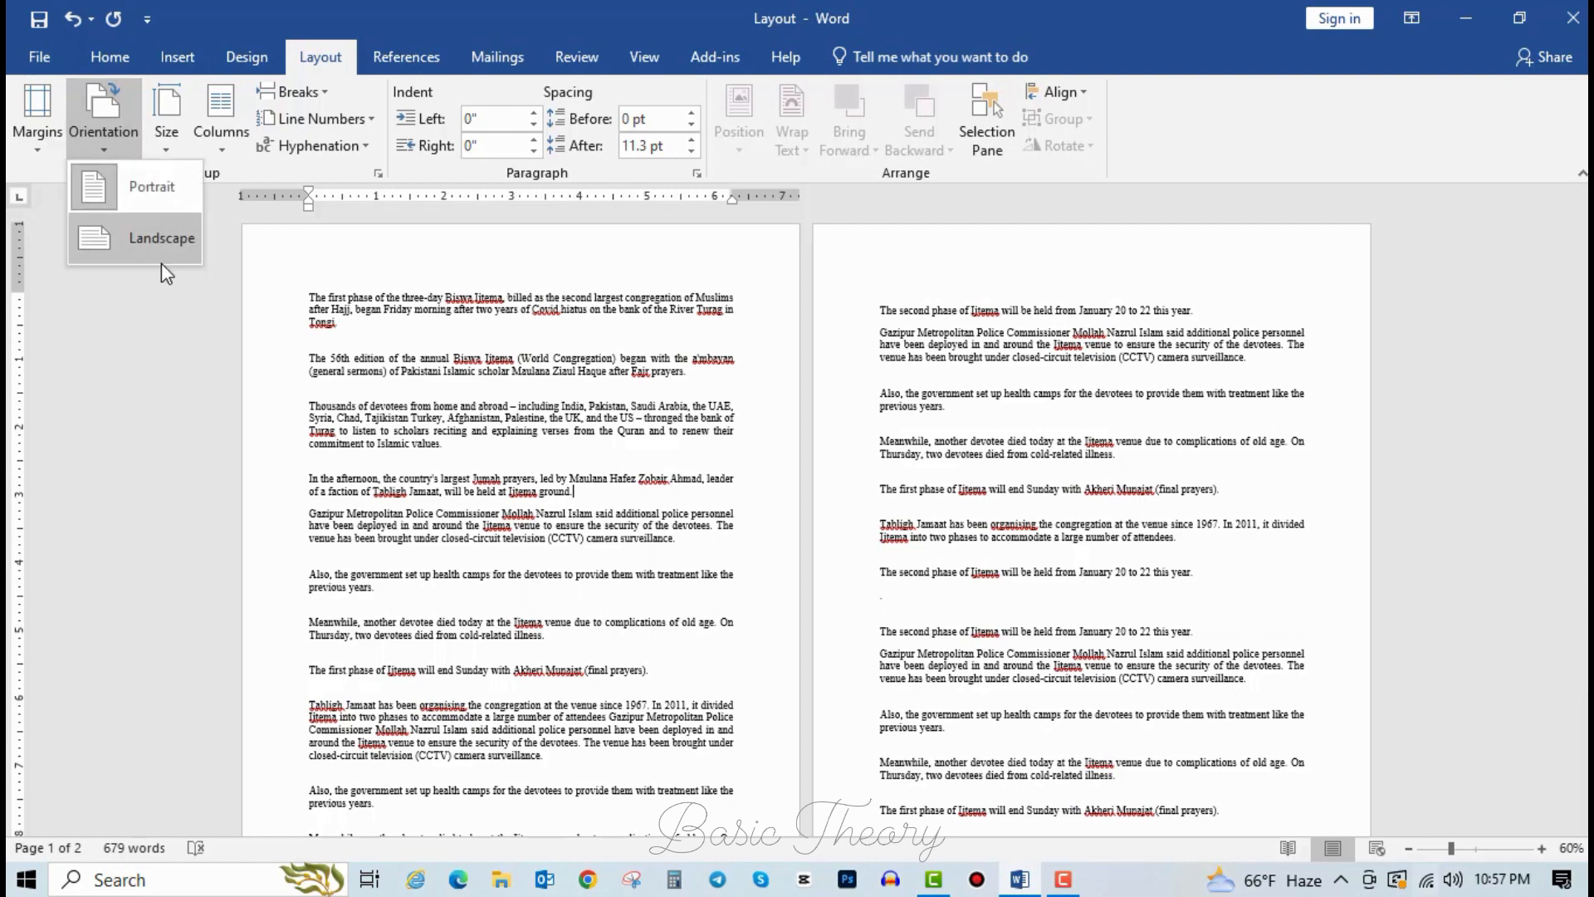
{"action": "left_click", "coordinate": [136, 212]}
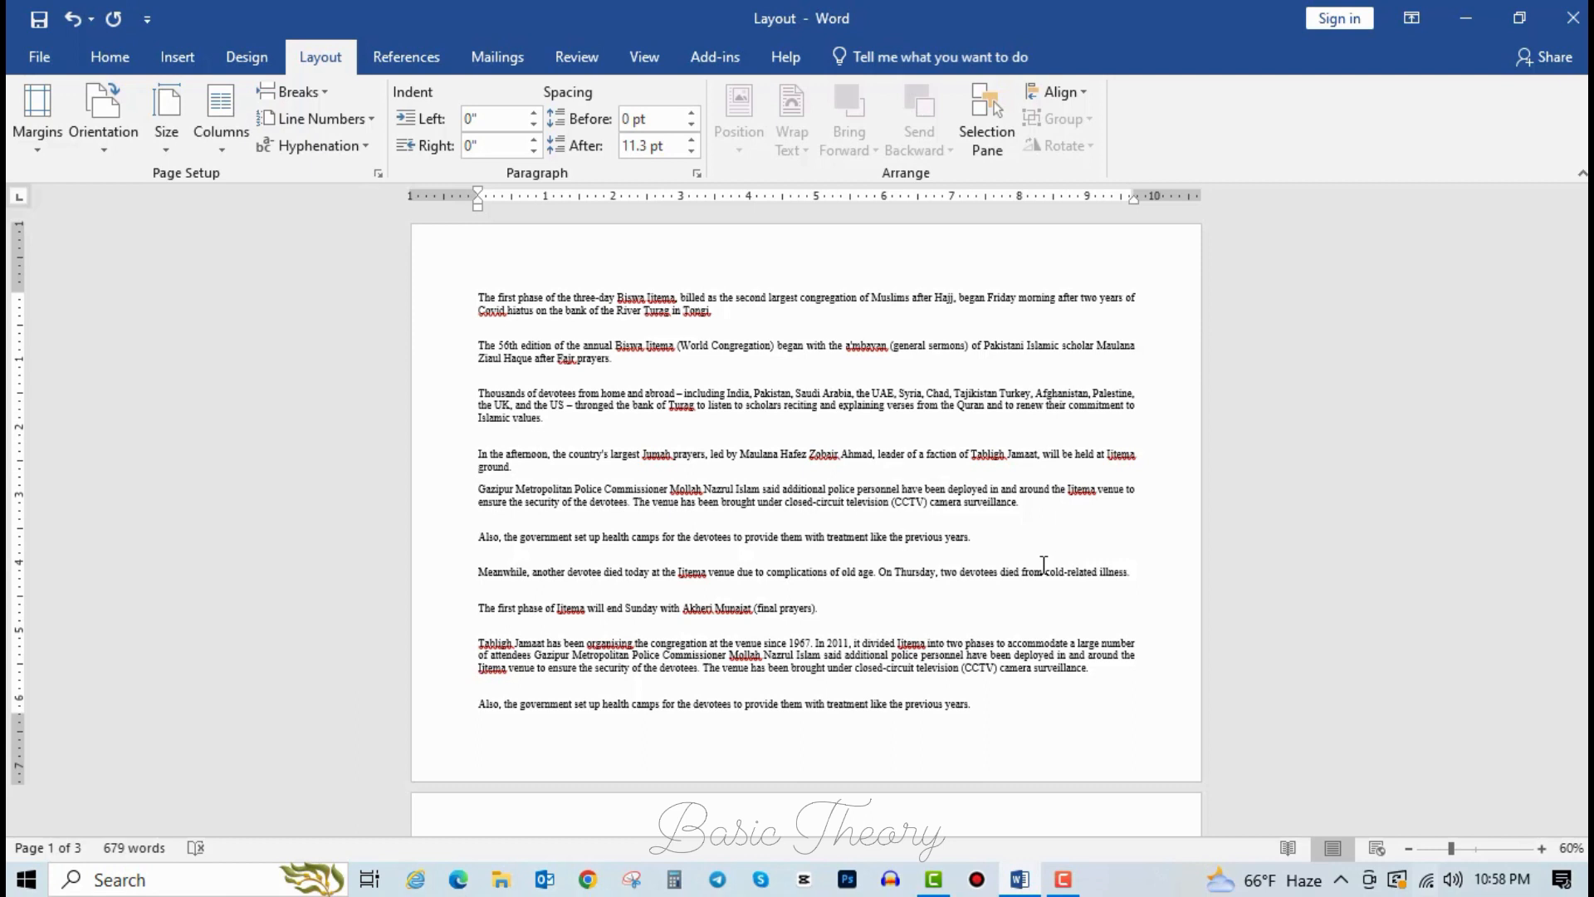
Return the pages to portrait orientation.
{"action": "left_click", "coordinate": [104, 133]}
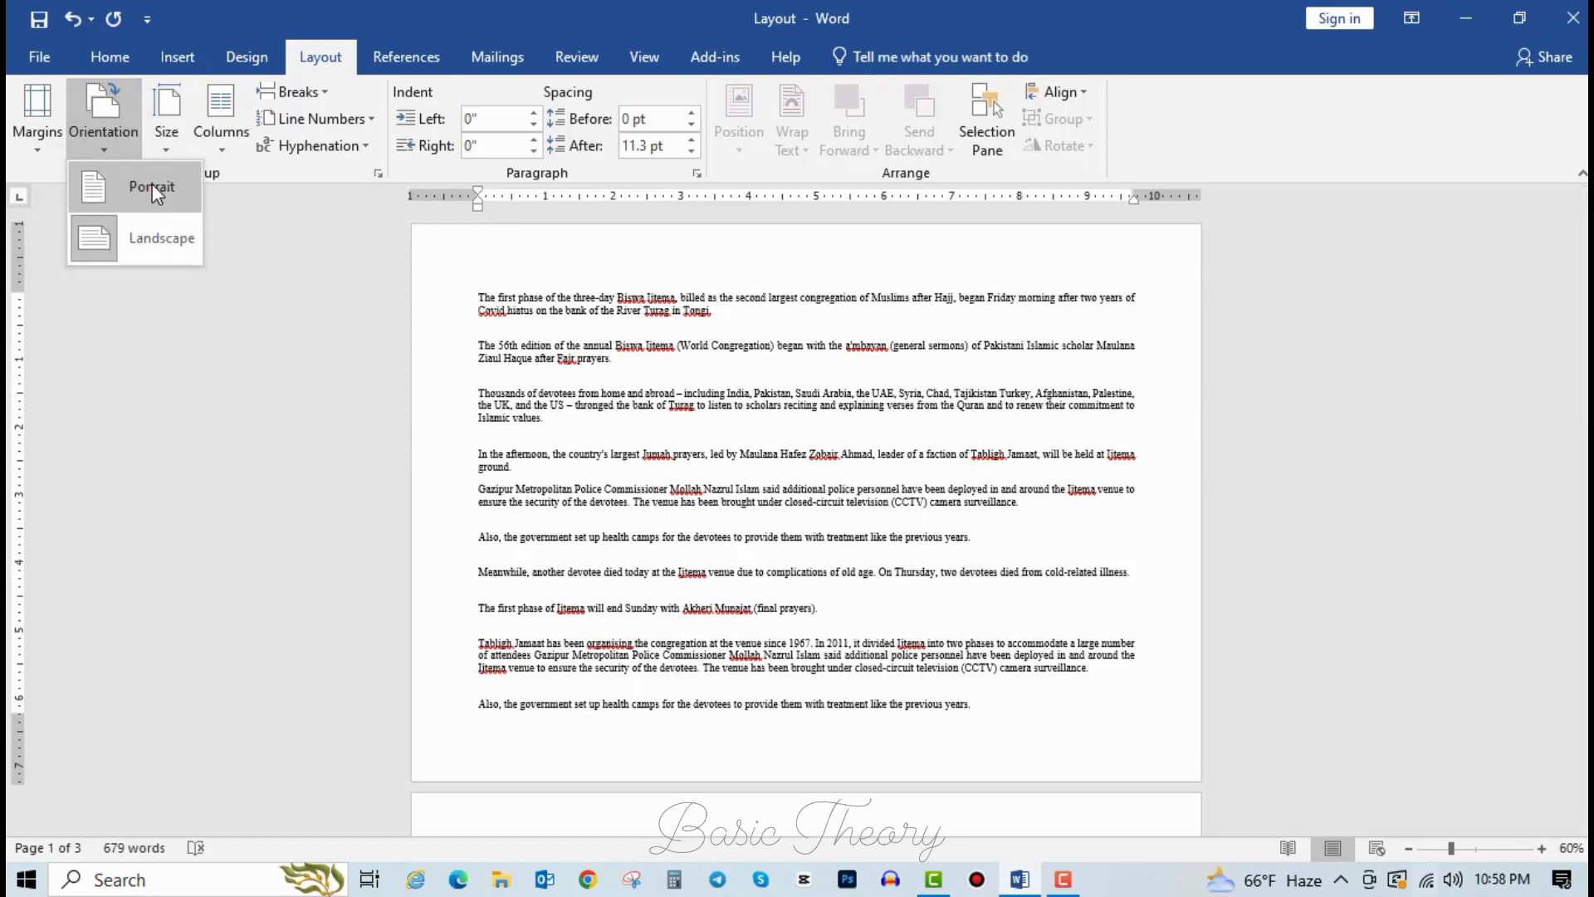
{"action": "left_click", "coordinate": [184, 235]}
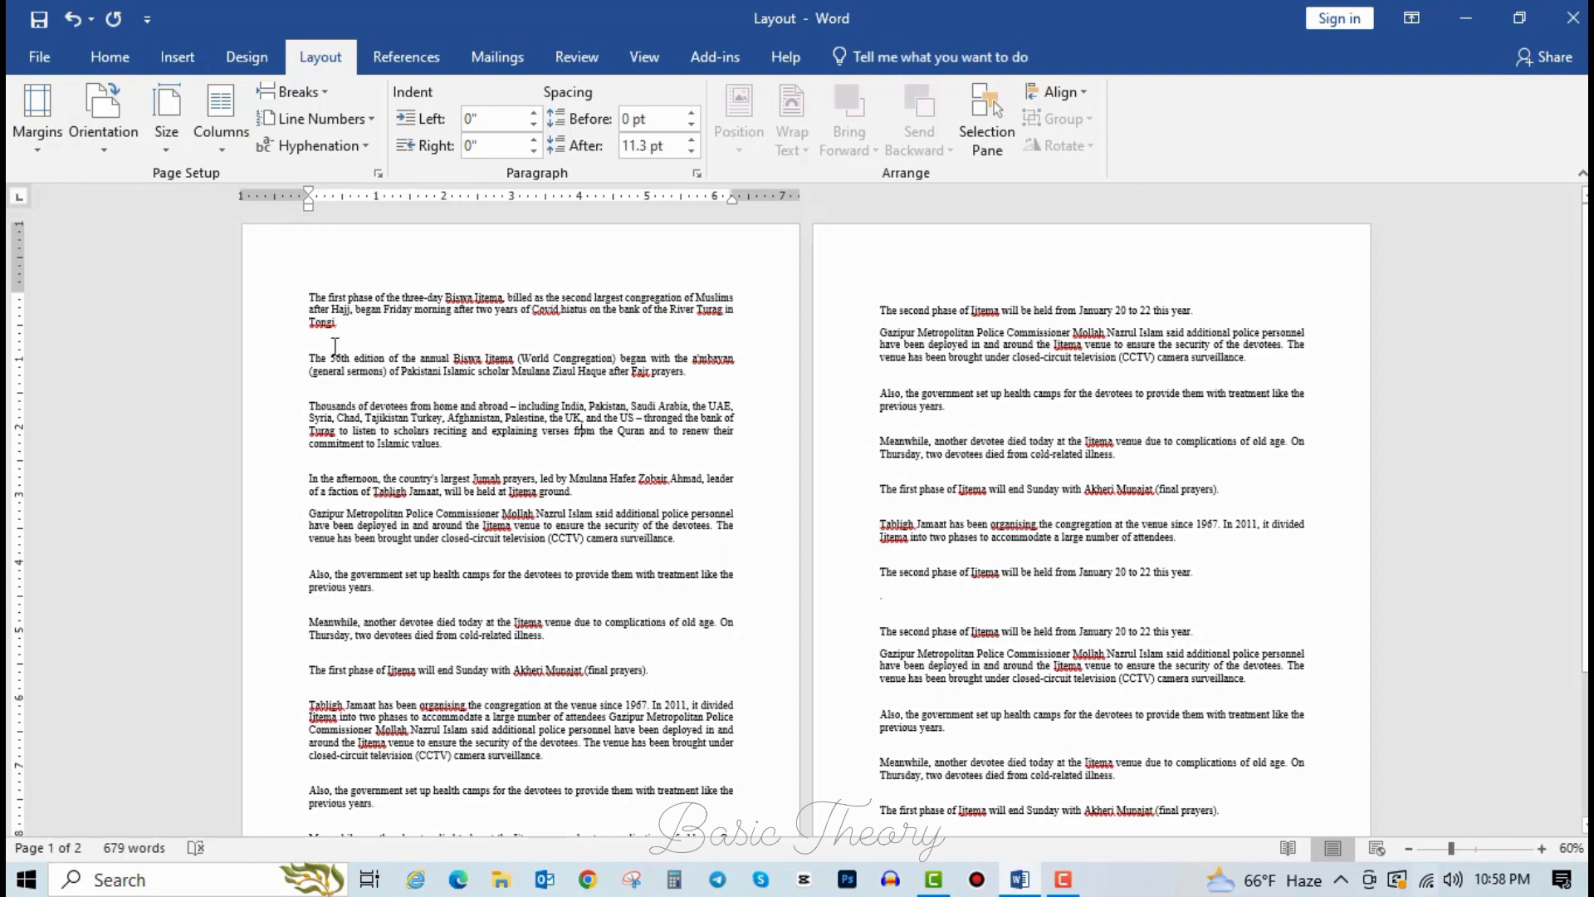
{"action": "left_click", "coordinate": [169, 149]}
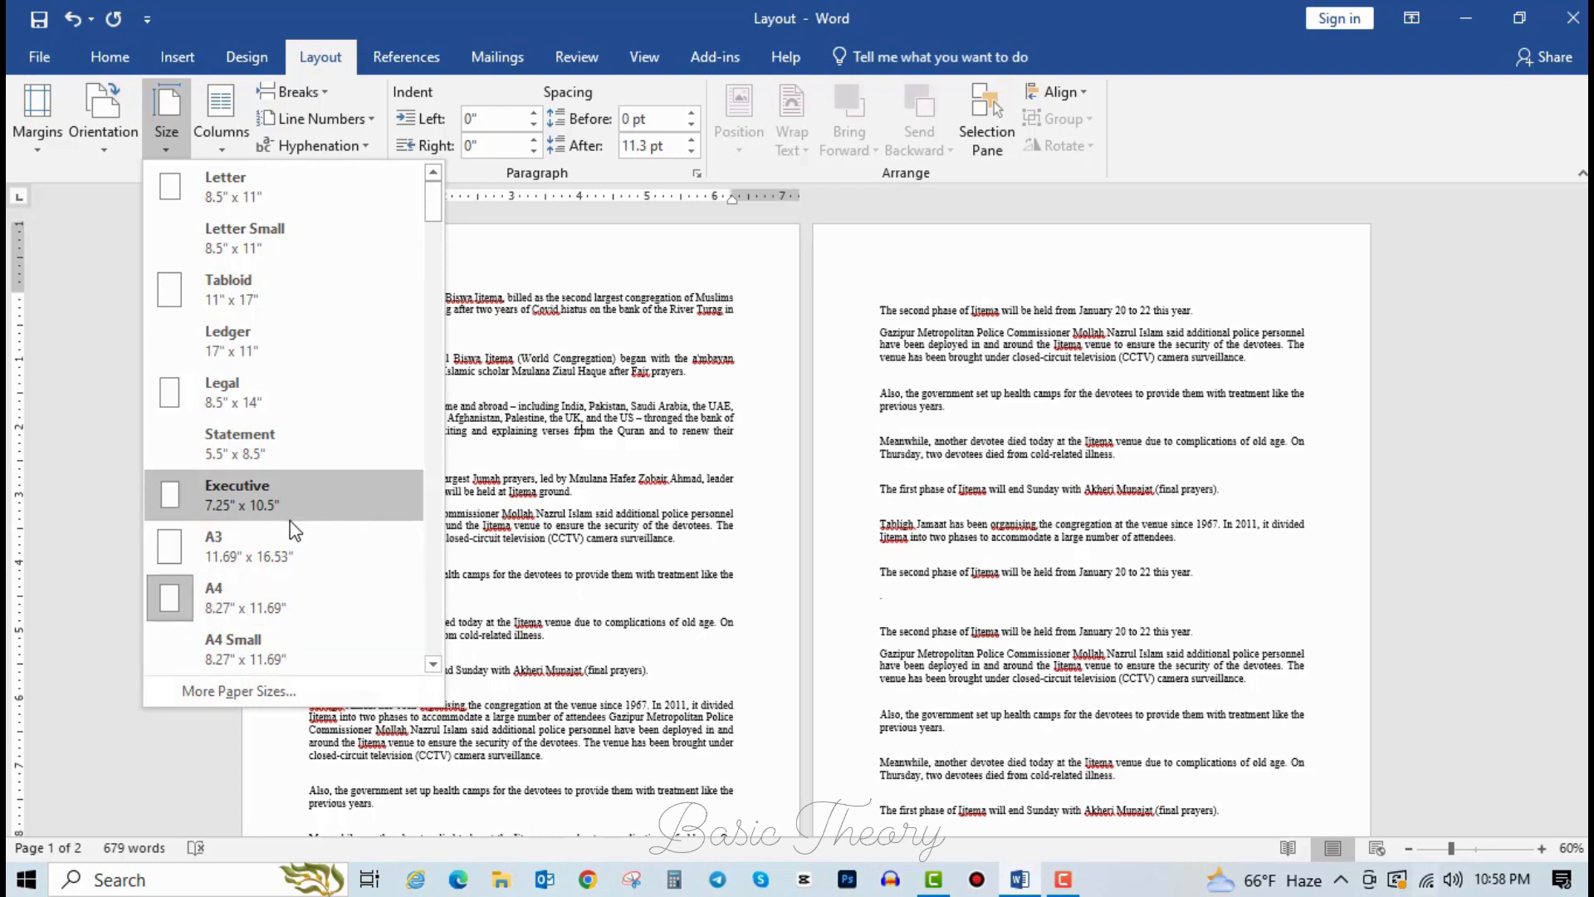
Change the paper size from A4 to Letter.
{"action": "left_click", "coordinate": [259, 606]}
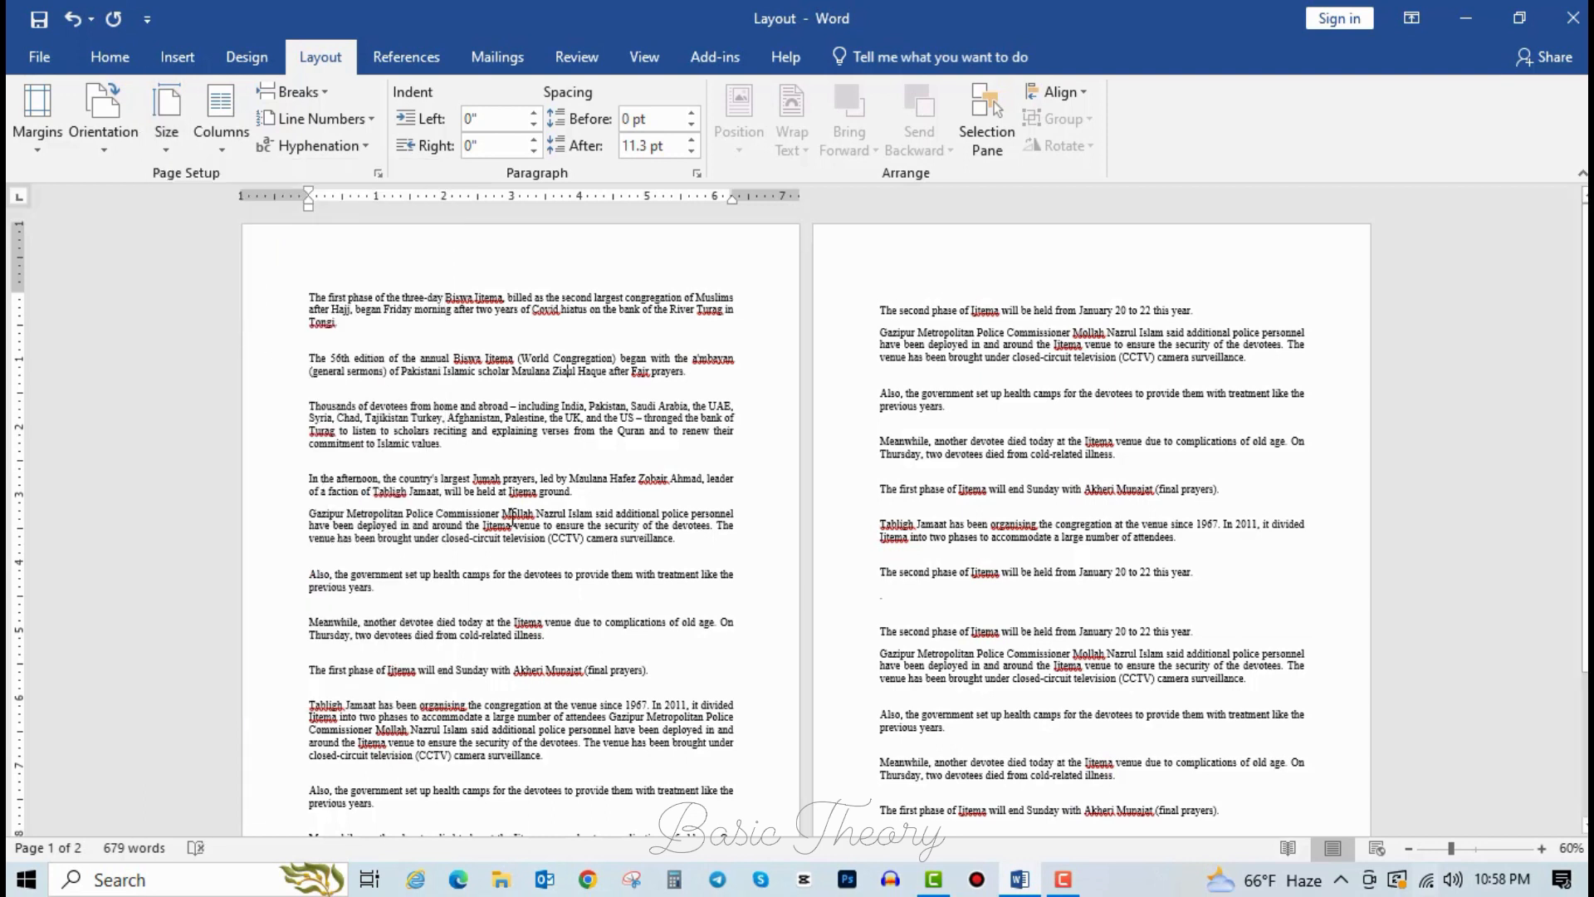
{"action": "left_click", "coordinate": [173, 144]}
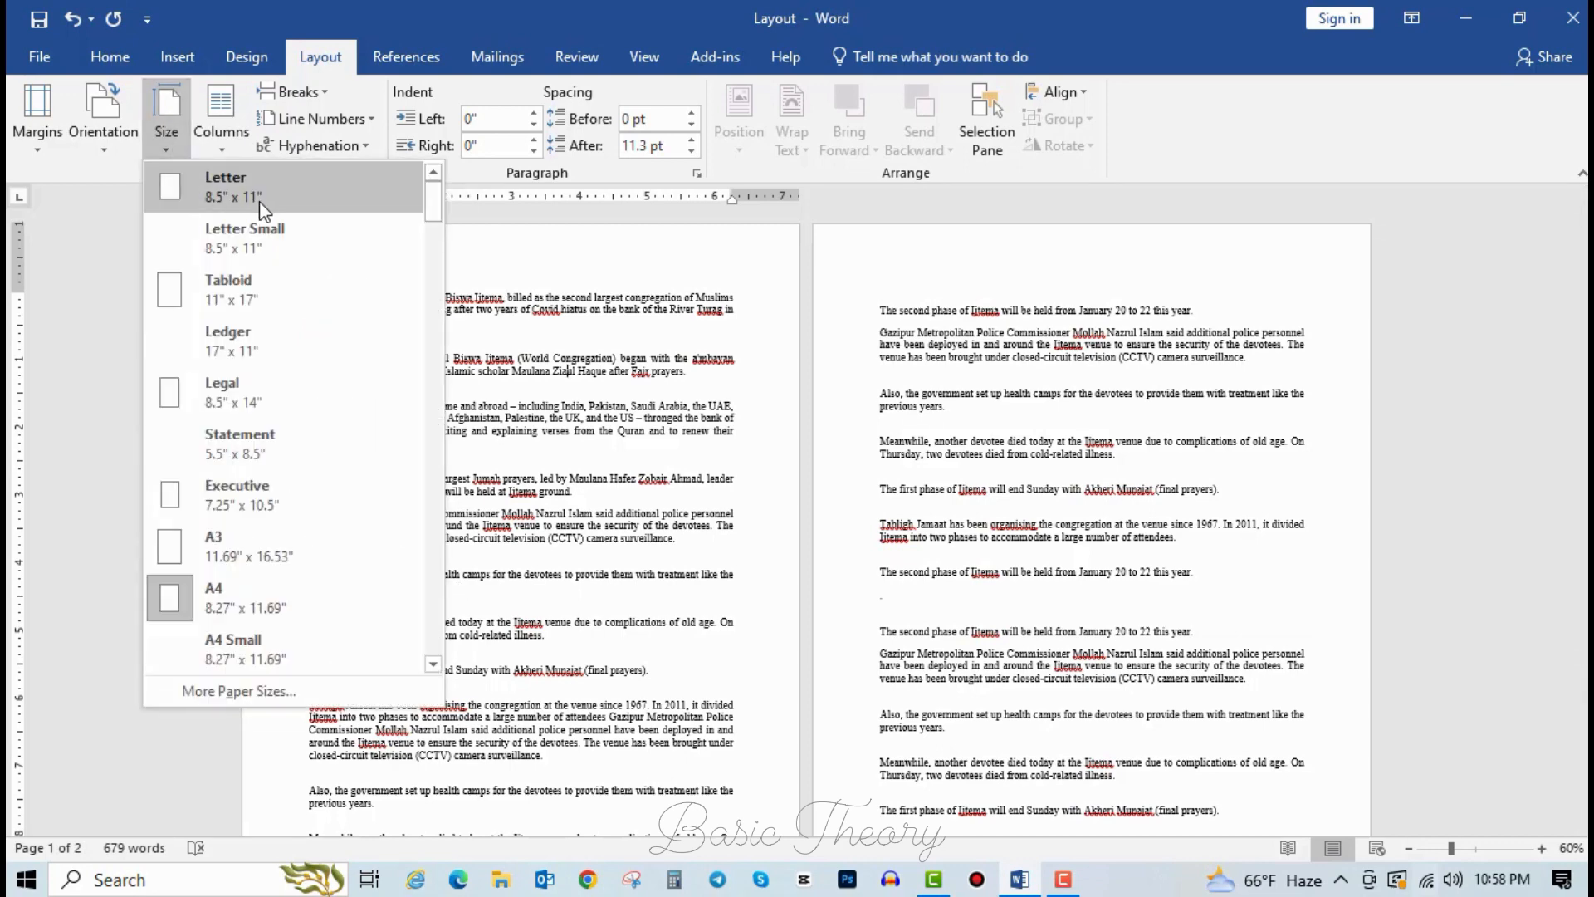
{"action": "left_click", "coordinate": [231, 187]}
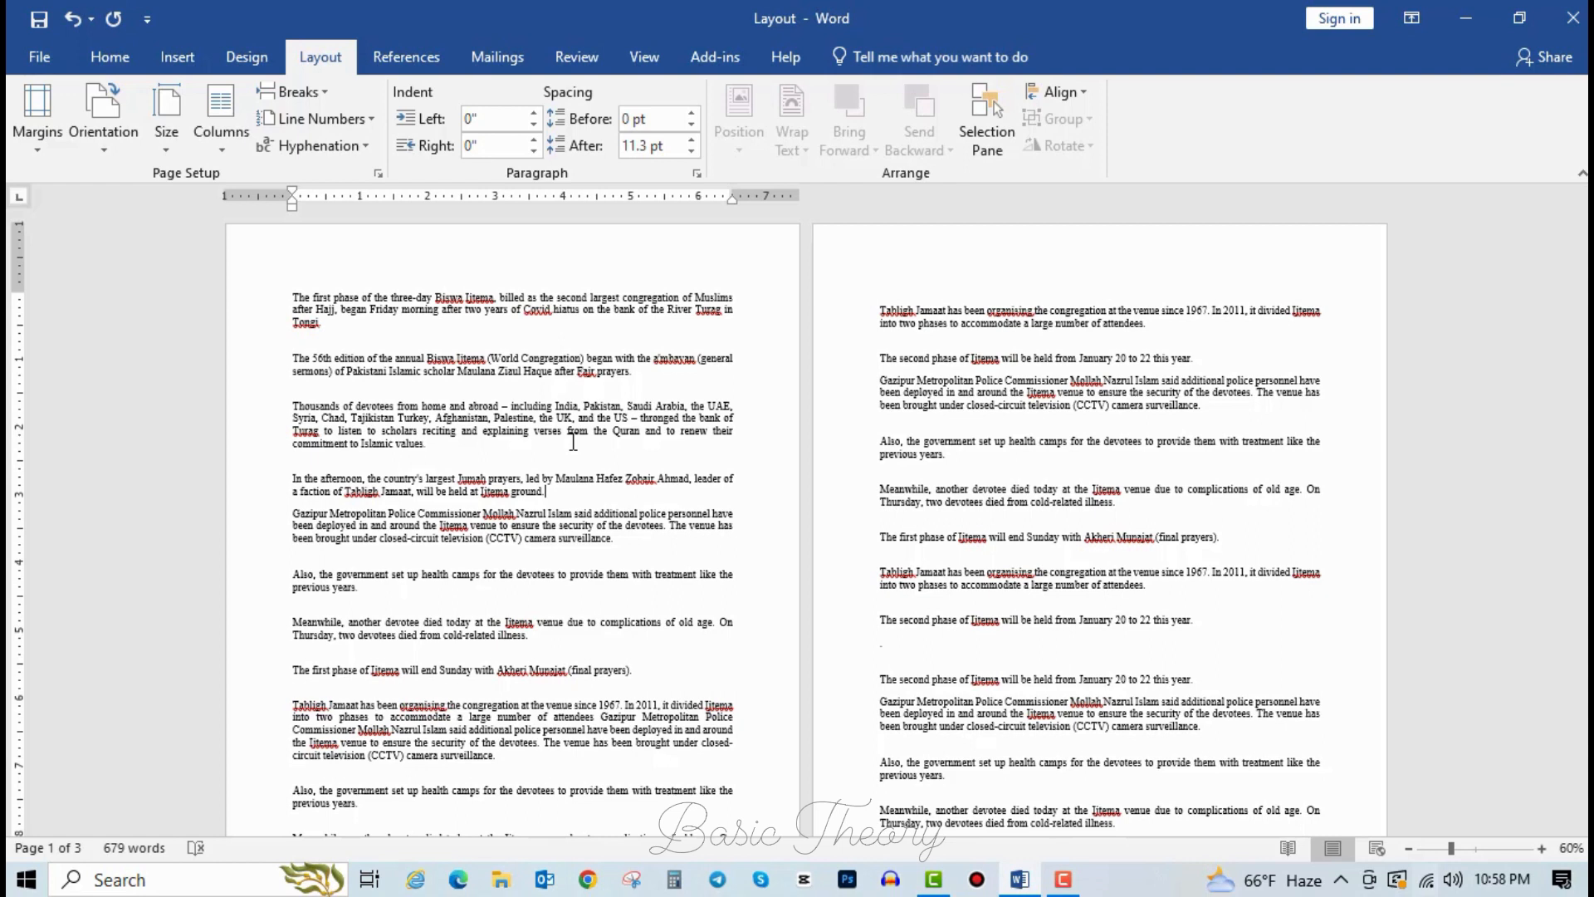
Change the paper size to A3 and scroll through both pages.
{"action": "left_click", "coordinate": [174, 151]}
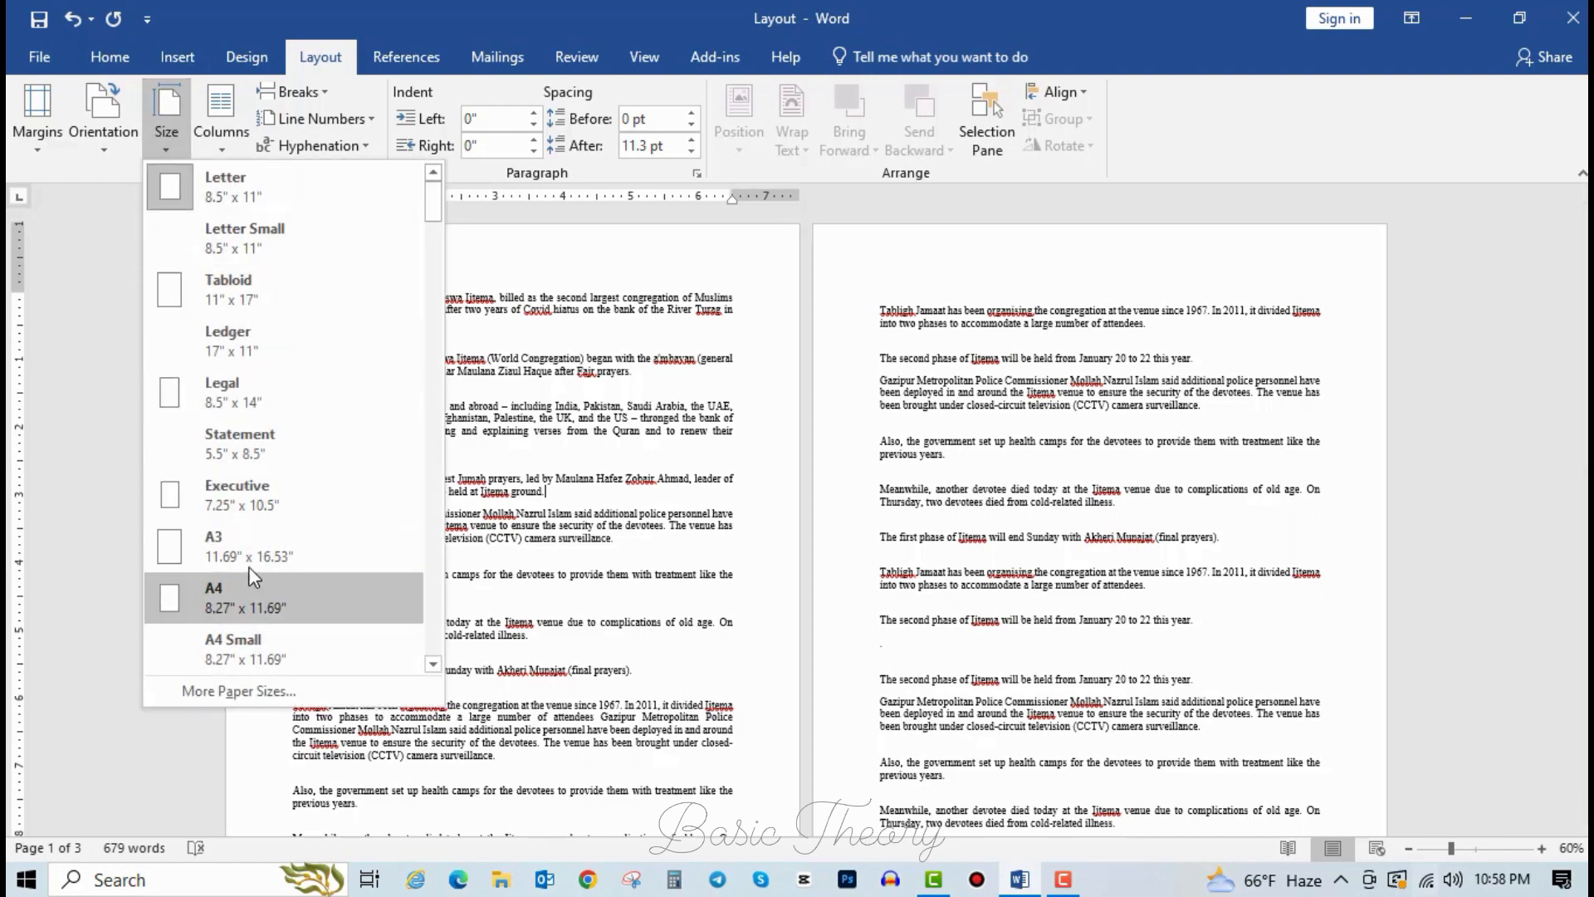
{"action": "left_click", "coordinate": [233, 545]}
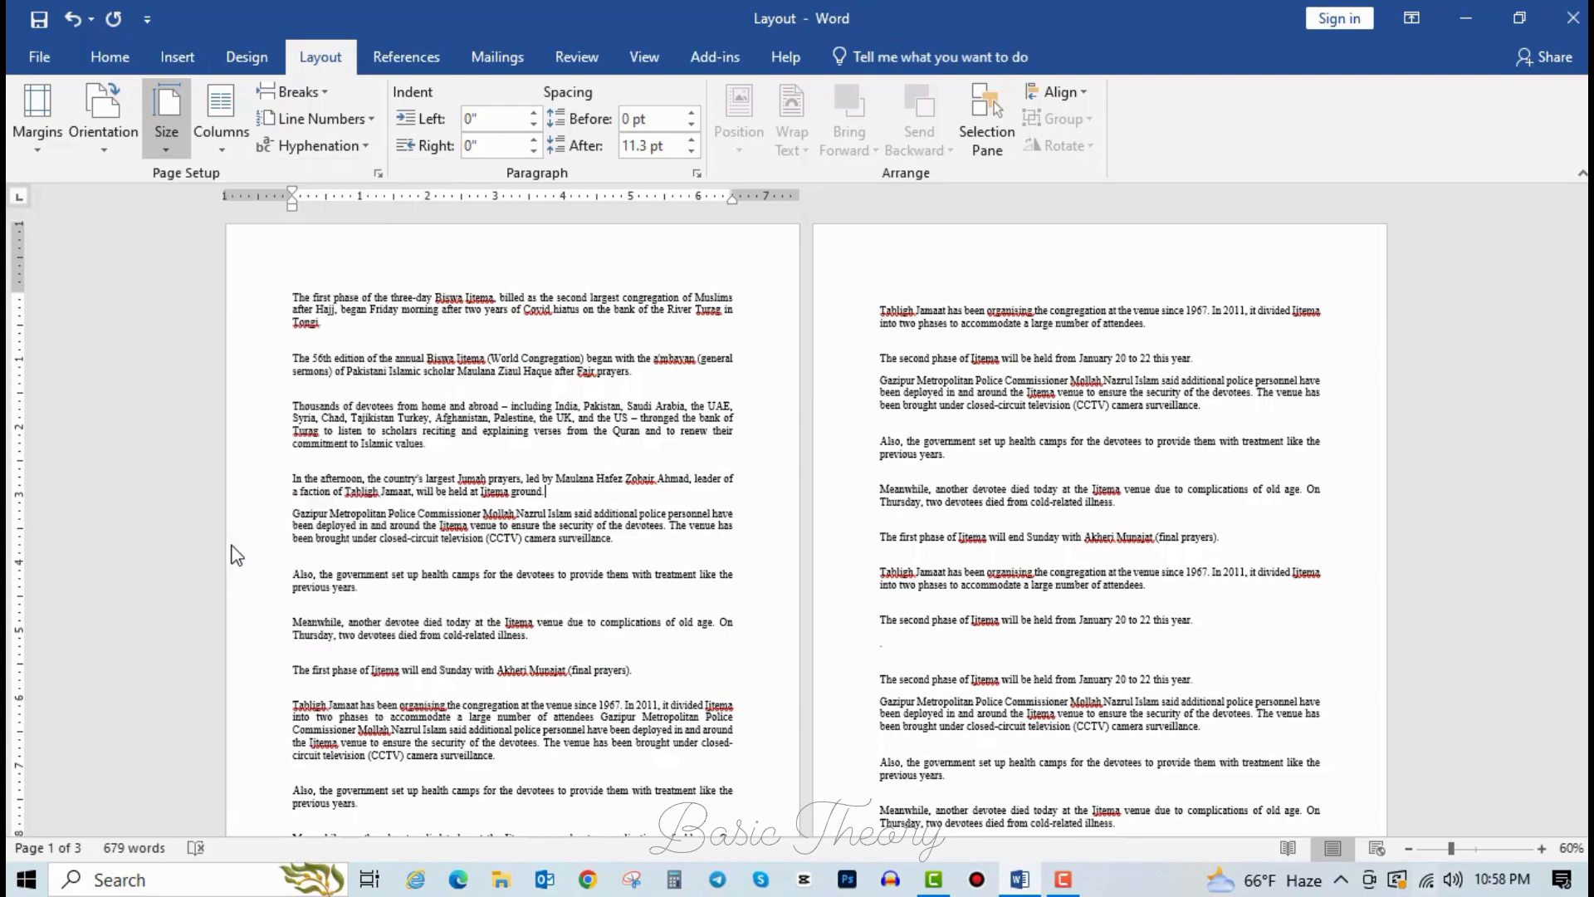
{"action": "scroll", "coordinate": [888, 668], "scroll_direction": "down", "scroll_amount": 6}
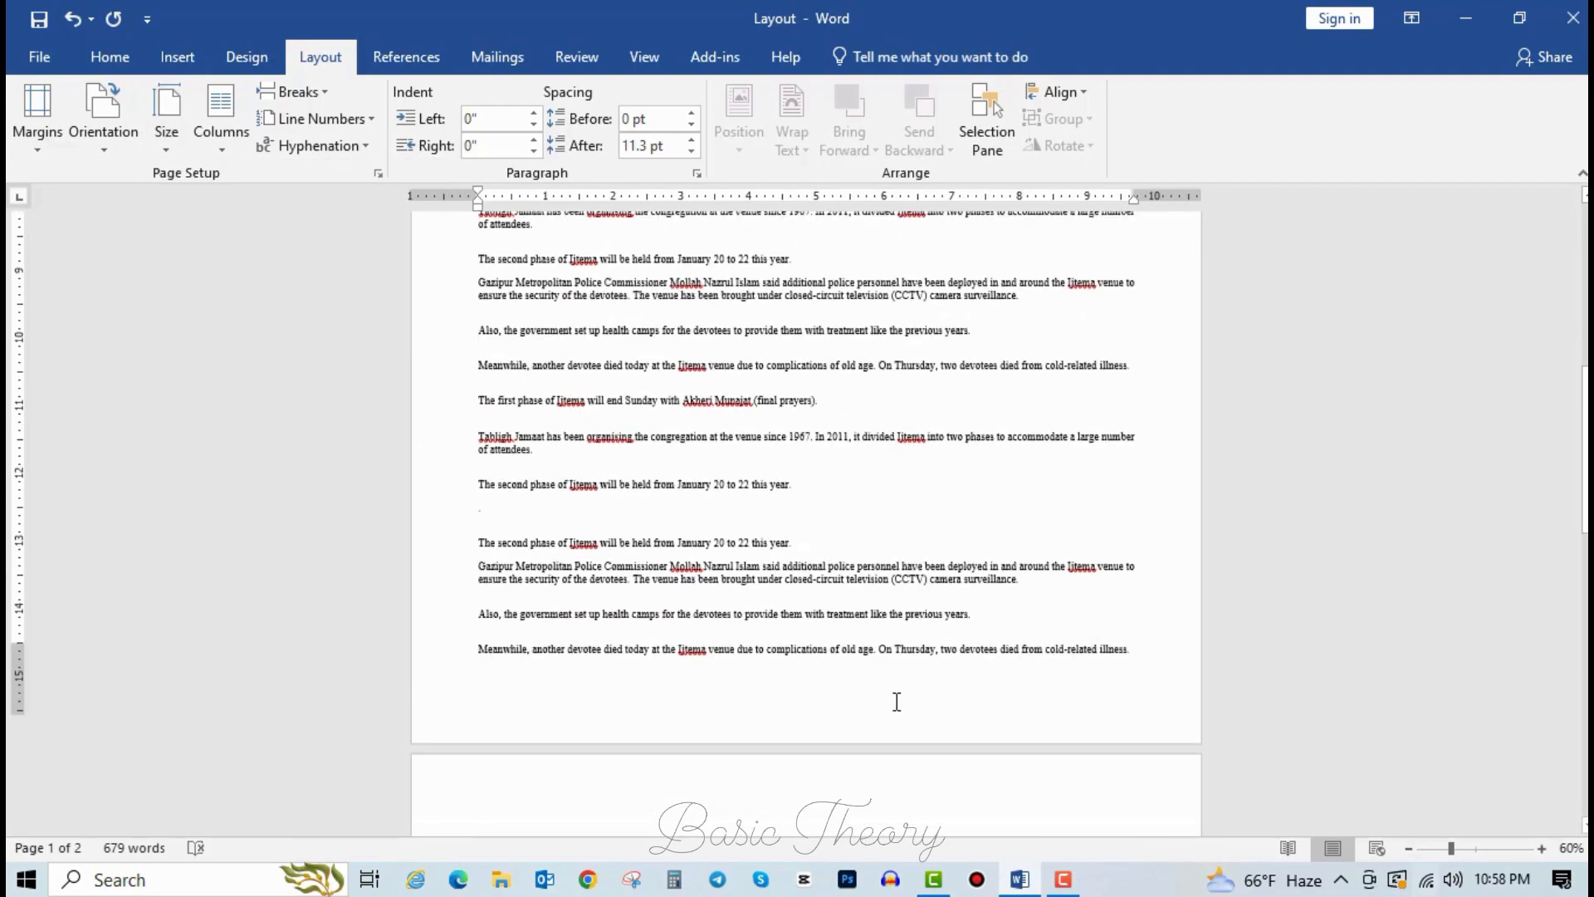
{"action": "scroll", "coordinate": [846, 631], "scroll_direction": "up", "scroll_amount": 5}
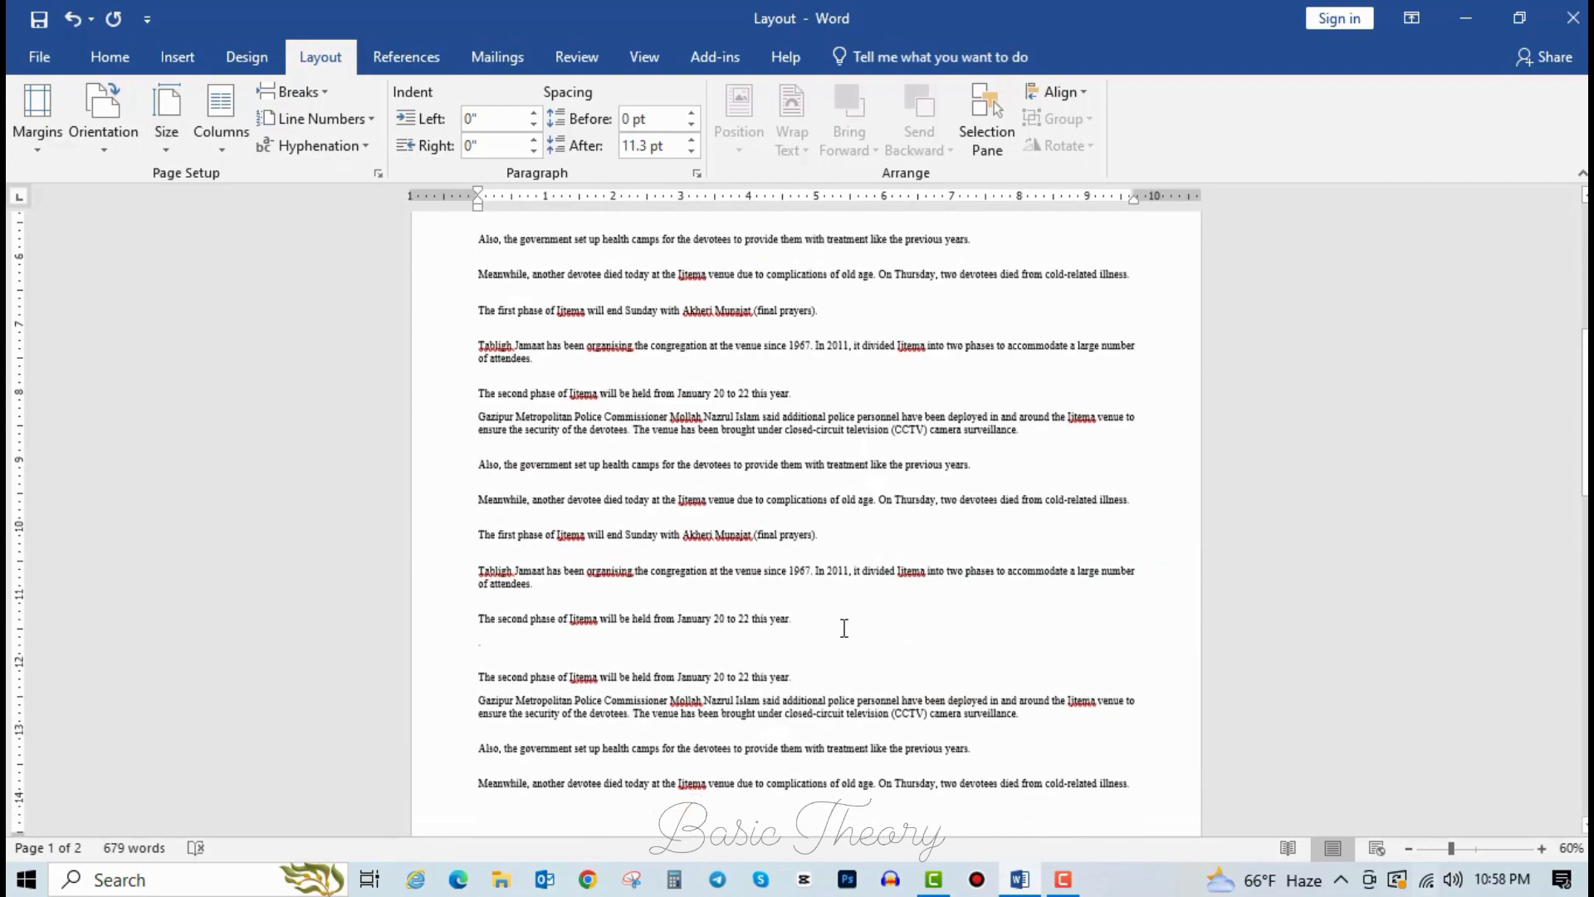
{"action": "scroll", "coordinate": [849, 633], "scroll_direction": "down", "scroll_amount": 5}
{"action": "scroll", "coordinate": [849, 633], "scroll_direction": "up", "scroll_amount": 4}
{"action": "scroll", "coordinate": [848, 633], "scroll_direction": "down", "scroll_amount": 3}
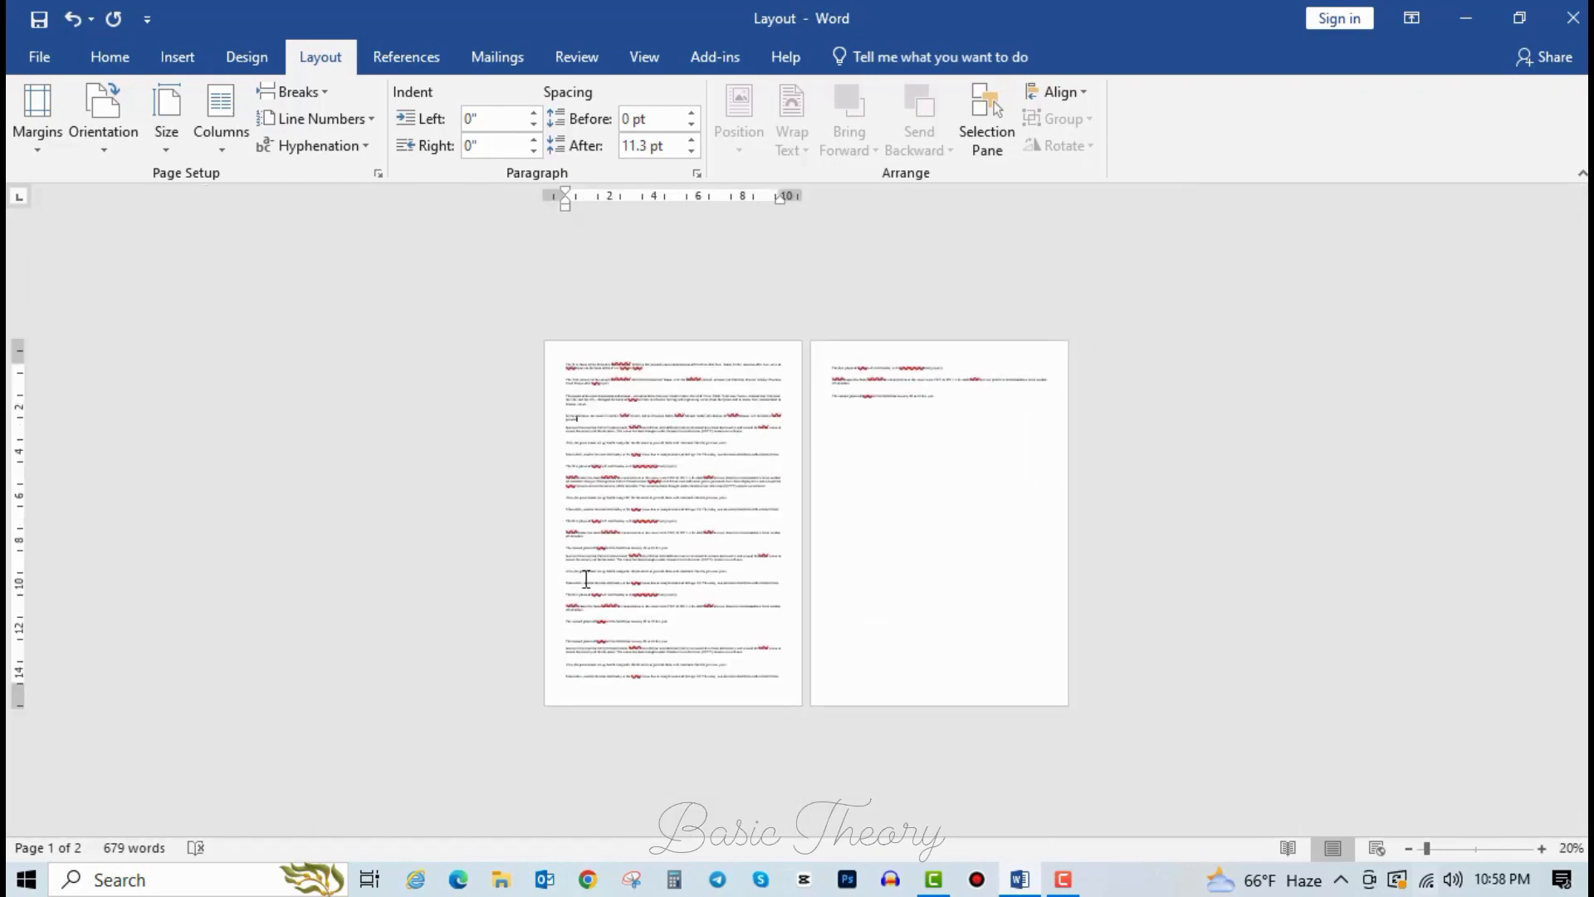
Undo the A3 paper and switch the pages to Legal size.
{"action": "key", "text": "ctrl+z"}
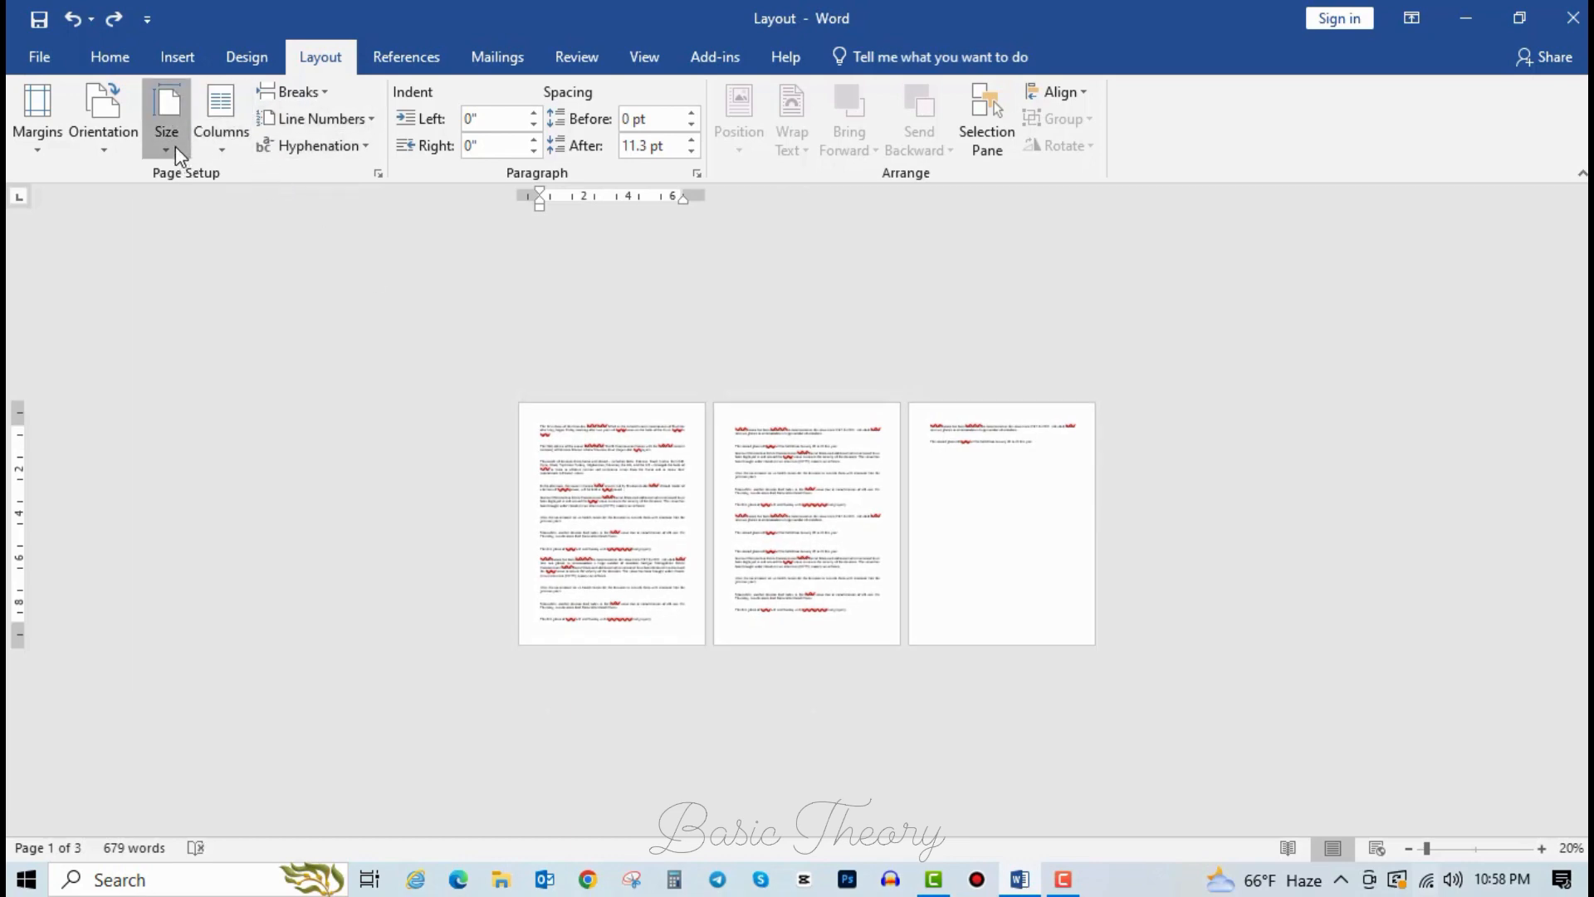
{"action": "left_click", "coordinate": [176, 146]}
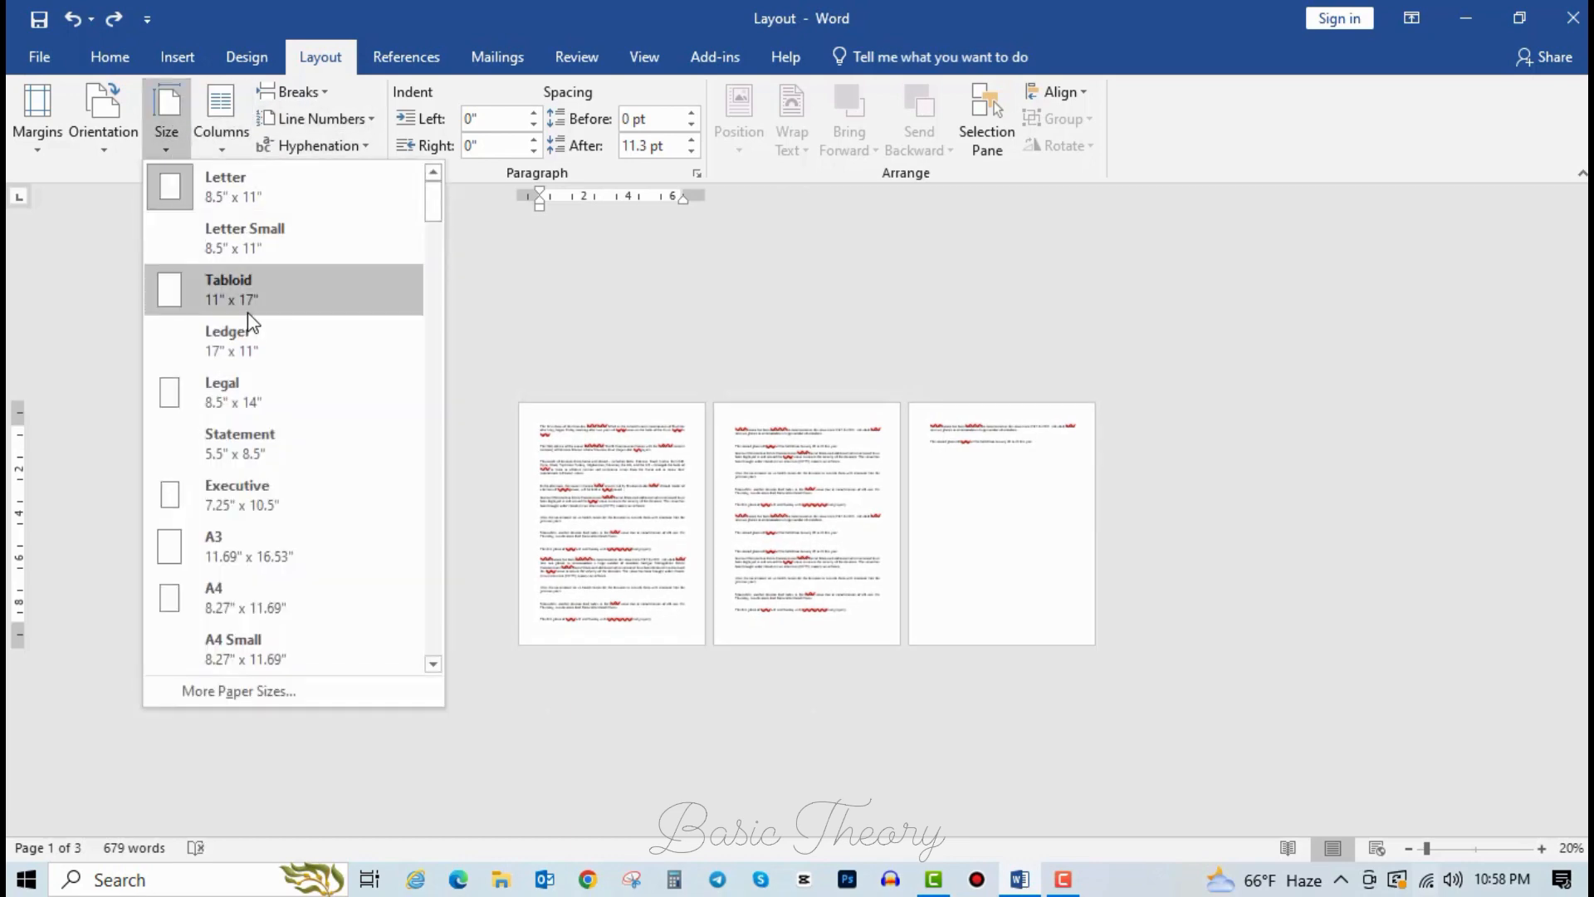
{"action": "left_click", "coordinate": [242, 416]}
{"action": "scroll", "coordinate": [732, 479], "scroll_direction": "up", "scroll_amount": 10}
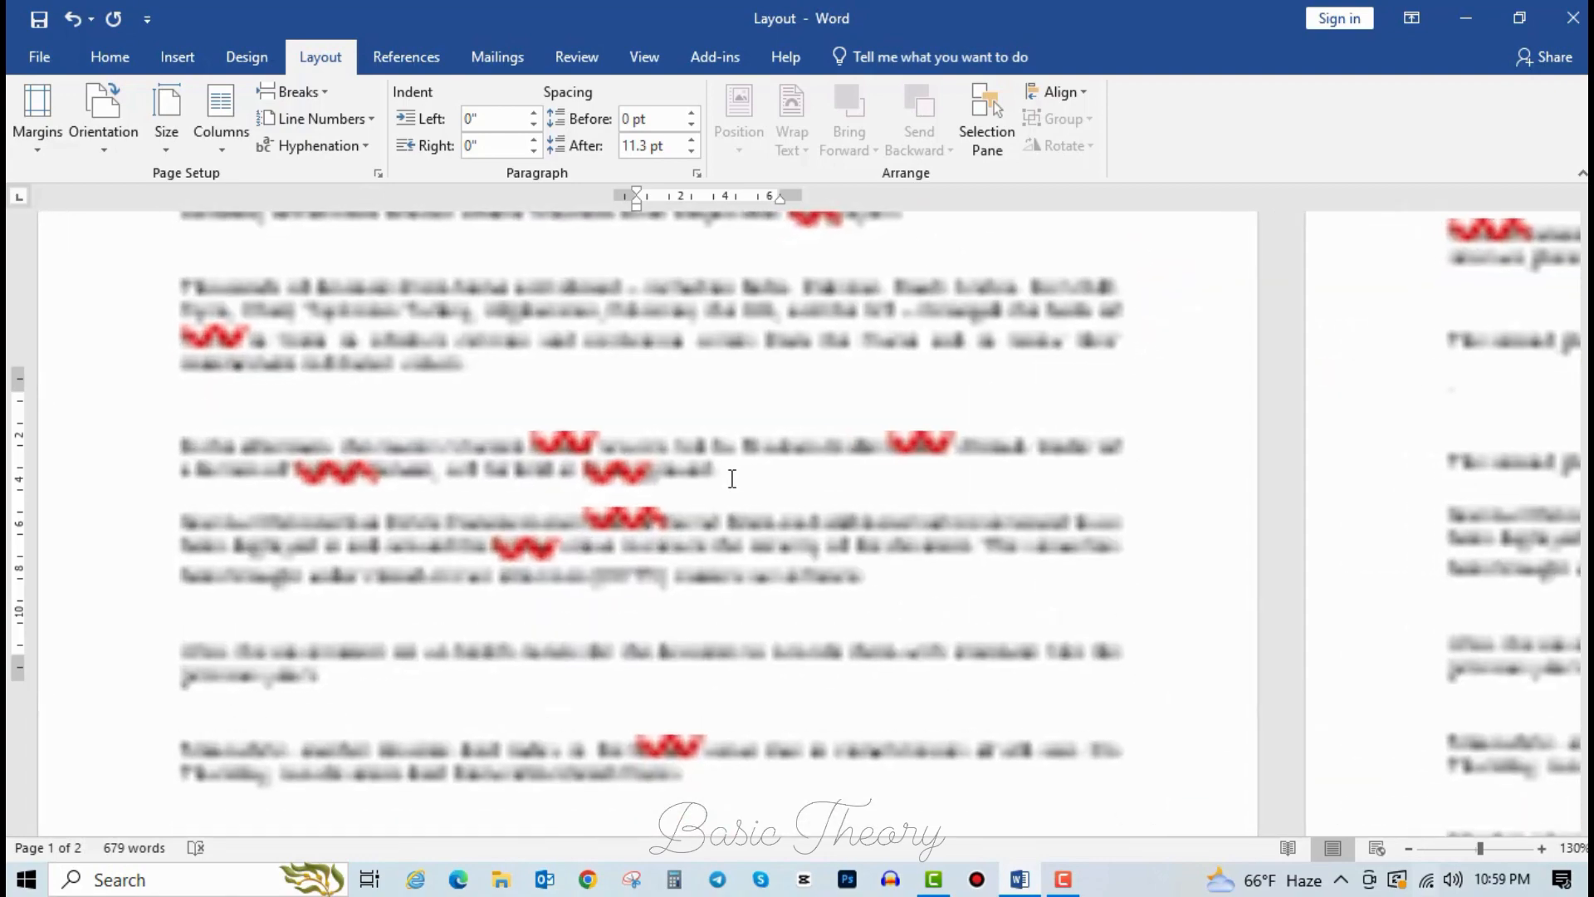
{"action": "scroll", "coordinate": [733, 479], "scroll_direction": "down", "scroll_amount": 5}
{"action": "scroll", "coordinate": [737, 495], "scroll_direction": "up", "scroll_amount": 2}
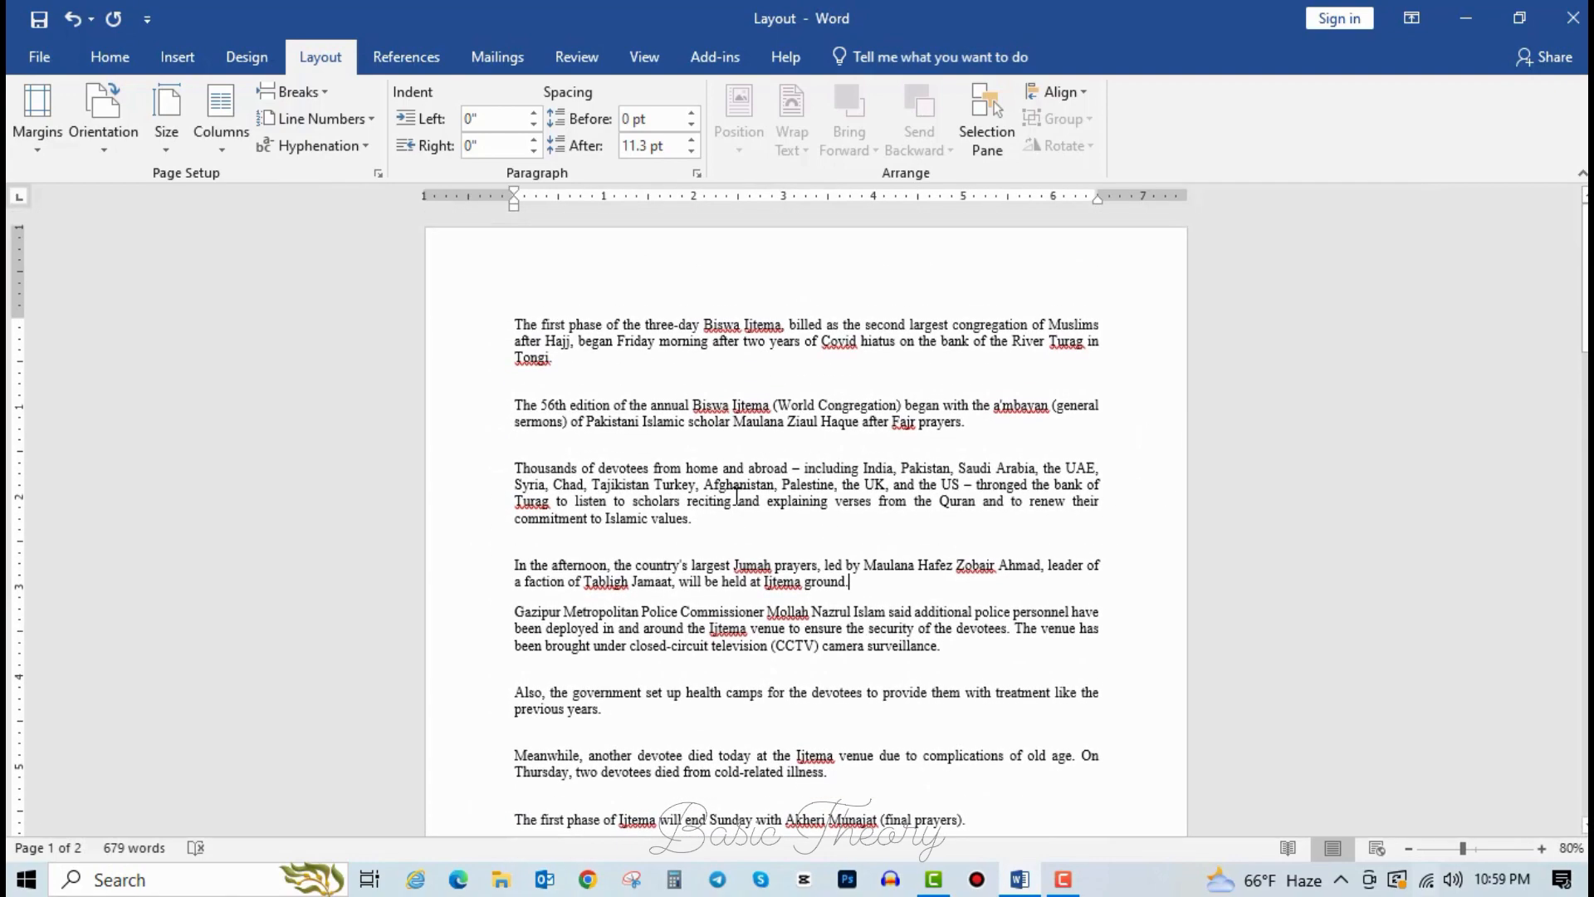
{"action": "left_click", "coordinate": [534, 382]}
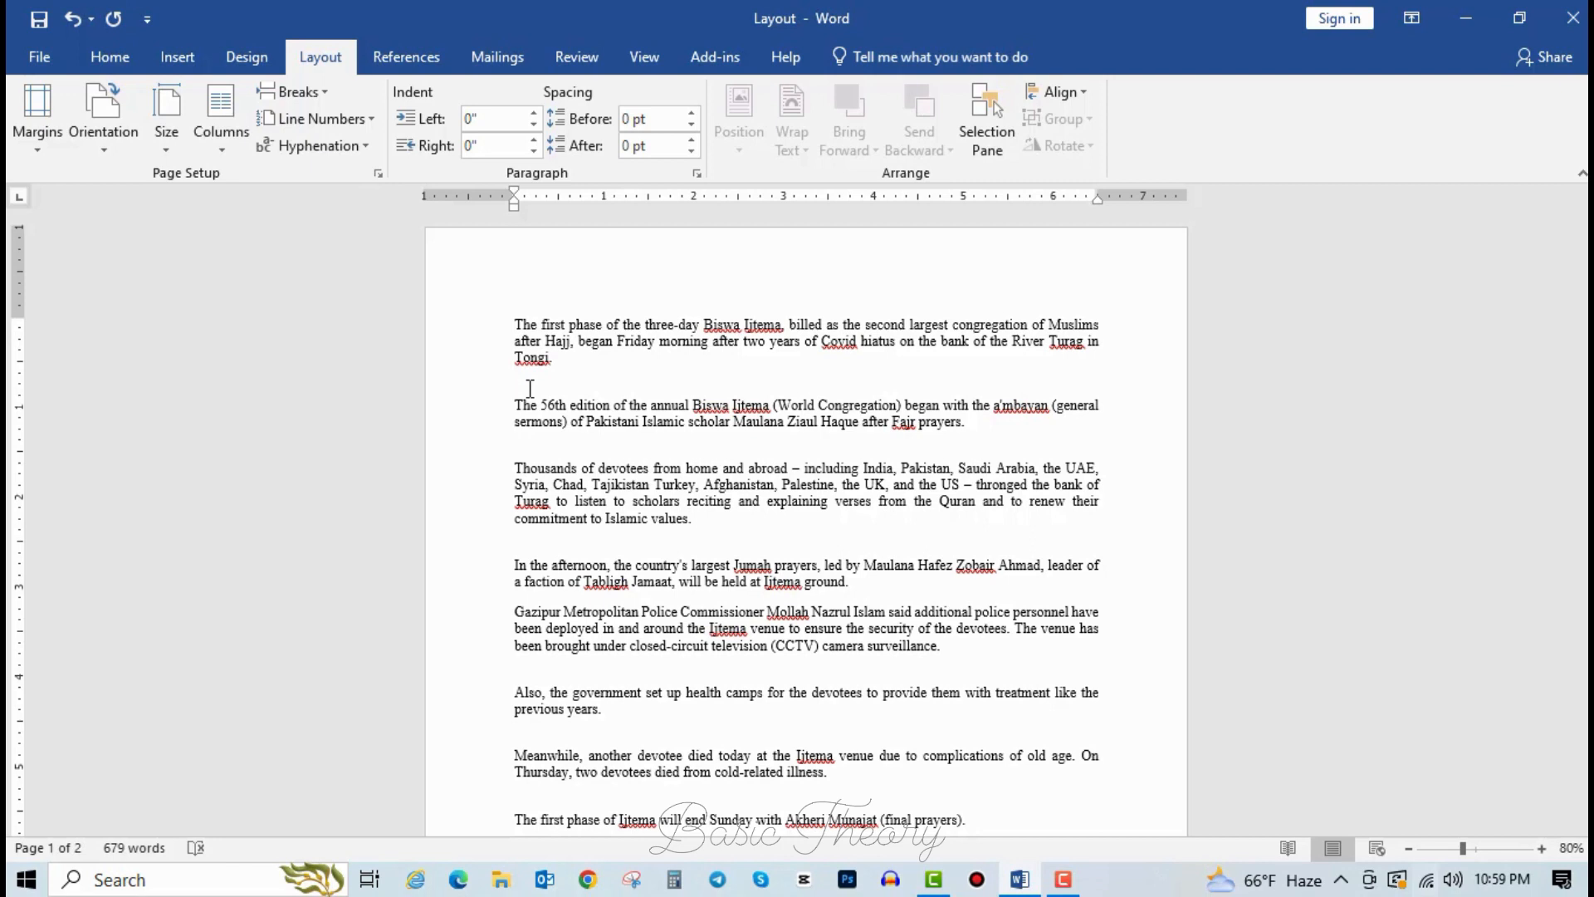
Set the paper size back to A4.
{"action": "left_click", "coordinate": [168, 125]}
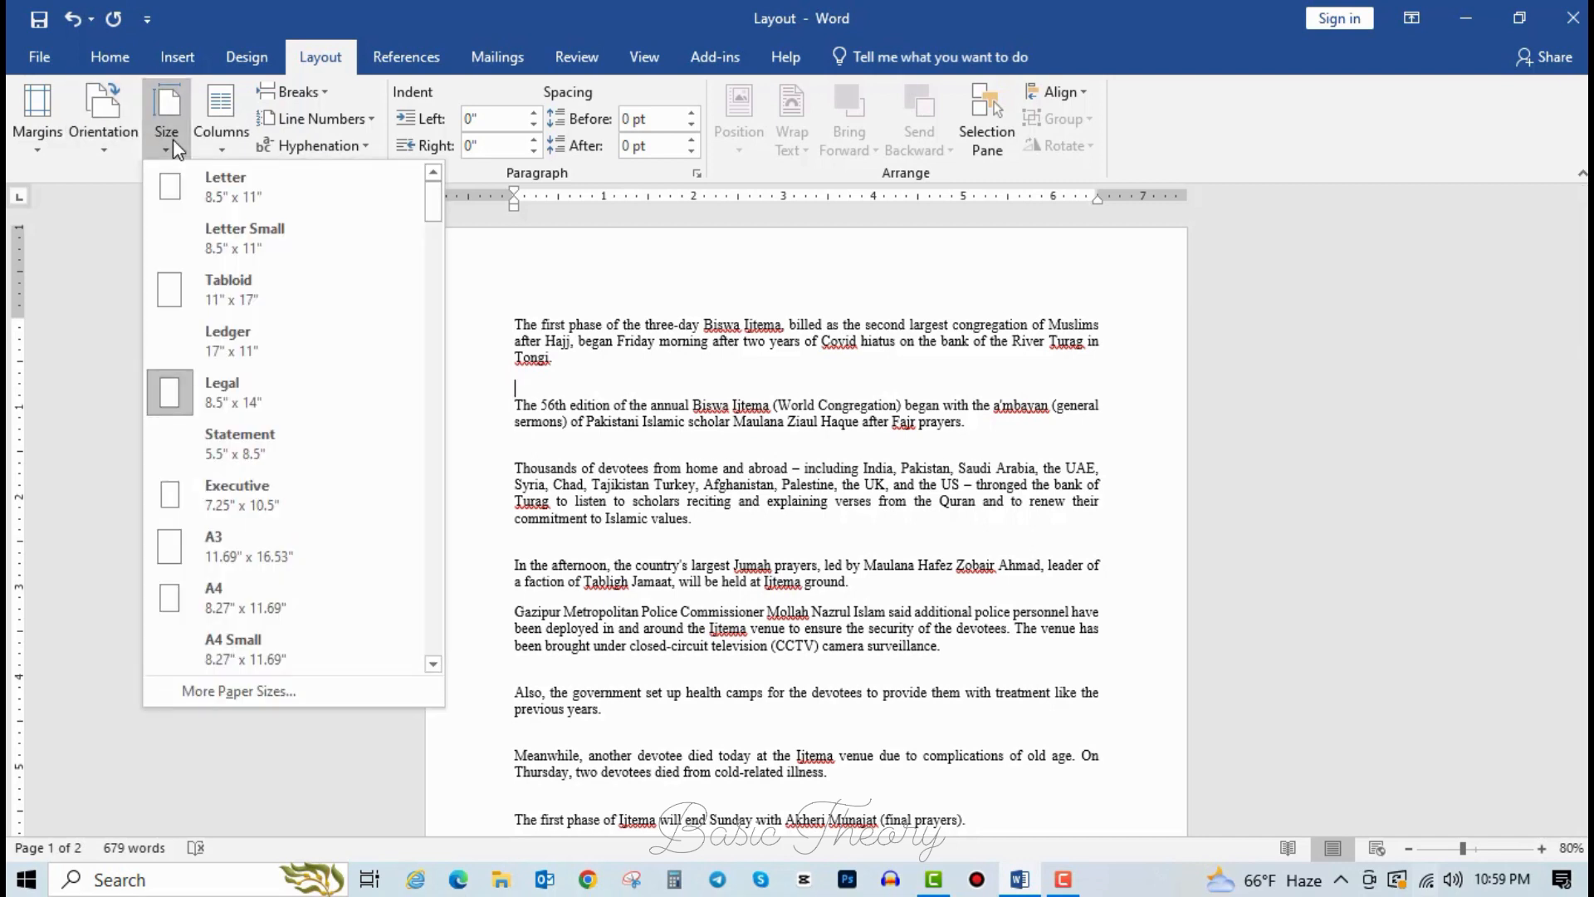
{"action": "left_click", "coordinate": [248, 610]}
{"action": "left_click", "coordinate": [536, 519]}
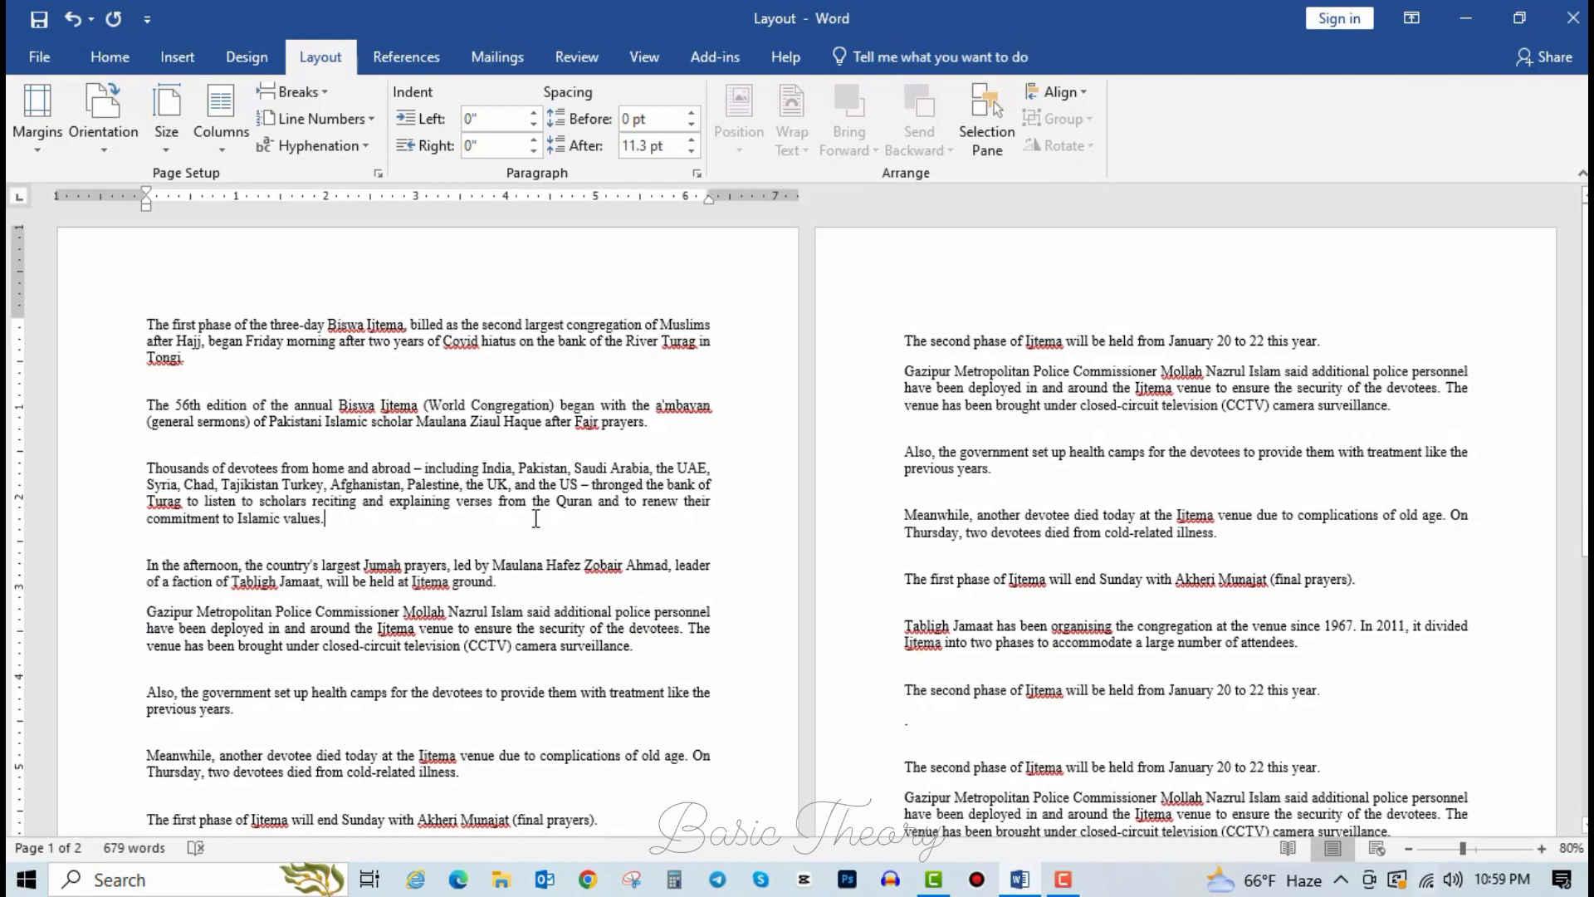
{"action": "left_click", "coordinate": [163, 146]}
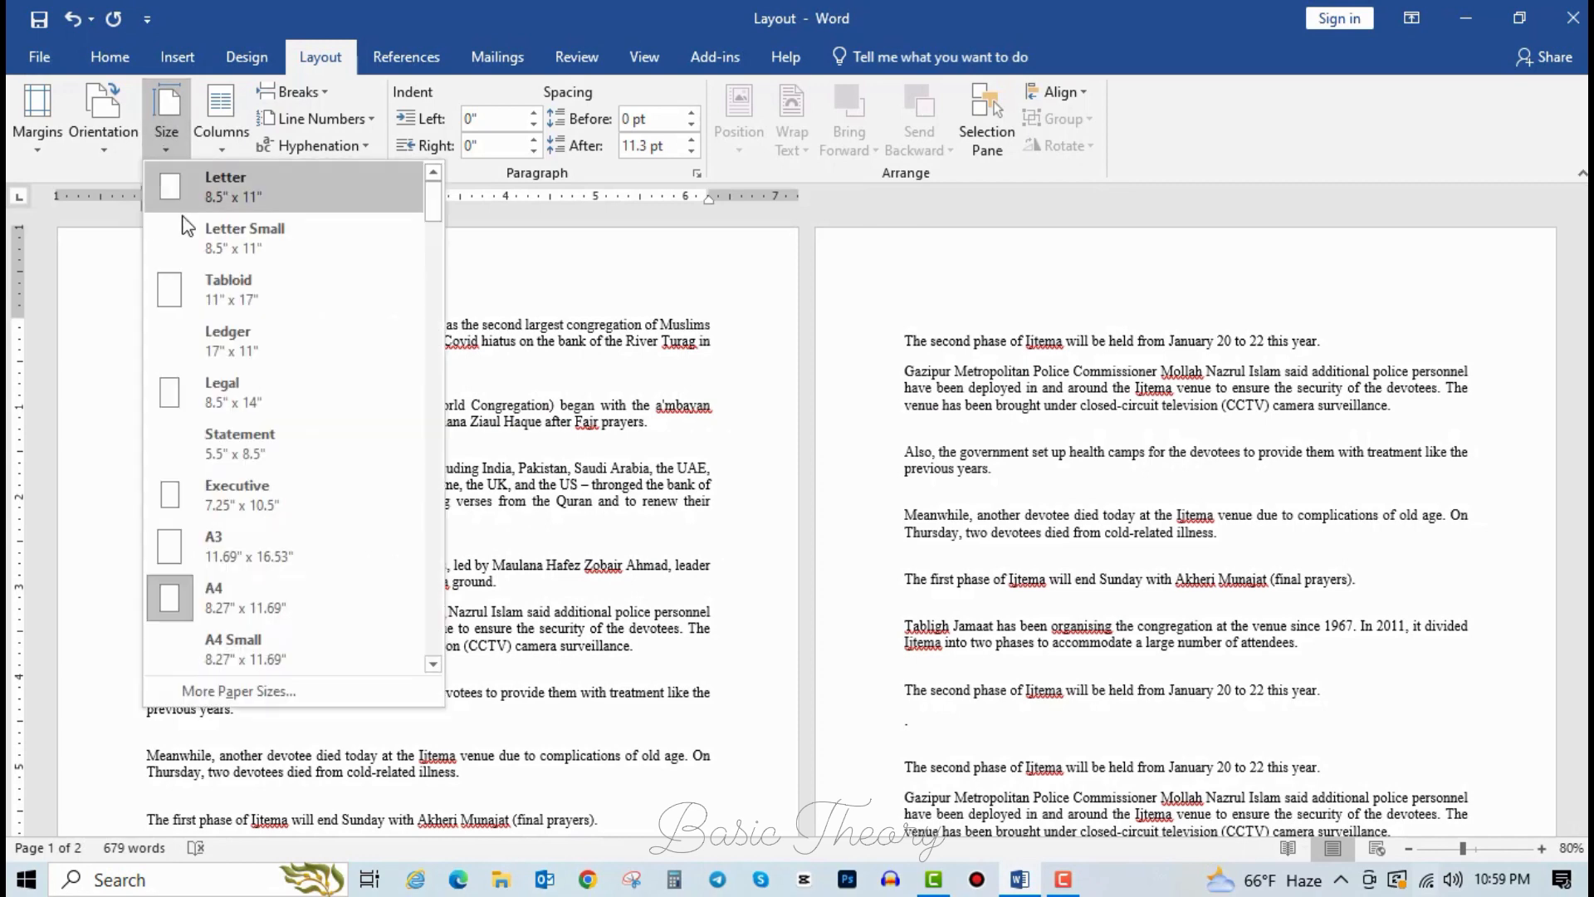
In Page Setup's Paper tab, change the paper size to B4 (ISO).
{"action": "left_click", "coordinate": [220, 691]}
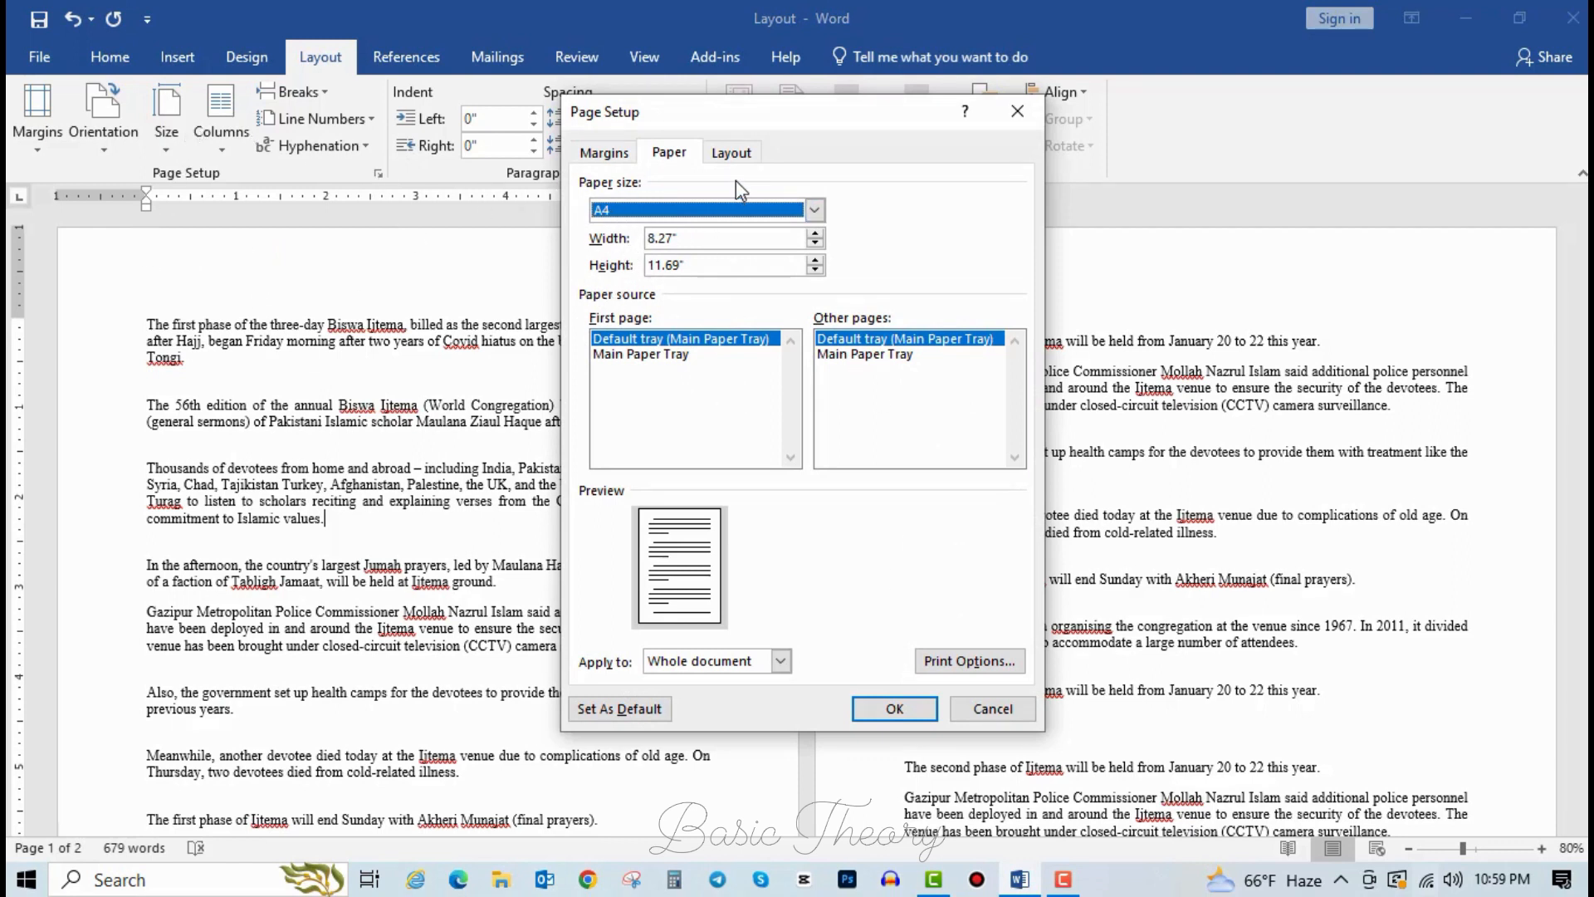
{"action": "left_click", "coordinate": [814, 211]}
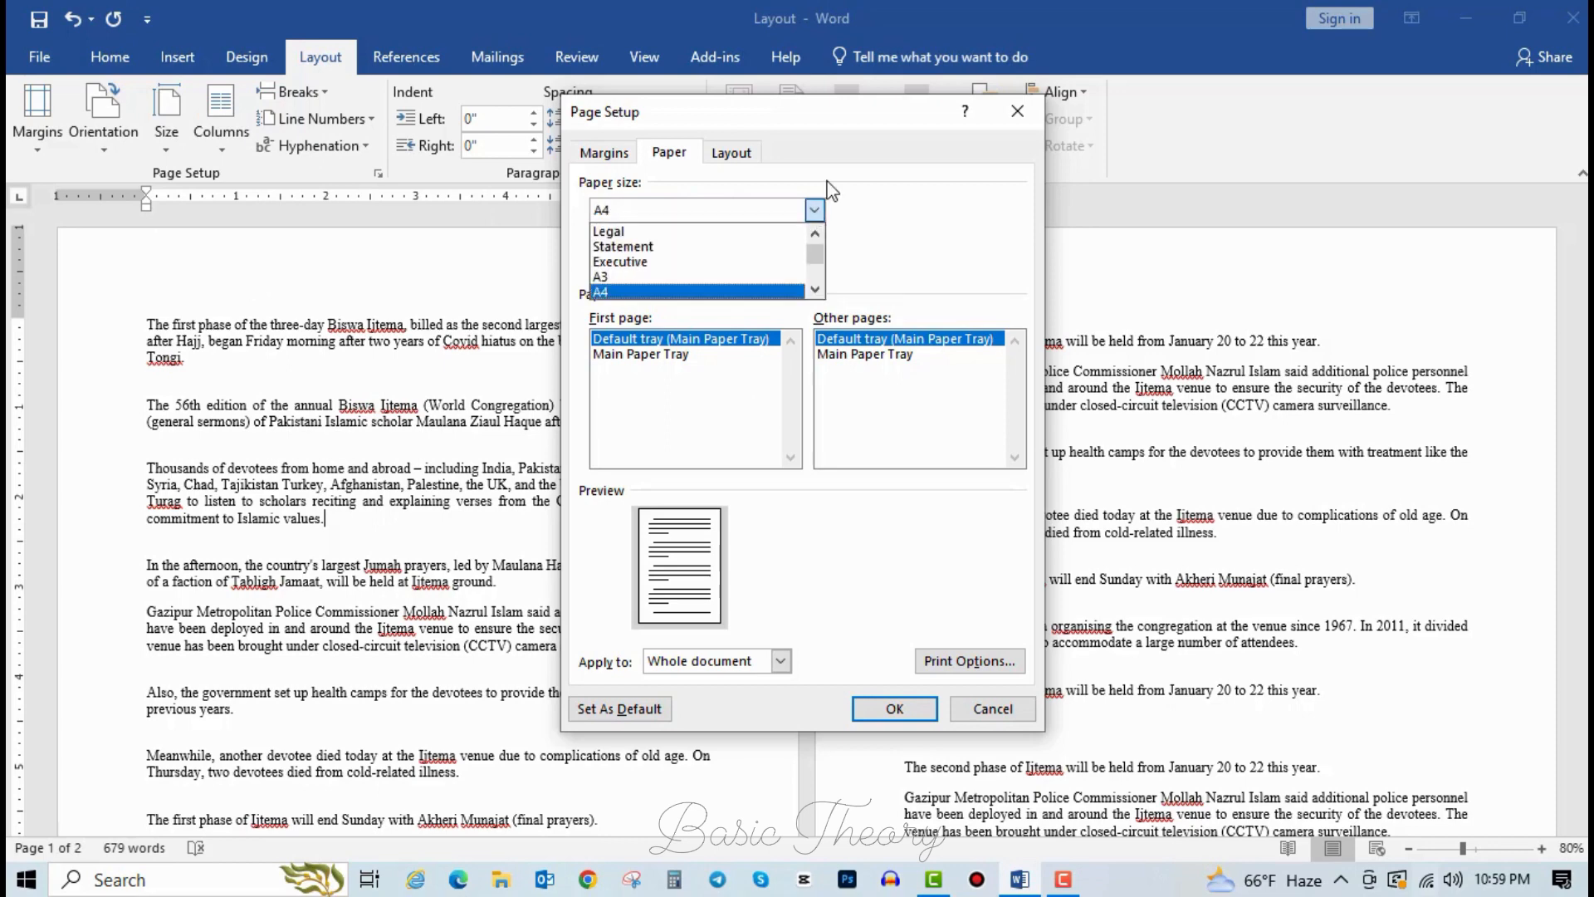
{"action": "scroll", "coordinate": [641, 270], "scroll_direction": "down", "scroll_amount": 6}
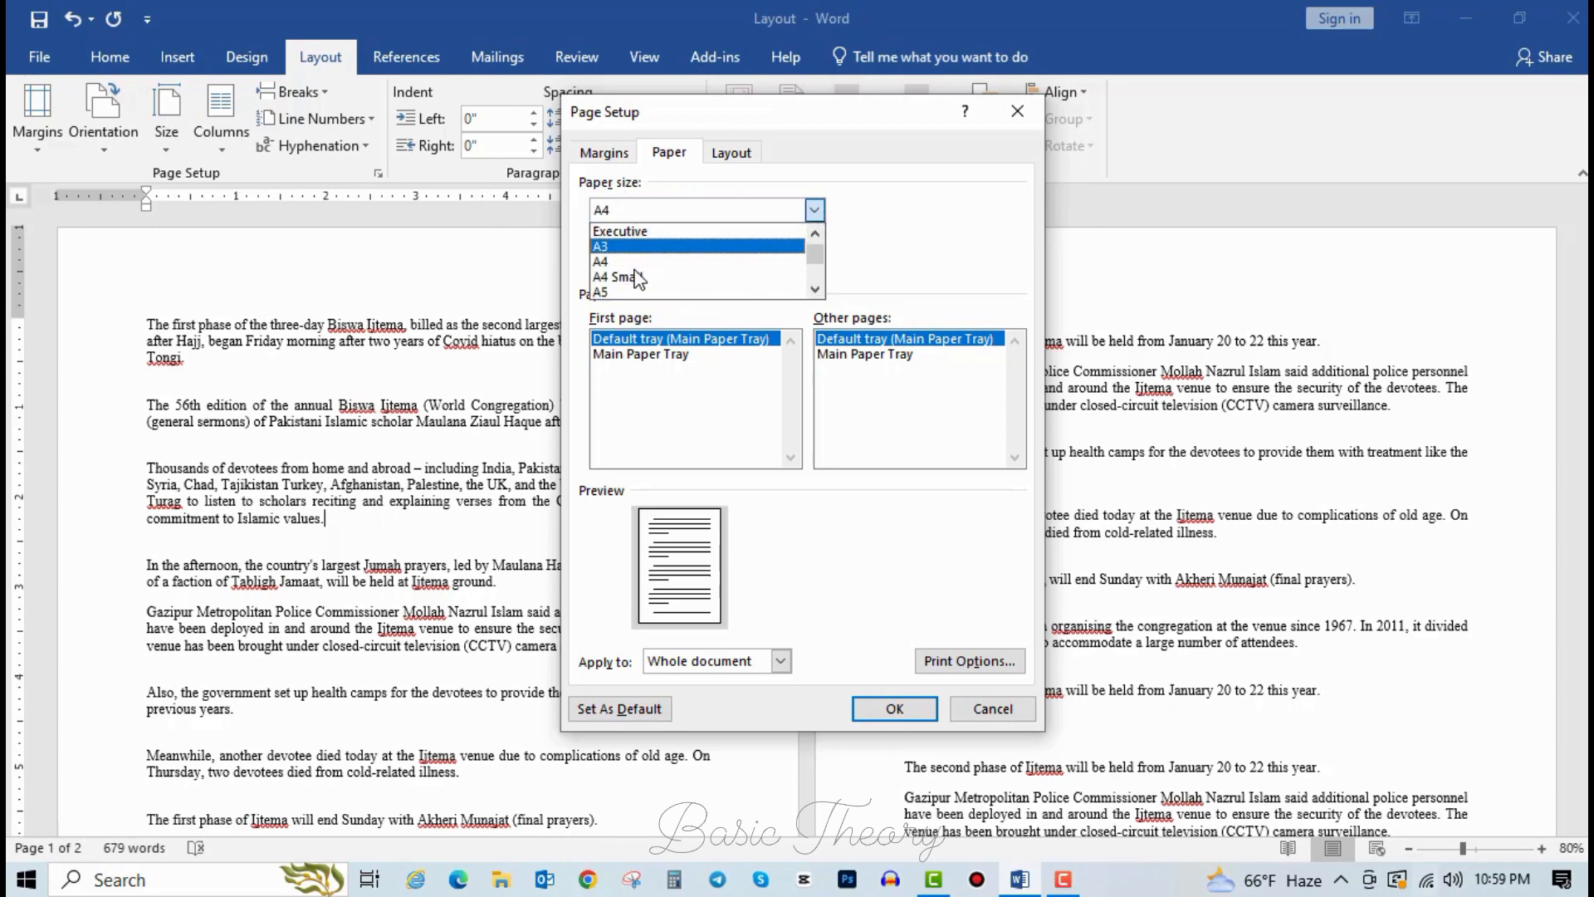
{"action": "scroll", "coordinate": [644, 290], "scroll_direction": "down", "scroll_amount": 15}
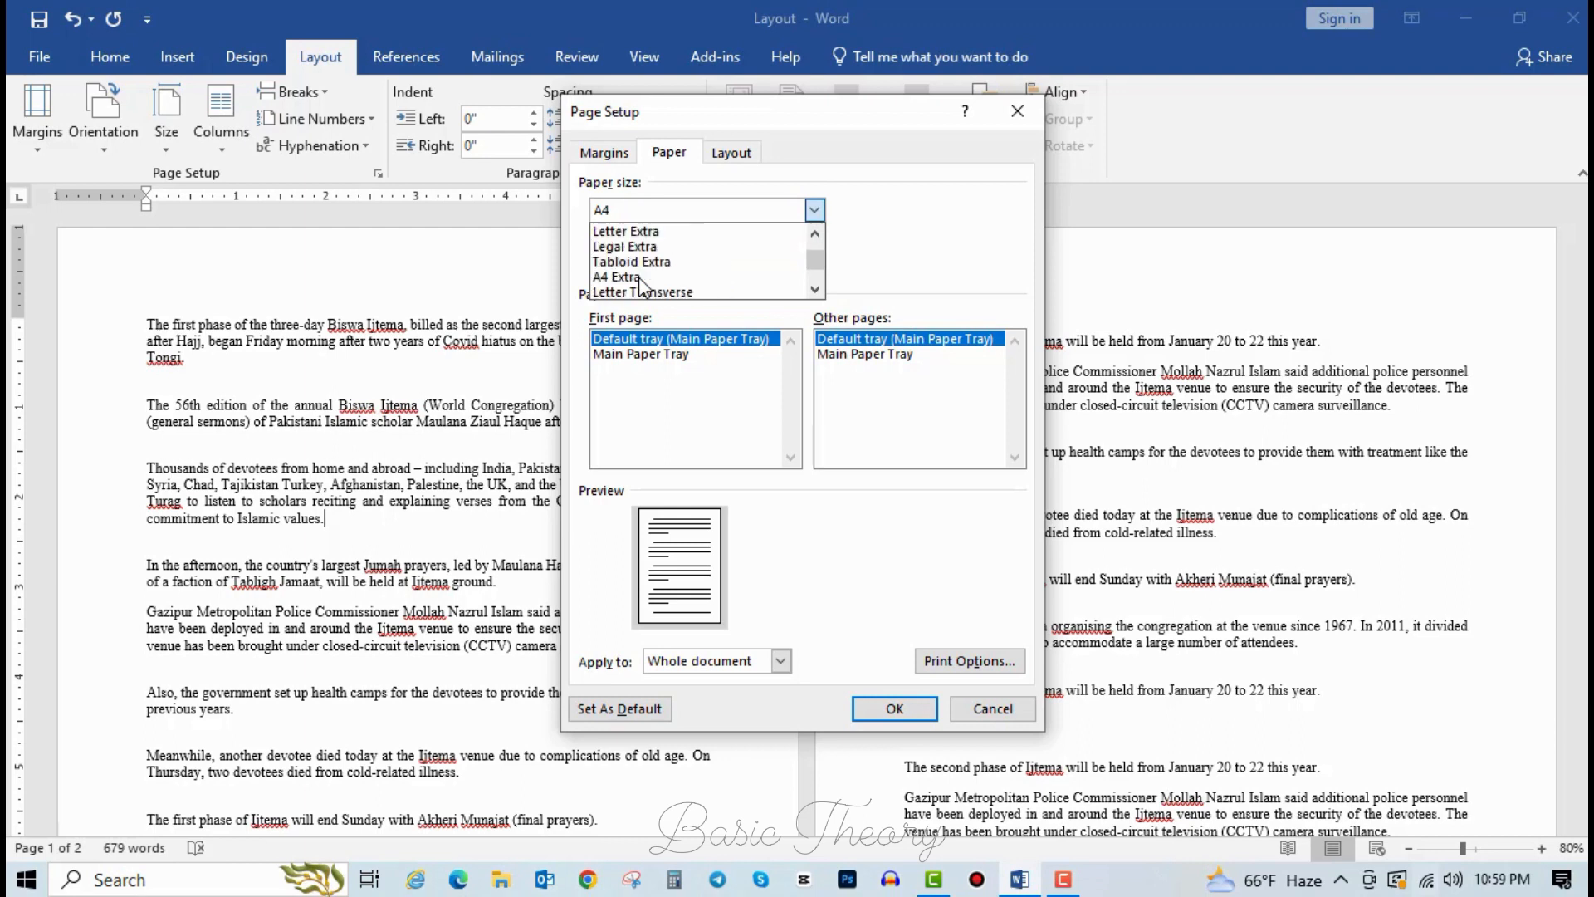
{"action": "scroll", "coordinate": [648, 291], "scroll_direction": "down", "scroll_amount": 4}
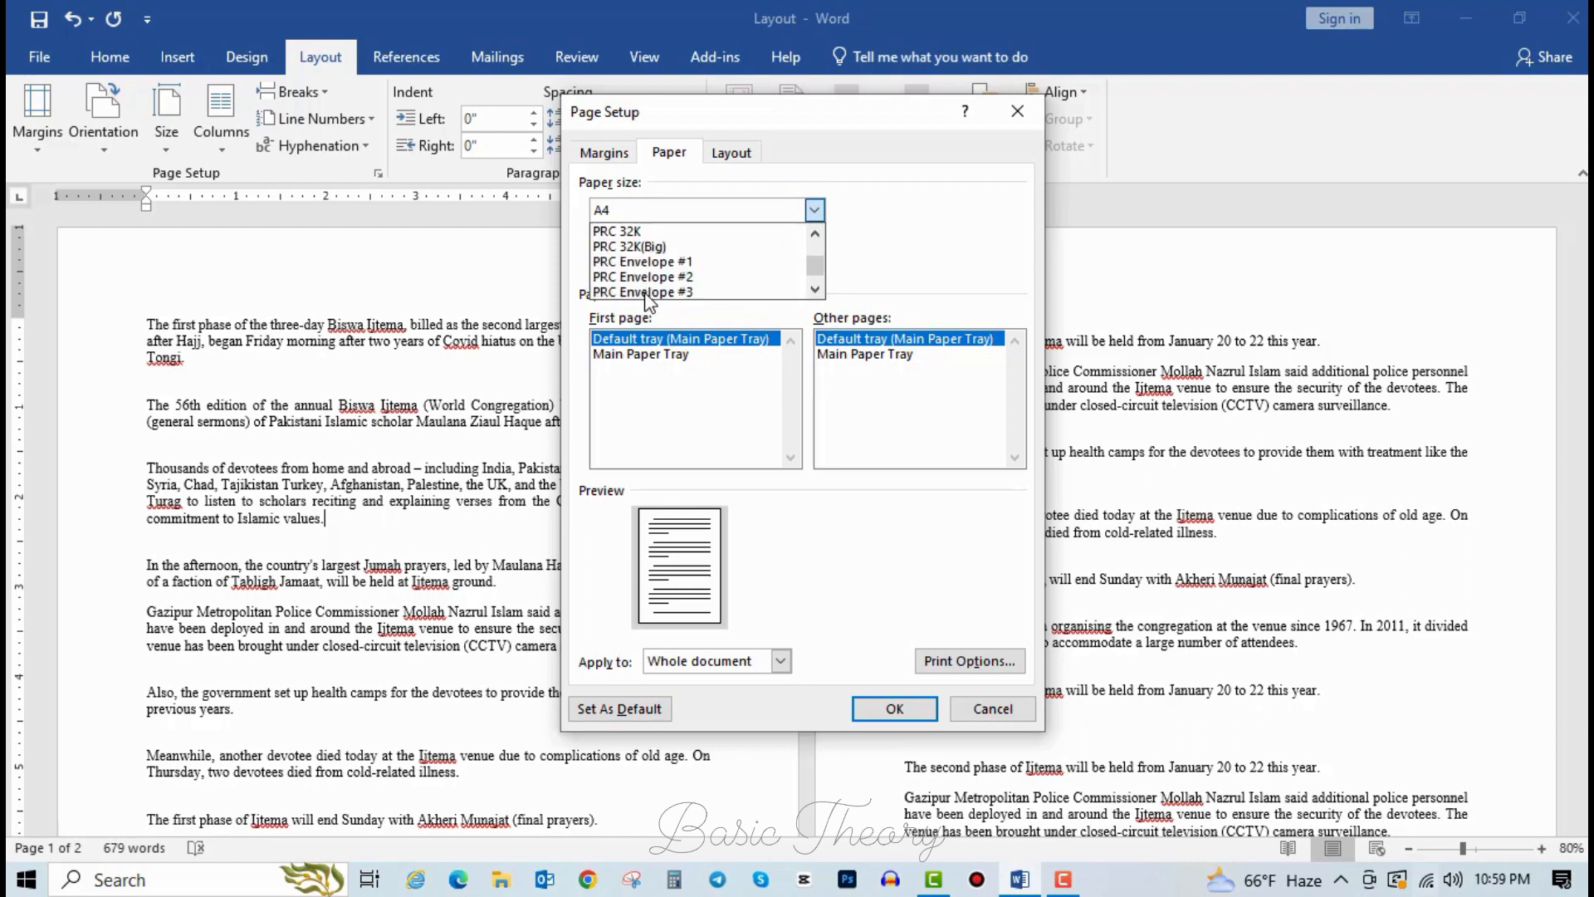
{"action": "scroll", "coordinate": [648, 278], "scroll_direction": "up", "scroll_amount": 15}
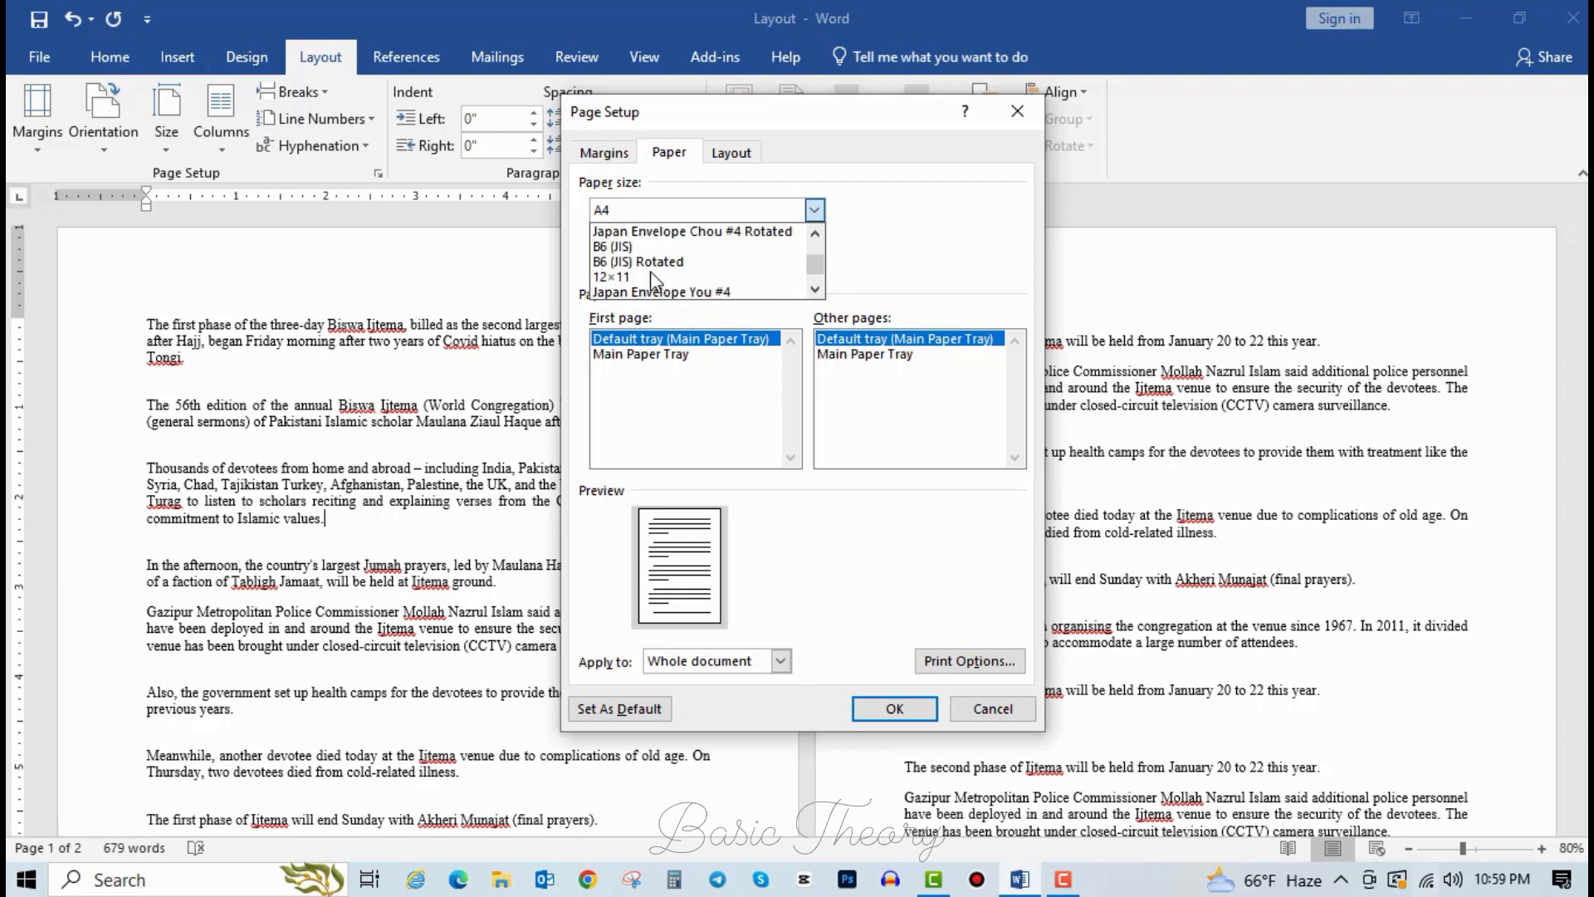
{"action": "scroll", "coordinate": [664, 265], "scroll_direction": "up", "scroll_amount": 6}
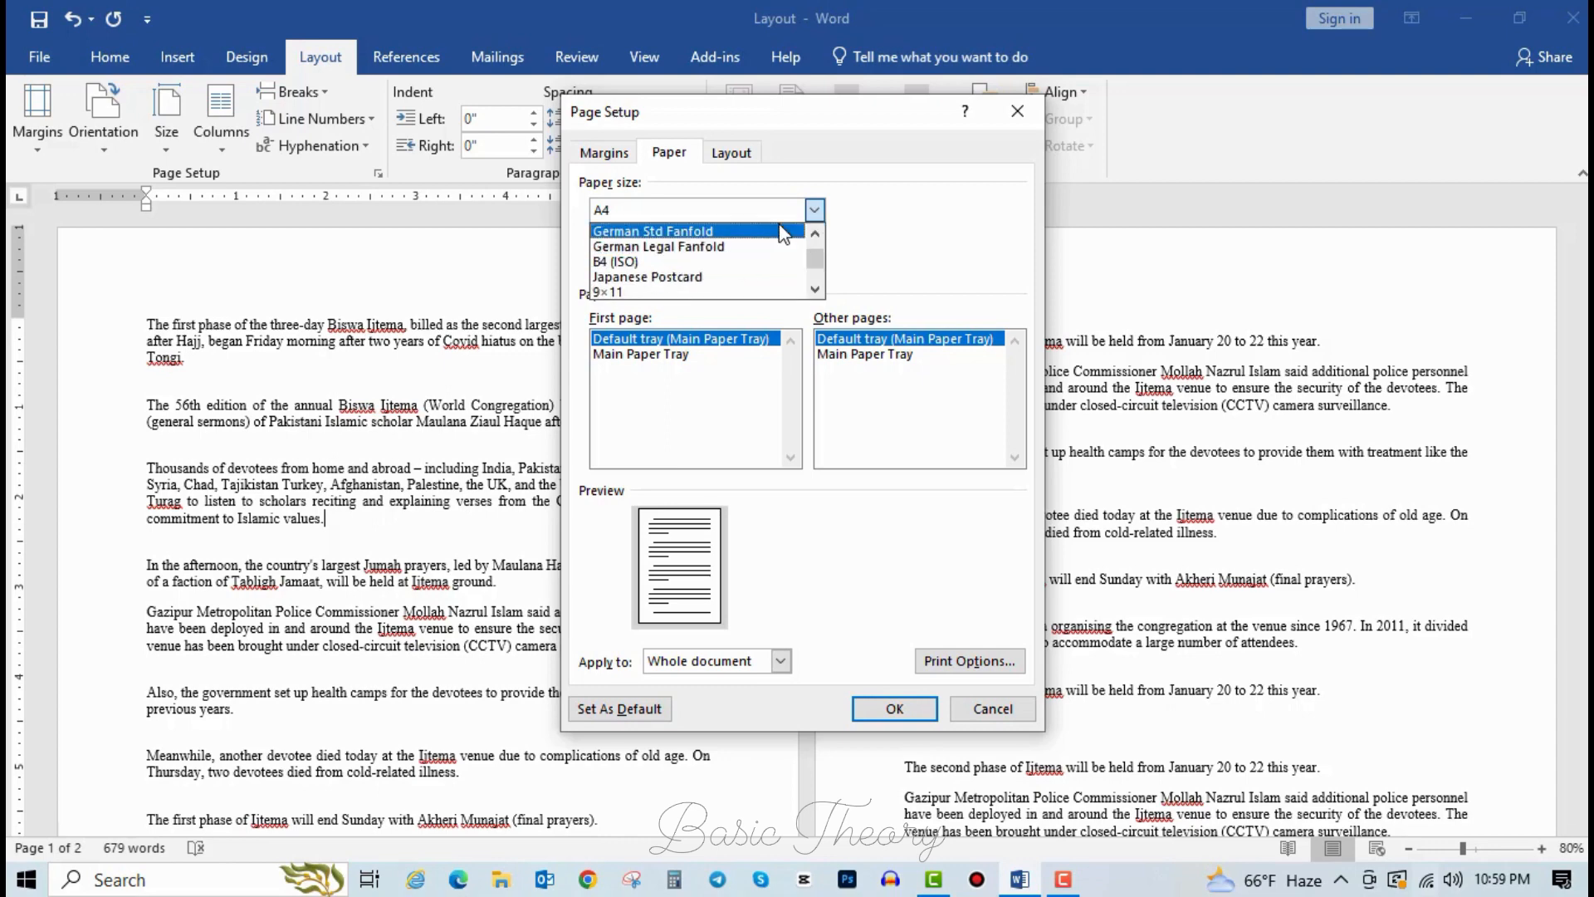
{"action": "left_click", "coordinate": [664, 261]}
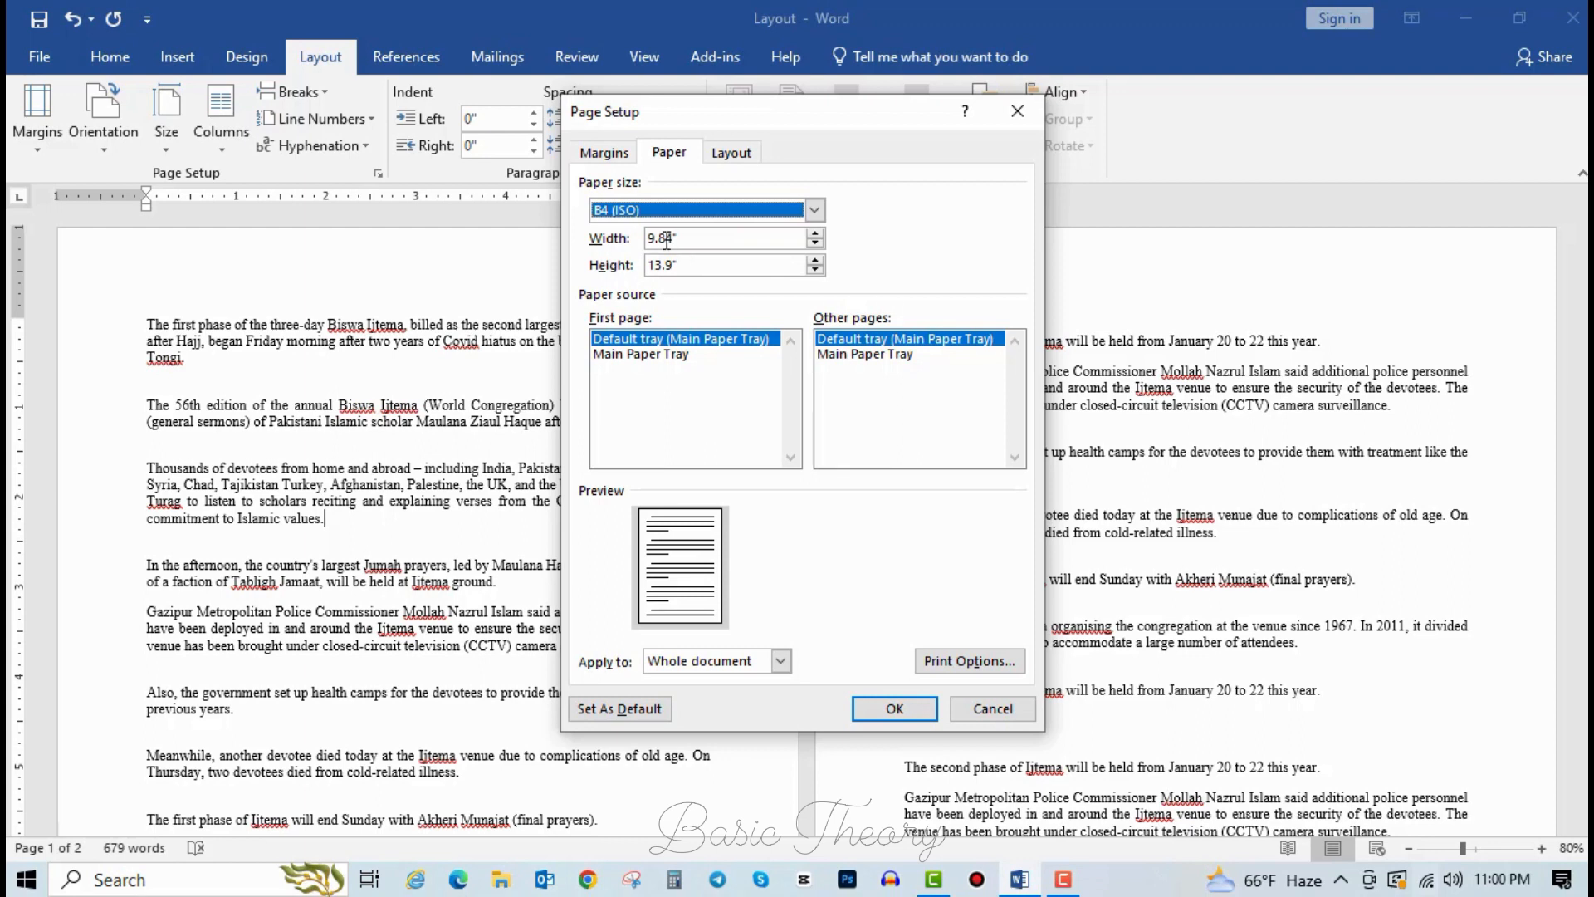
Set the Page Setup paper size back to A4.
{"action": "left_click", "coordinate": [815, 210]}
{"action": "scroll", "coordinate": [688, 243], "scroll_direction": "up", "scroll_amount": 5}
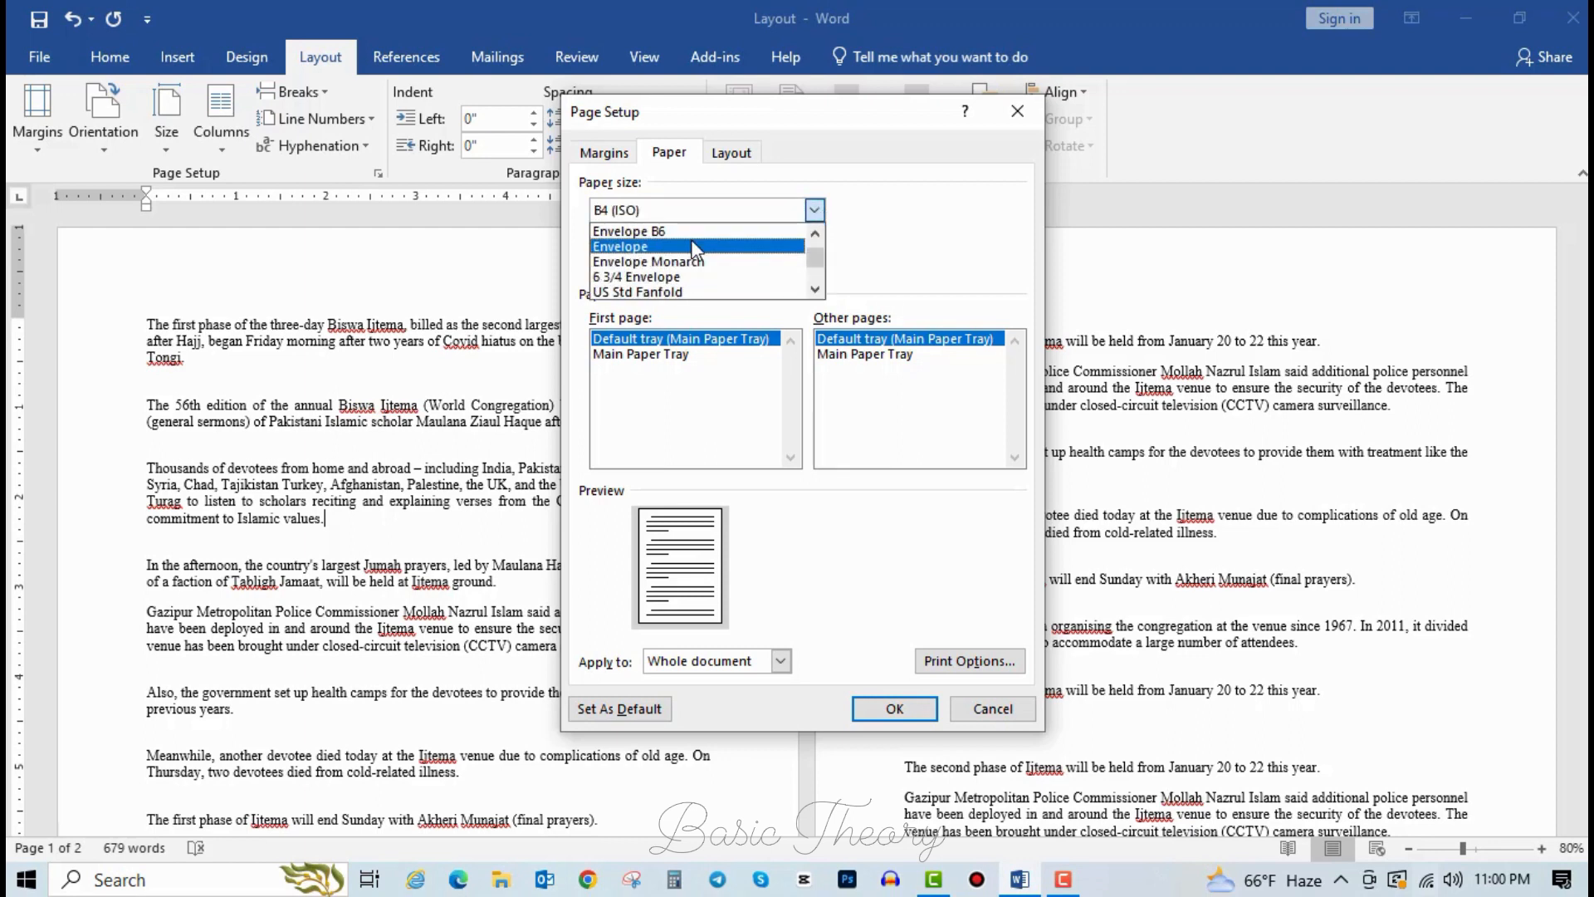
{"action": "scroll", "coordinate": [686, 243], "scroll_direction": "up", "scroll_amount": 8}
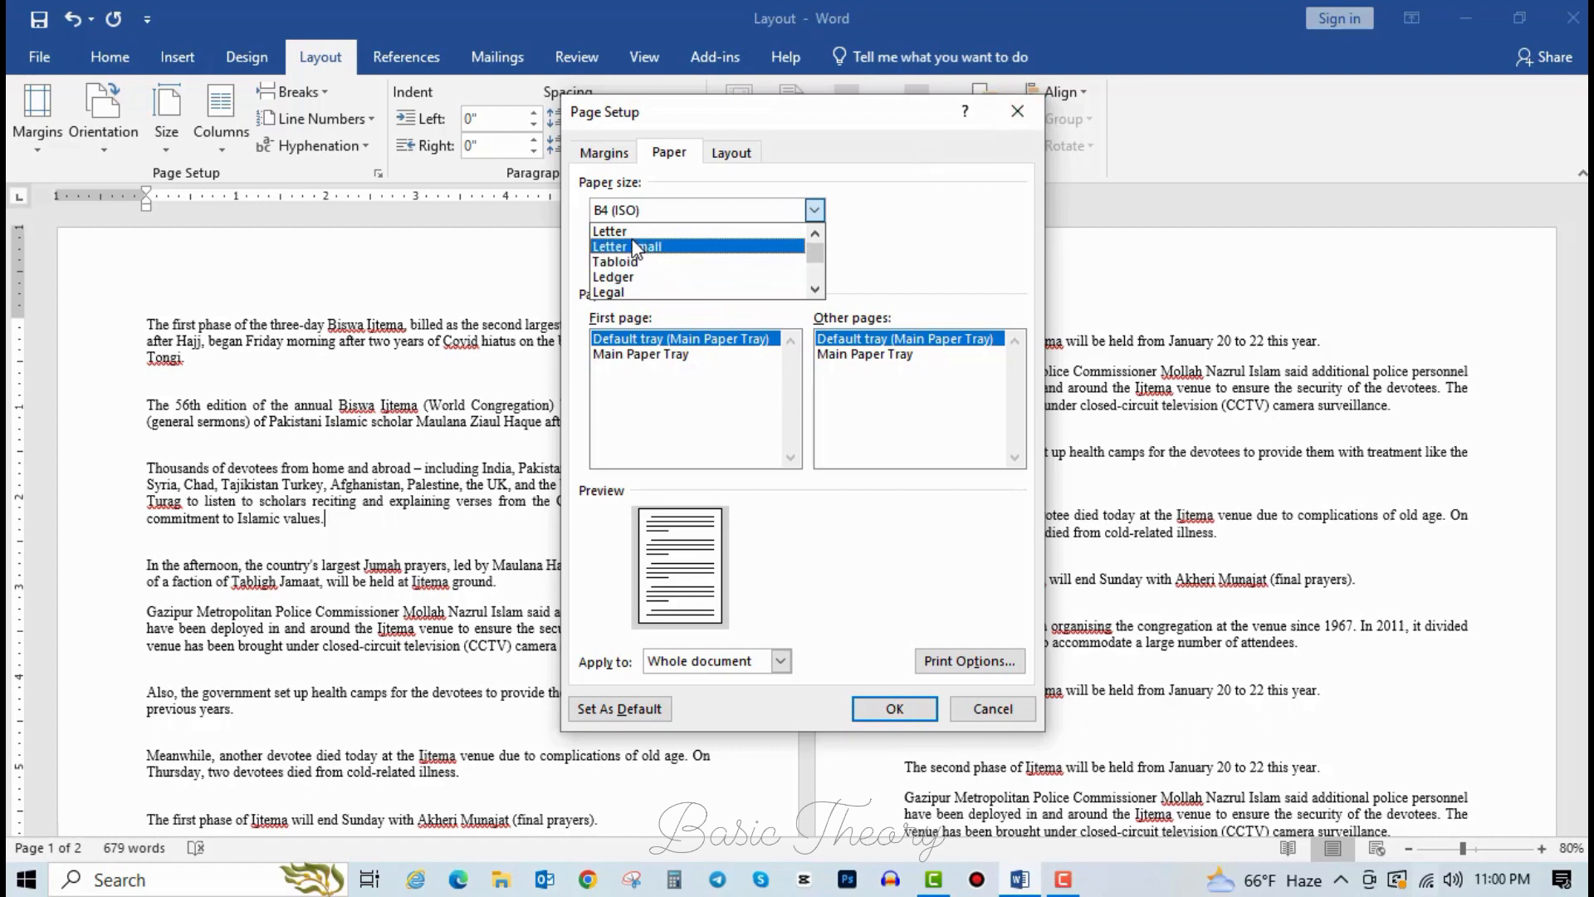
{"action": "scroll", "coordinate": [639, 274], "scroll_direction": "down", "scroll_amount": 2}
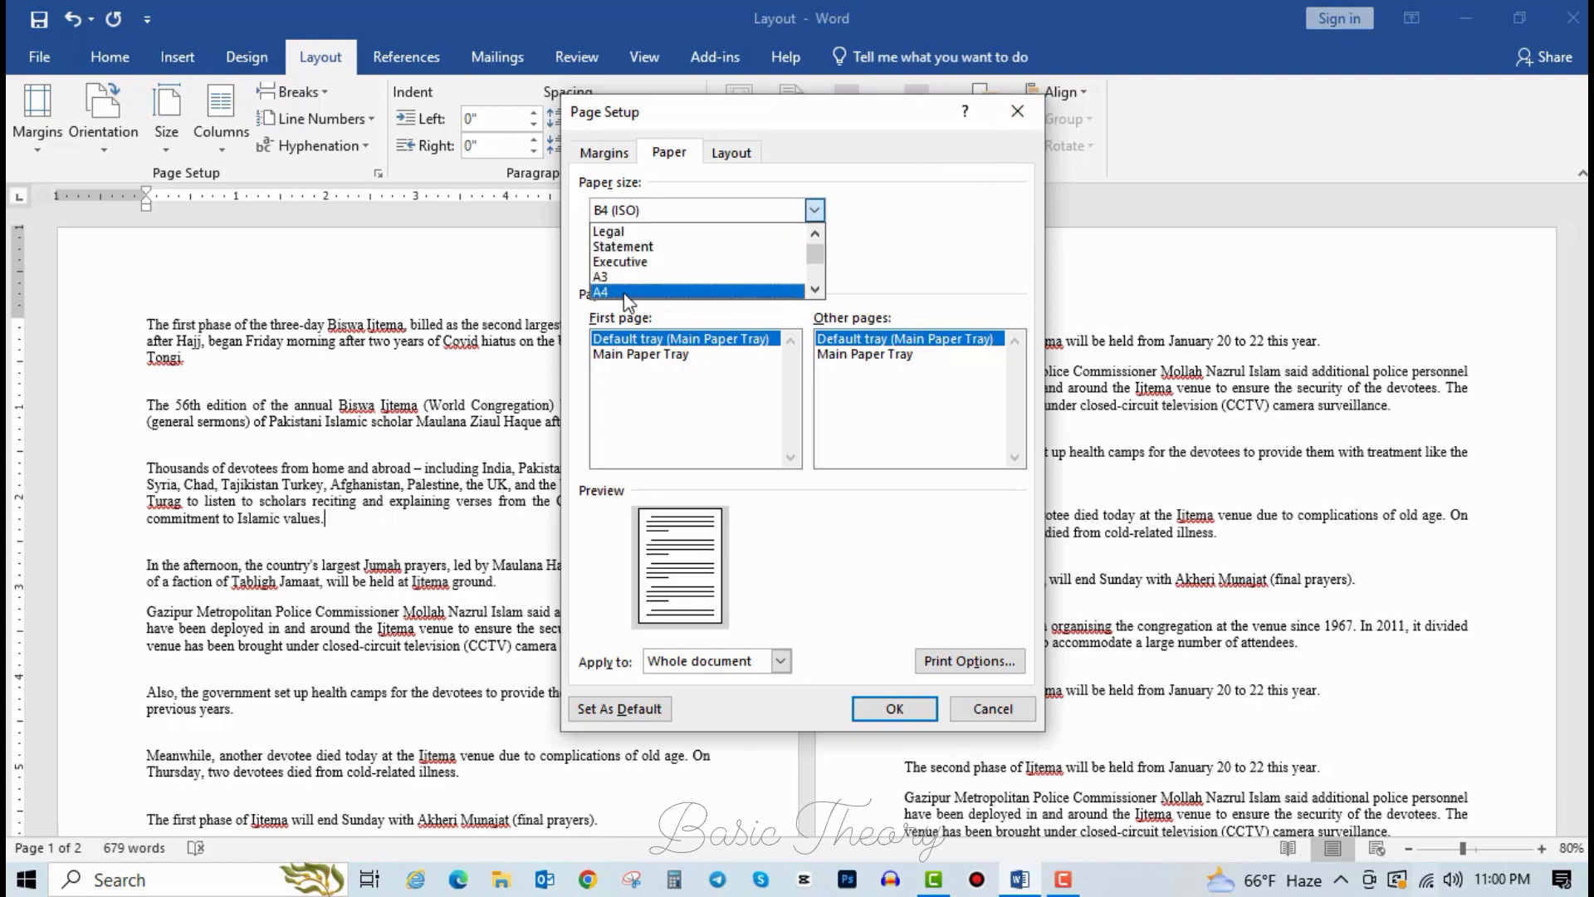
{"action": "left_click", "coordinate": [635, 291]}
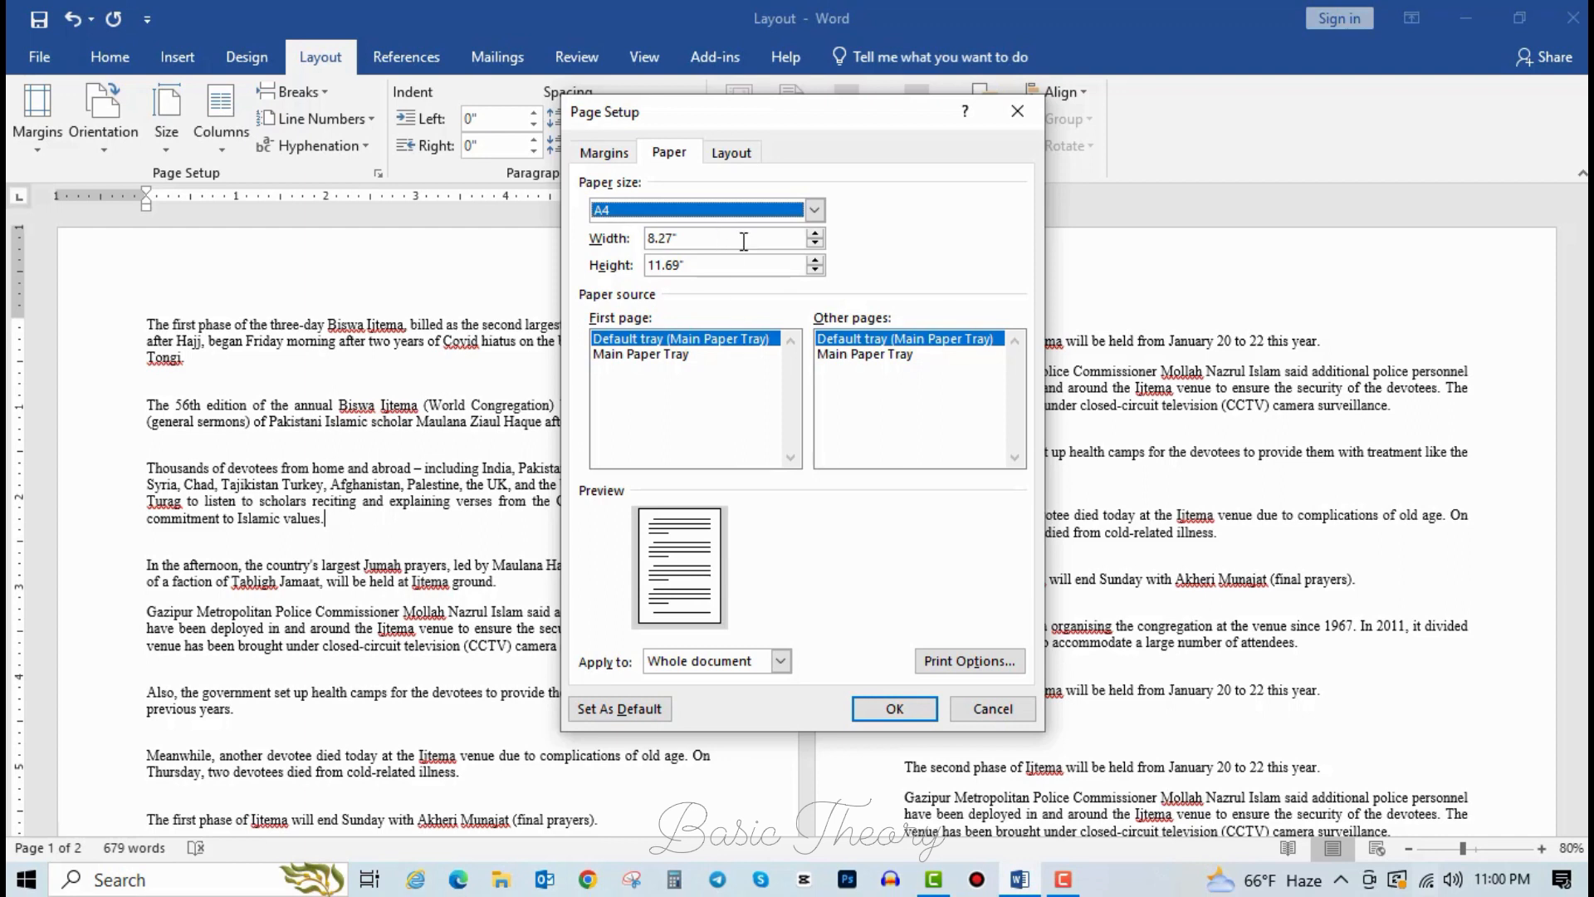
Pick B5 (JIS), then apply Envelope #10 paper to the document.
{"action": "left_click", "coordinate": [815, 210]}
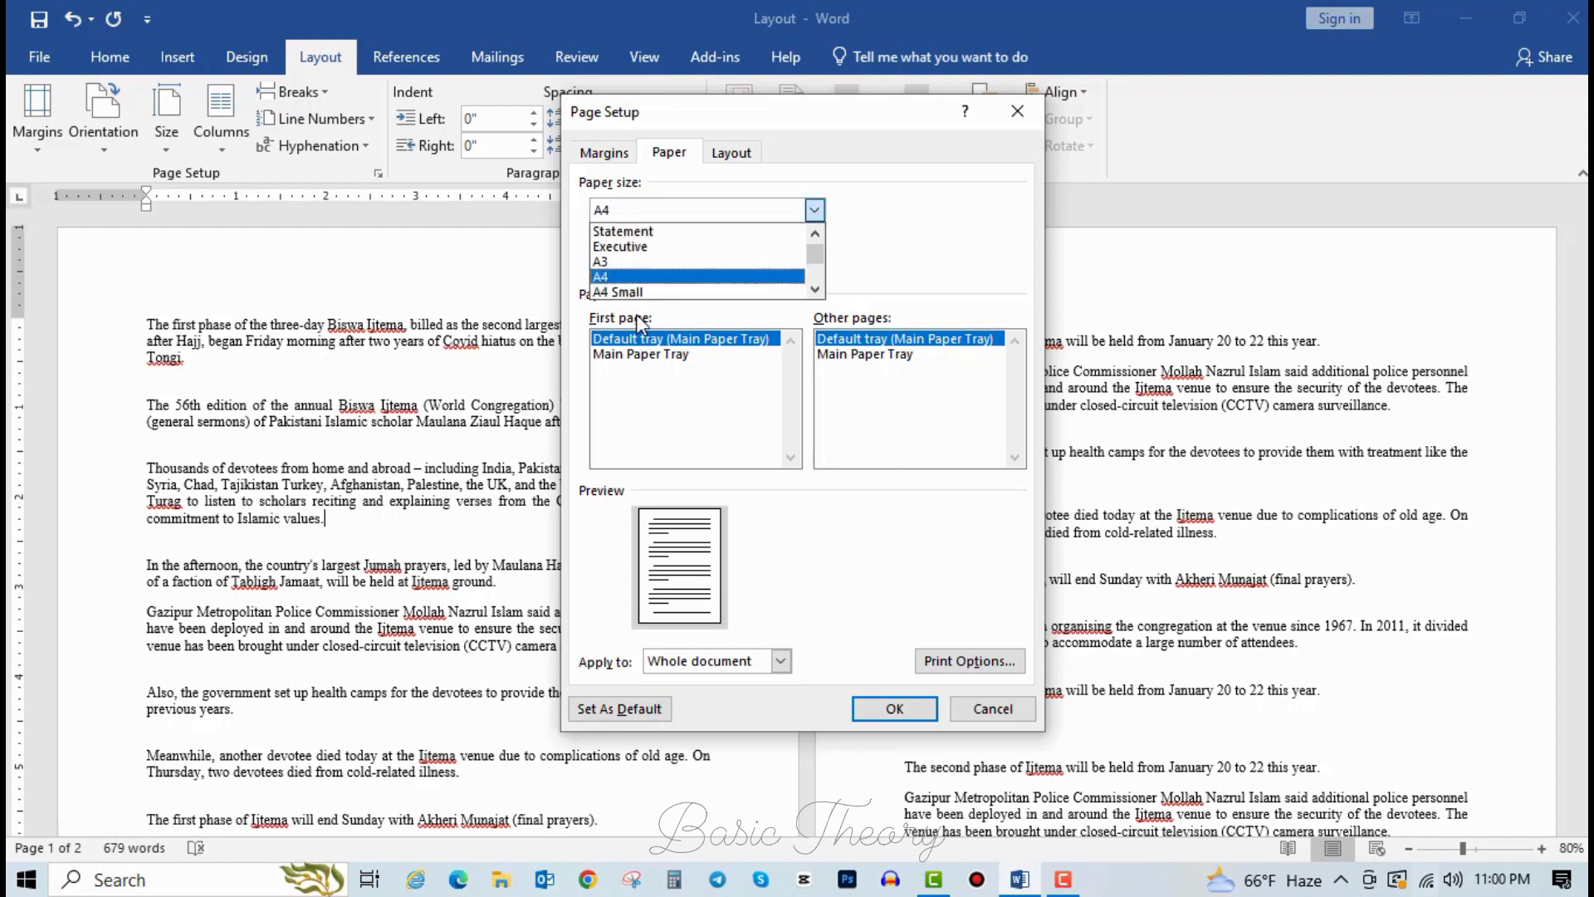
{"action": "scroll", "coordinate": [633, 291], "scroll_direction": "down", "scroll_amount": 3}
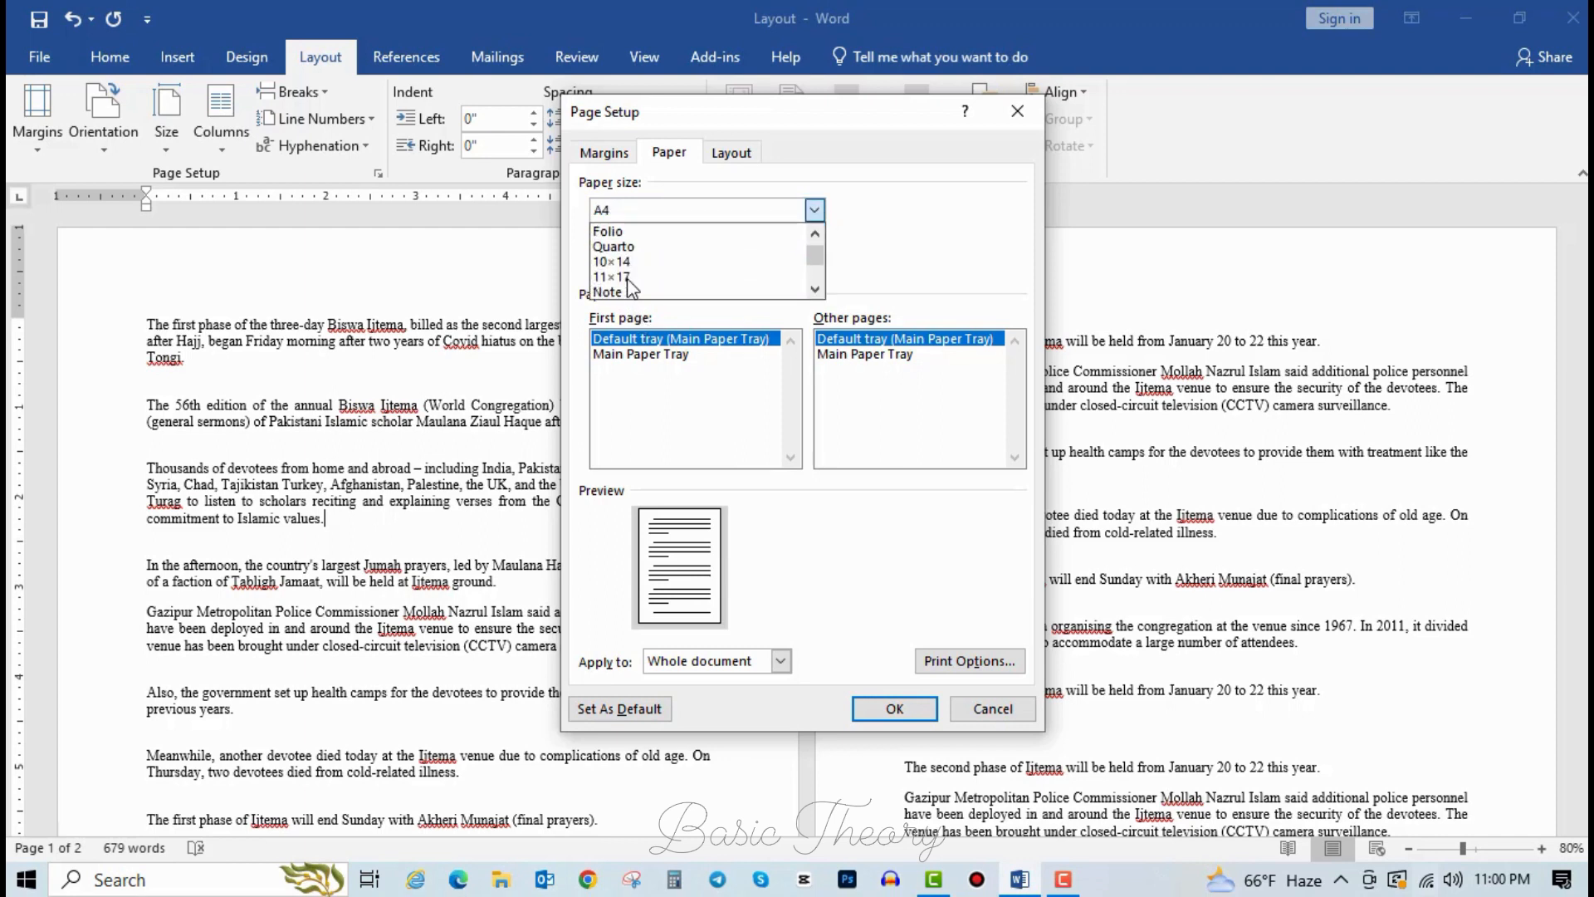
{"action": "scroll", "coordinate": [633, 287], "scroll_direction": "down", "scroll_amount": 4}
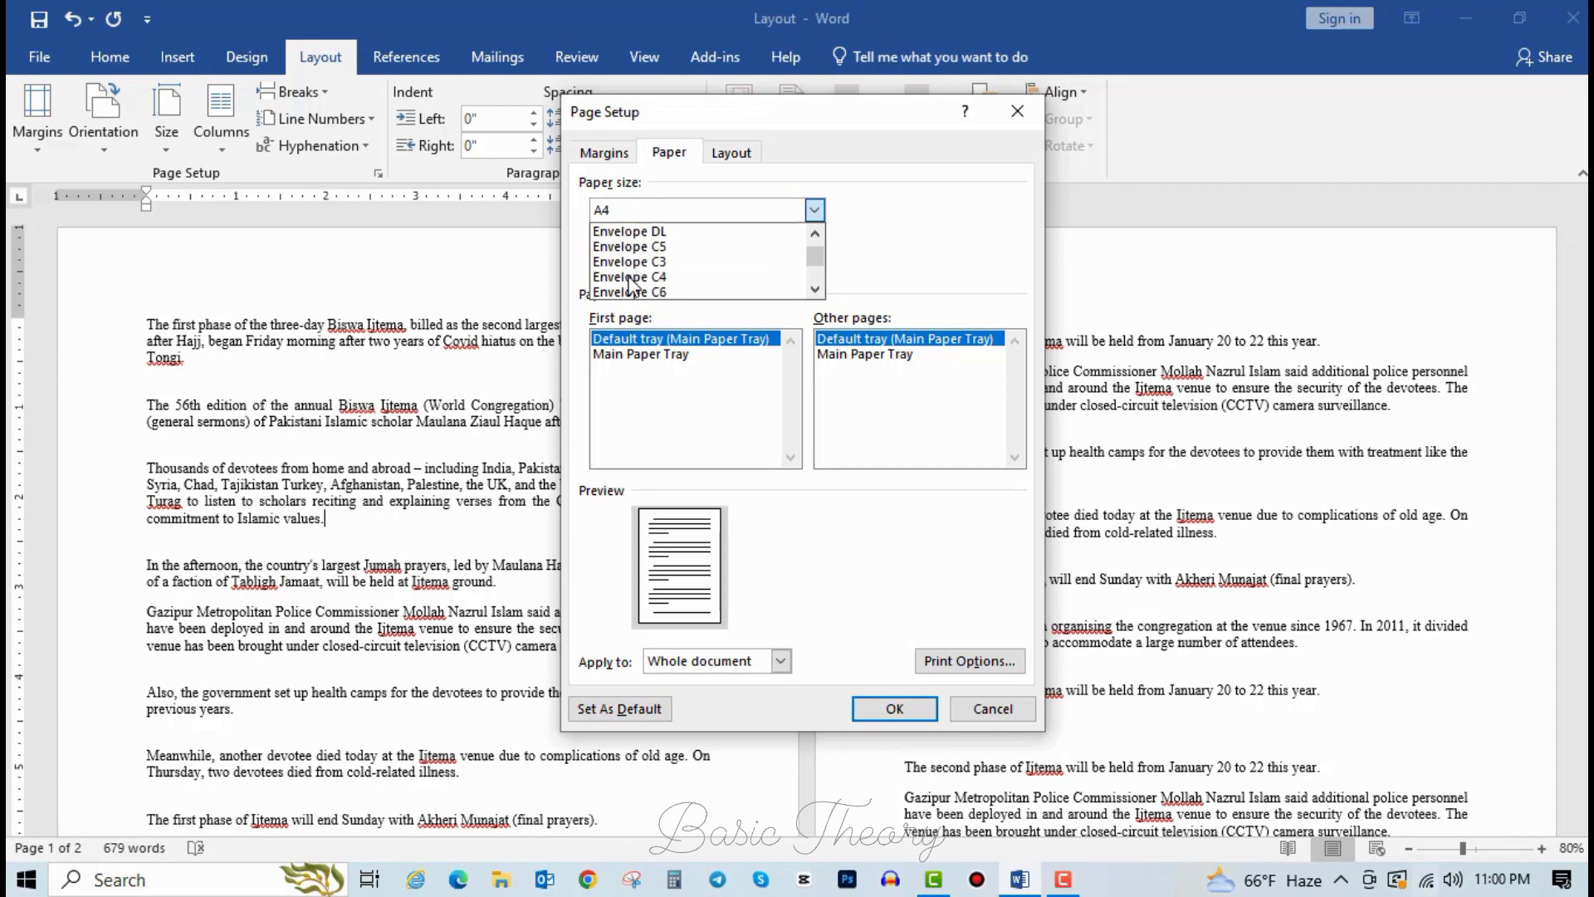
{"action": "scroll", "coordinate": [631, 282], "scroll_direction": "up", "scroll_amount": 4}
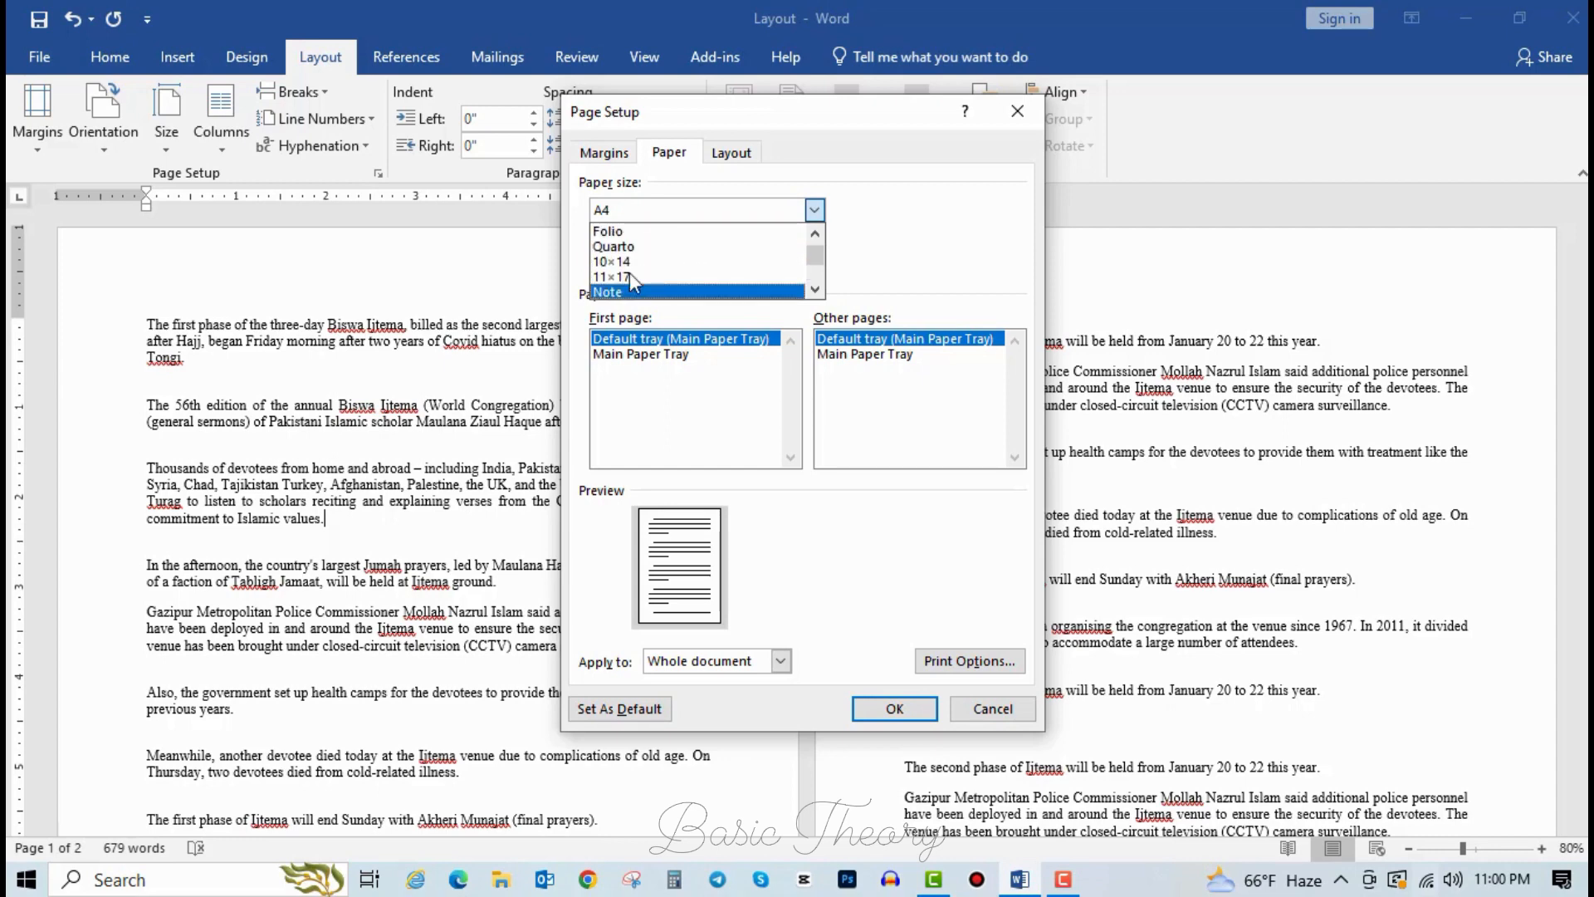
{"action": "scroll", "coordinate": [635, 274], "scroll_direction": "up", "scroll_amount": 2}
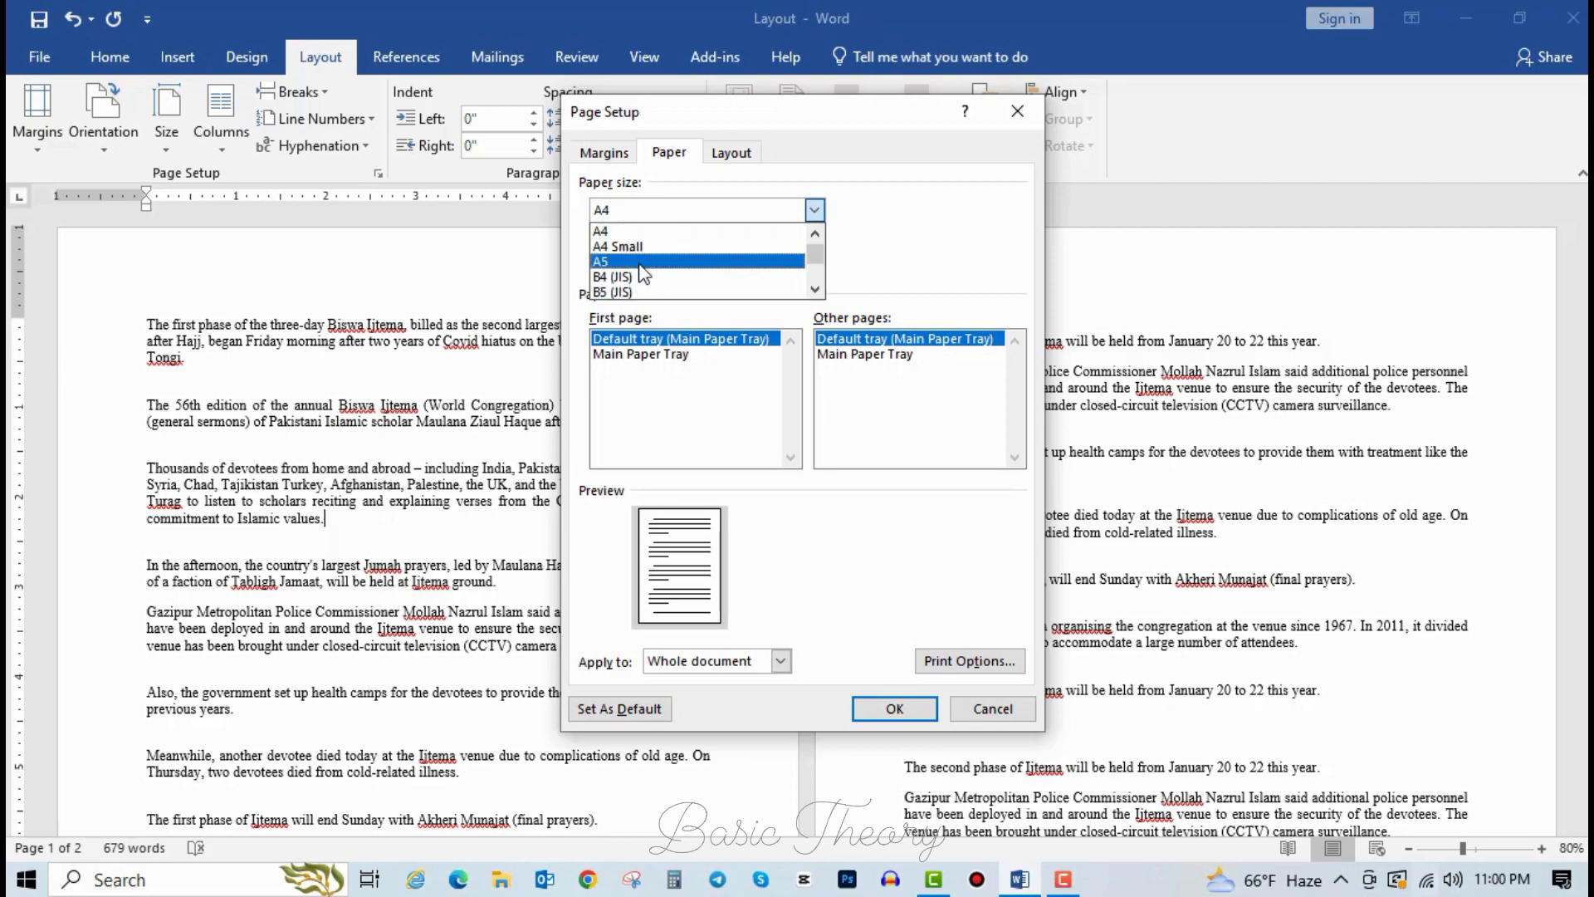
{"action": "left_click", "coordinate": [641, 291]}
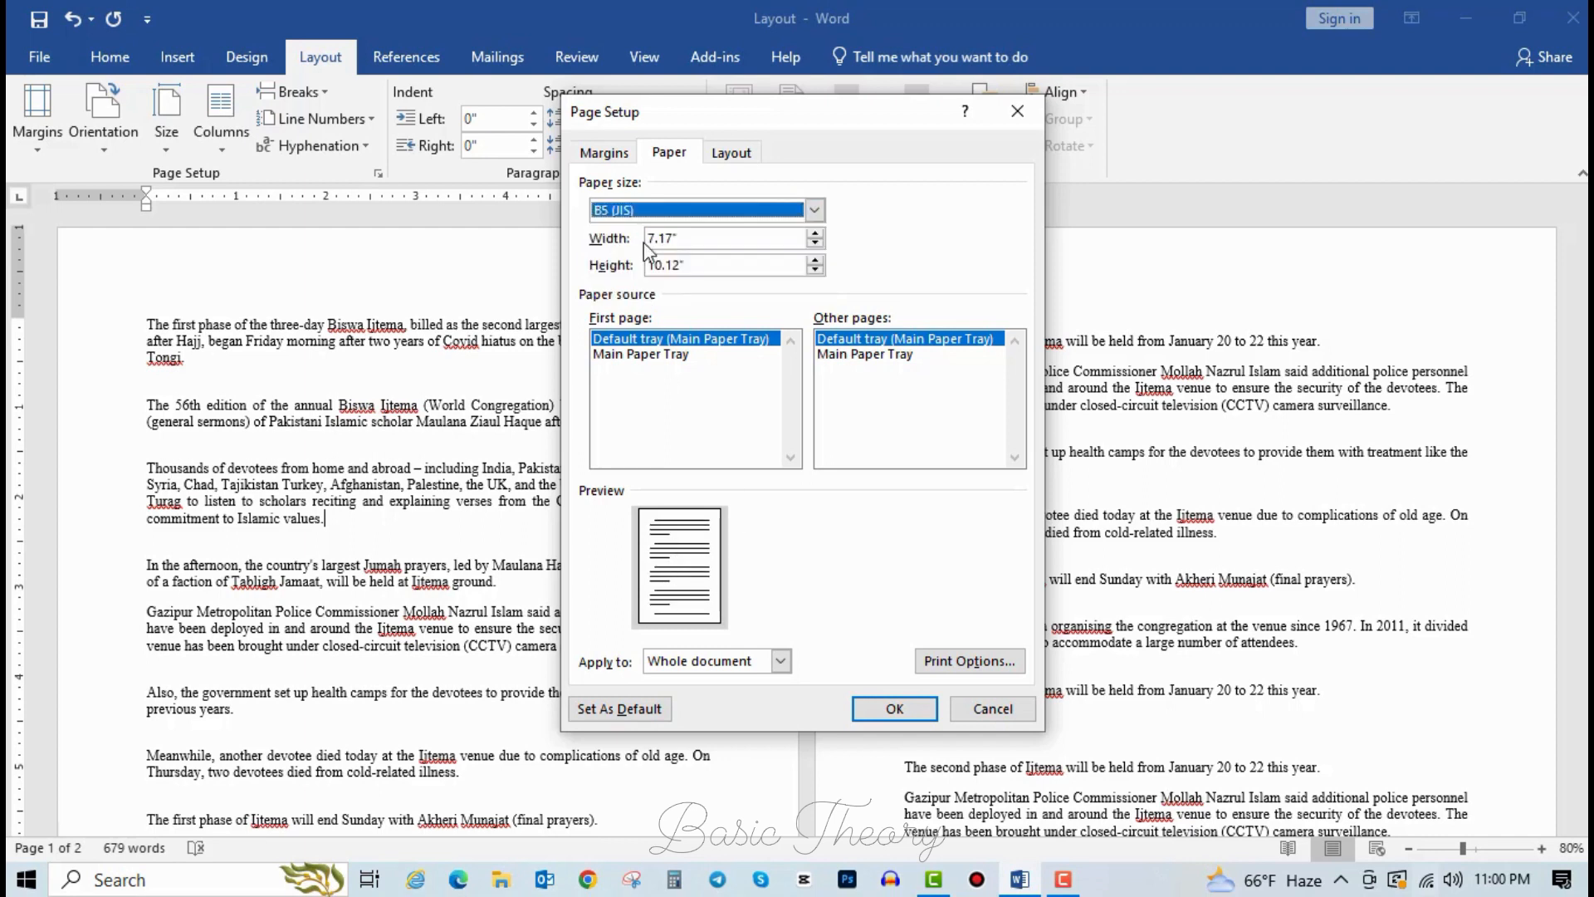
{"action": "left_click", "coordinate": [656, 210]}
{"action": "scroll", "coordinate": [653, 298], "scroll_direction": "down", "scroll_amount": 2}
{"action": "left_click", "coordinate": [613, 301]}
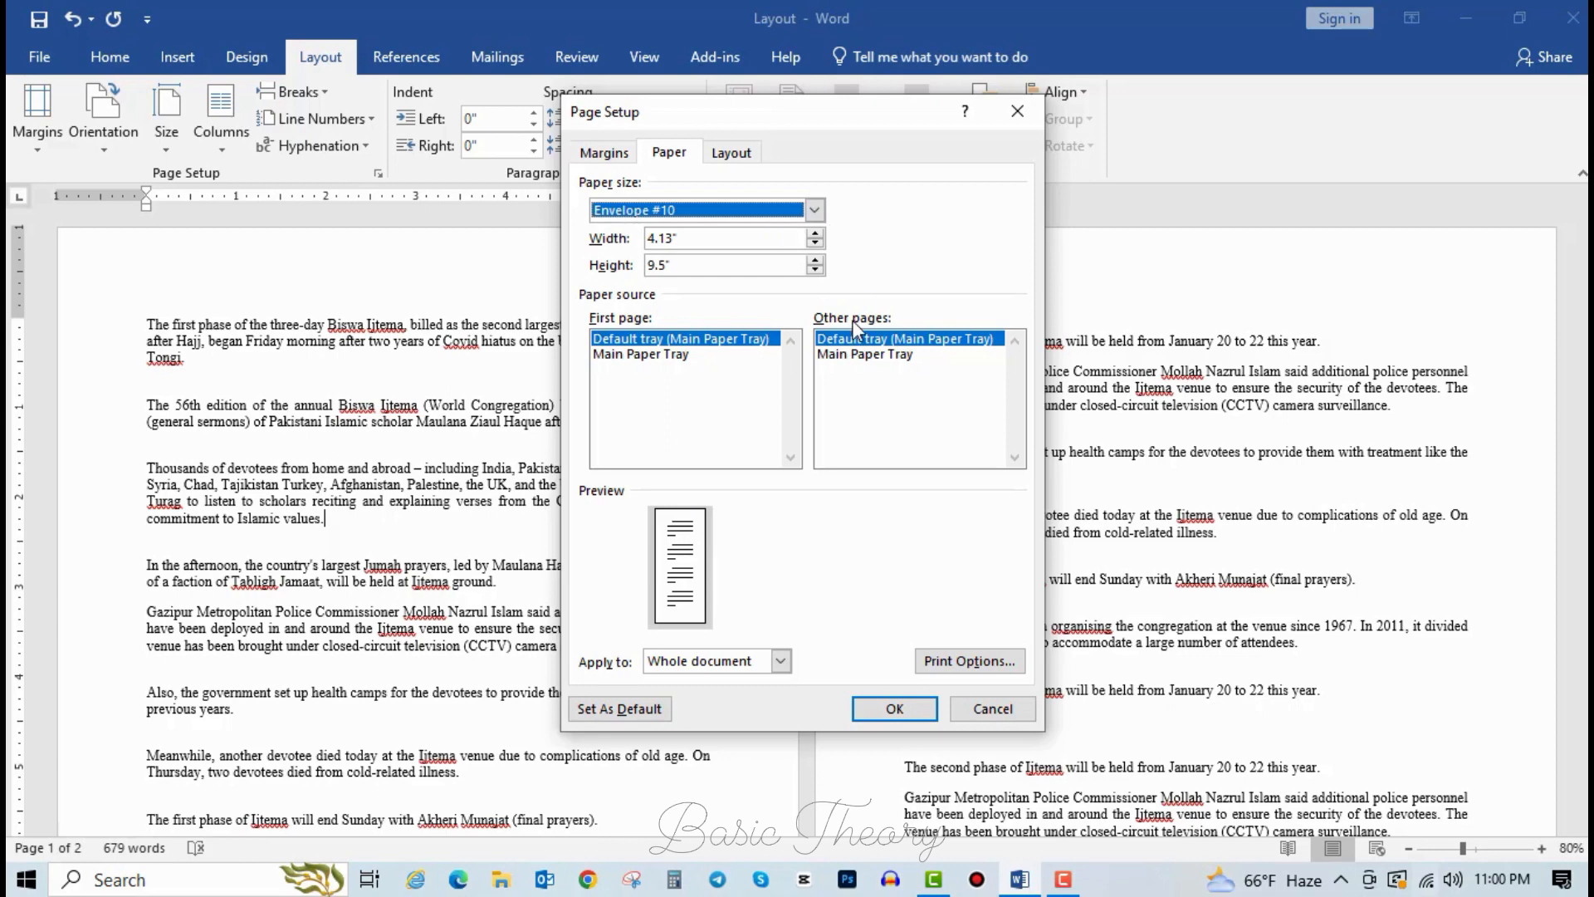
{"action": "left_click", "coordinate": [897, 714]}
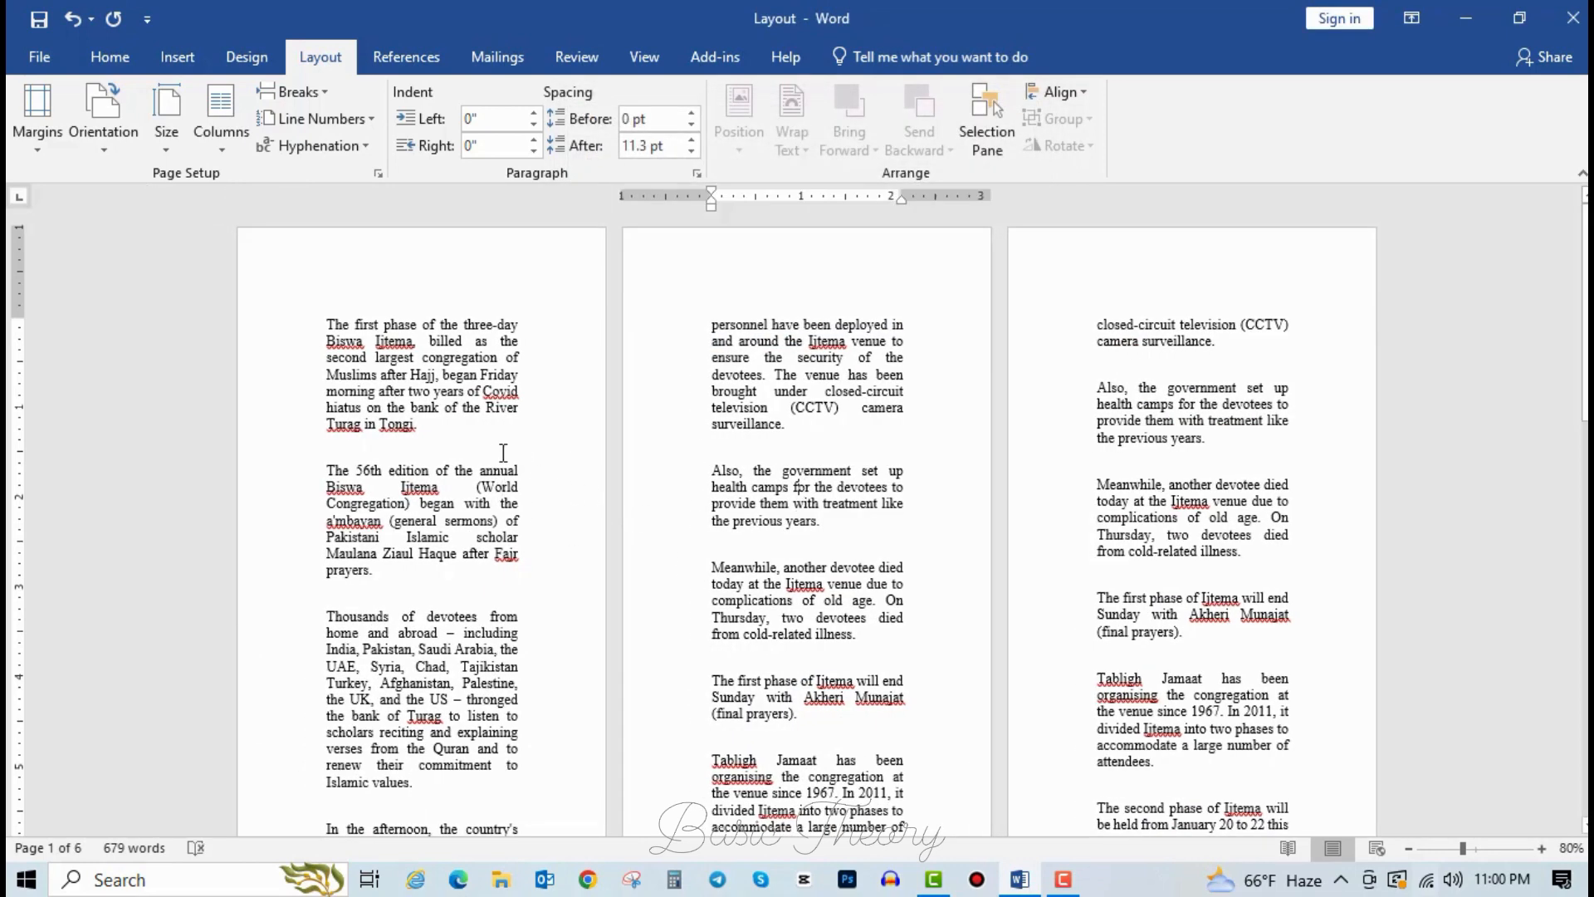
Check the six-page envelope layout, then undo the page size change.
{"action": "left_click", "coordinate": [483, 440]}
{"action": "scroll", "coordinate": [869, 443], "scroll_direction": "down", "scroll_amount": 10}
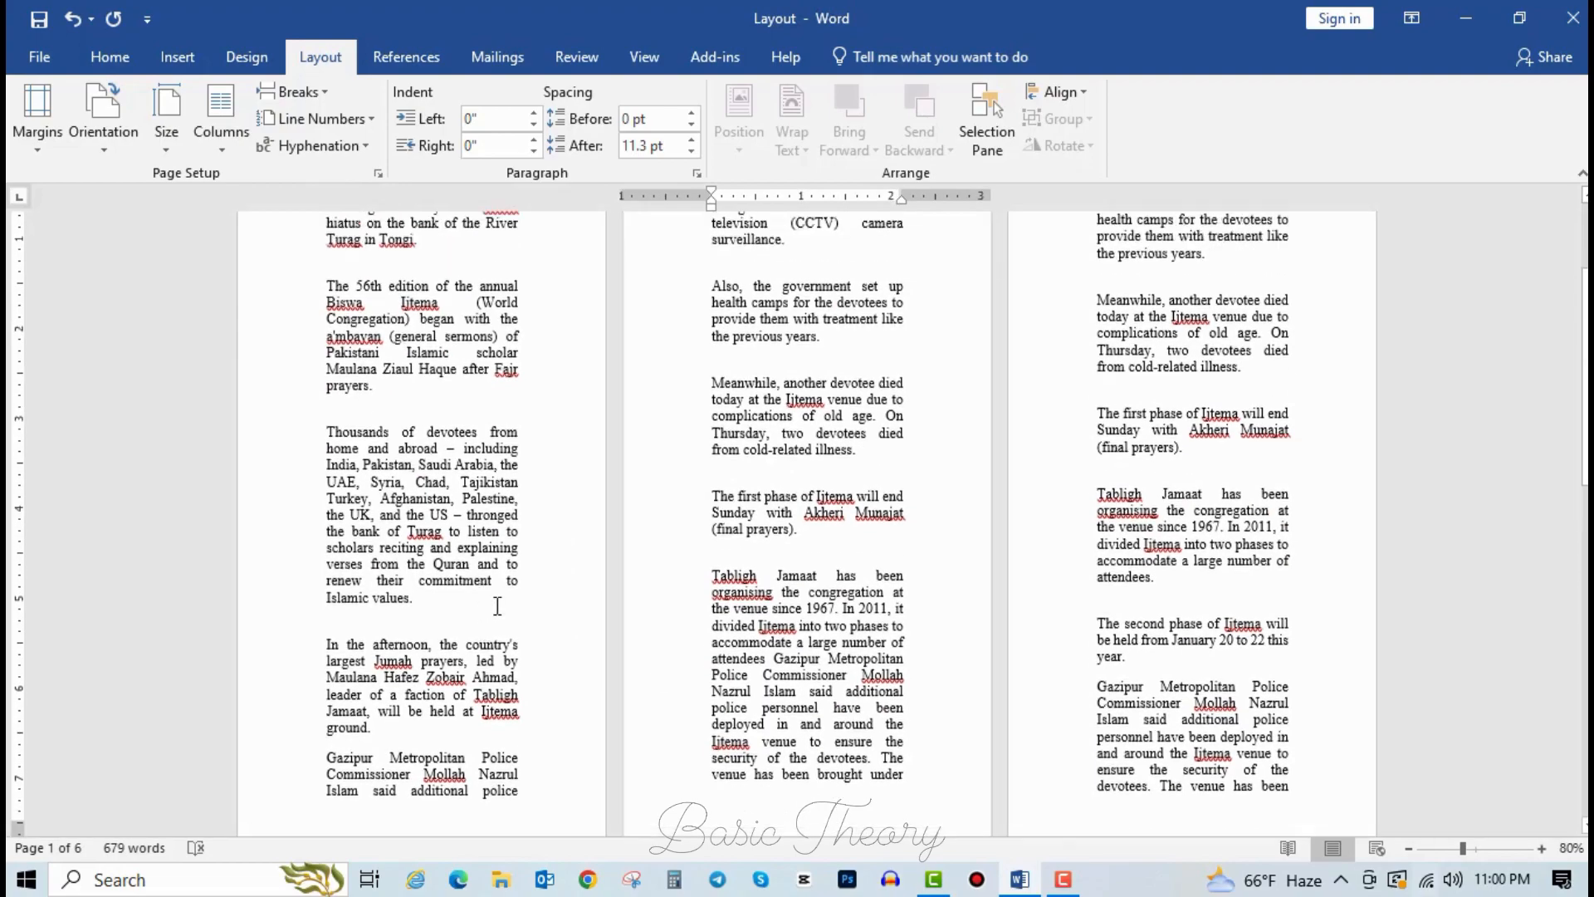
{"action": "scroll", "coordinate": [508, 706], "scroll_direction": "up", "scroll_amount": 10}
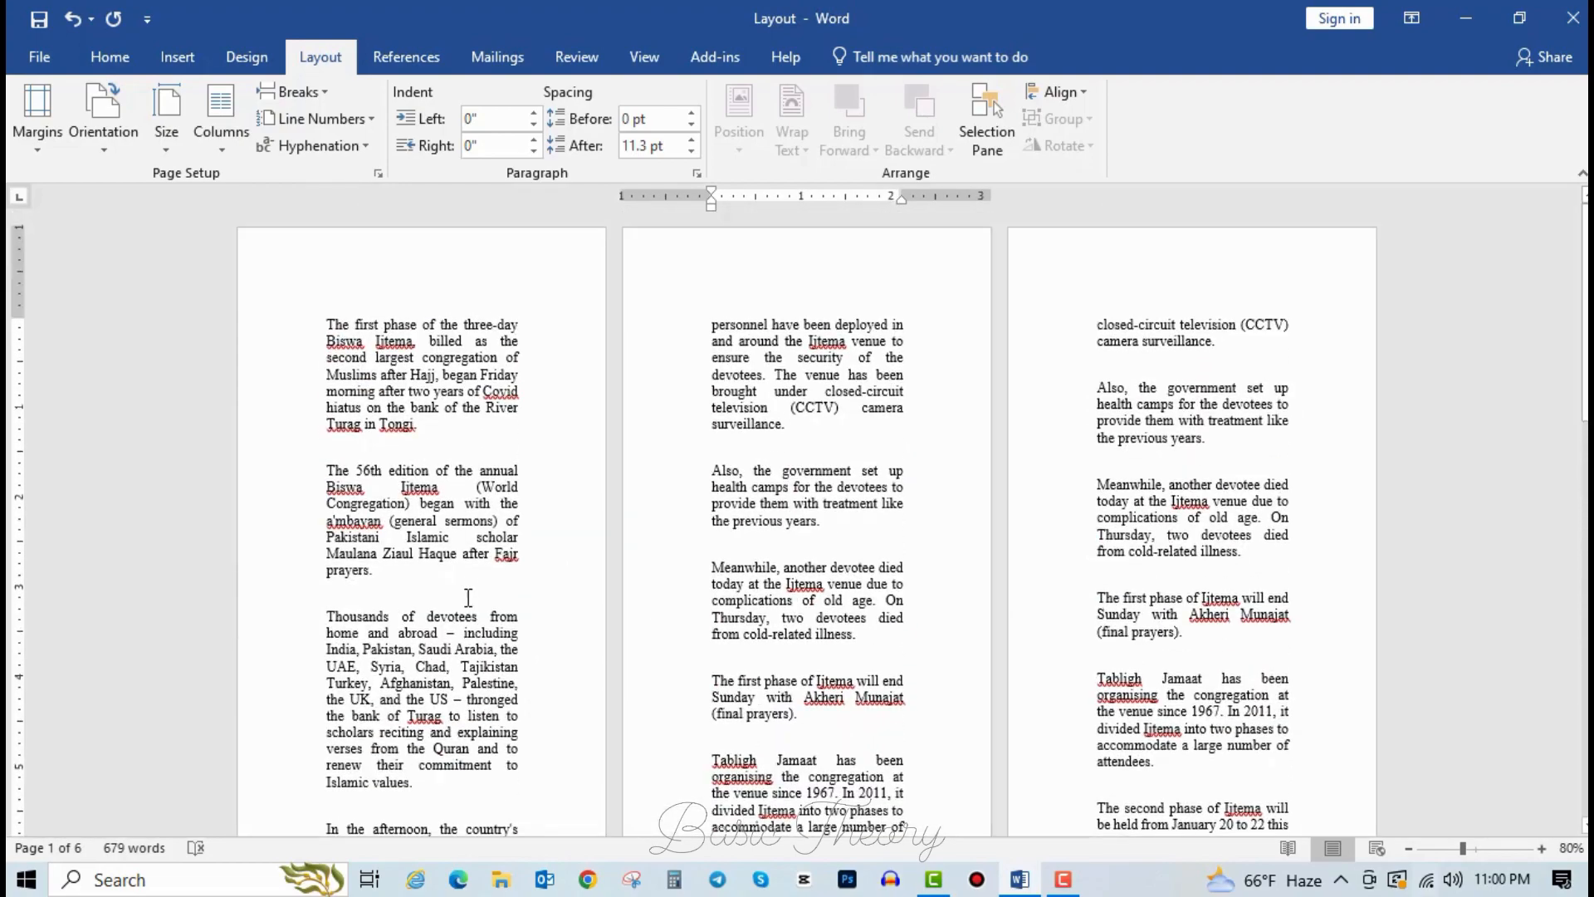
{"action": "key", "text": "ctrl+z"}
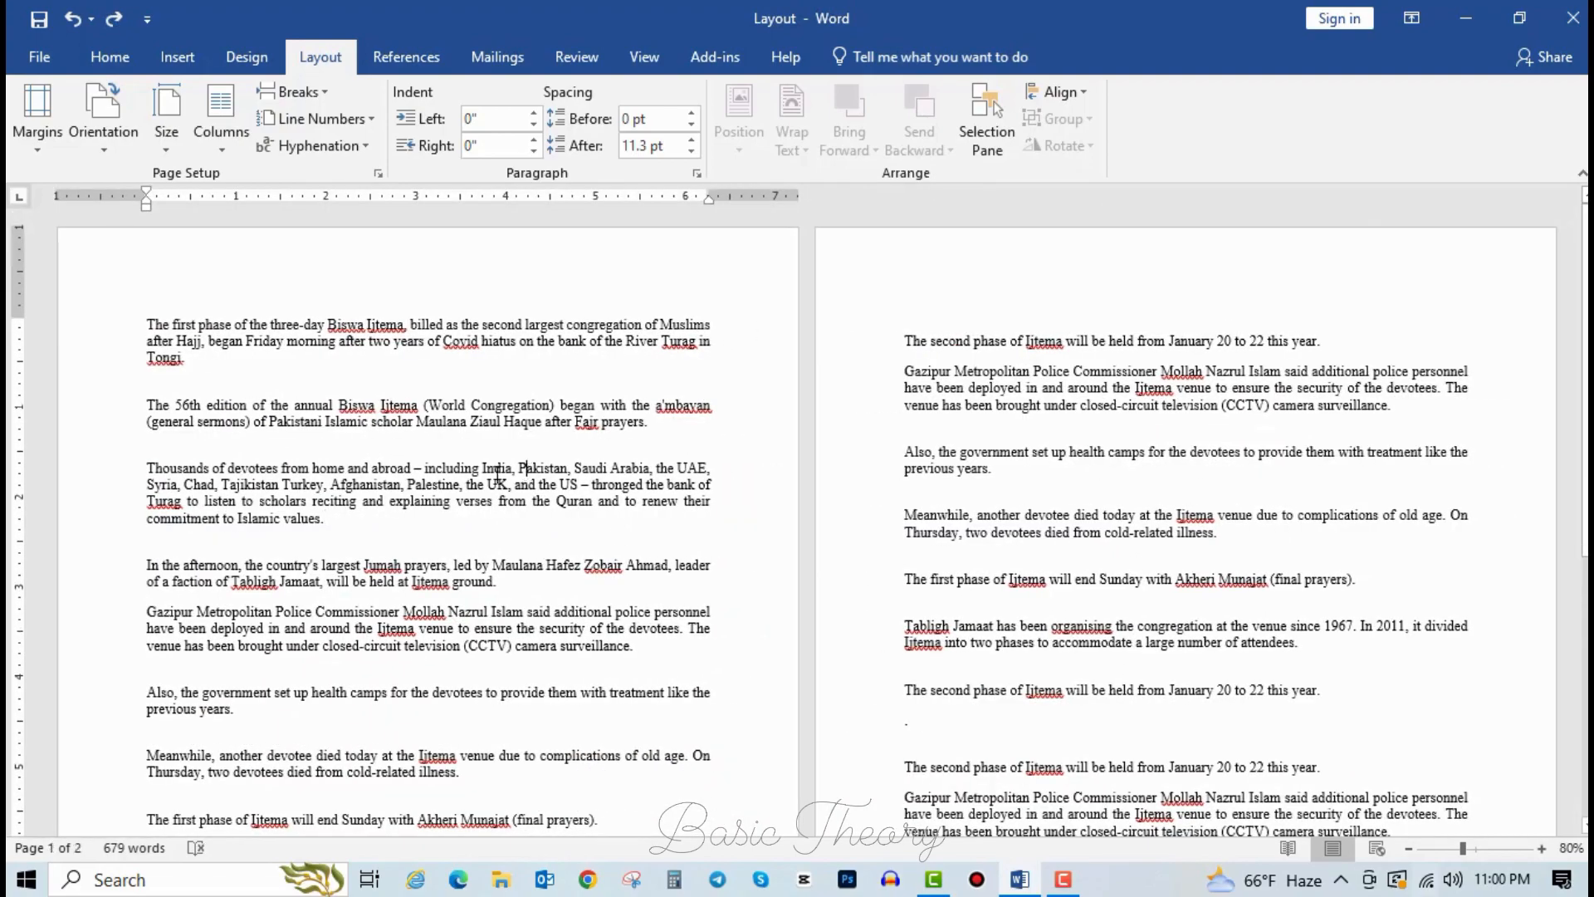
Put the cursor on the blank line above 'The 56th edition' and show the Columns choices.
{"action": "left_click", "coordinate": [227, 146]}
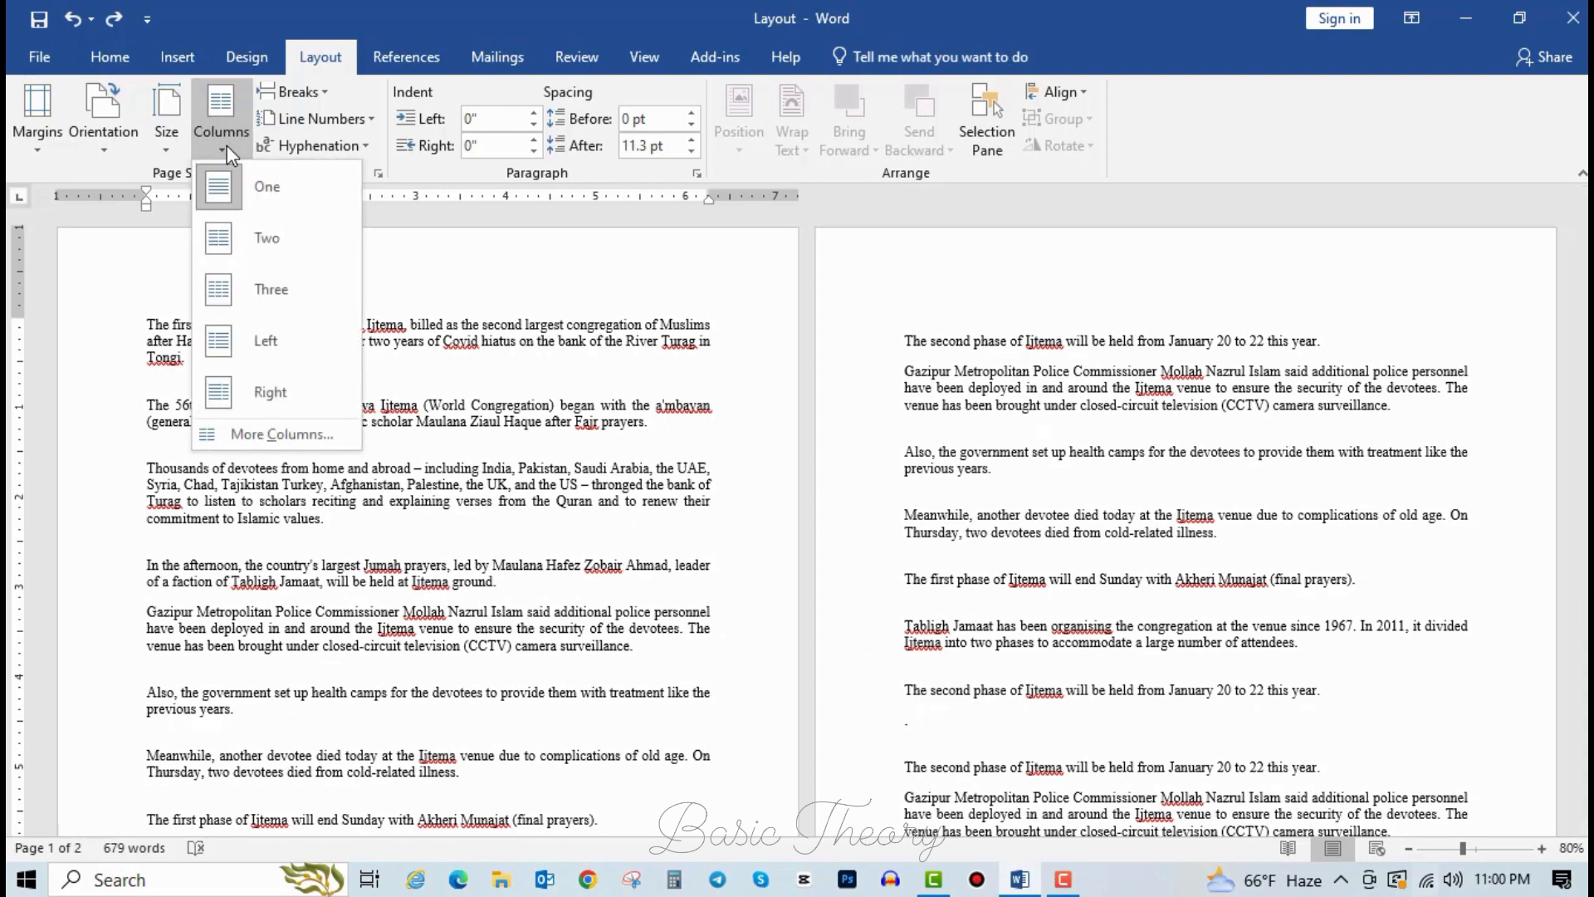
{"action": "left_click", "coordinate": [463, 347]}
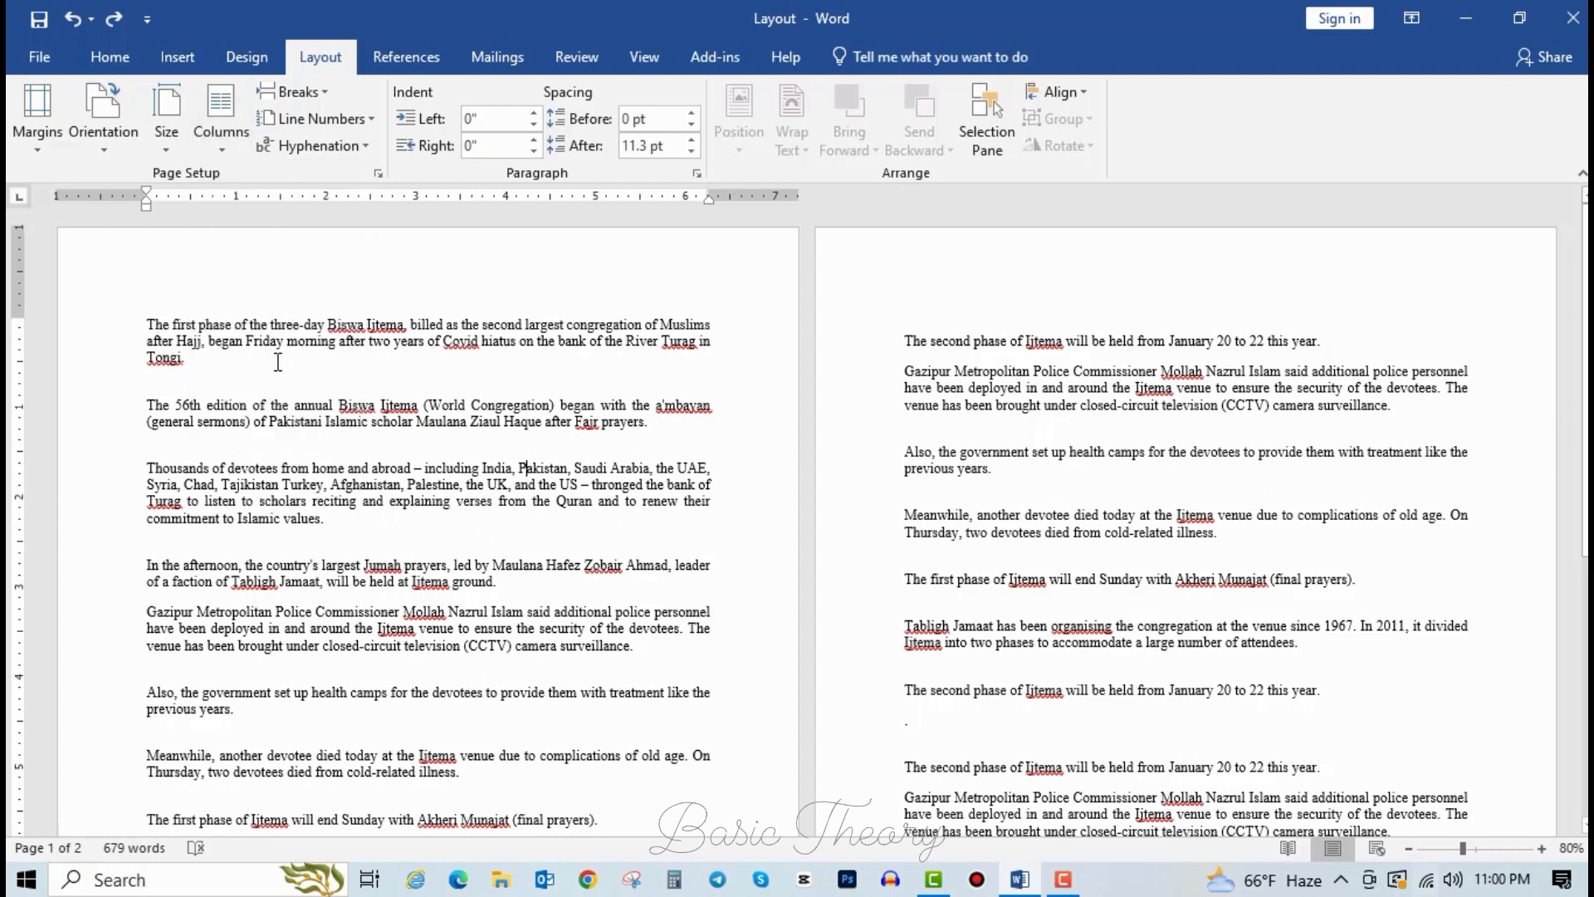
{"action": "left_click_drag", "start_coordinate": [142, 329], "coordinate": [714, 328]}
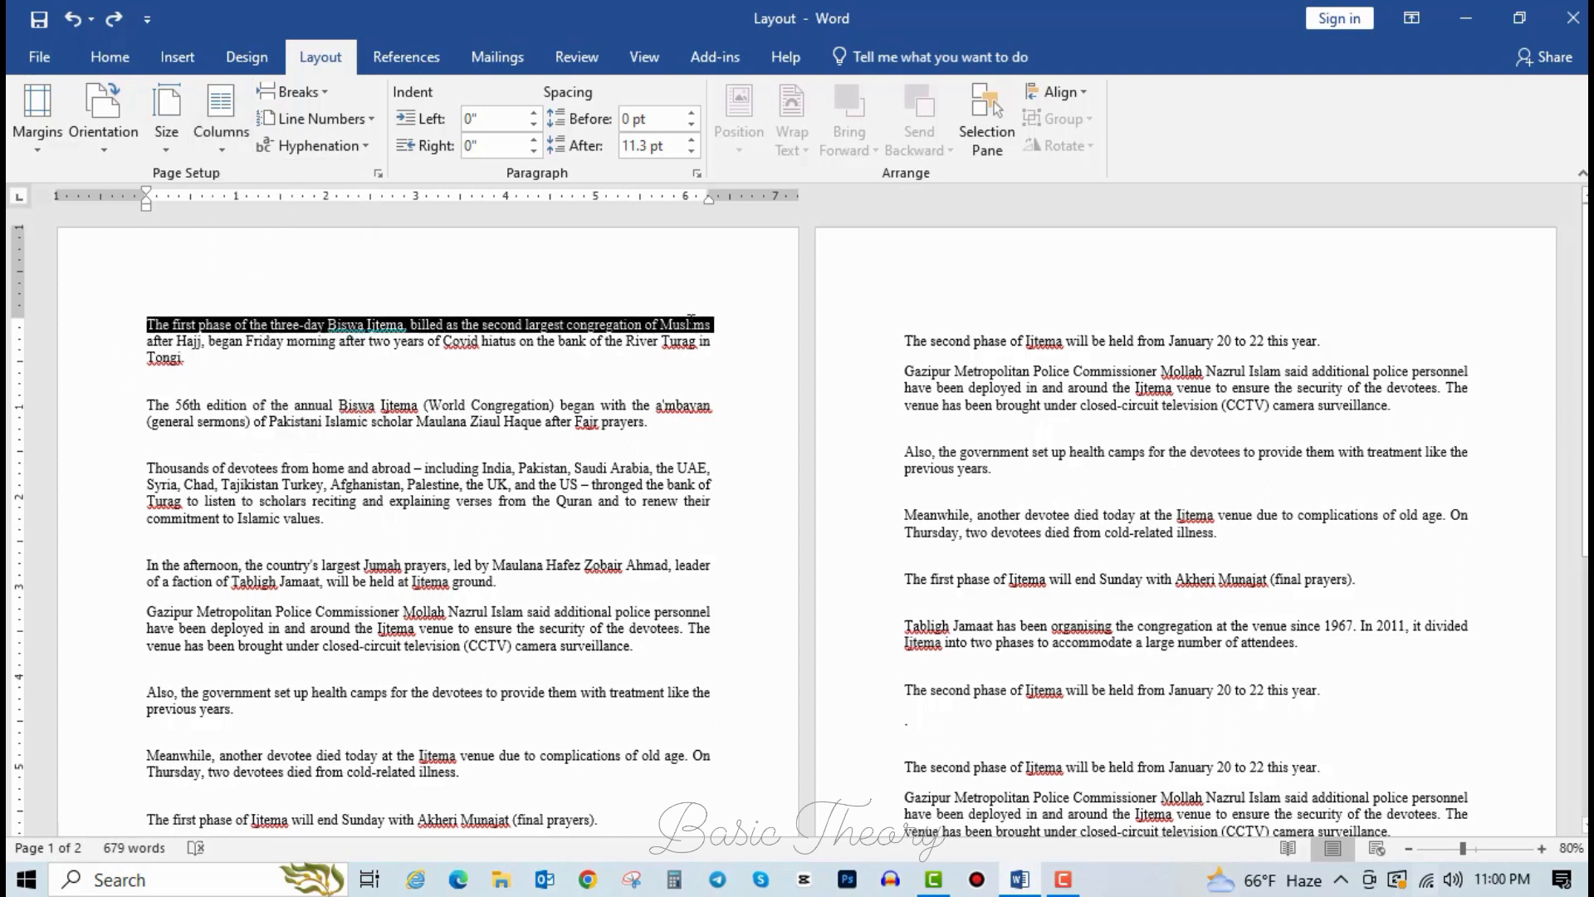
{"action": "left_click", "coordinate": [441, 392]}
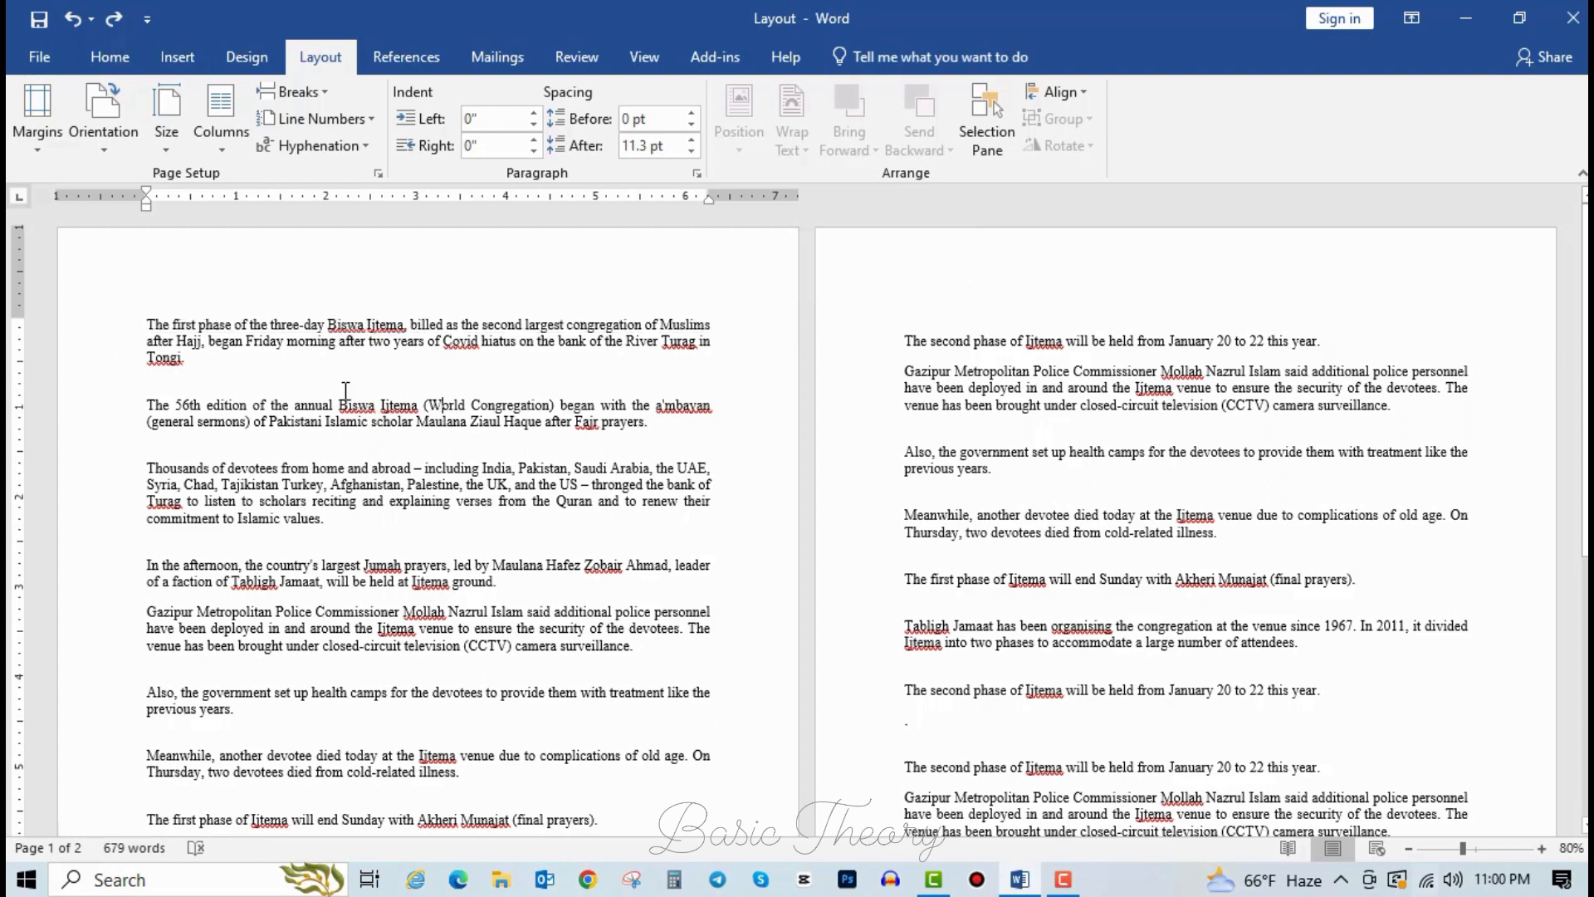
{"action": "left_click", "coordinate": [184, 369]}
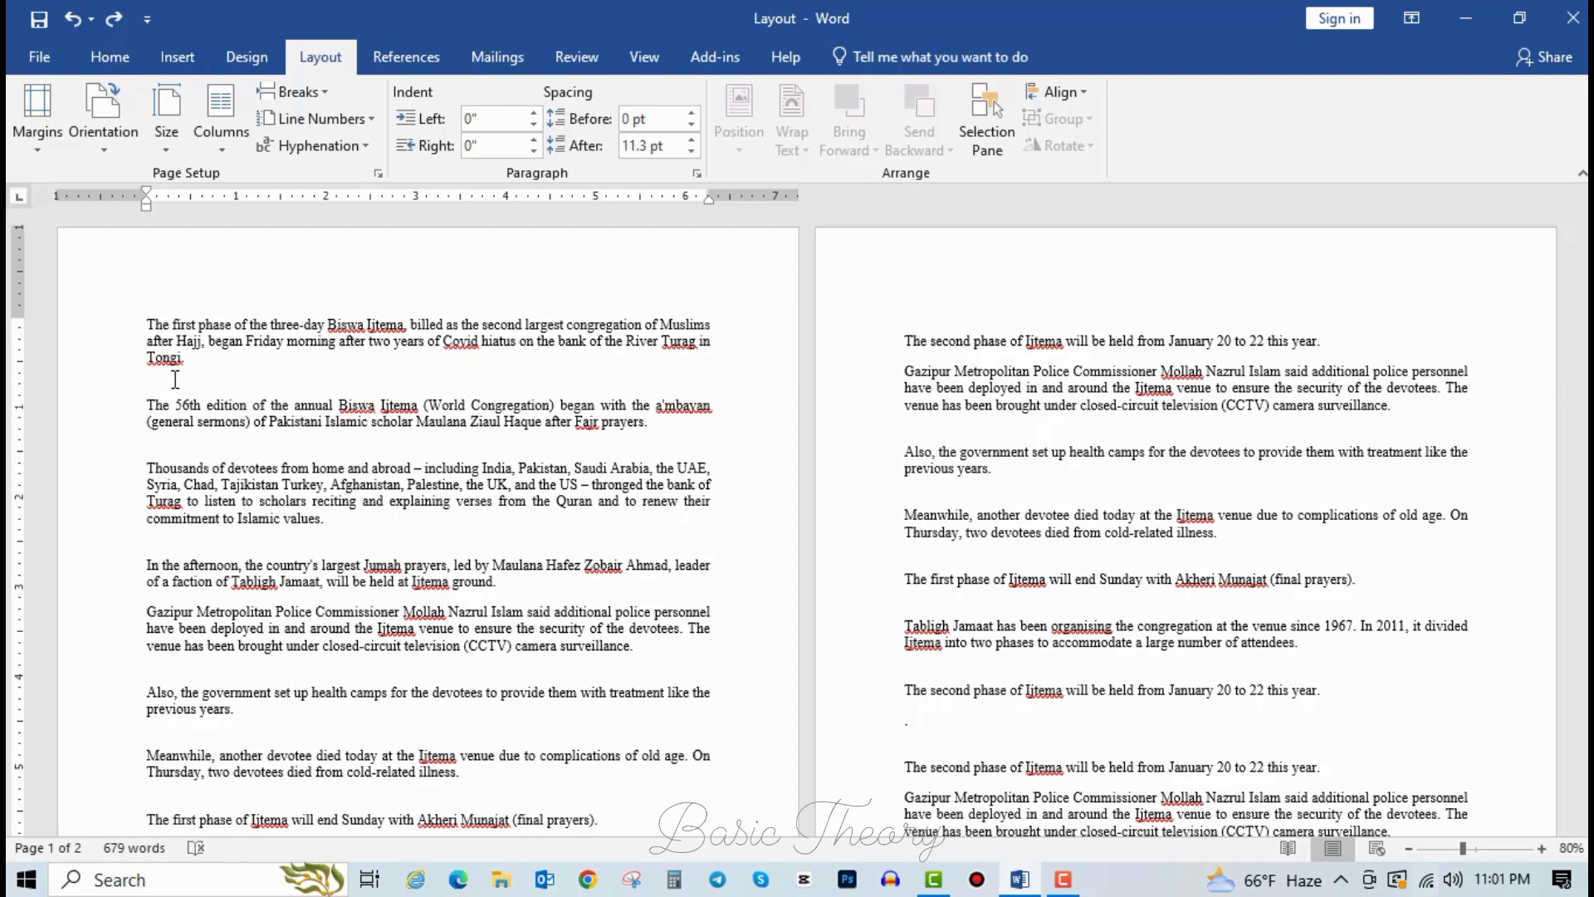
{"action": "left_click", "coordinate": [304, 458]}
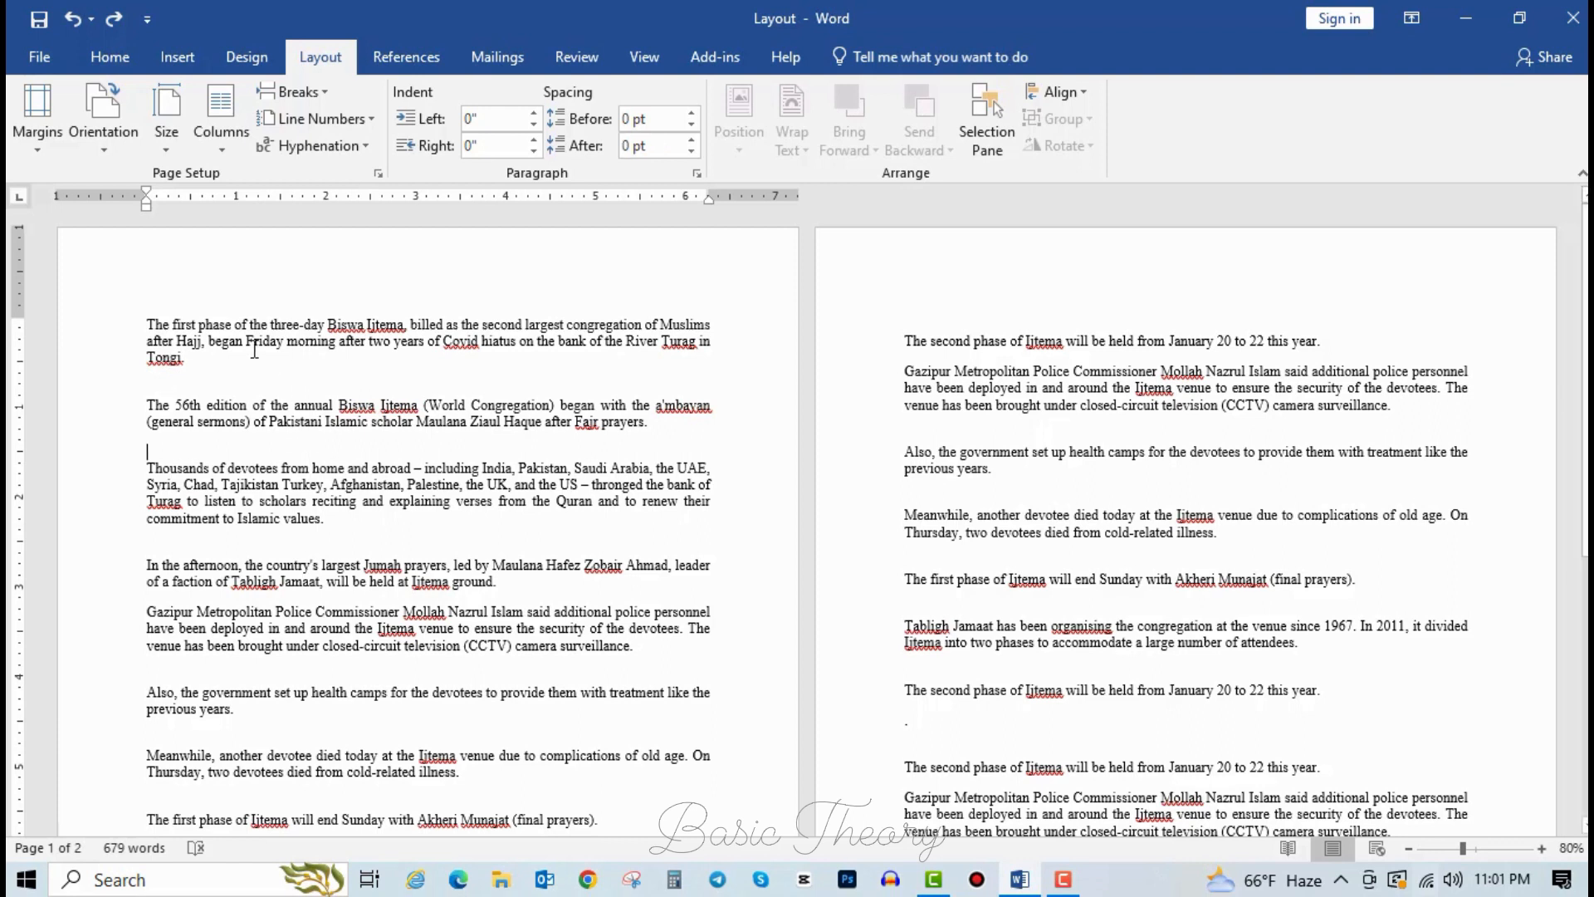
{"action": "left_click", "coordinate": [178, 384]}
{"action": "left_click", "coordinate": [233, 144]}
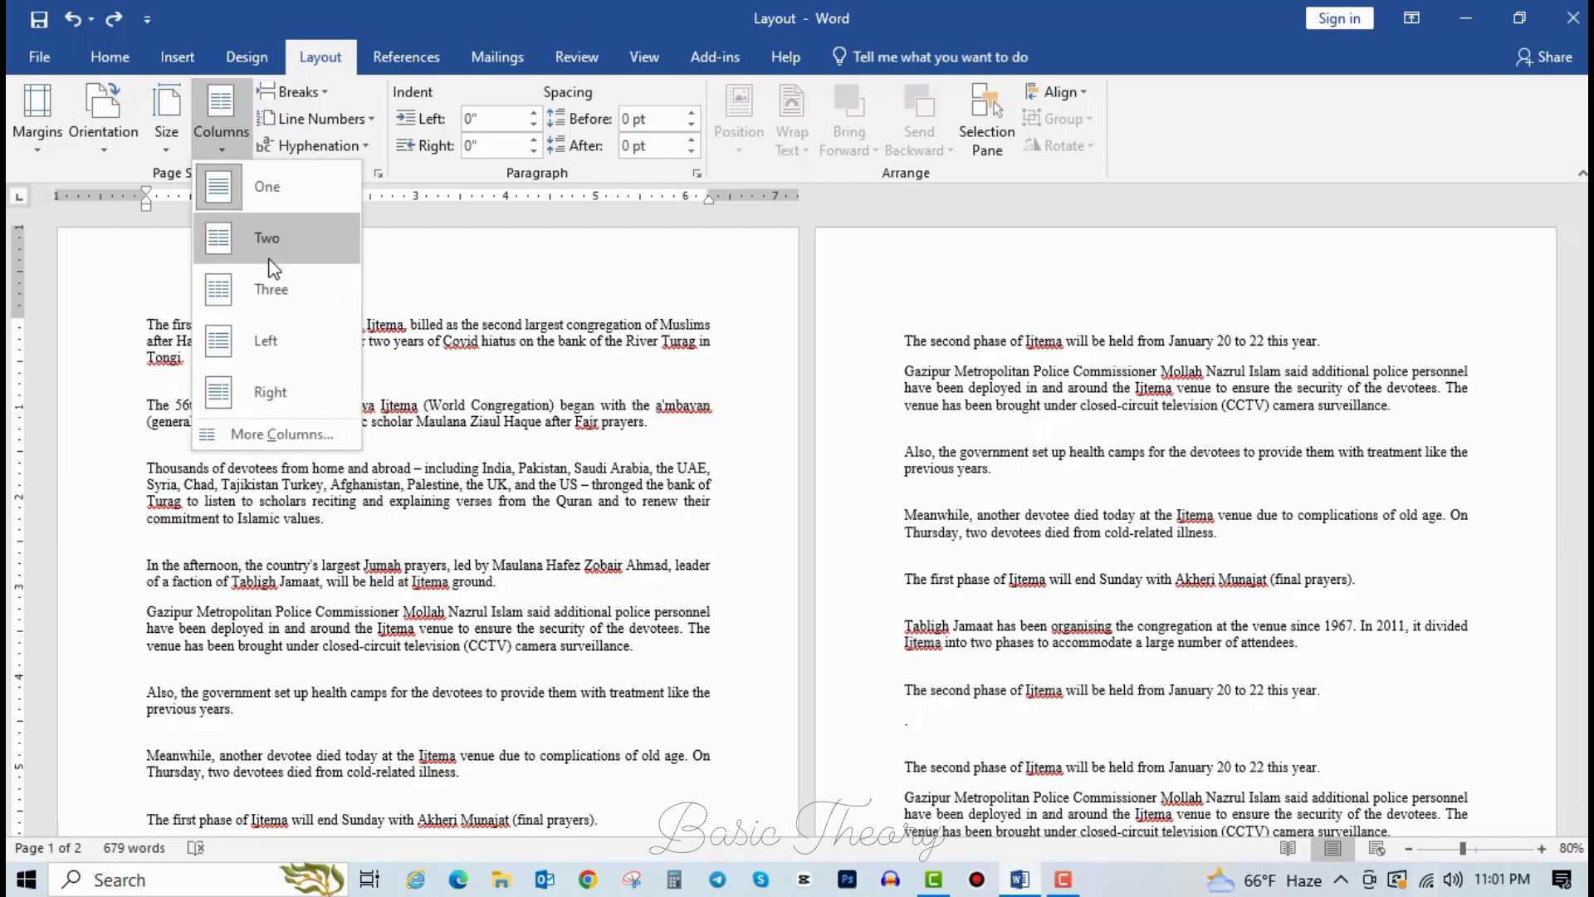
Apply the Two columns layout and scroll through both pages to check it.
{"action": "left_click", "coordinate": [274, 260]}
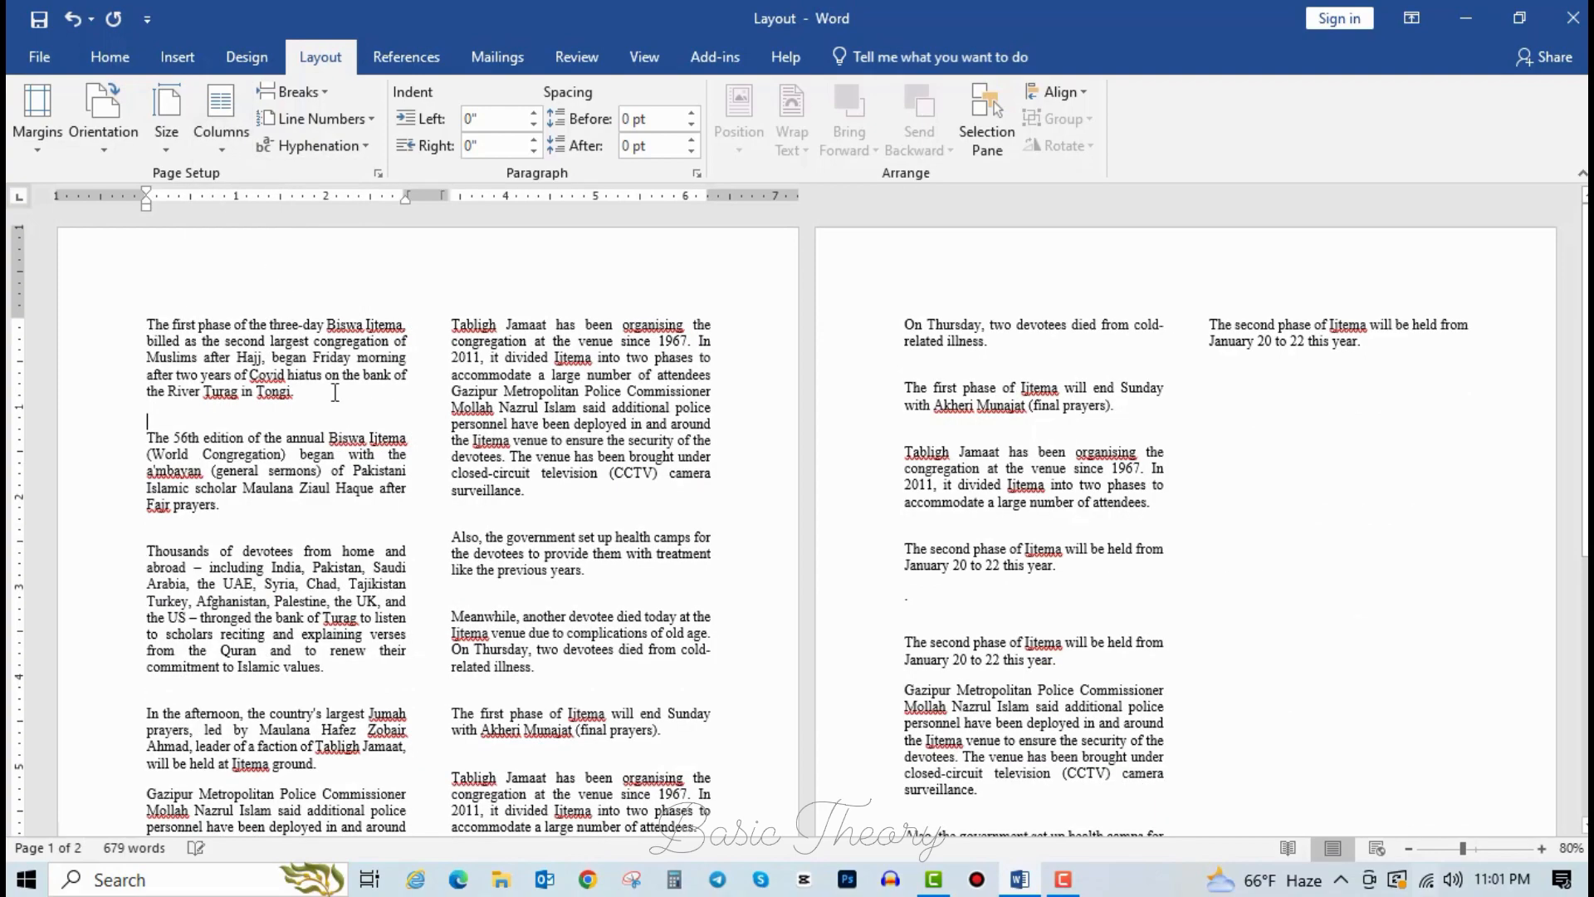
{"action": "scroll", "coordinate": [708, 332], "scroll_direction": "down", "scroll_amount": 9}
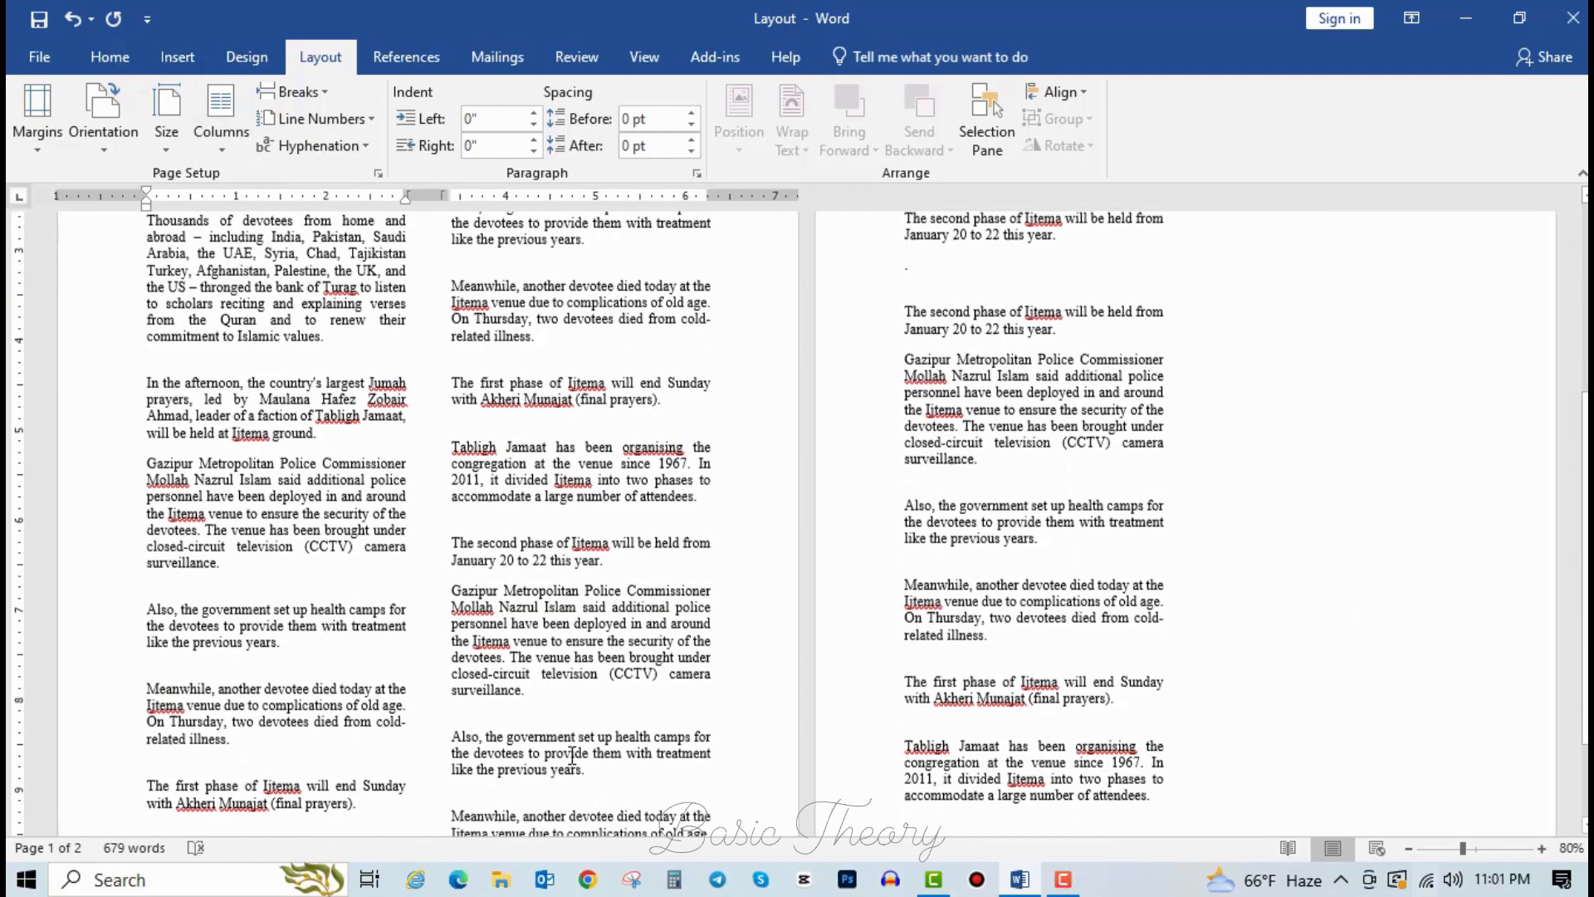
{"action": "scroll", "coordinate": [592, 562], "scroll_direction": "up", "scroll_amount": 5}
{"action": "scroll", "coordinate": [592, 562], "scroll_direction": "up", "scroll_amount": 3}
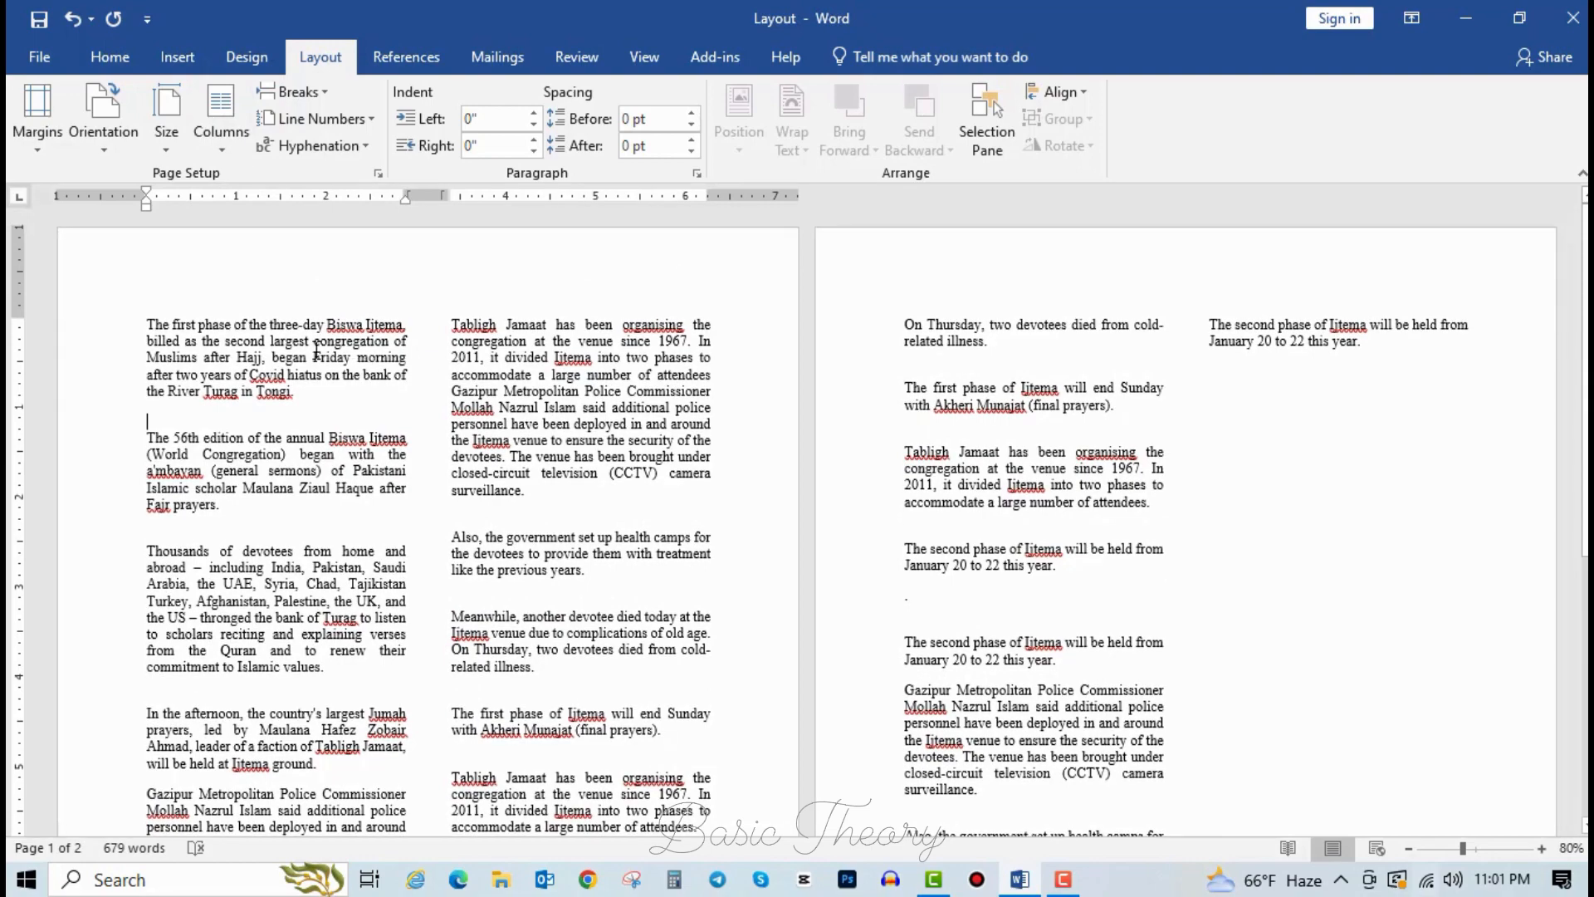
{"action": "scroll", "coordinate": [443, 440], "scroll_direction": "down", "scroll_amount": 5}
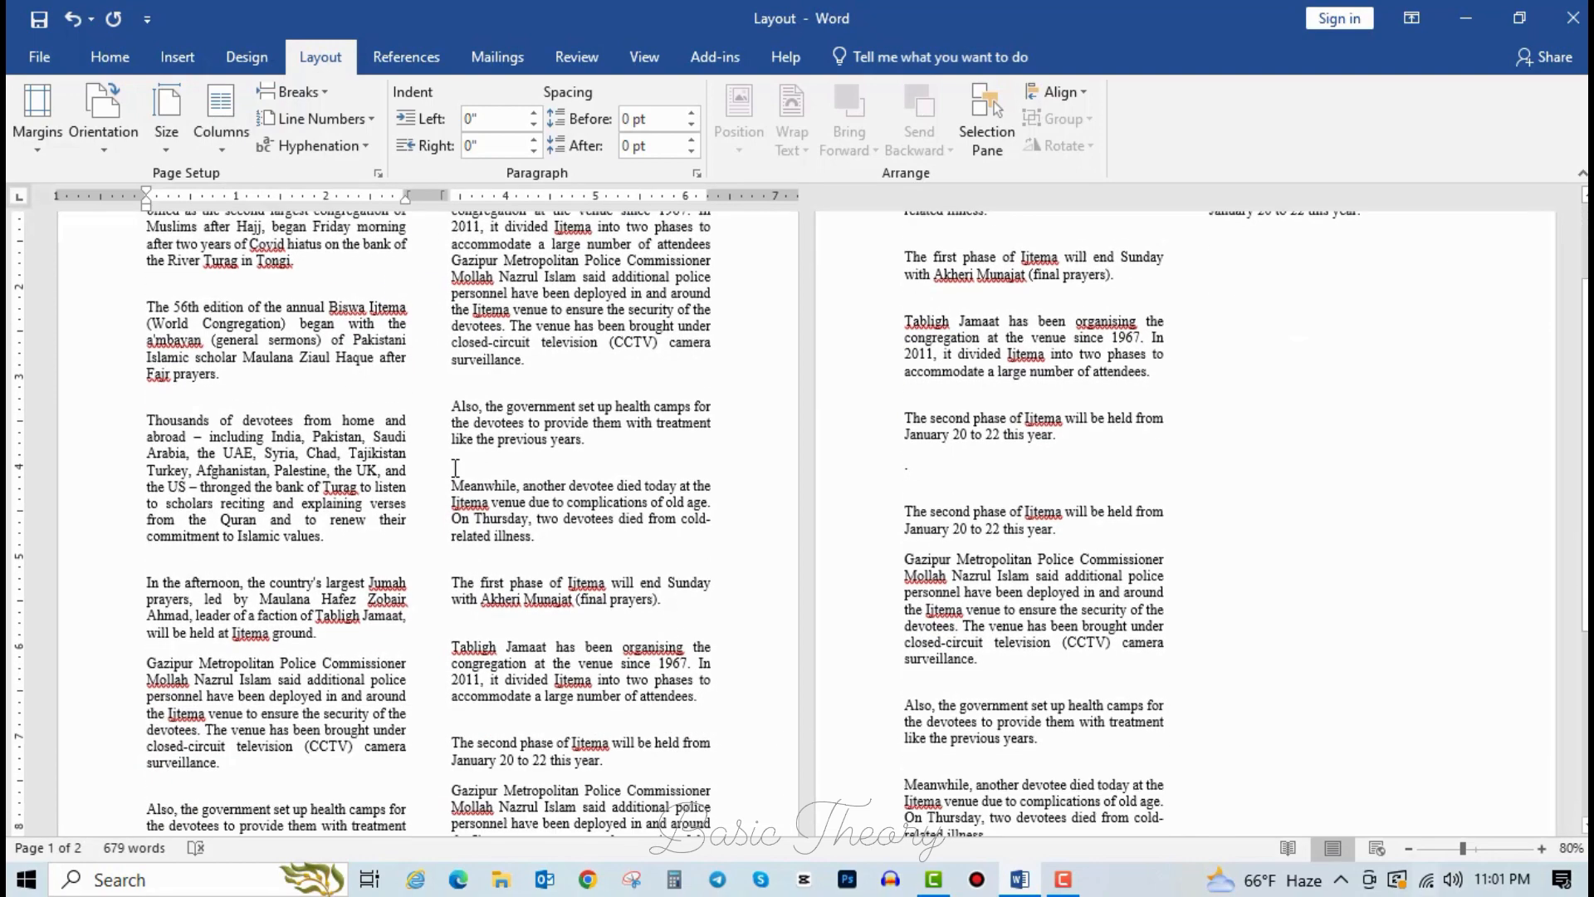
{"action": "scroll", "coordinate": [478, 564], "scroll_direction": "down", "scroll_amount": 1}
{"action": "scroll", "coordinate": [1273, 427], "scroll_direction": "up", "scroll_amount": 10}
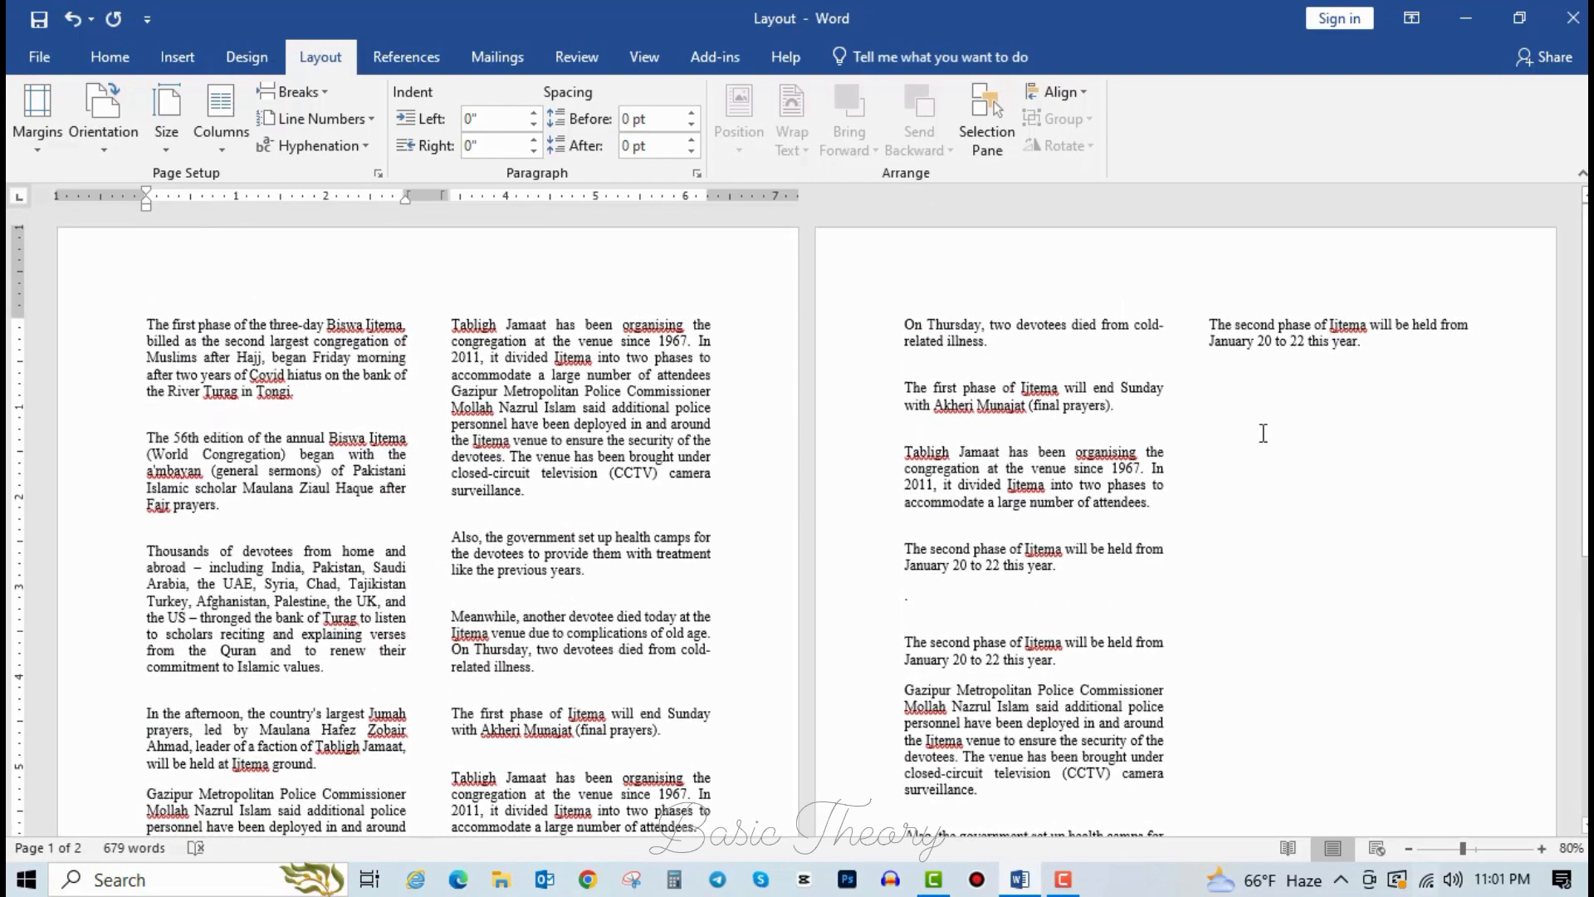
Type 'ffgg' on the blank line below page 2's second column, then backspace.
{"action": "left_click", "coordinate": [1263, 433]}
{"action": "left_click", "coordinate": [1245, 380]}
{"action": "type", "text": "ffgg"}
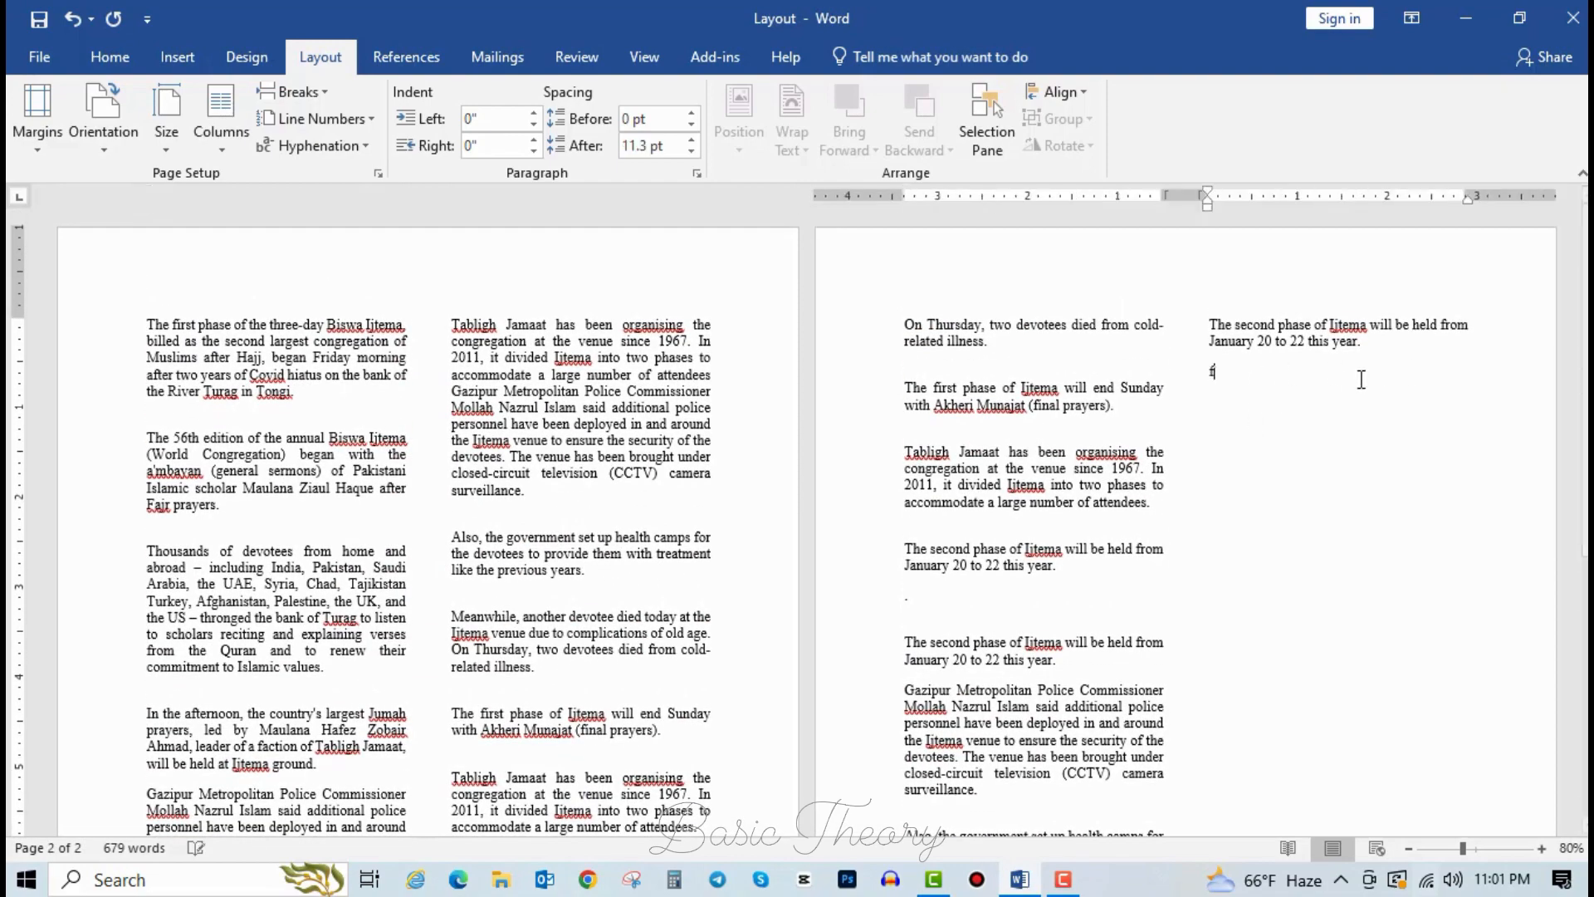
{"action": "key", "text": "BackSpace"}
{"action": "key", "text": "BackSpace"}
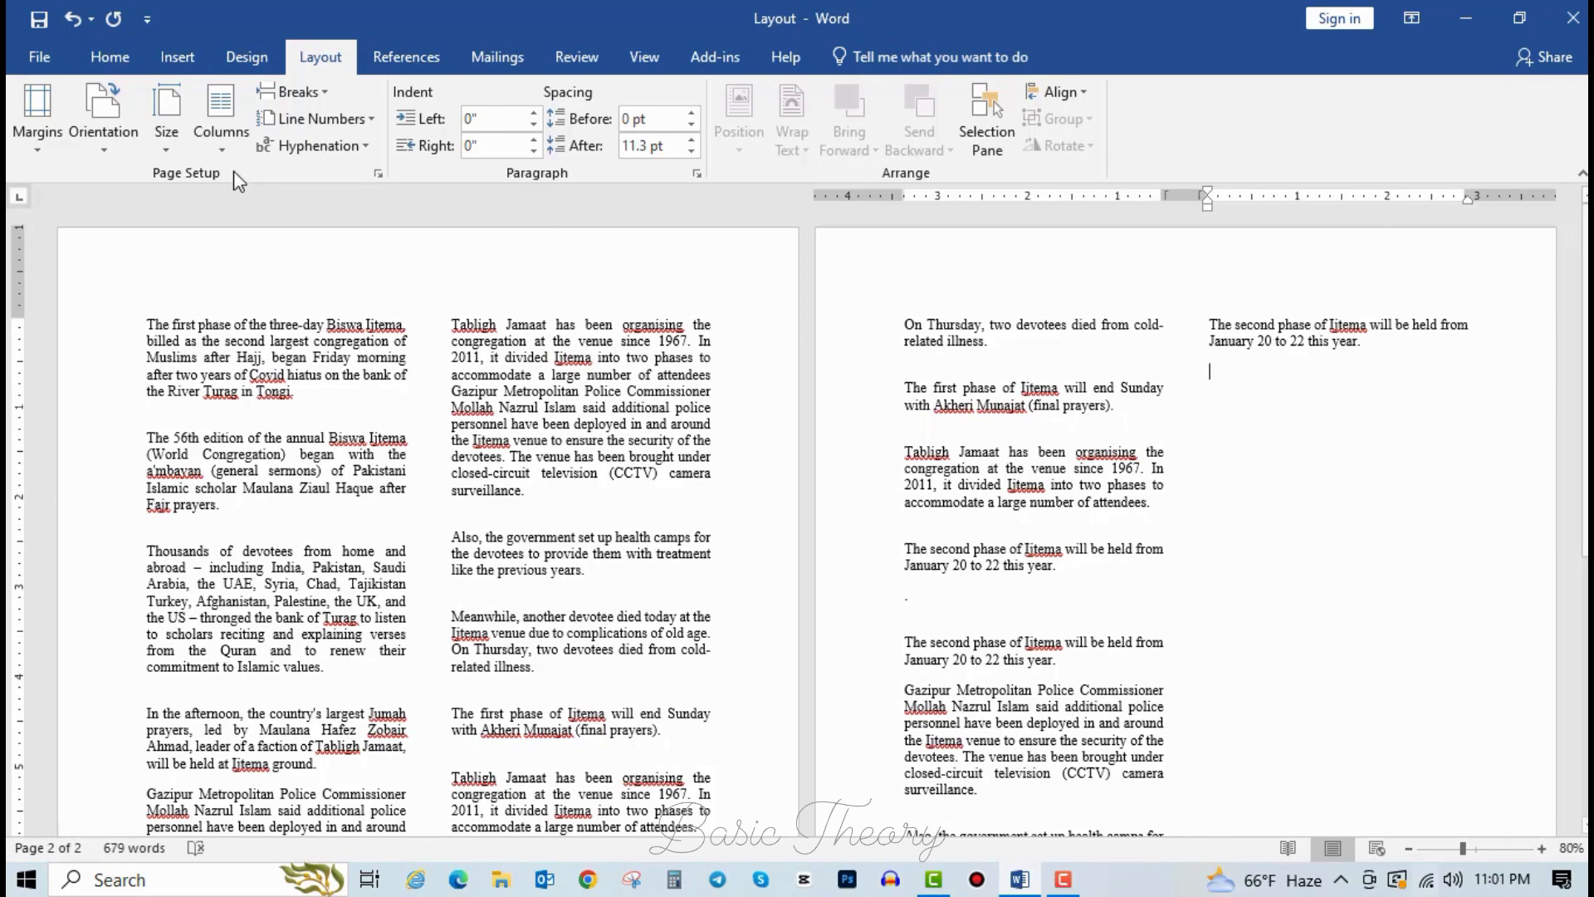
Lay the article out in three columns.
{"action": "left_click", "coordinate": [221, 116]}
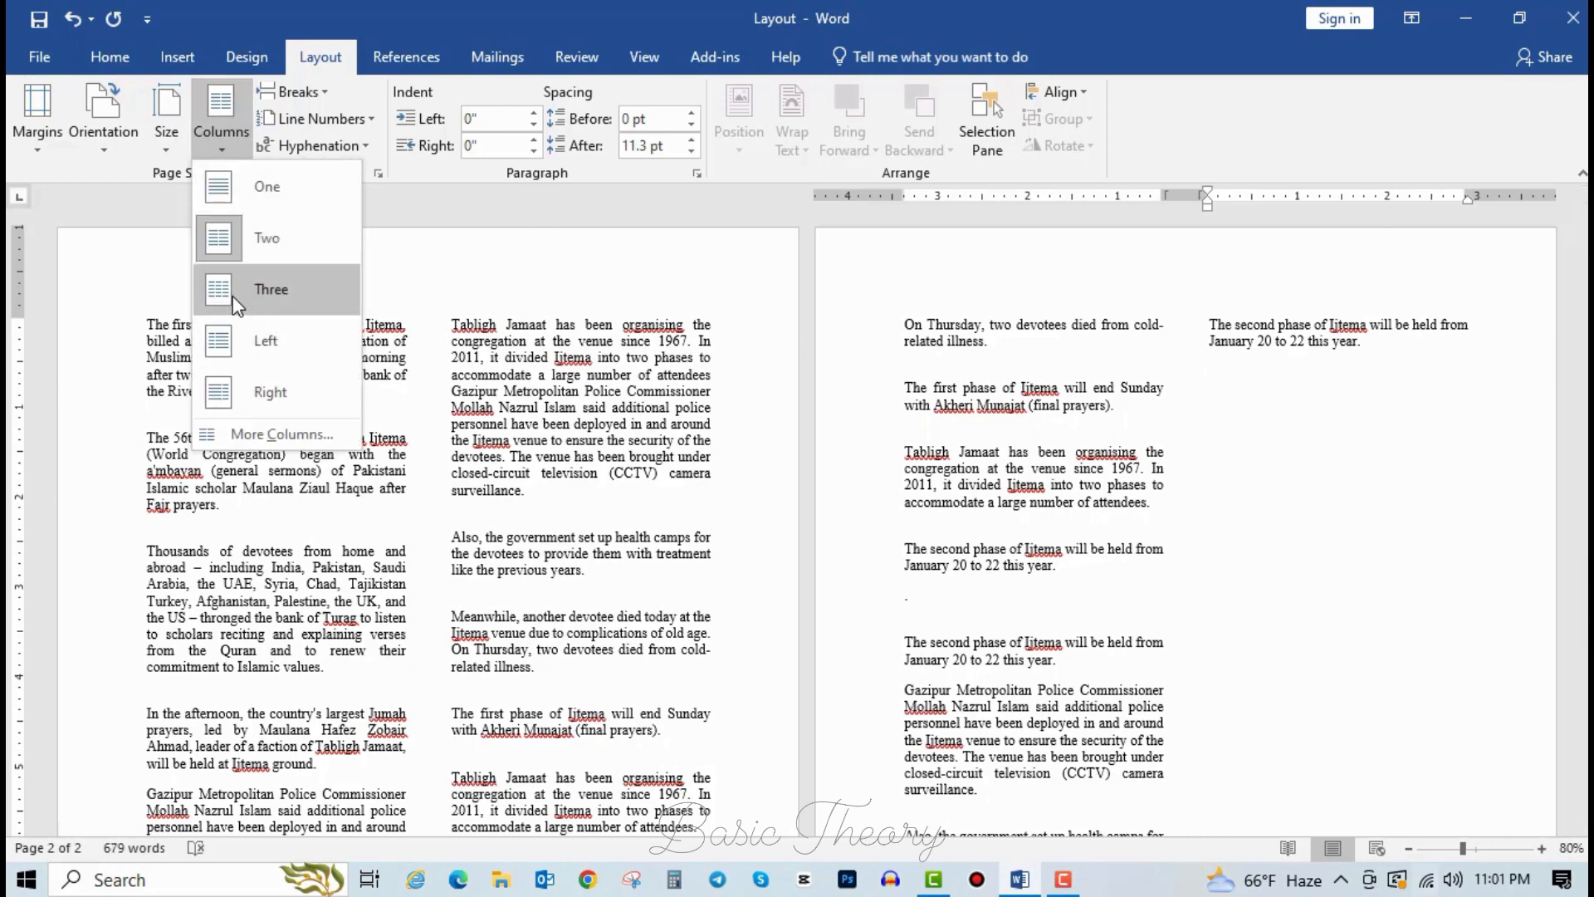
{"action": "left_click", "coordinate": [259, 303]}
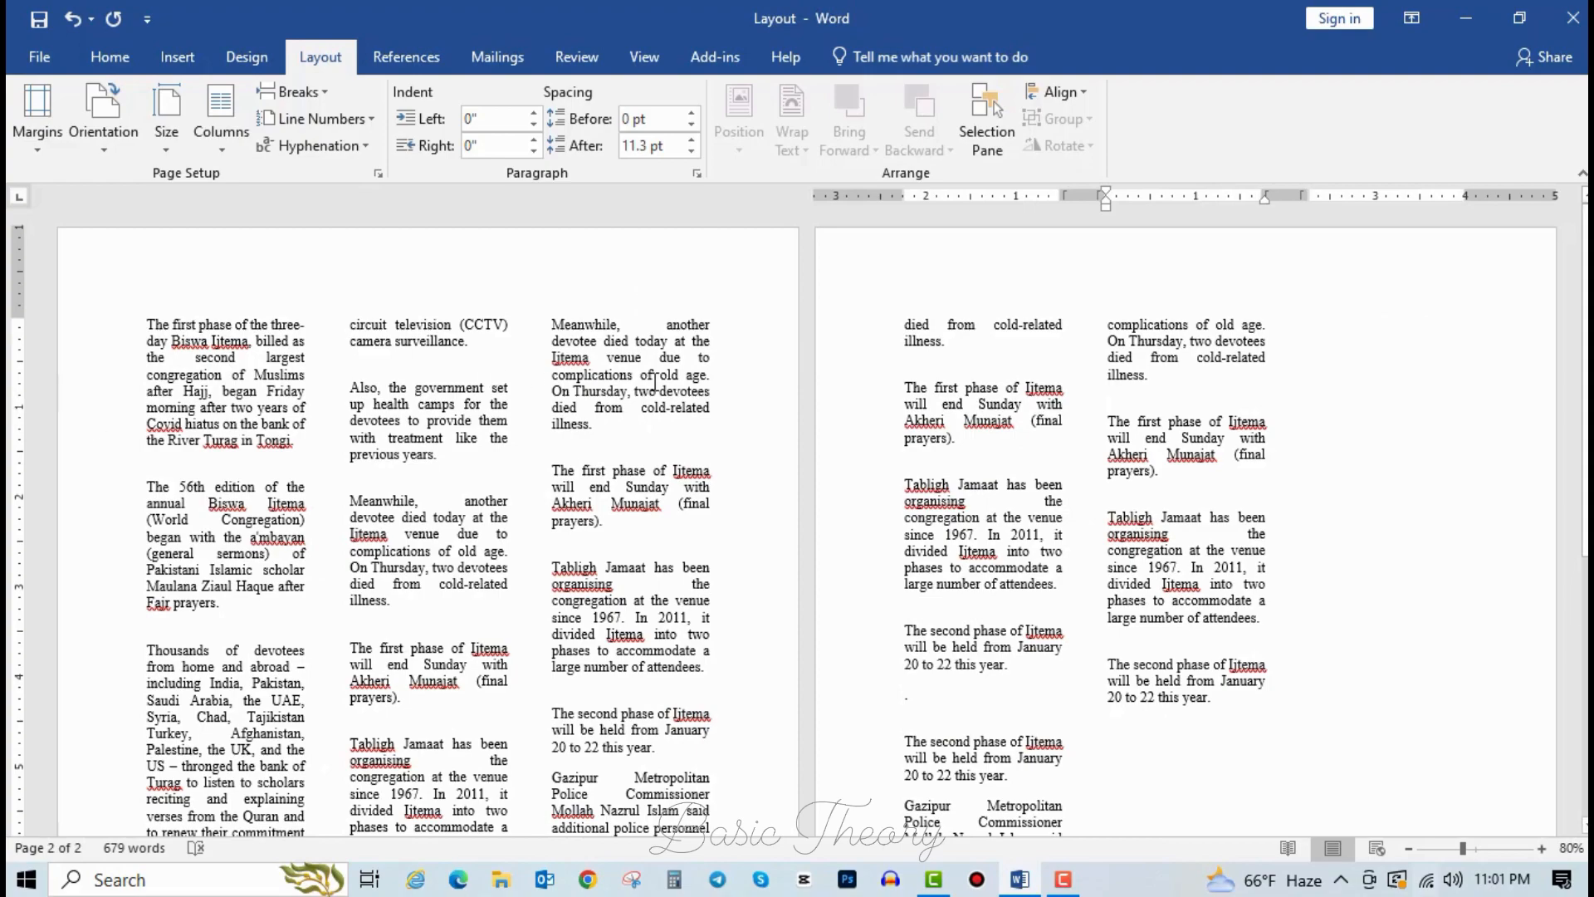
{"action": "scroll", "coordinate": [680, 568], "scroll_direction": "down", "scroll_amount": 8}
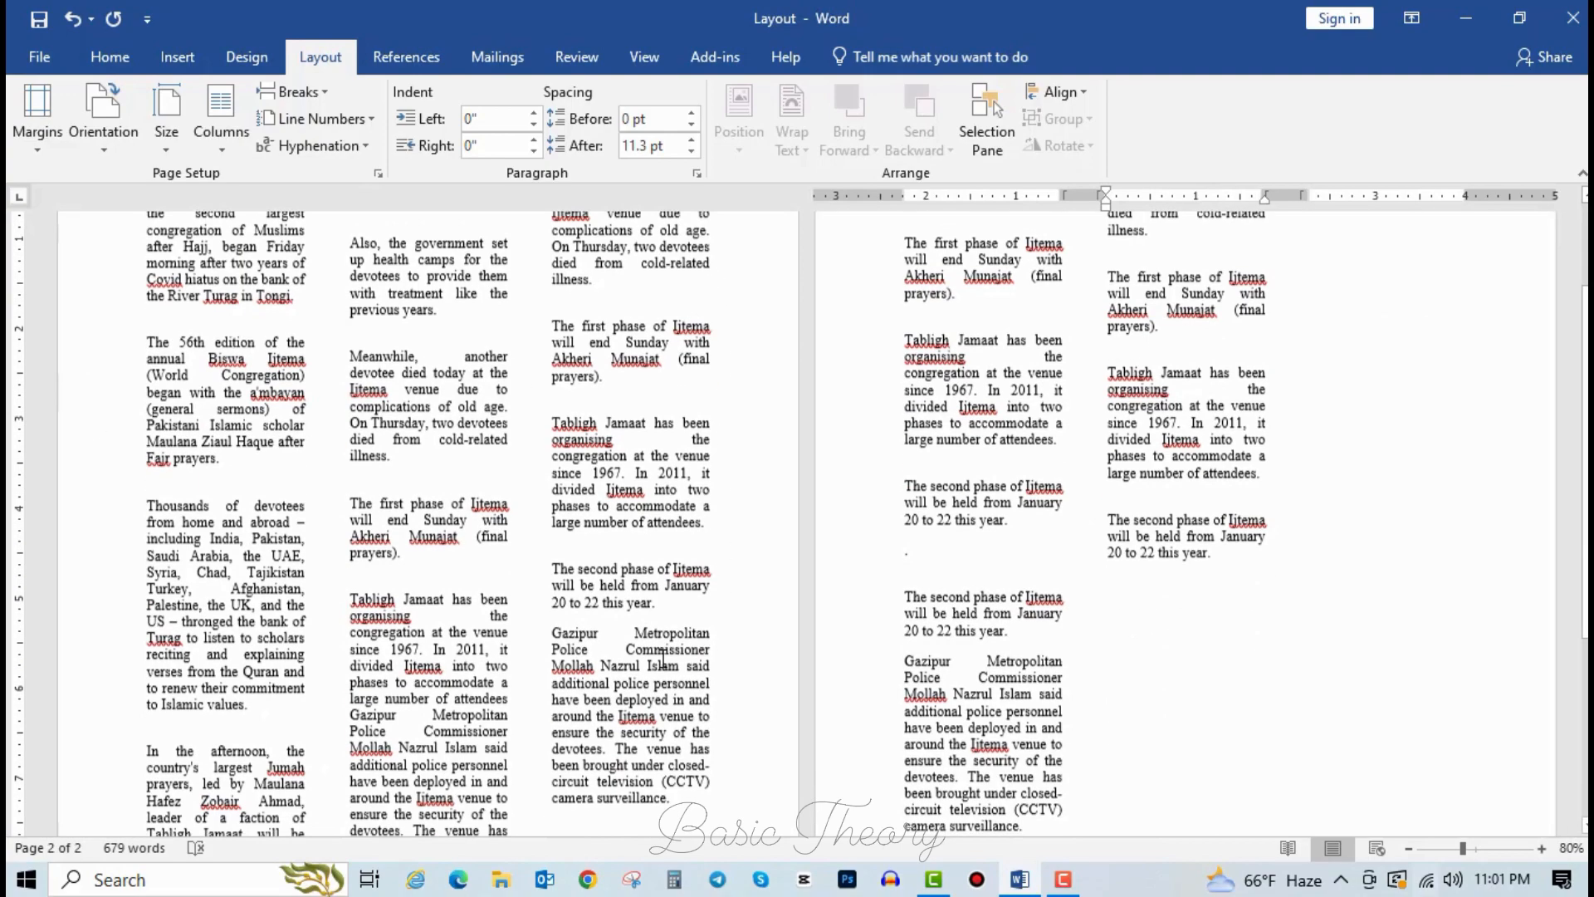
{"action": "scroll", "coordinate": [669, 640], "scroll_direction": "up", "scroll_amount": 8}
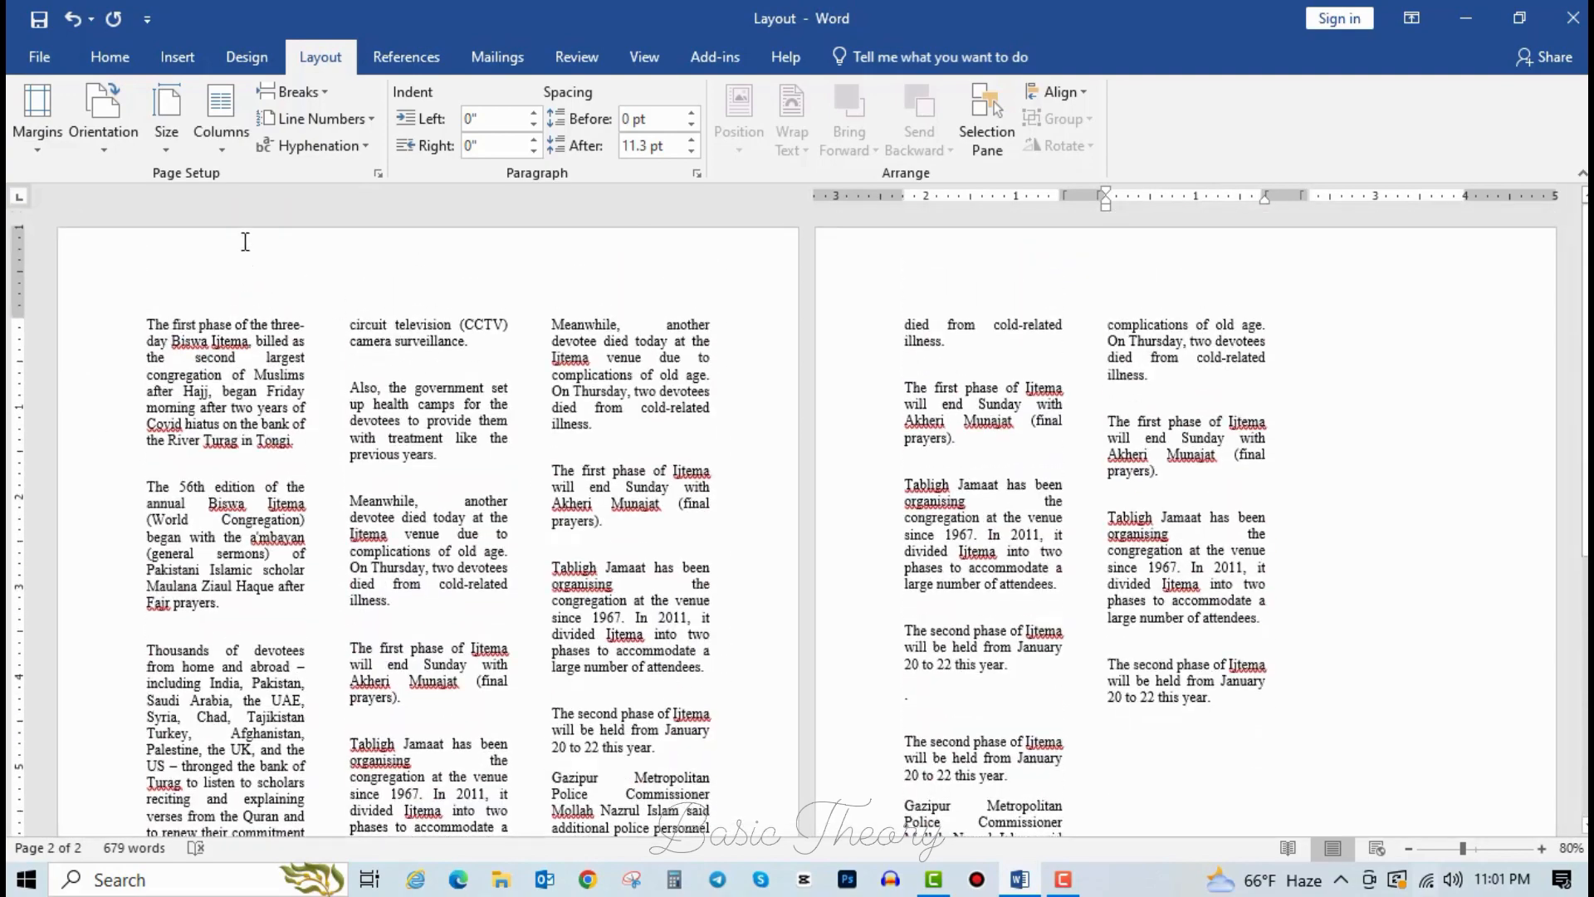
Switch to the Left column preset, a narrow left column beside a wider right one.
{"action": "left_click", "coordinate": [226, 151]}
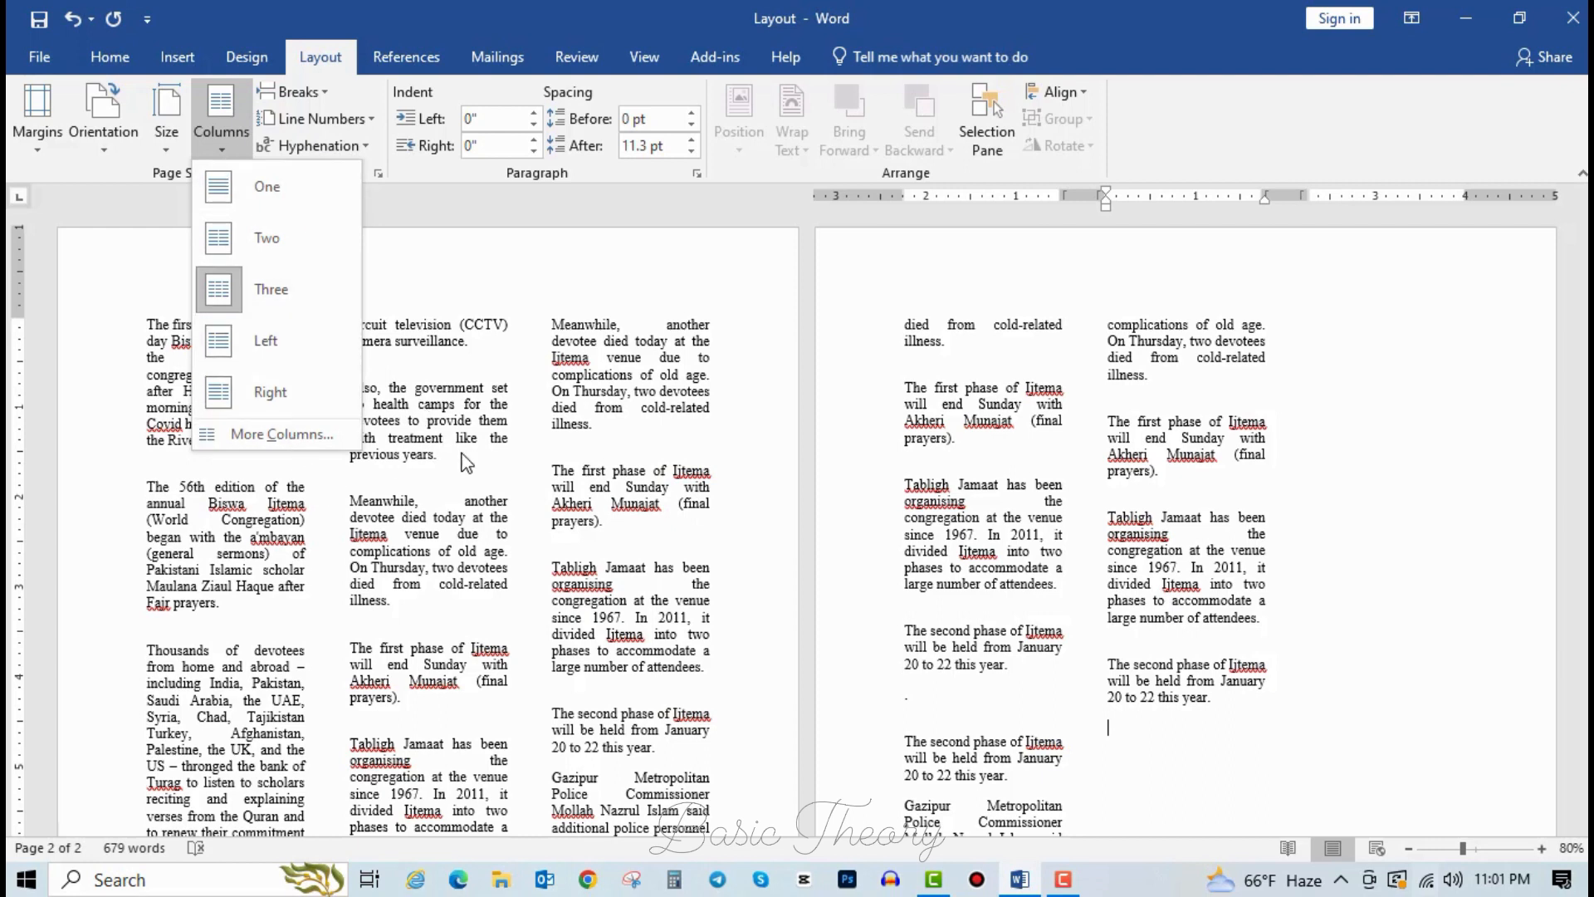
{"action": "left_click", "coordinate": [273, 351]}
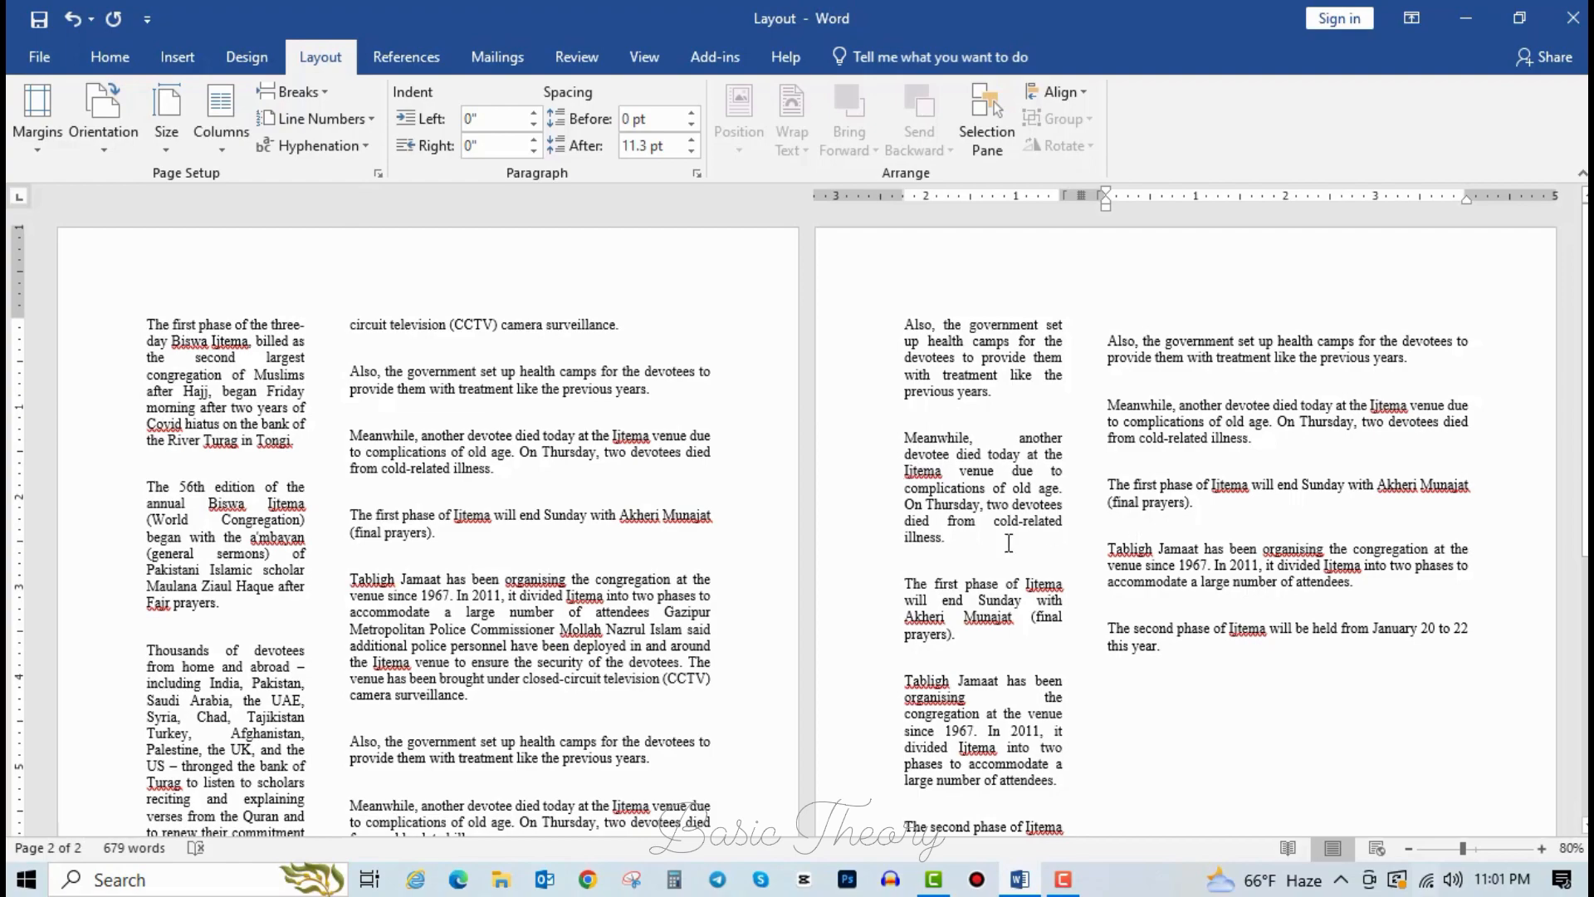
{"action": "scroll", "coordinate": [436, 636], "scroll_direction": "down", "scroll_amount": 10}
{"action": "scroll", "coordinate": [437, 638], "scroll_direction": "up", "scroll_amount": 10}
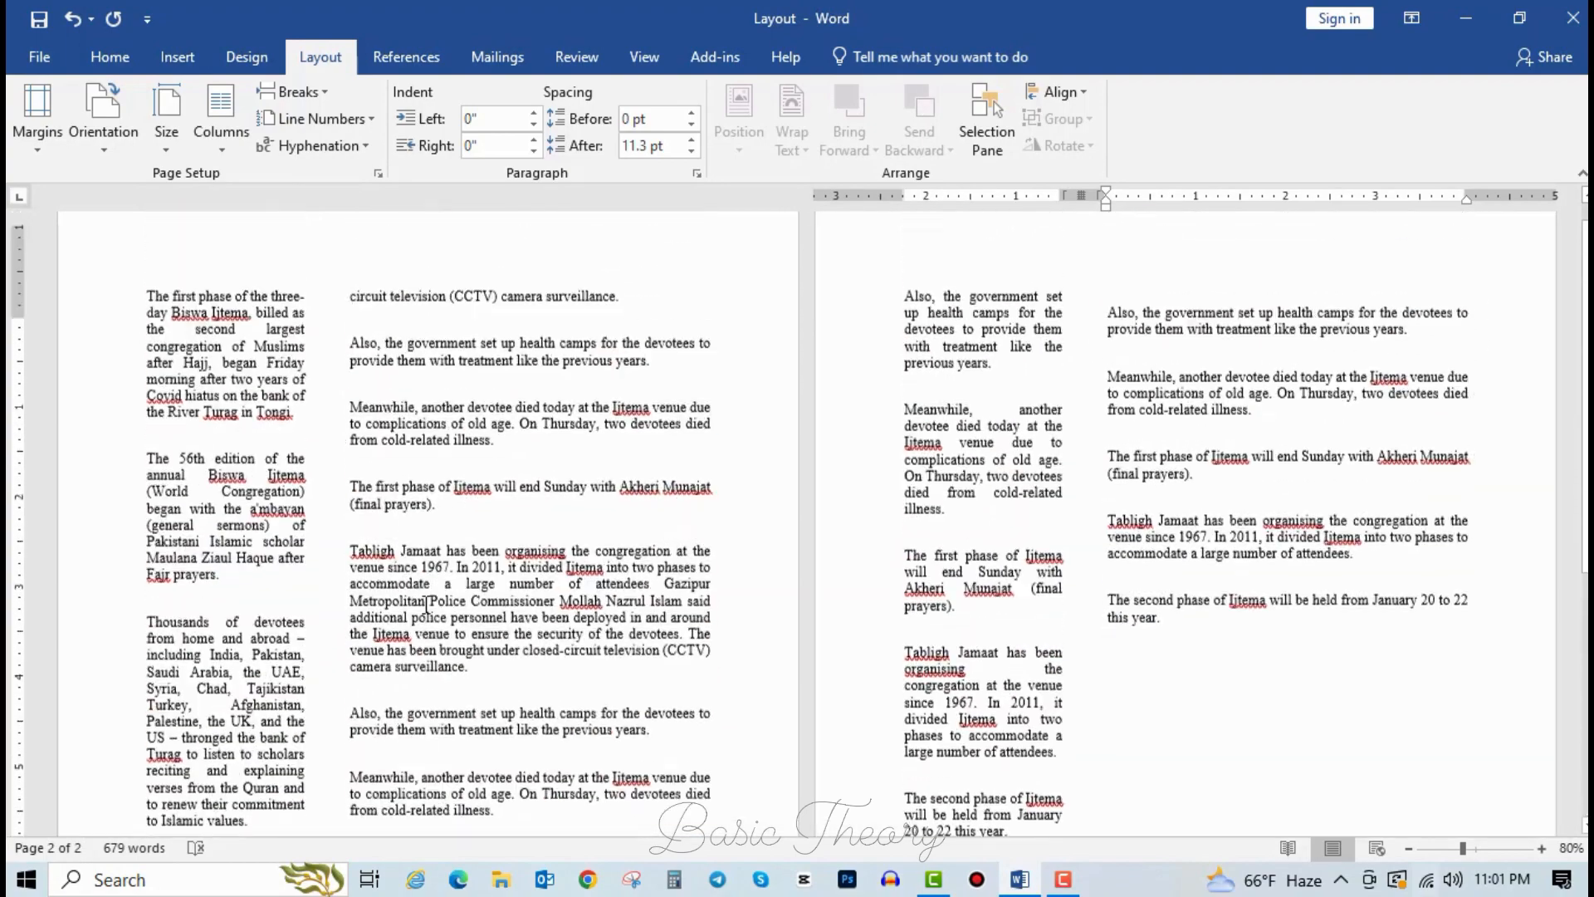
Try the Right column preset, a wide left column with a narrow right one.
{"action": "left_click", "coordinate": [202, 143]}
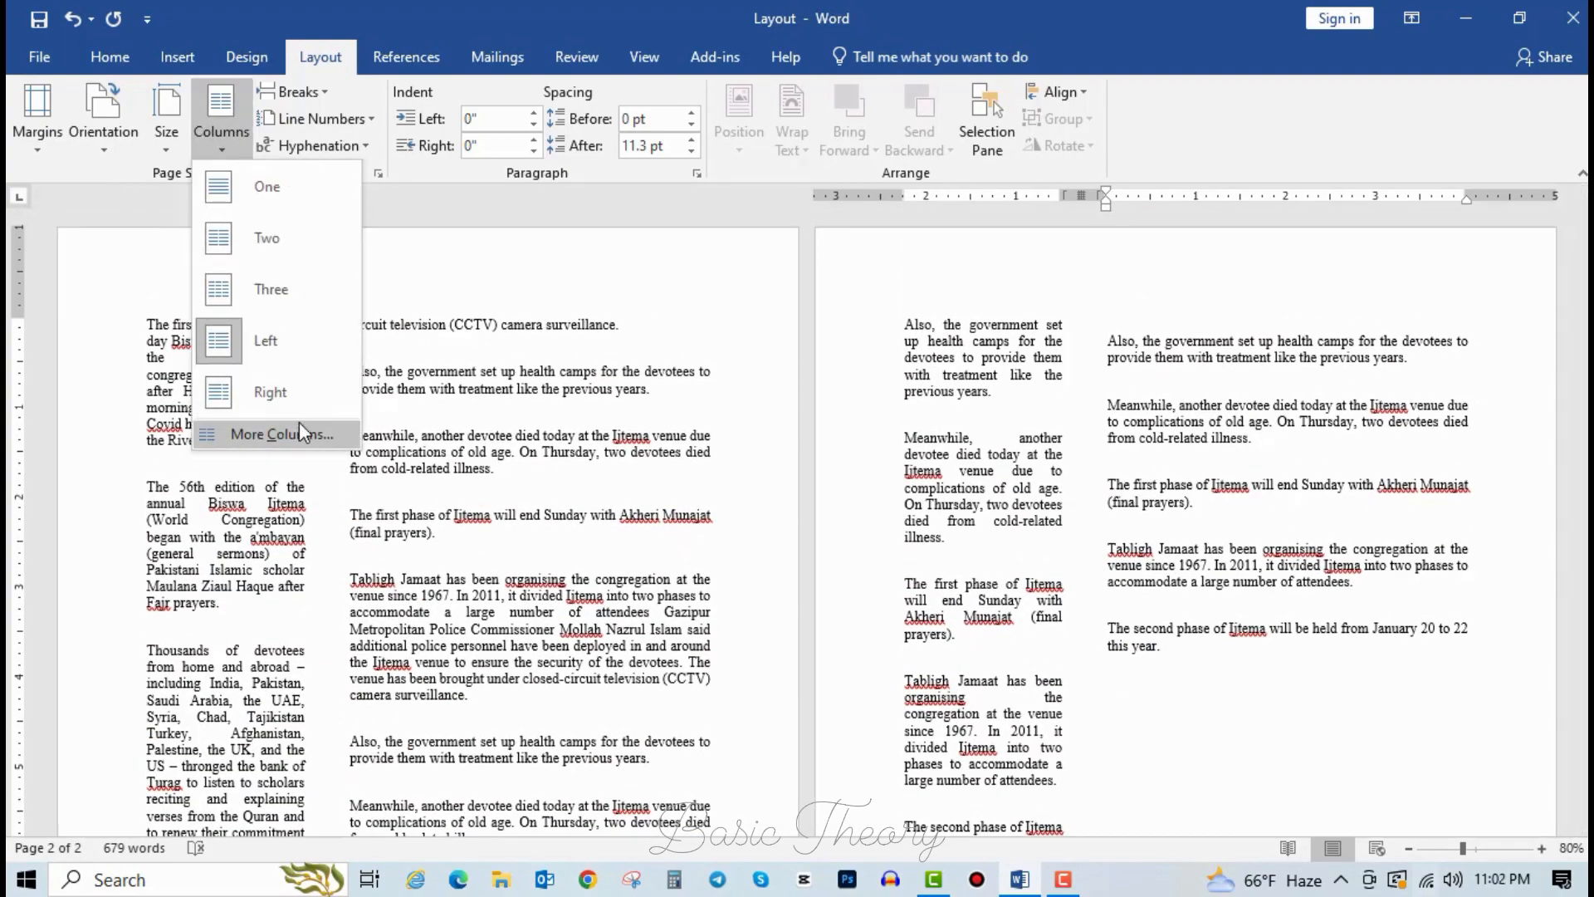
{"action": "left_click", "coordinate": [291, 394]}
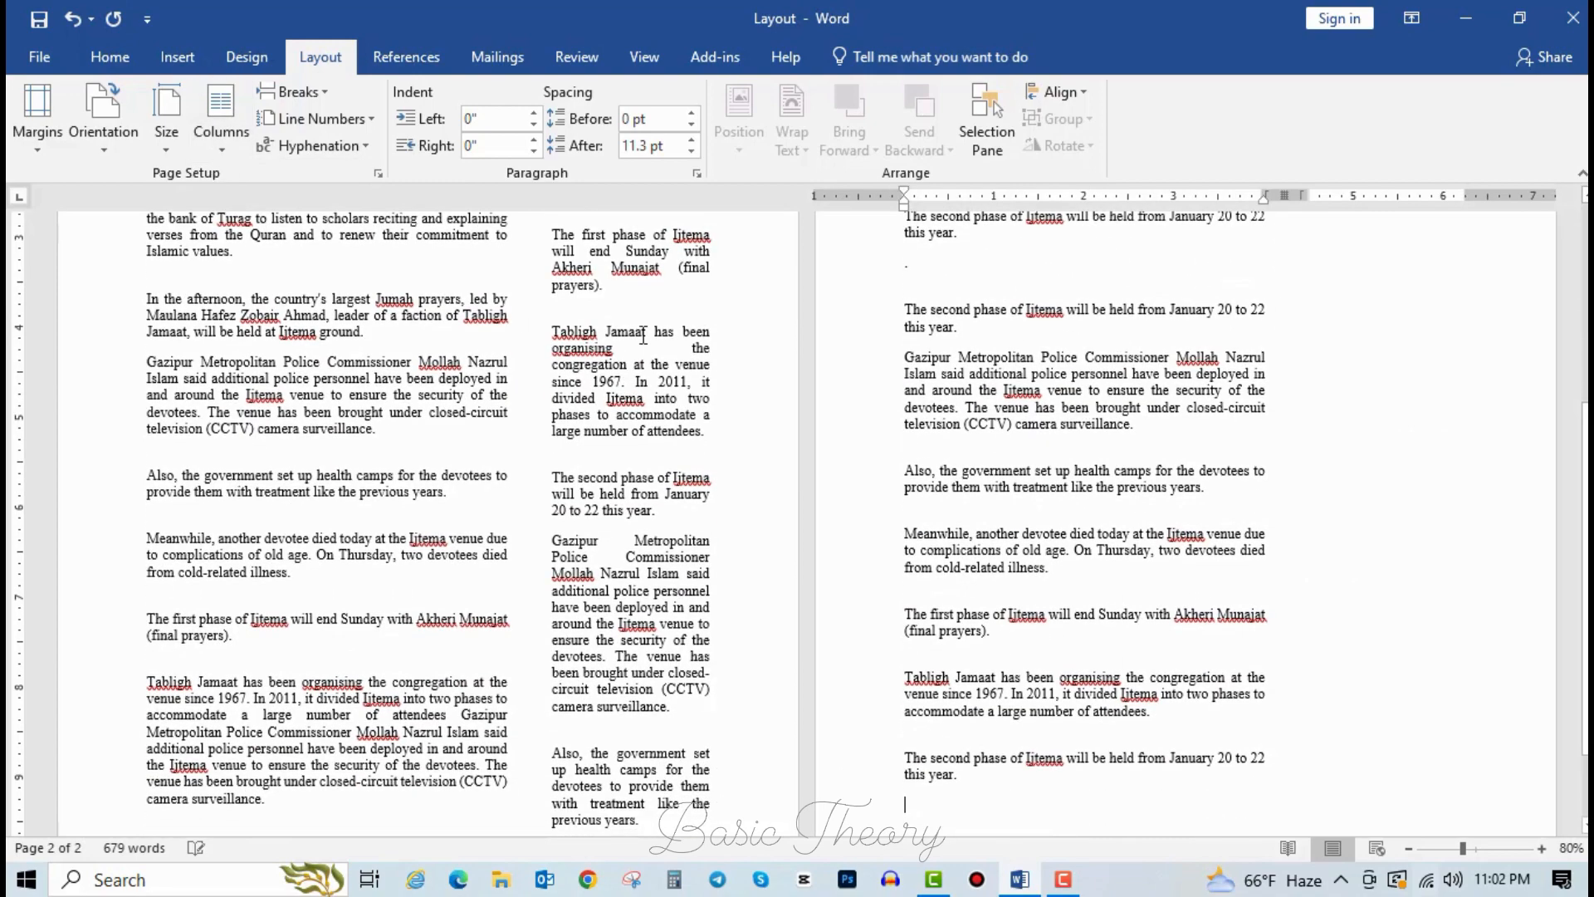
{"action": "scroll", "coordinate": [571, 485], "scroll_direction": "up", "scroll_amount": 6}
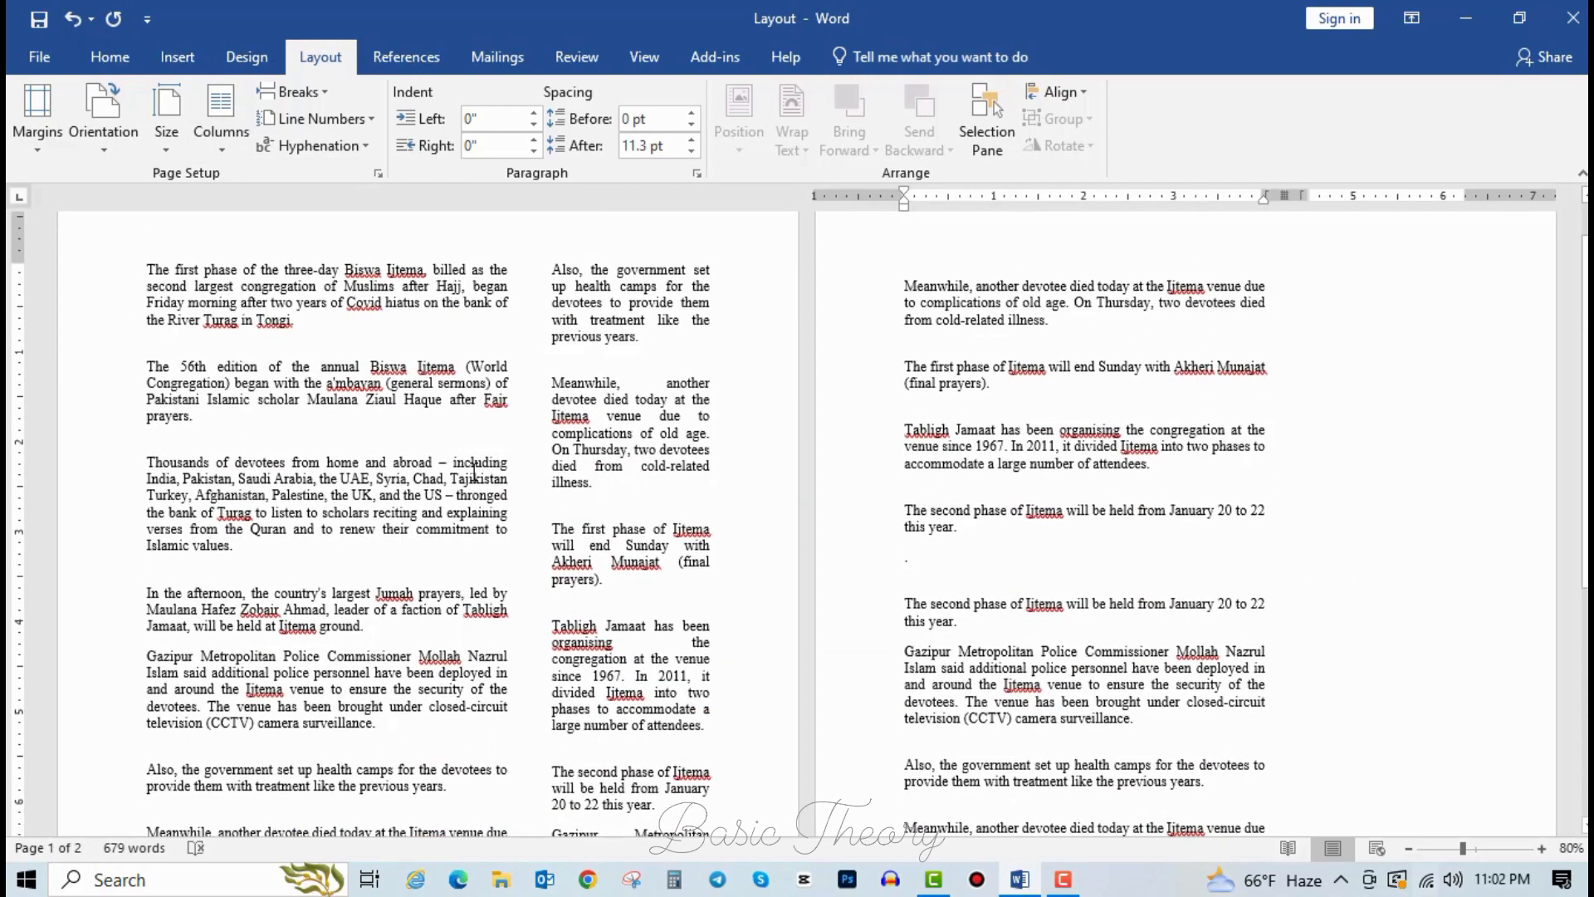
Set the article to 4 columns in the More Columns dialog.
{"action": "left_click", "coordinate": [225, 129]}
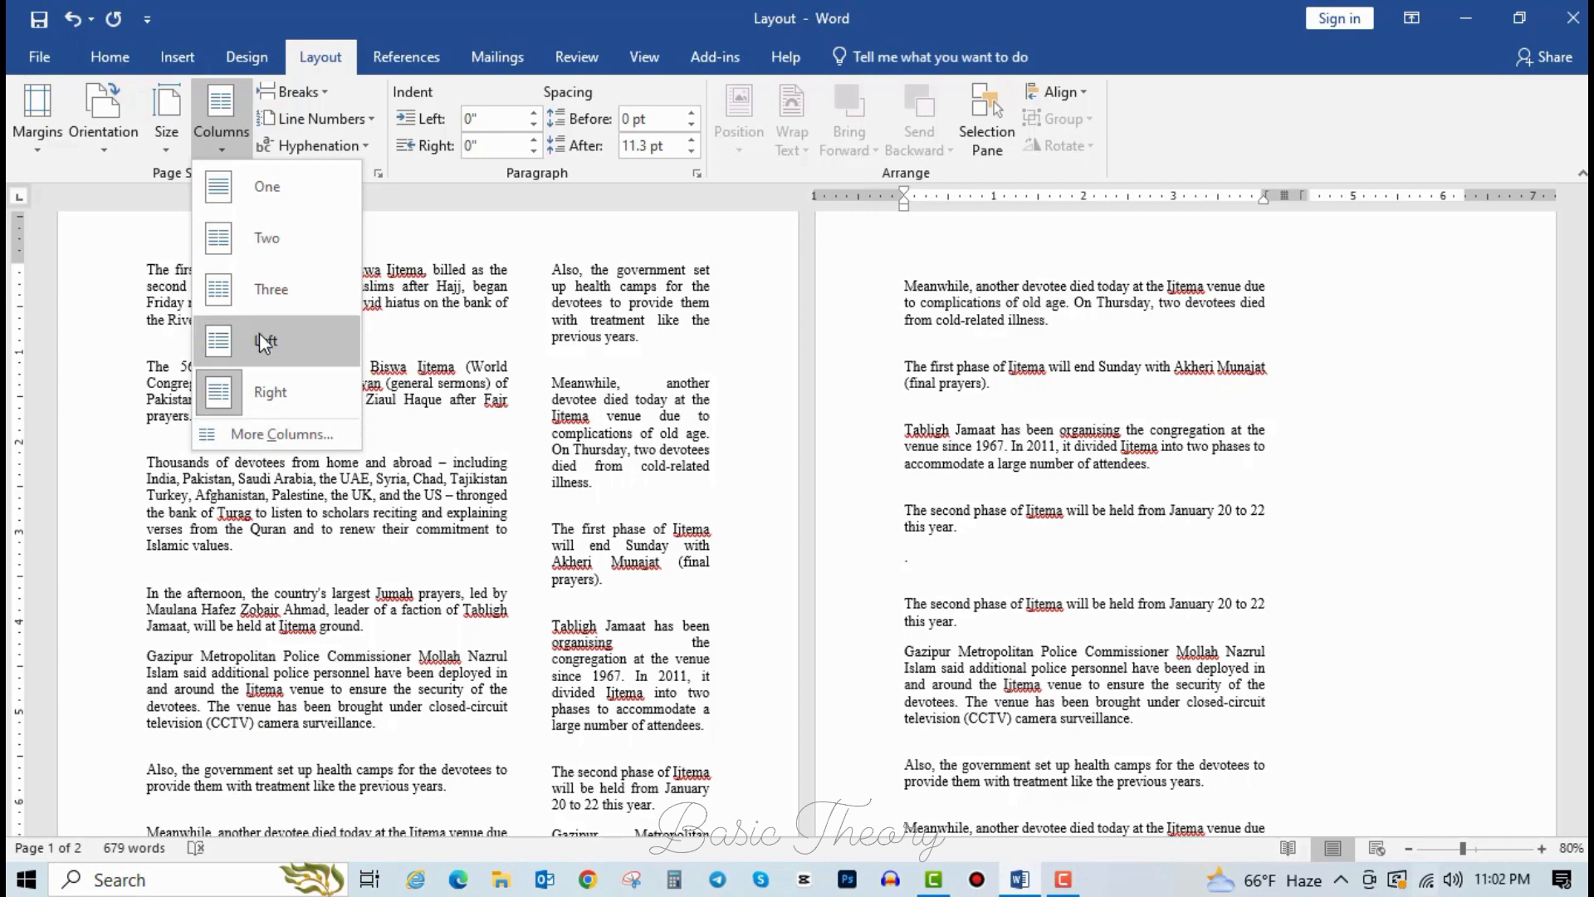
{"action": "left_click", "coordinate": [267, 435]}
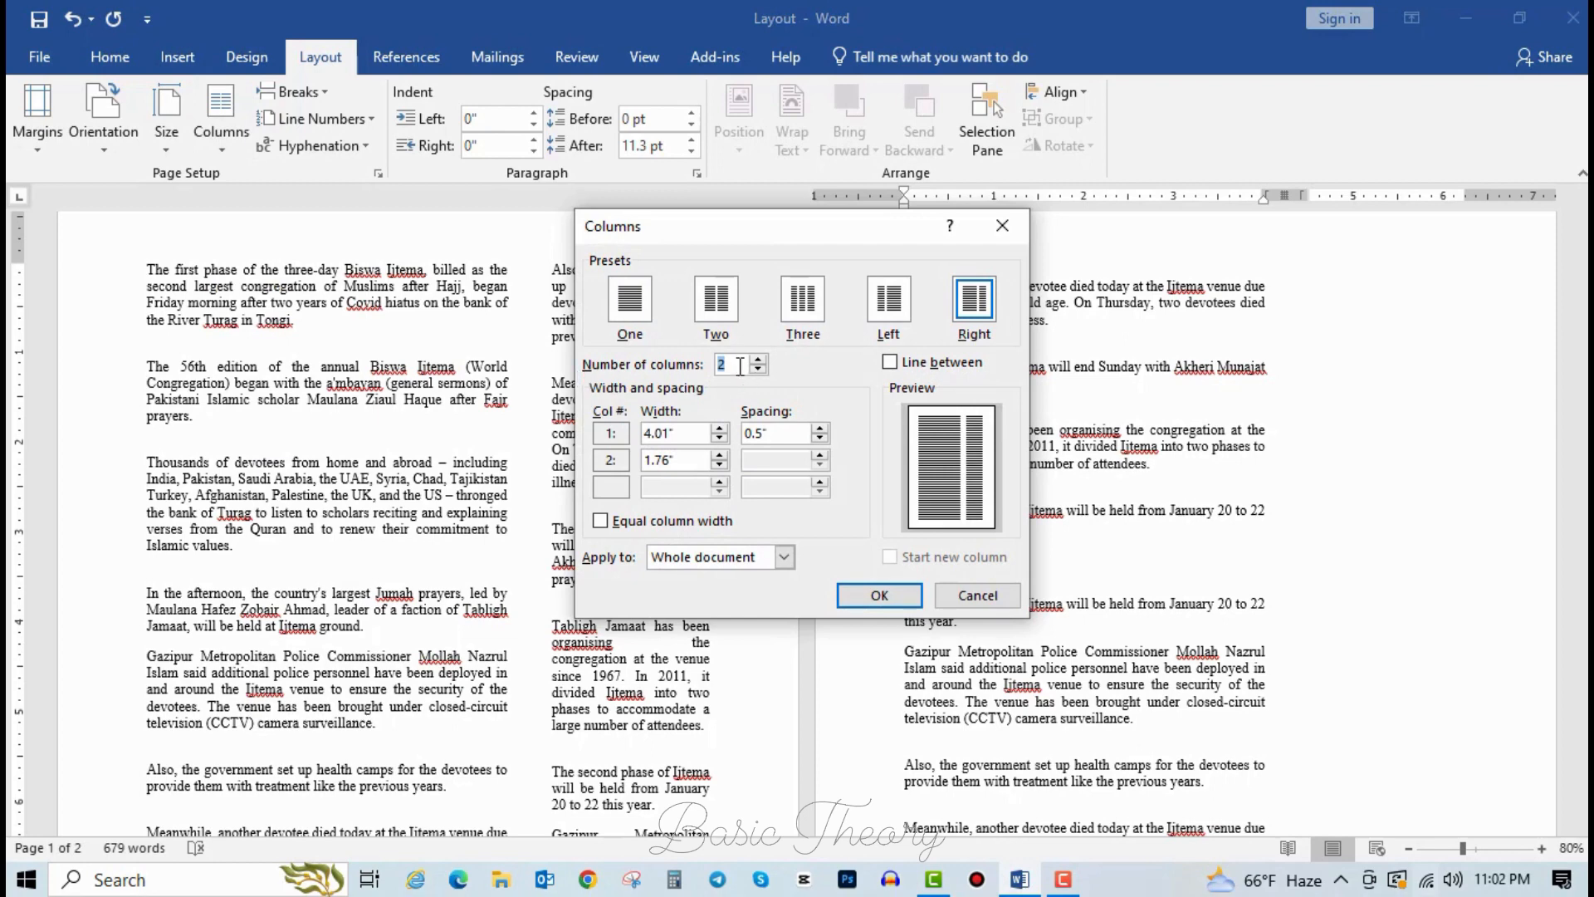
{"action": "type", "text": "4"}
{"action": "left_click", "coordinate": [879, 594]}
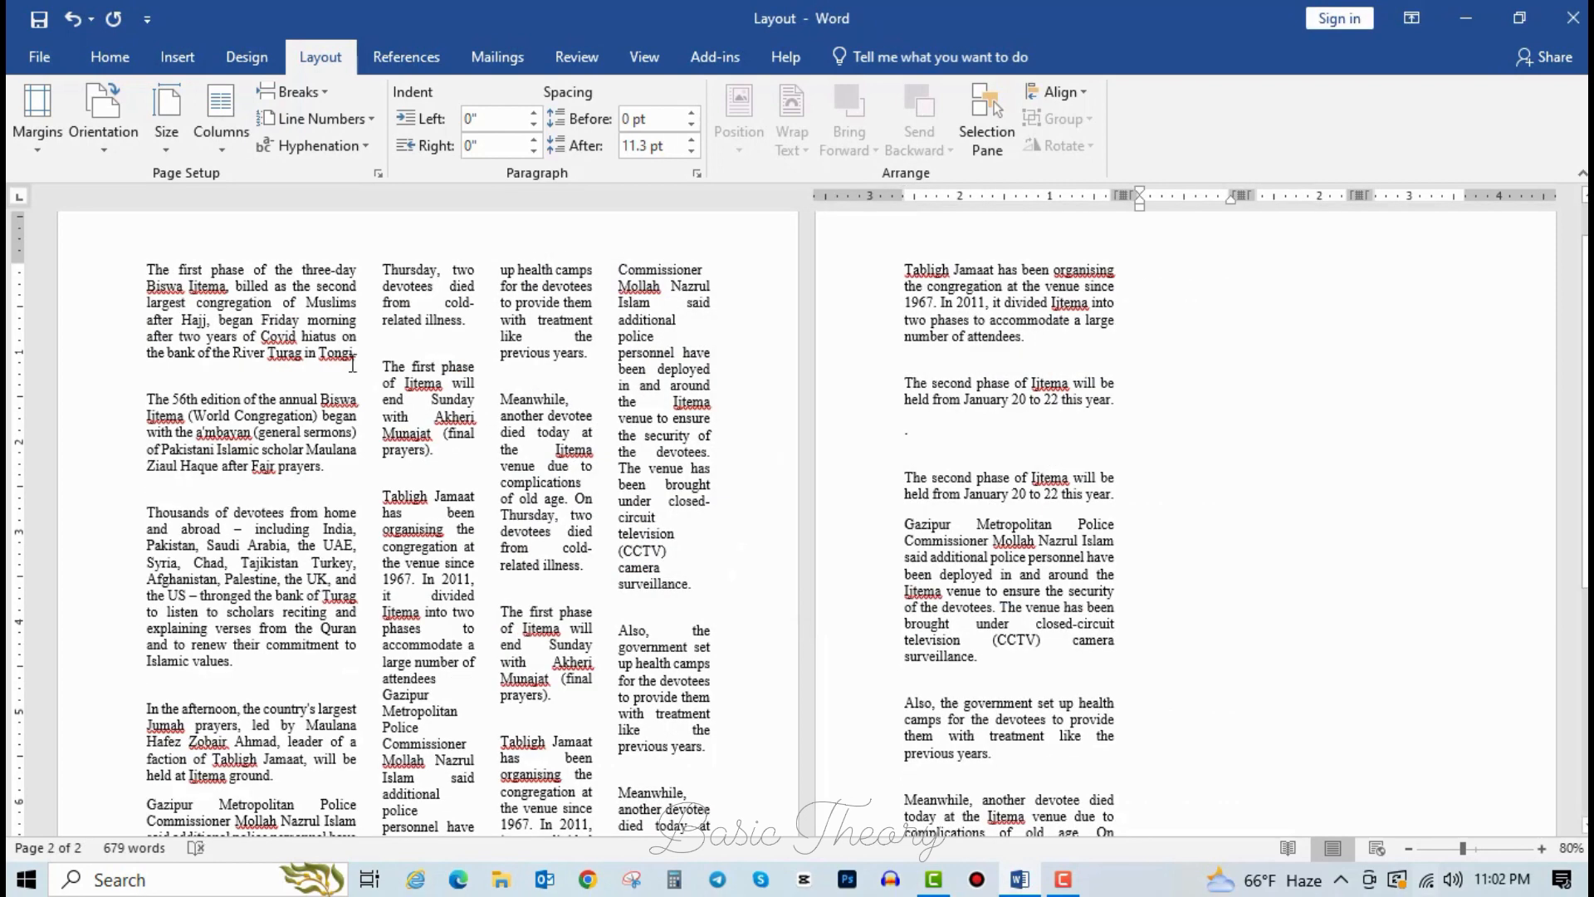
Click through the four columns, then return the article to one column.
{"action": "left_click", "coordinate": [331, 326]}
{"action": "left_click", "coordinate": [593, 470]}
{"action": "left_click", "coordinate": [619, 418]}
{"action": "left_click", "coordinate": [384, 435]}
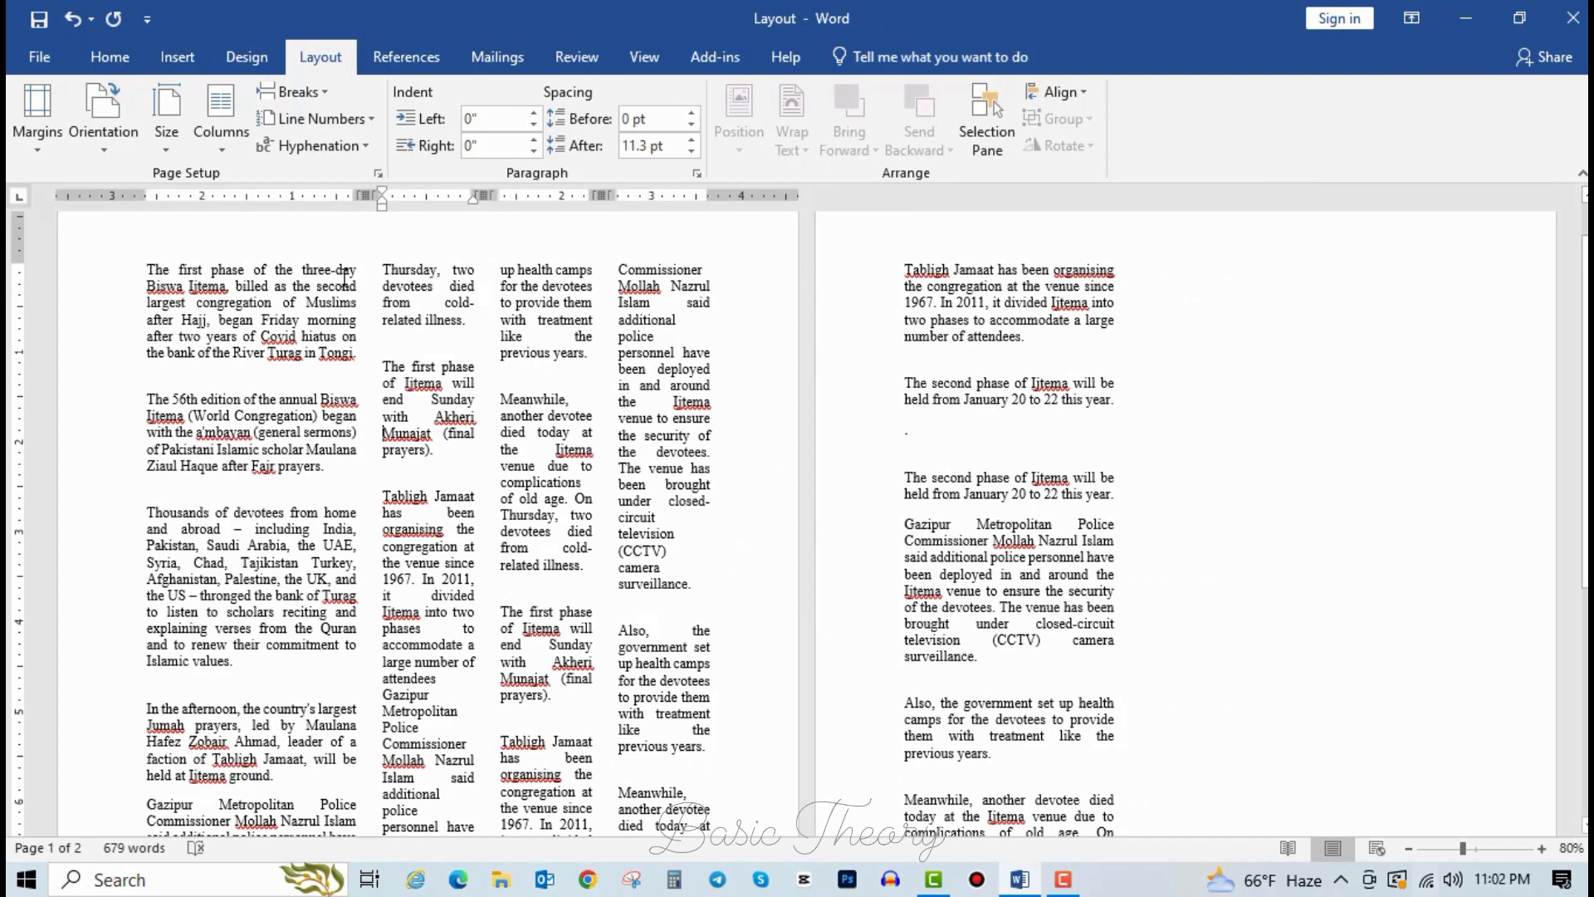
{"action": "left_click", "coordinate": [222, 141]}
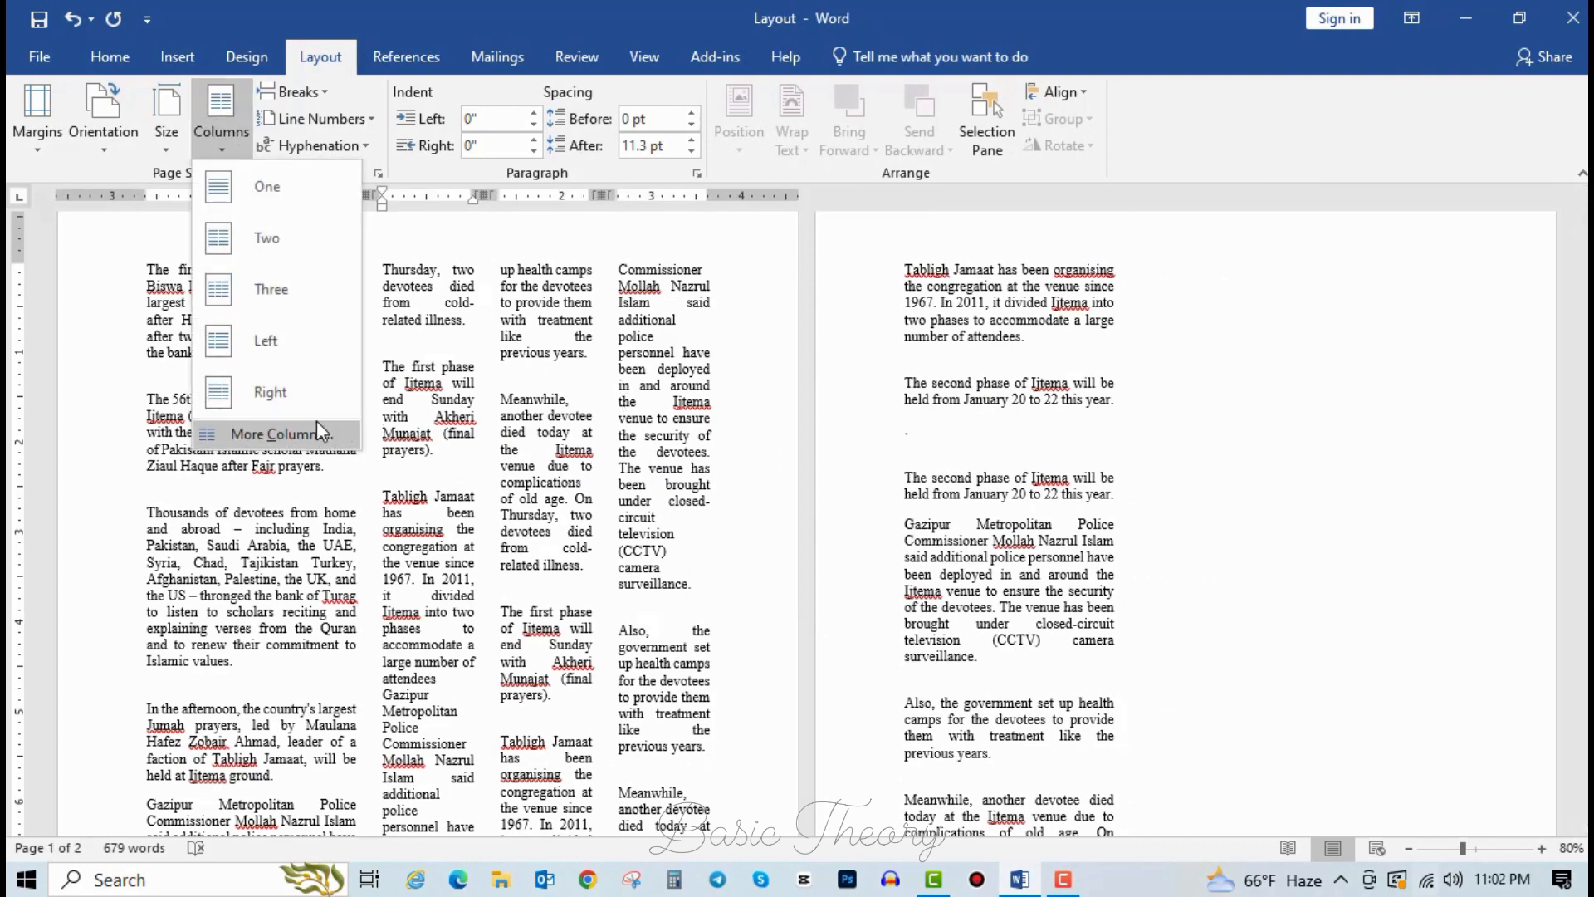
{"action": "left_click", "coordinate": [249, 188]}
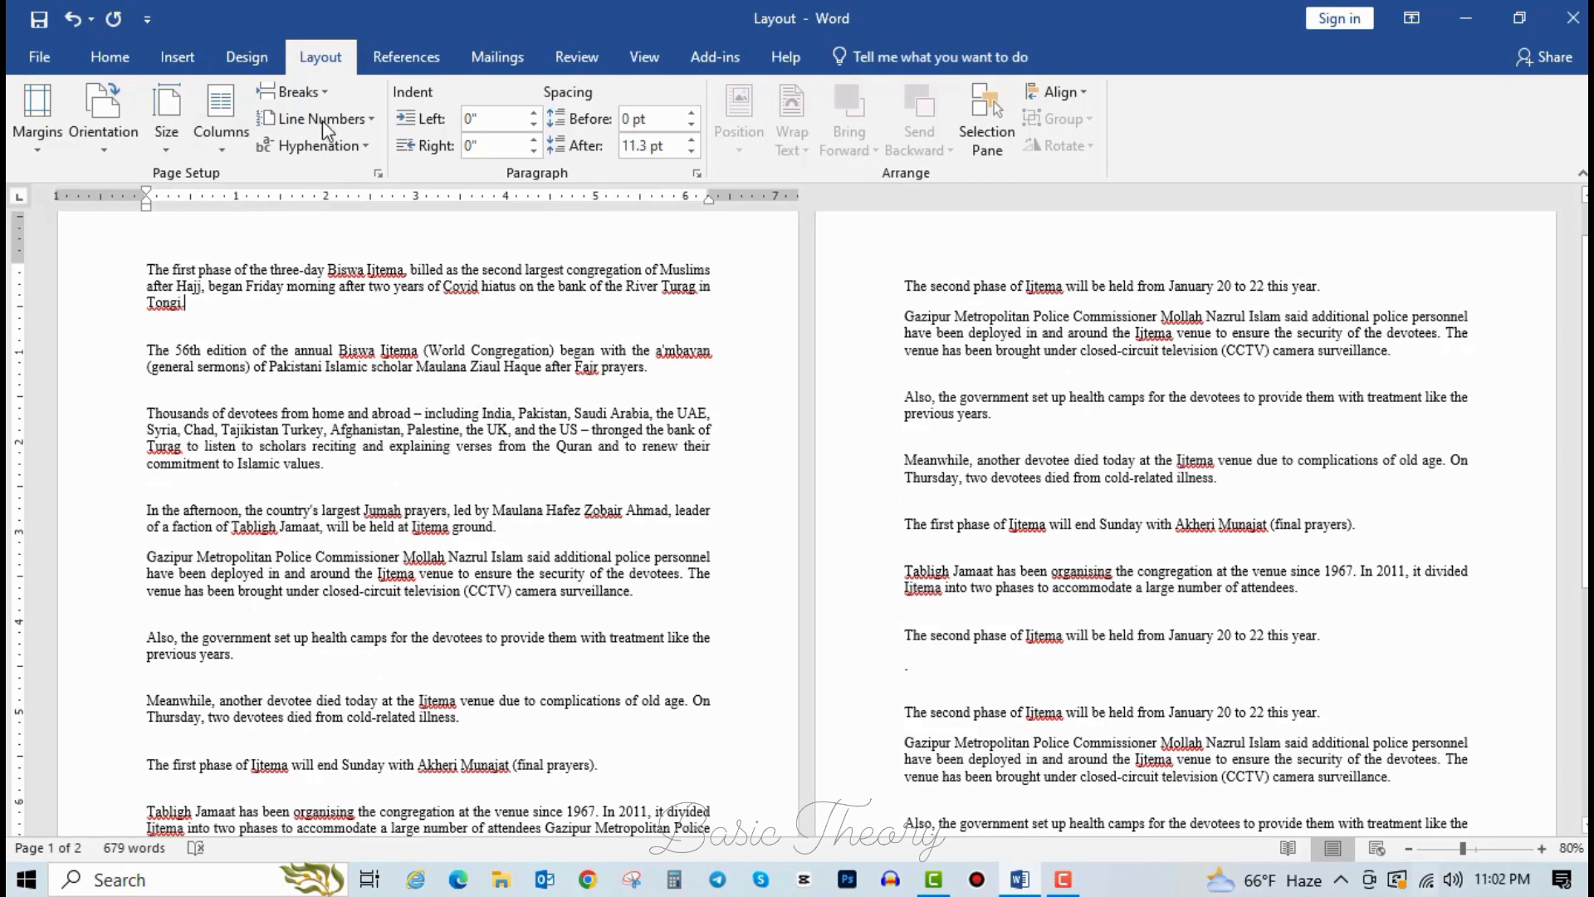
Insert a page break after the second paragraph, before 'Thousands'.
{"action": "scroll", "coordinate": [291, 147], "scroll_direction": "up", "scroll_amount": 3}
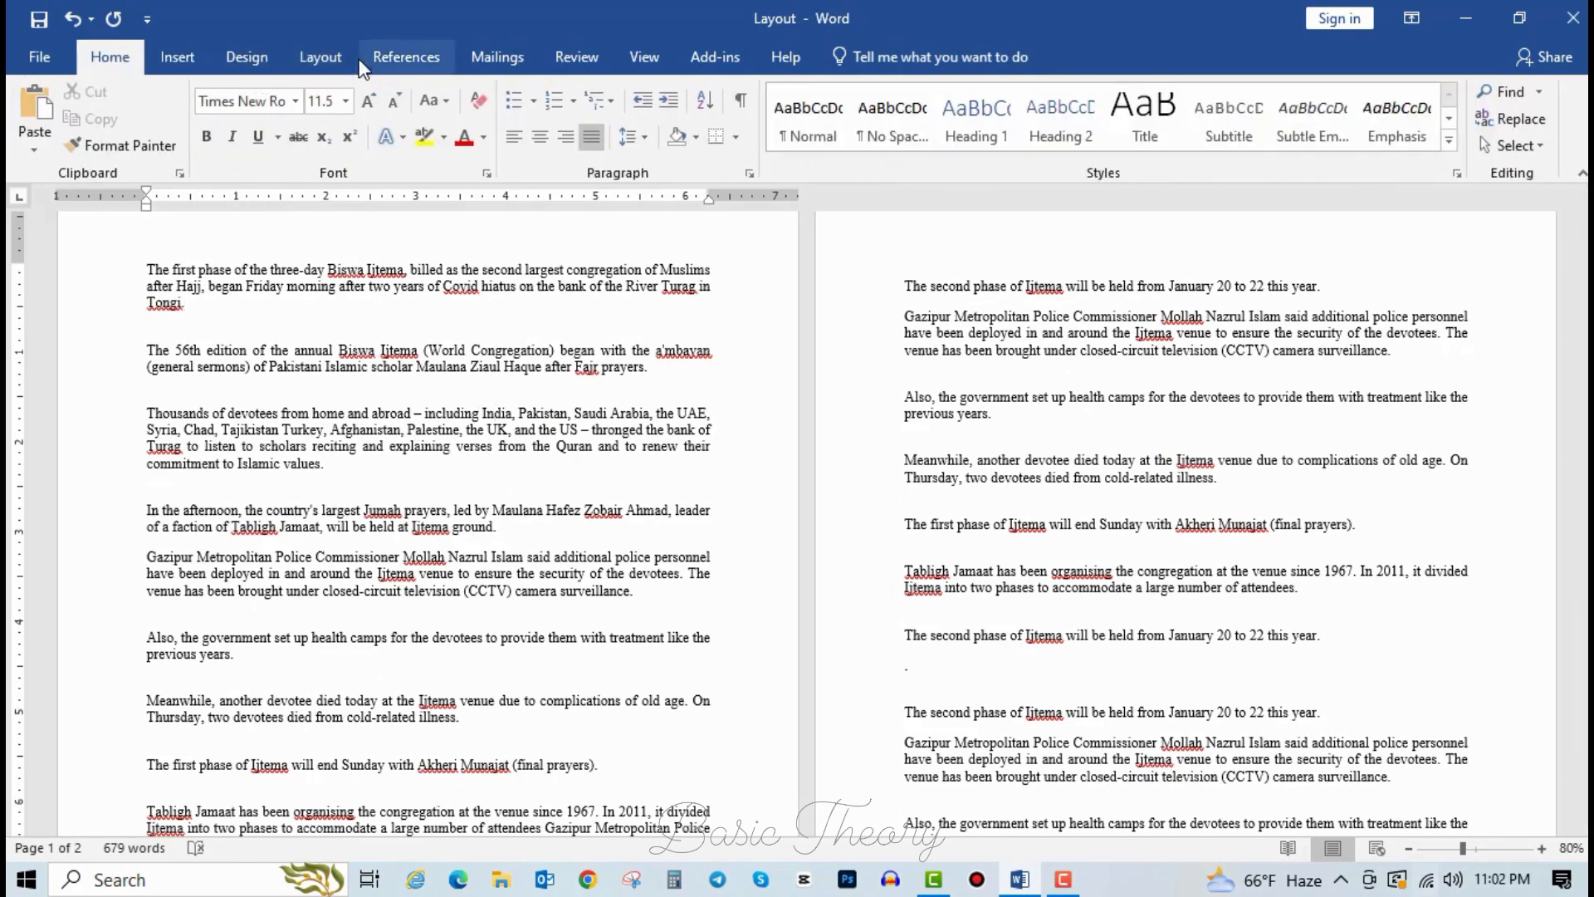
{"action": "left_click", "coordinate": [325, 58]}
{"action": "left_click", "coordinate": [326, 97]}
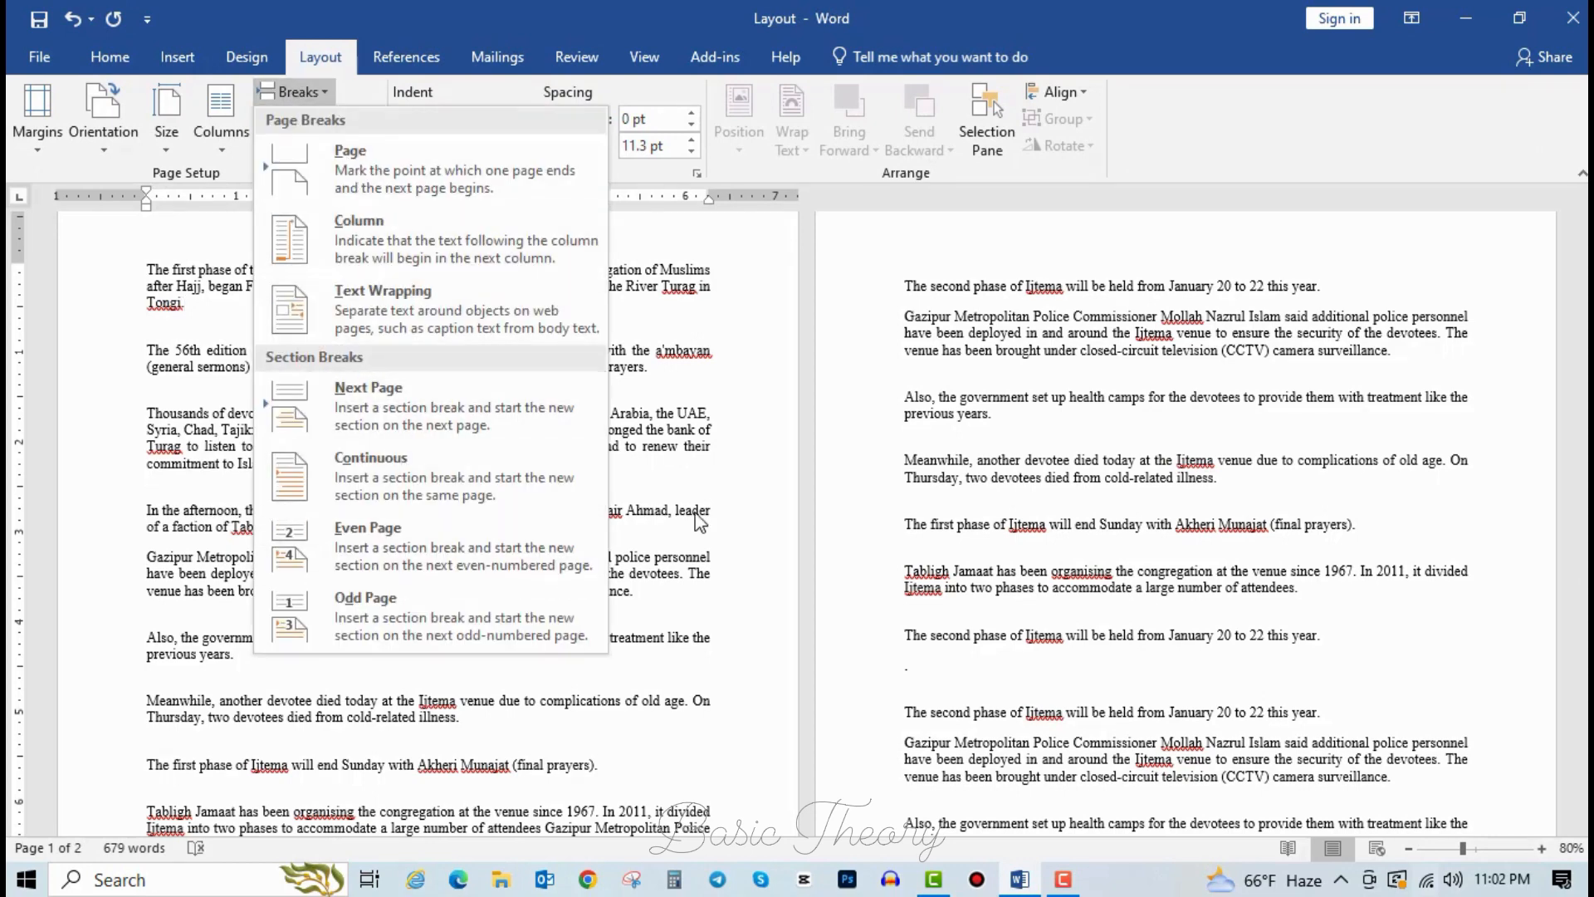
{"action": "left_click", "coordinate": [711, 429]}
{"action": "left_click", "coordinate": [191, 466]}
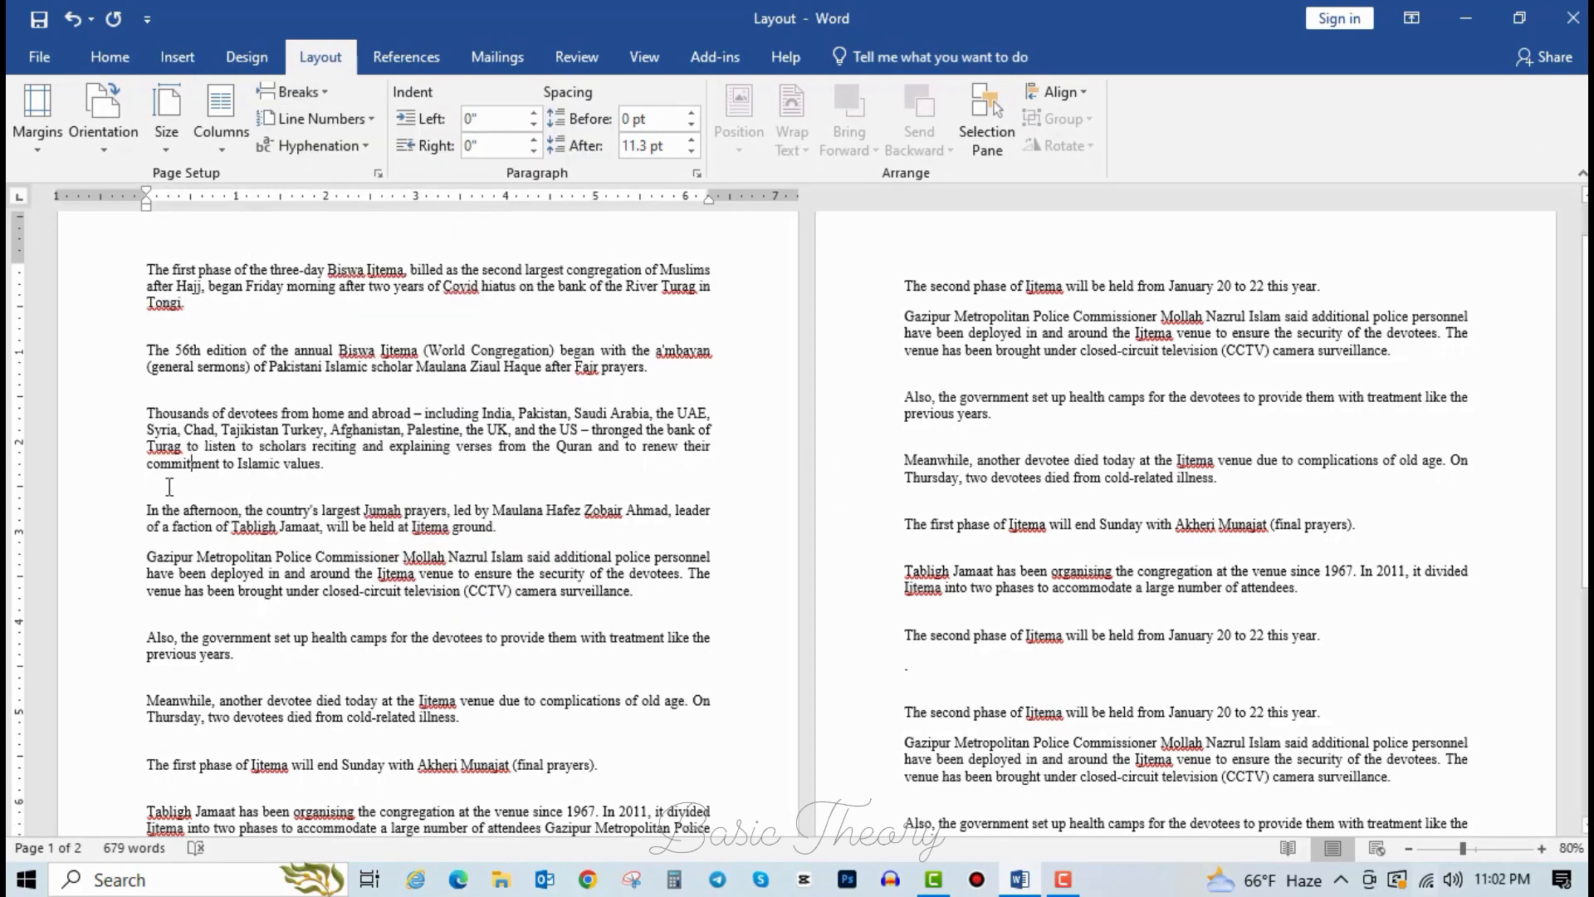
{"action": "left_click", "coordinate": [170, 492]}
{"action": "scroll", "coordinate": [174, 385], "scroll_direction": "up", "scroll_amount": 2}
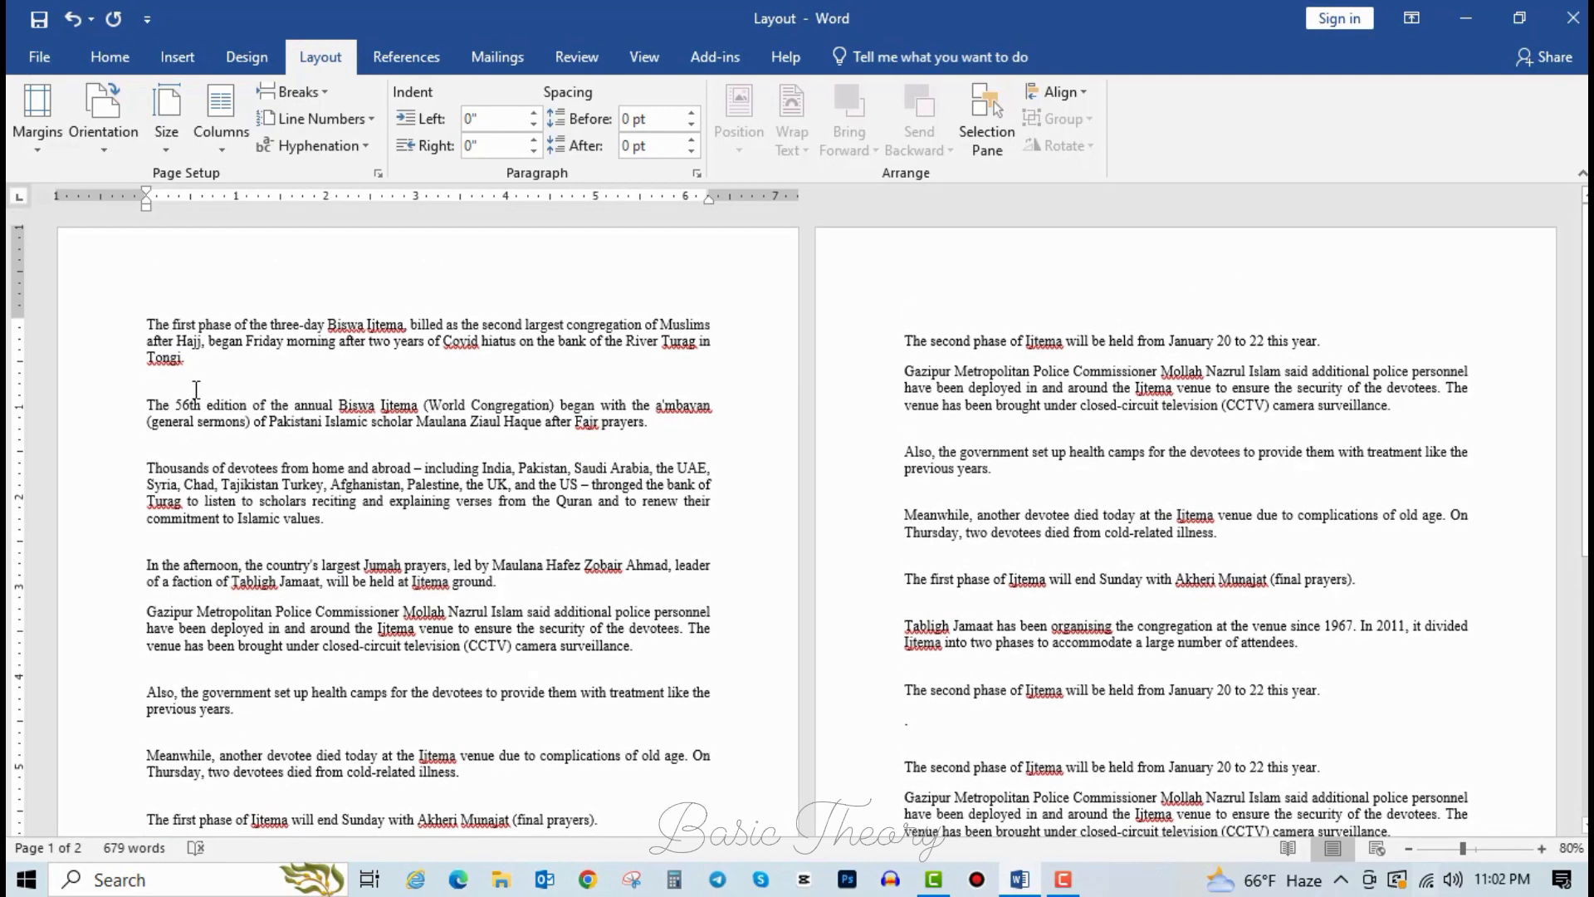
{"action": "left_click", "coordinate": [310, 95]}
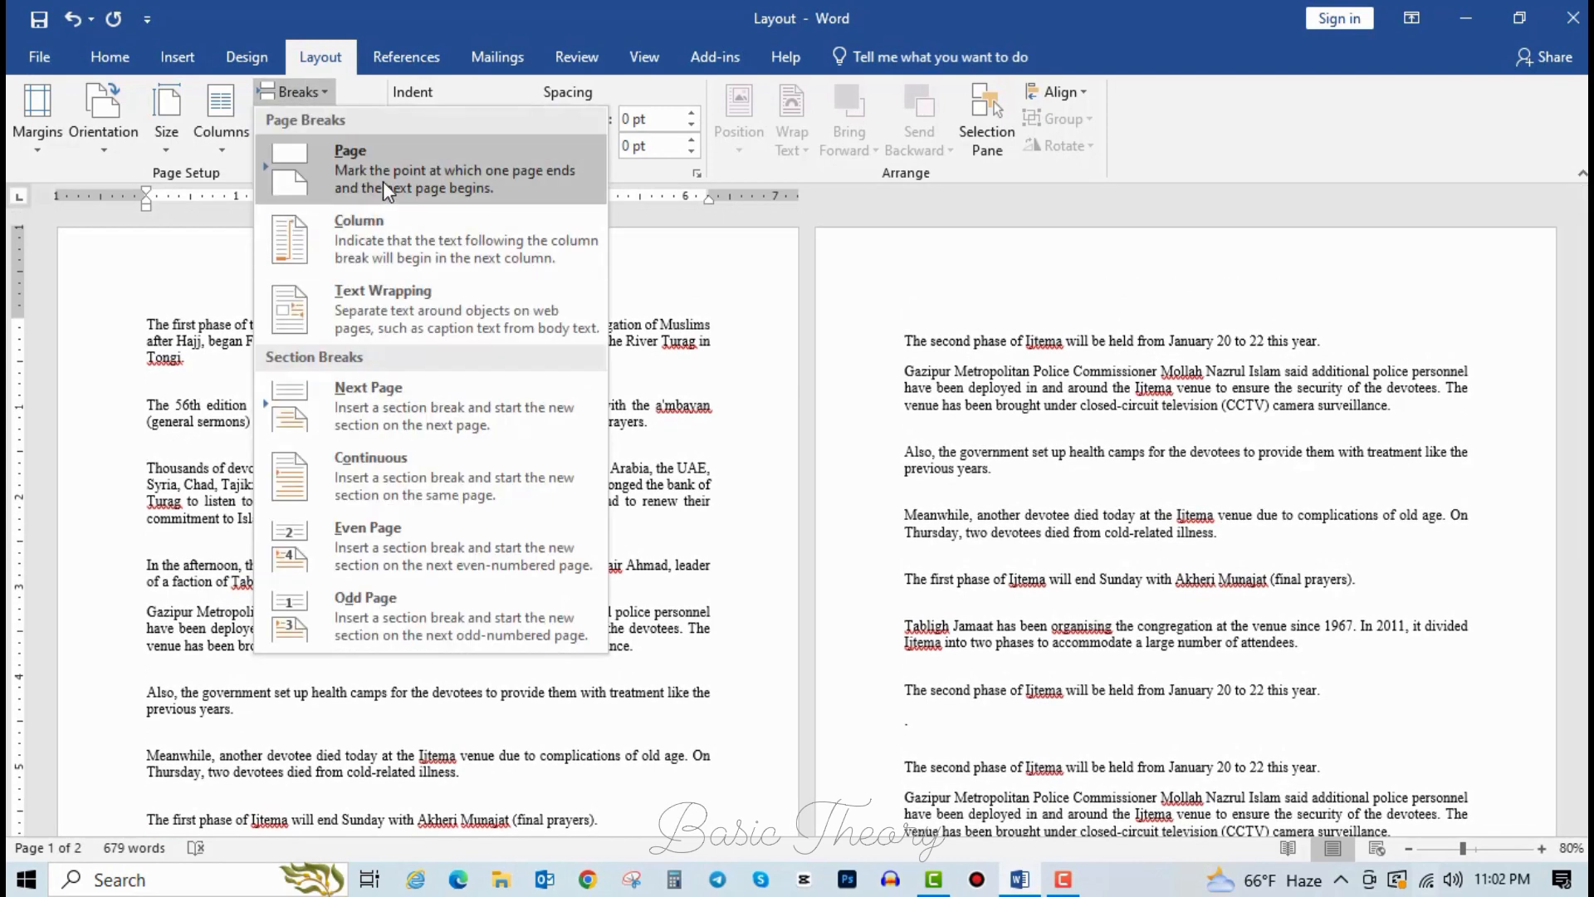
{"action": "left_click", "coordinate": [382, 181]}
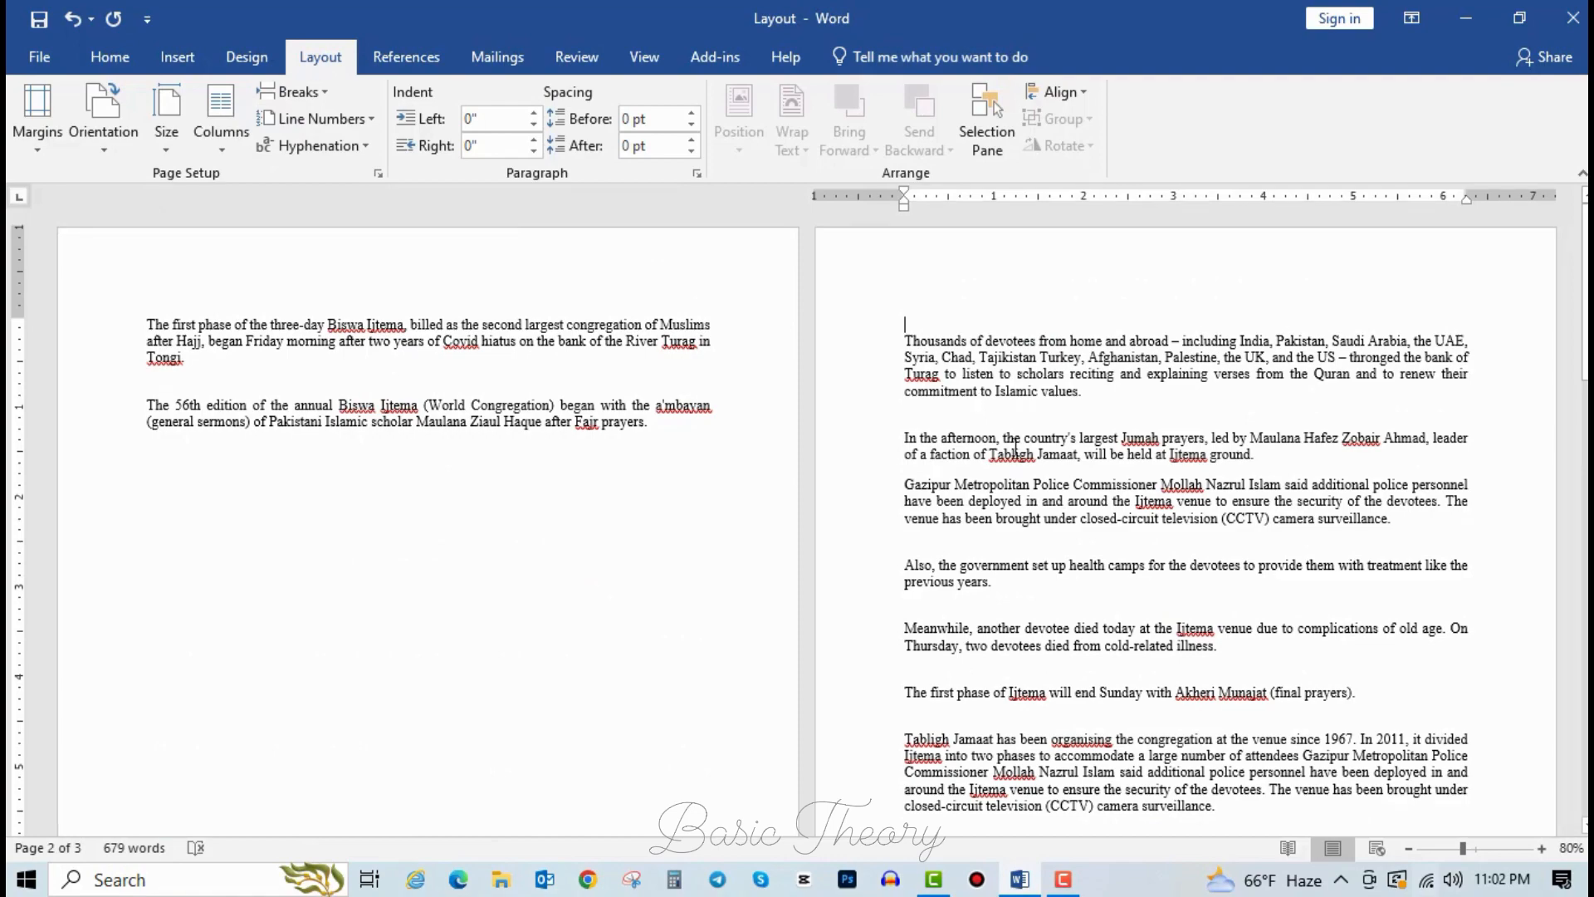
{"action": "scroll", "coordinate": [1013, 459], "scroll_direction": "down", "scroll_amount": 10}
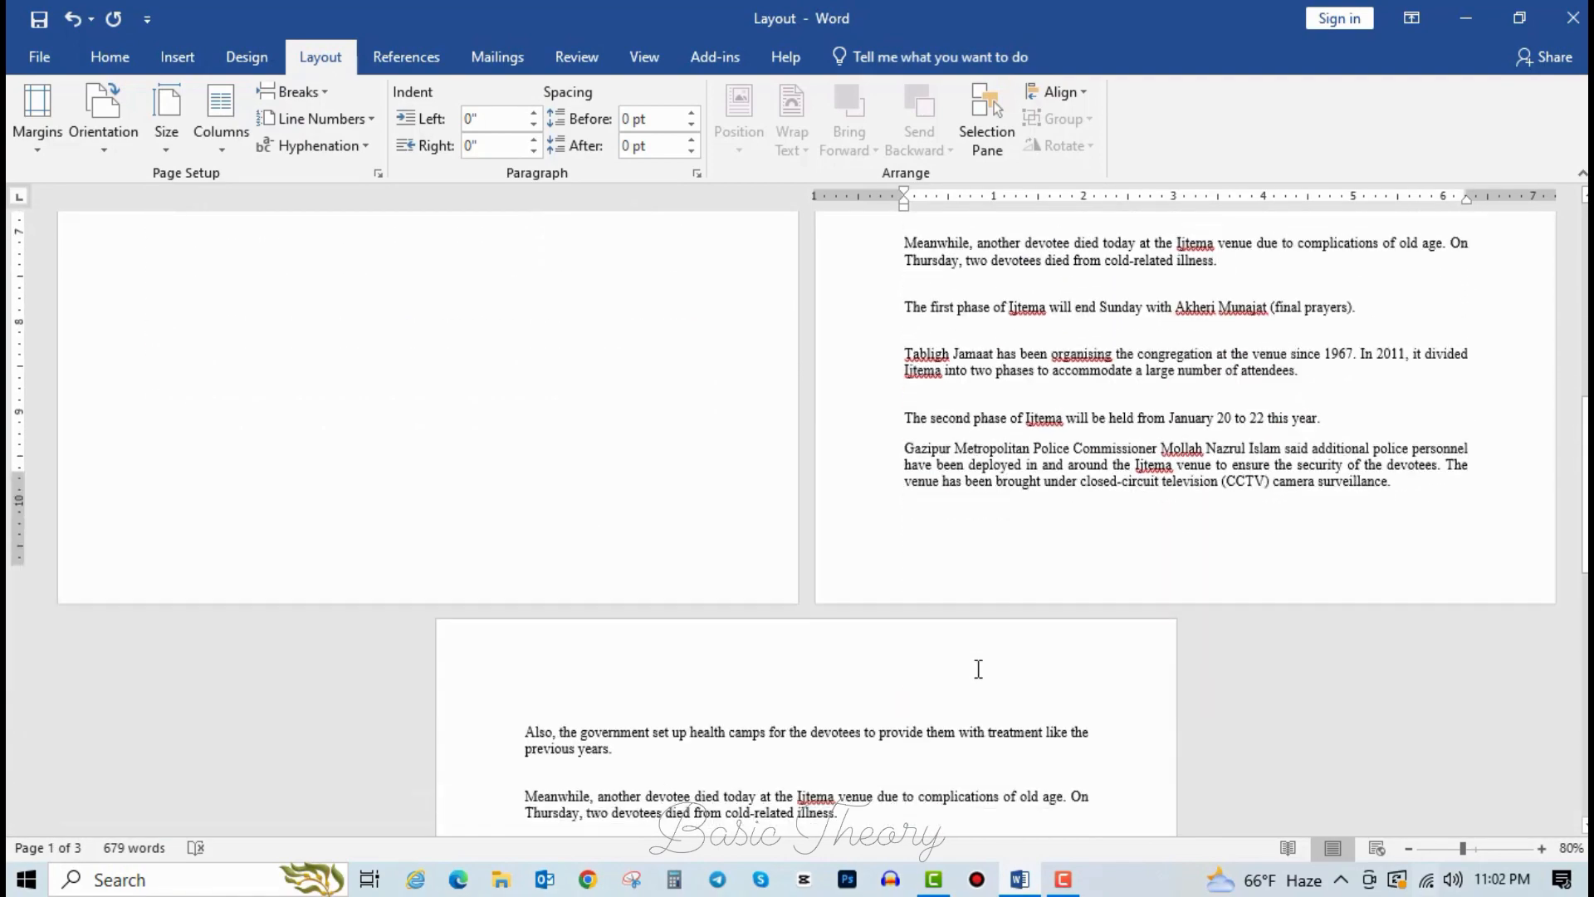
{"action": "scroll", "coordinate": [978, 669], "scroll_direction": "up", "scroll_amount": 5}
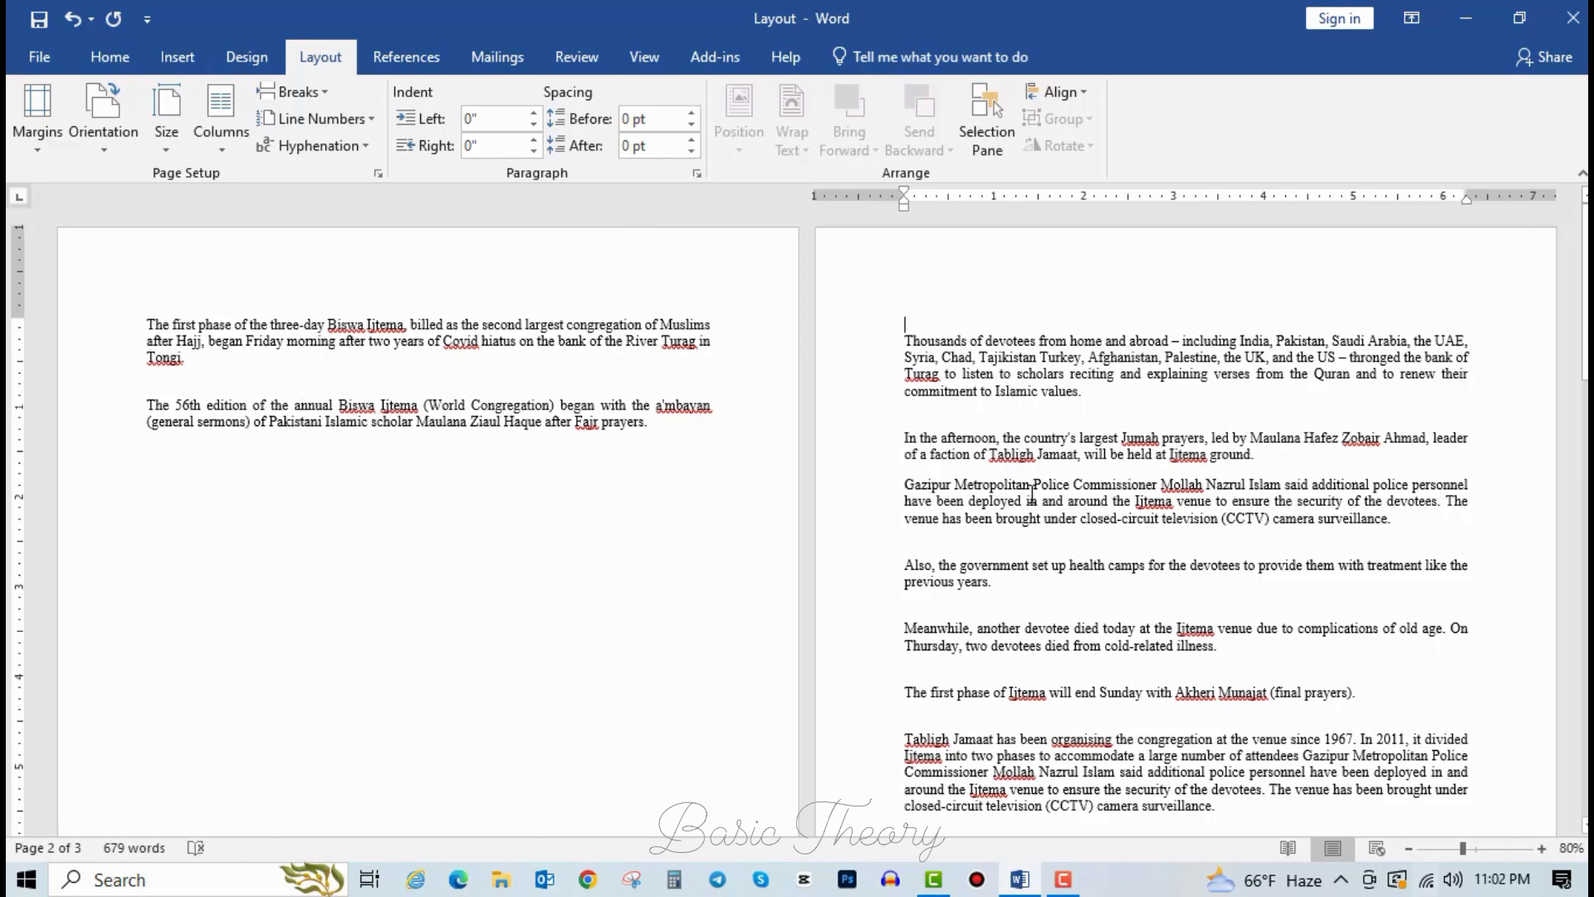
Undo the page break and bring up the Columns choices.
{"action": "left_click", "coordinate": [1058, 394]}
{"action": "key", "text": "ctrl+z"}
{"action": "left_click", "coordinate": [224, 133]}
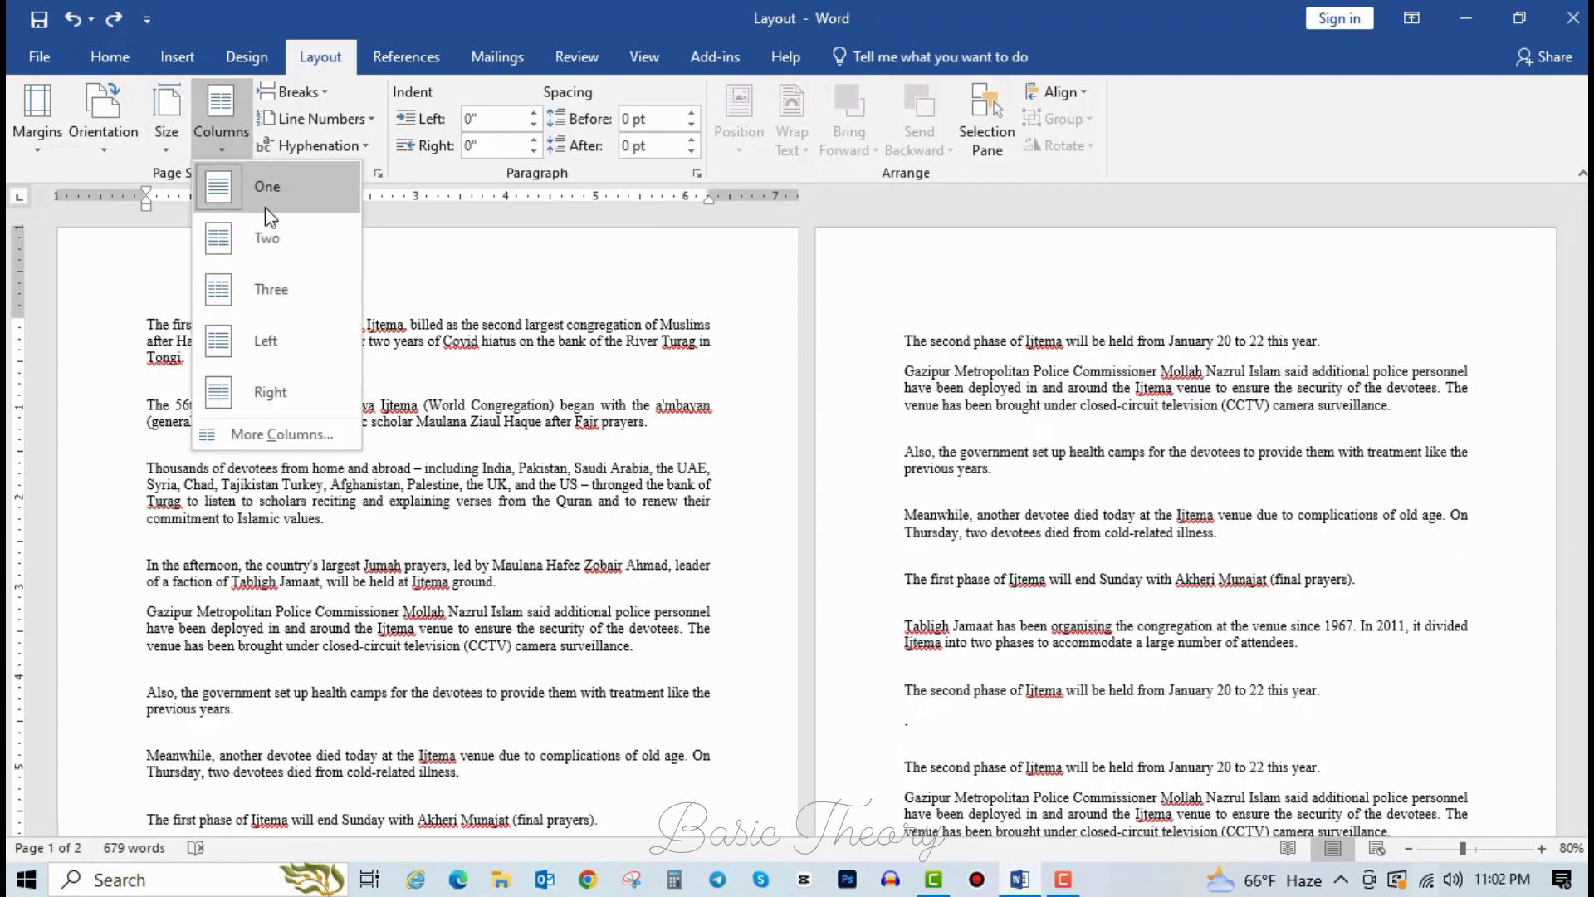
Split the article into two columns and try a page break before 'Thousands', then undo it.
{"action": "left_click", "coordinate": [272, 228]}
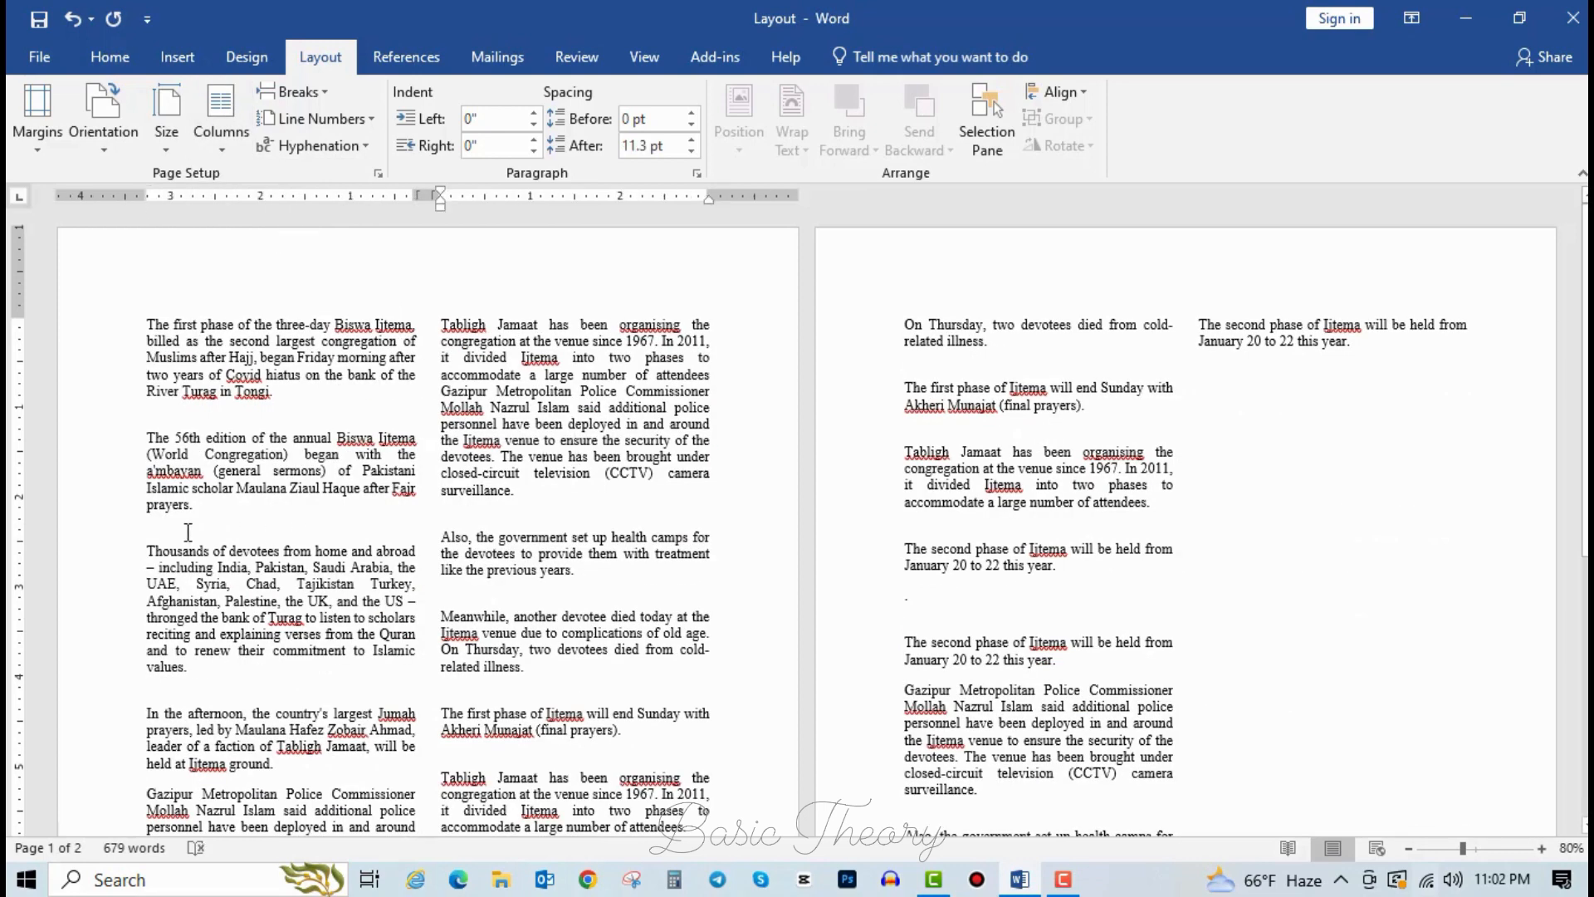
{"action": "left_click", "coordinate": [187, 532]}
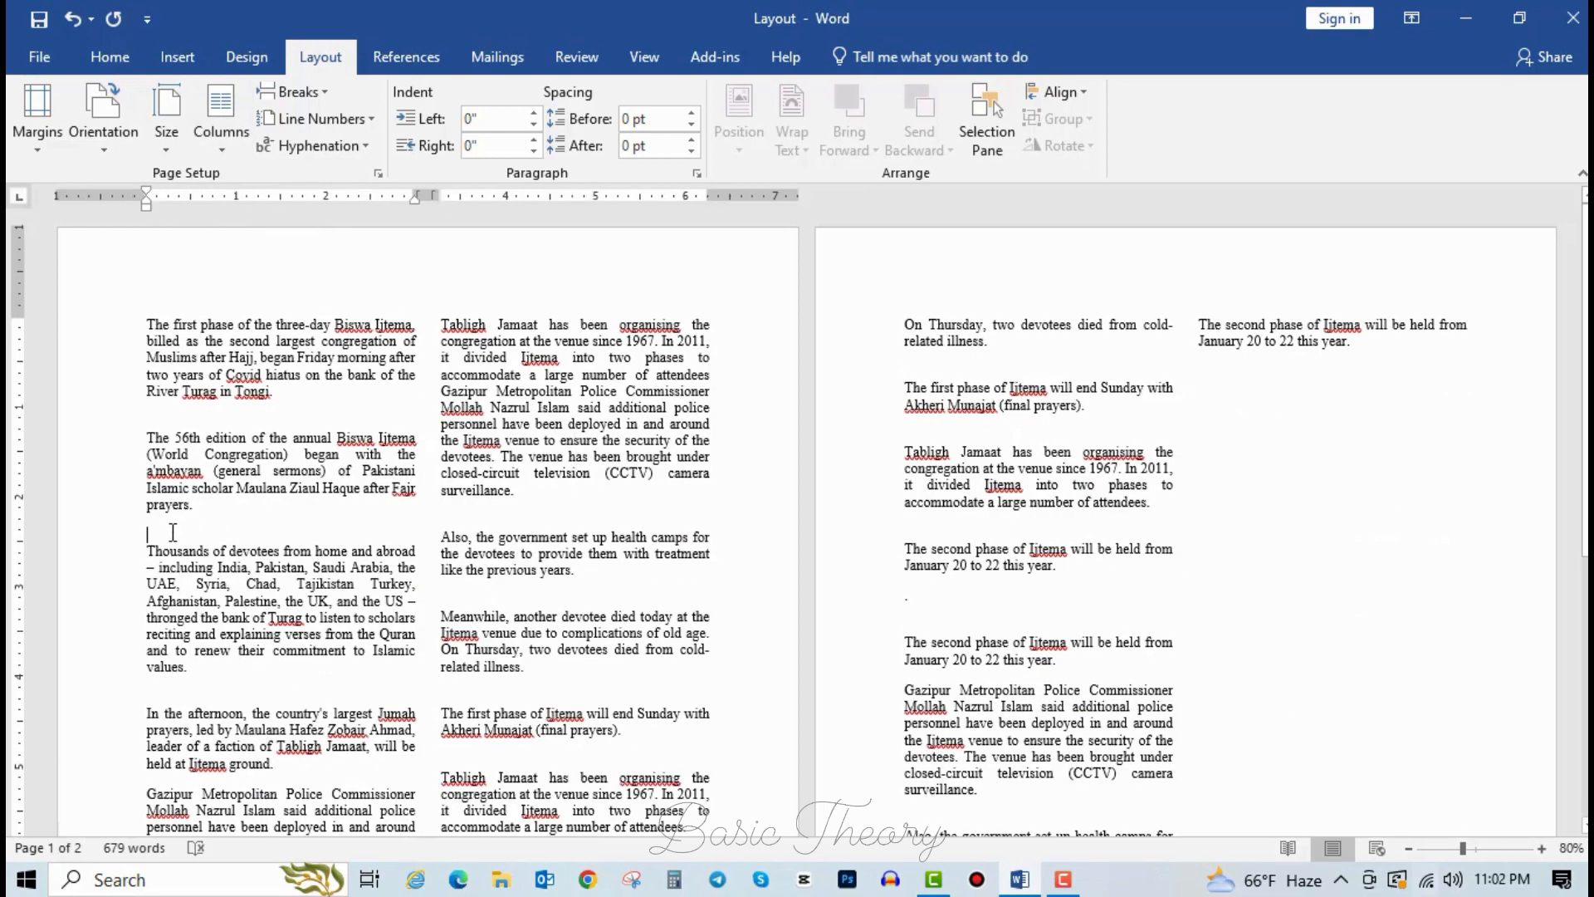
{"action": "left_click", "coordinate": [328, 98]}
{"action": "left_click", "coordinate": [319, 153]}
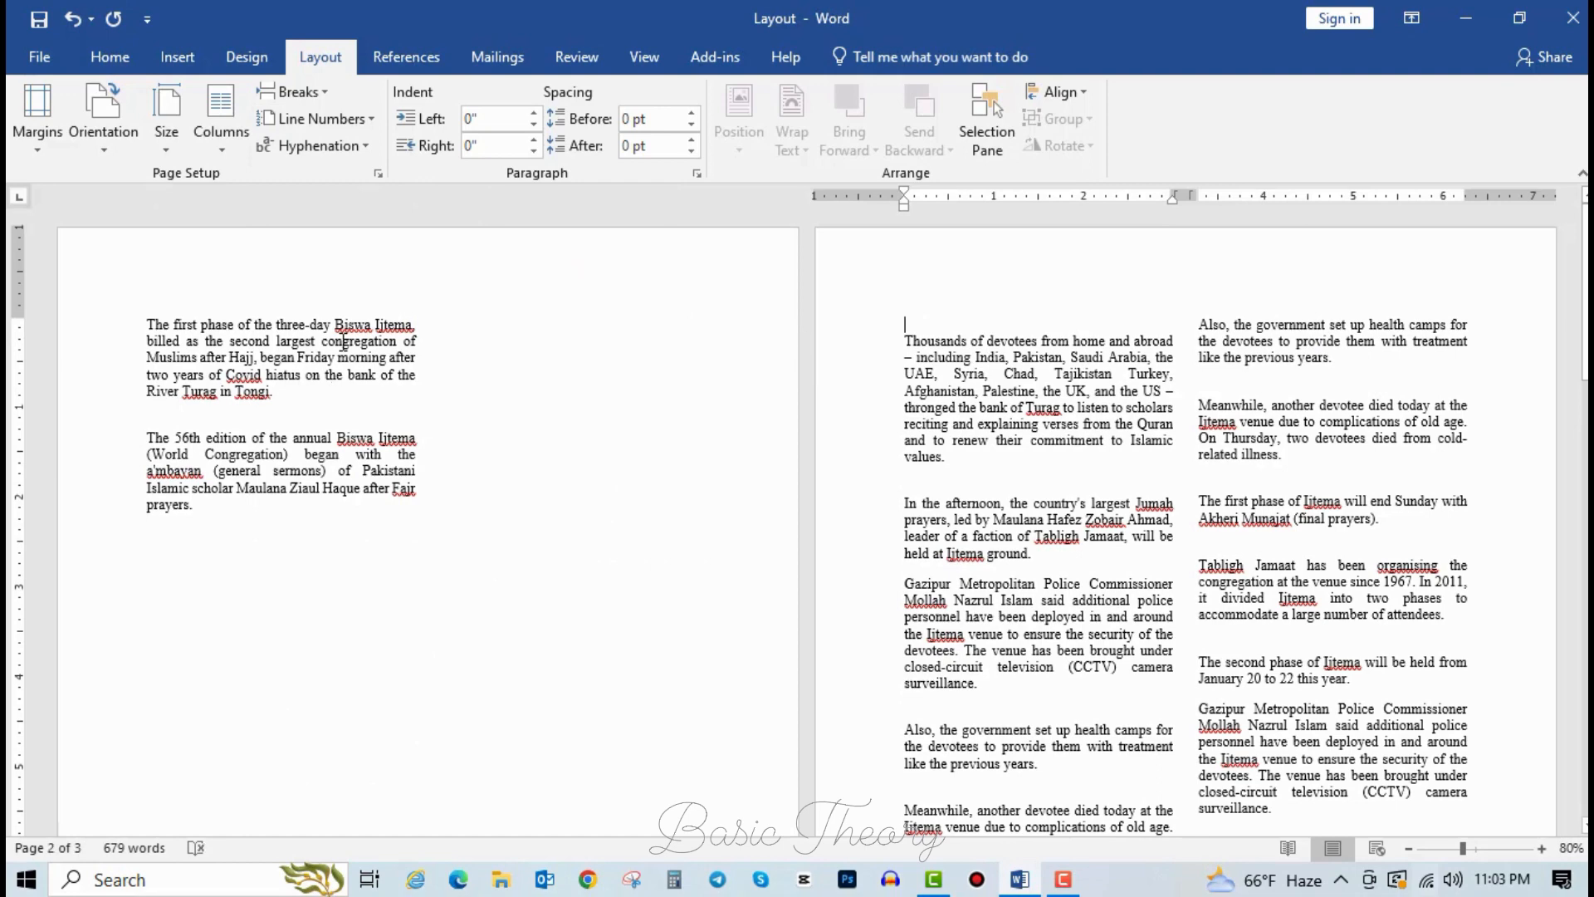
{"action": "left_click", "coordinate": [544, 303]}
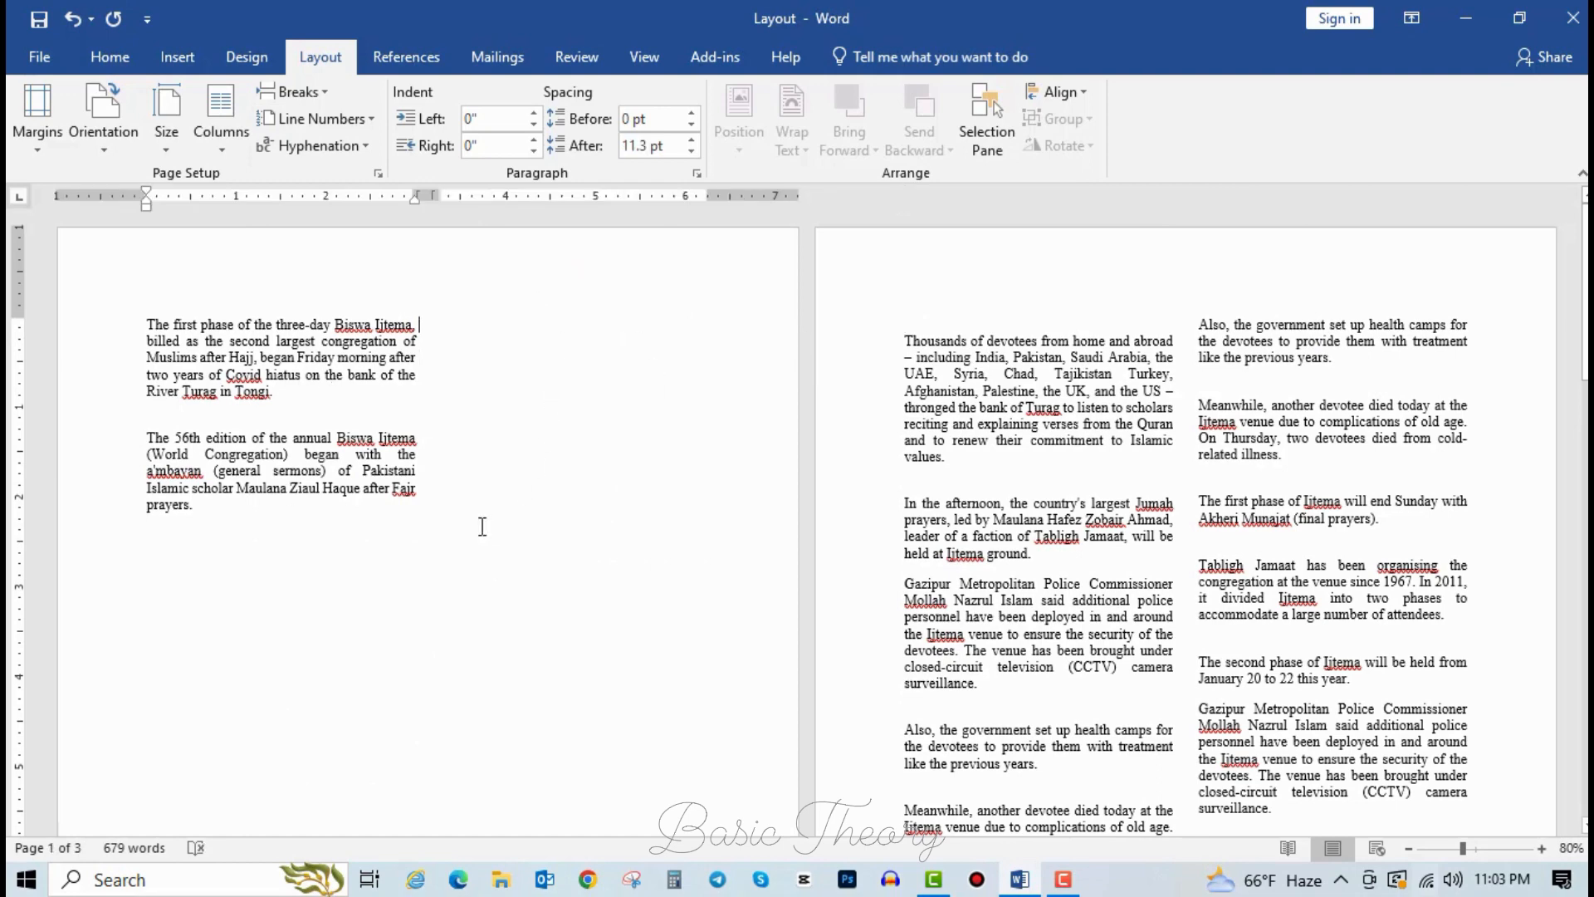
{"action": "left_click", "coordinate": [274, 615]}
{"action": "scroll", "coordinate": [370, 490], "scroll_direction": "down", "scroll_amount": 4}
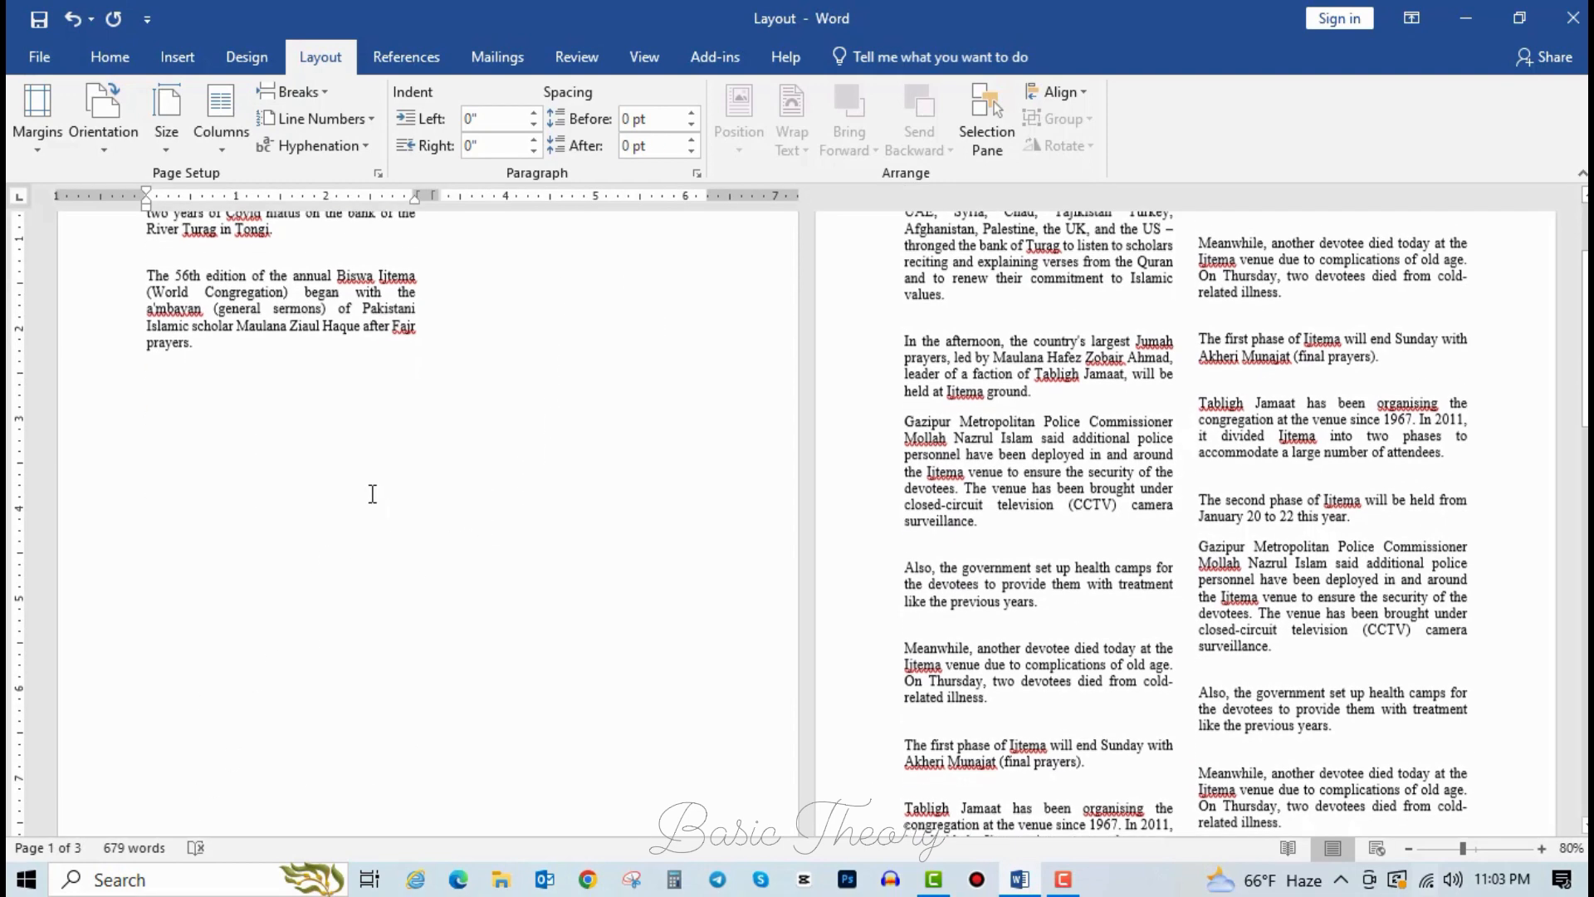
{"action": "scroll", "coordinate": [612, 487], "scroll_direction": "up", "scroll_amount": 4}
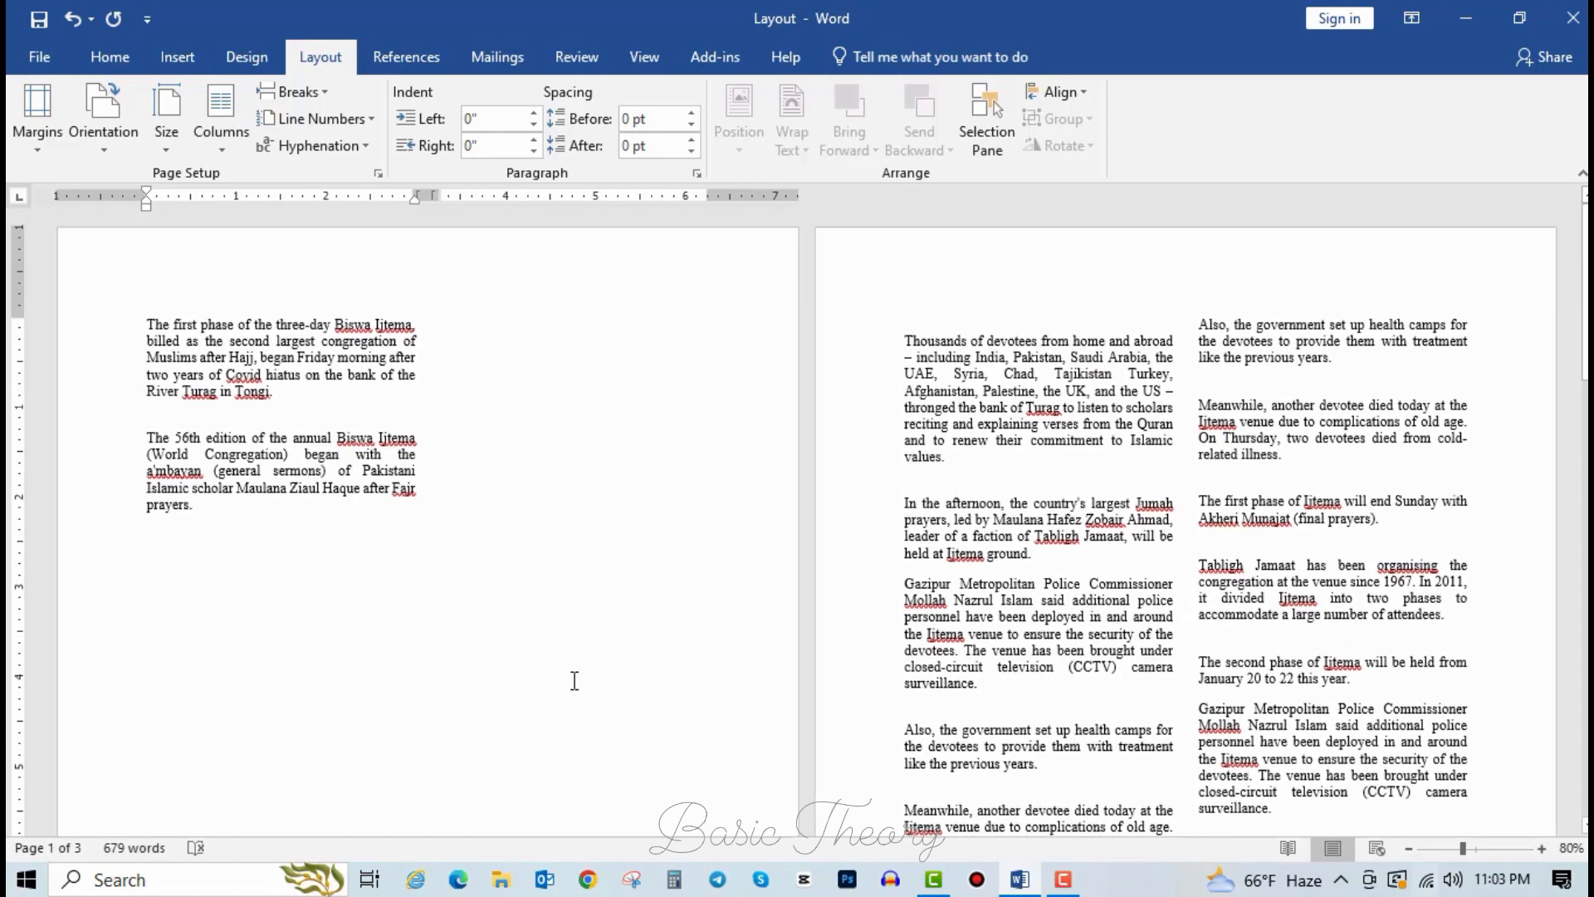
{"action": "left_click", "coordinate": [1060, 363]}
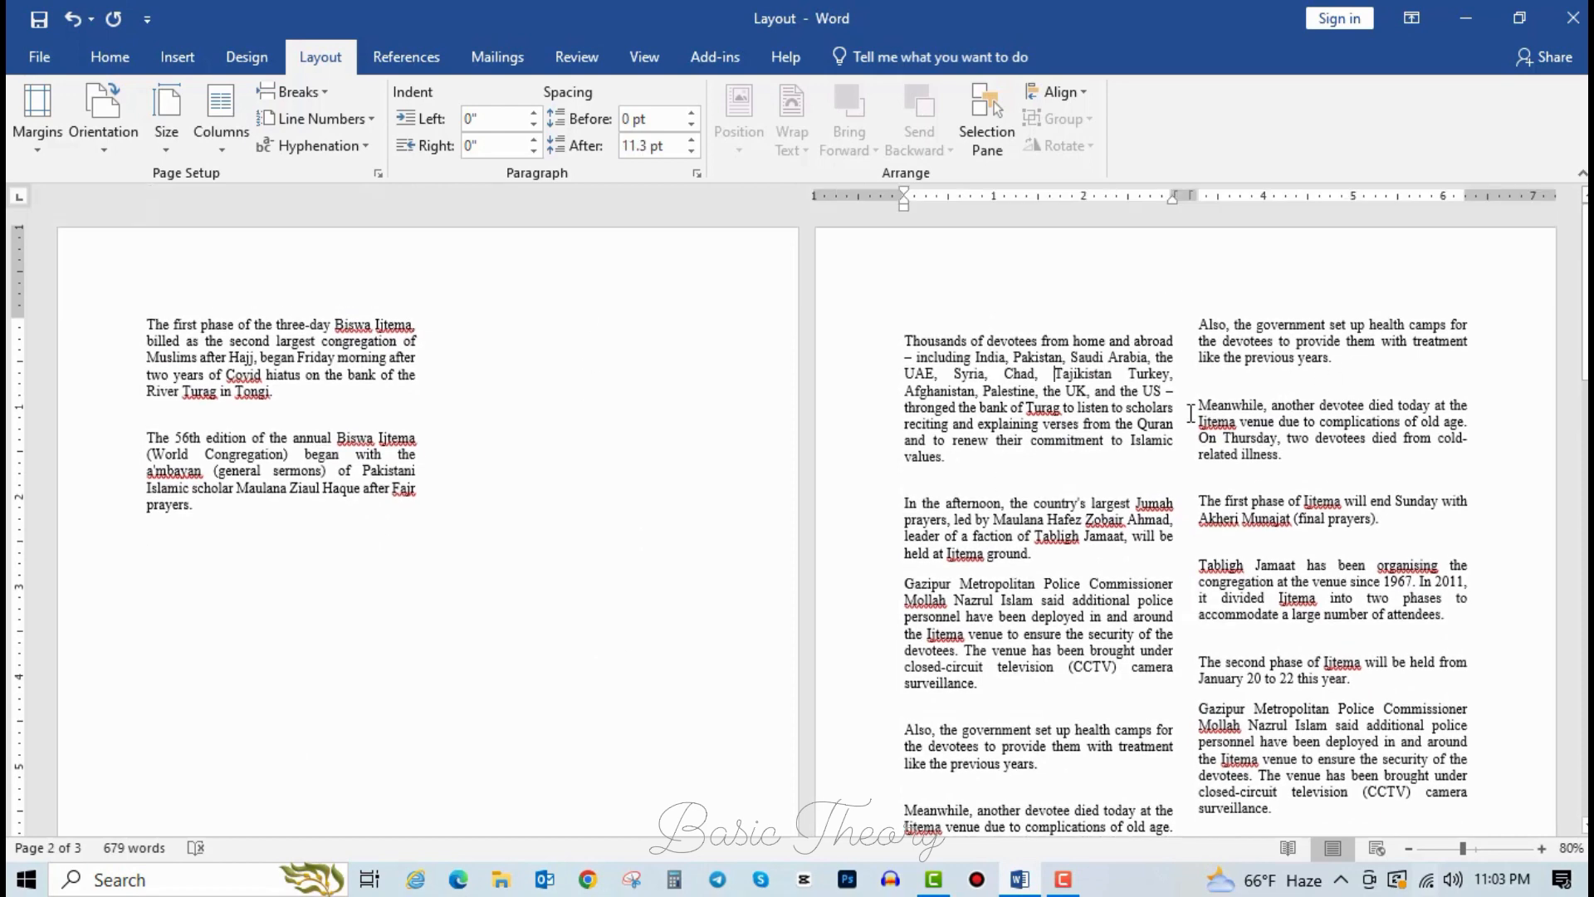
{"action": "key", "text": "ctrl+z"}
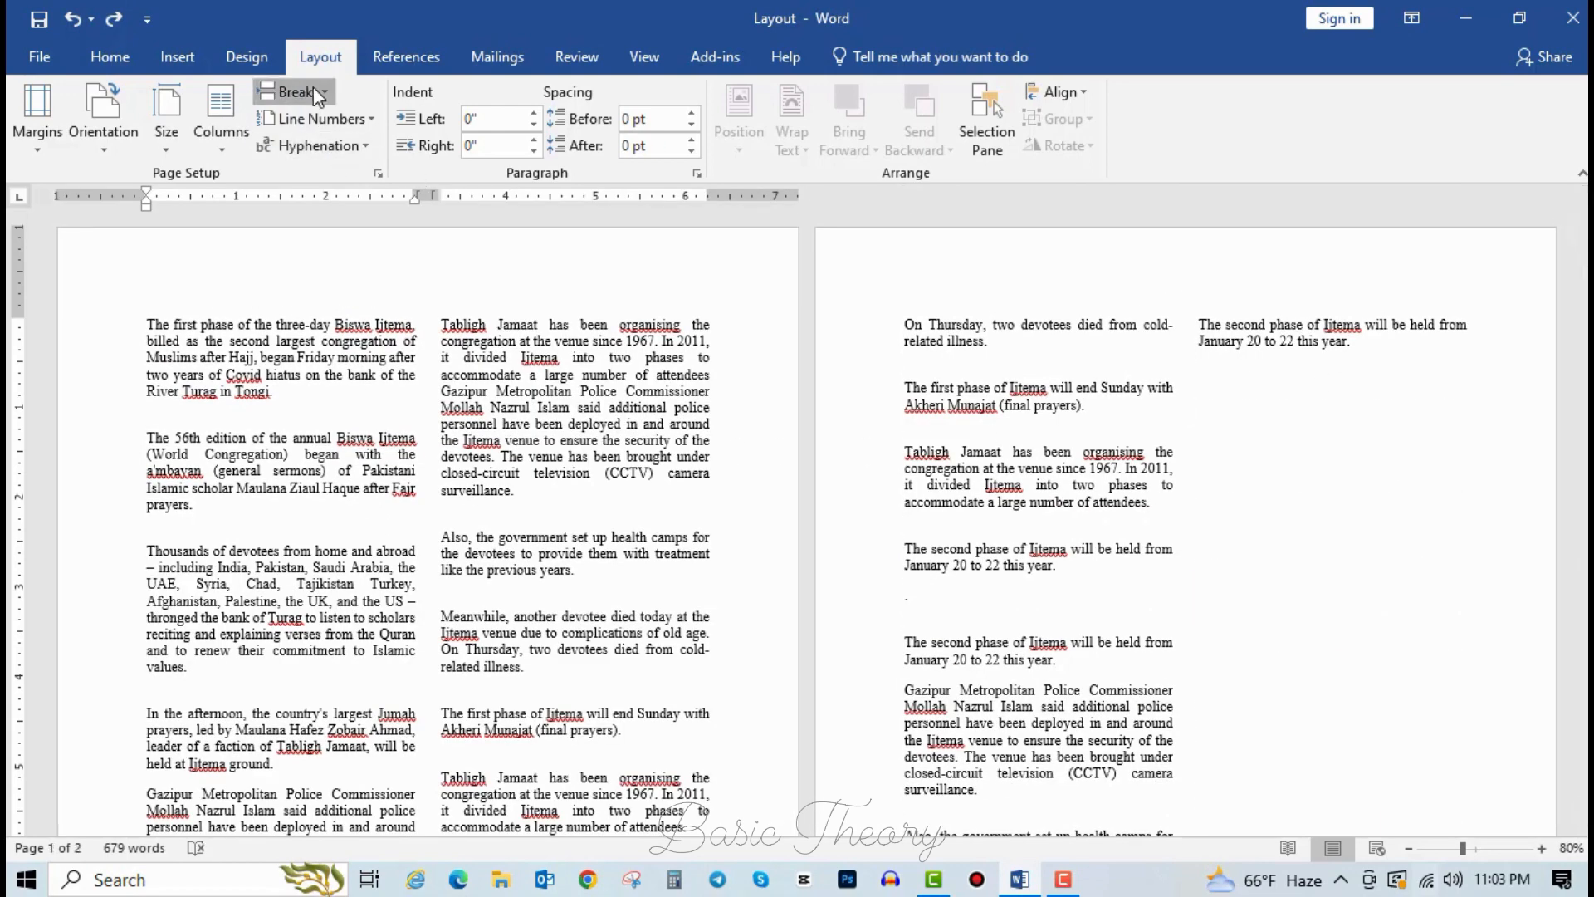
Try a column break before the Thousands paragraph, then undo it.
{"action": "left_click", "coordinate": [312, 88]}
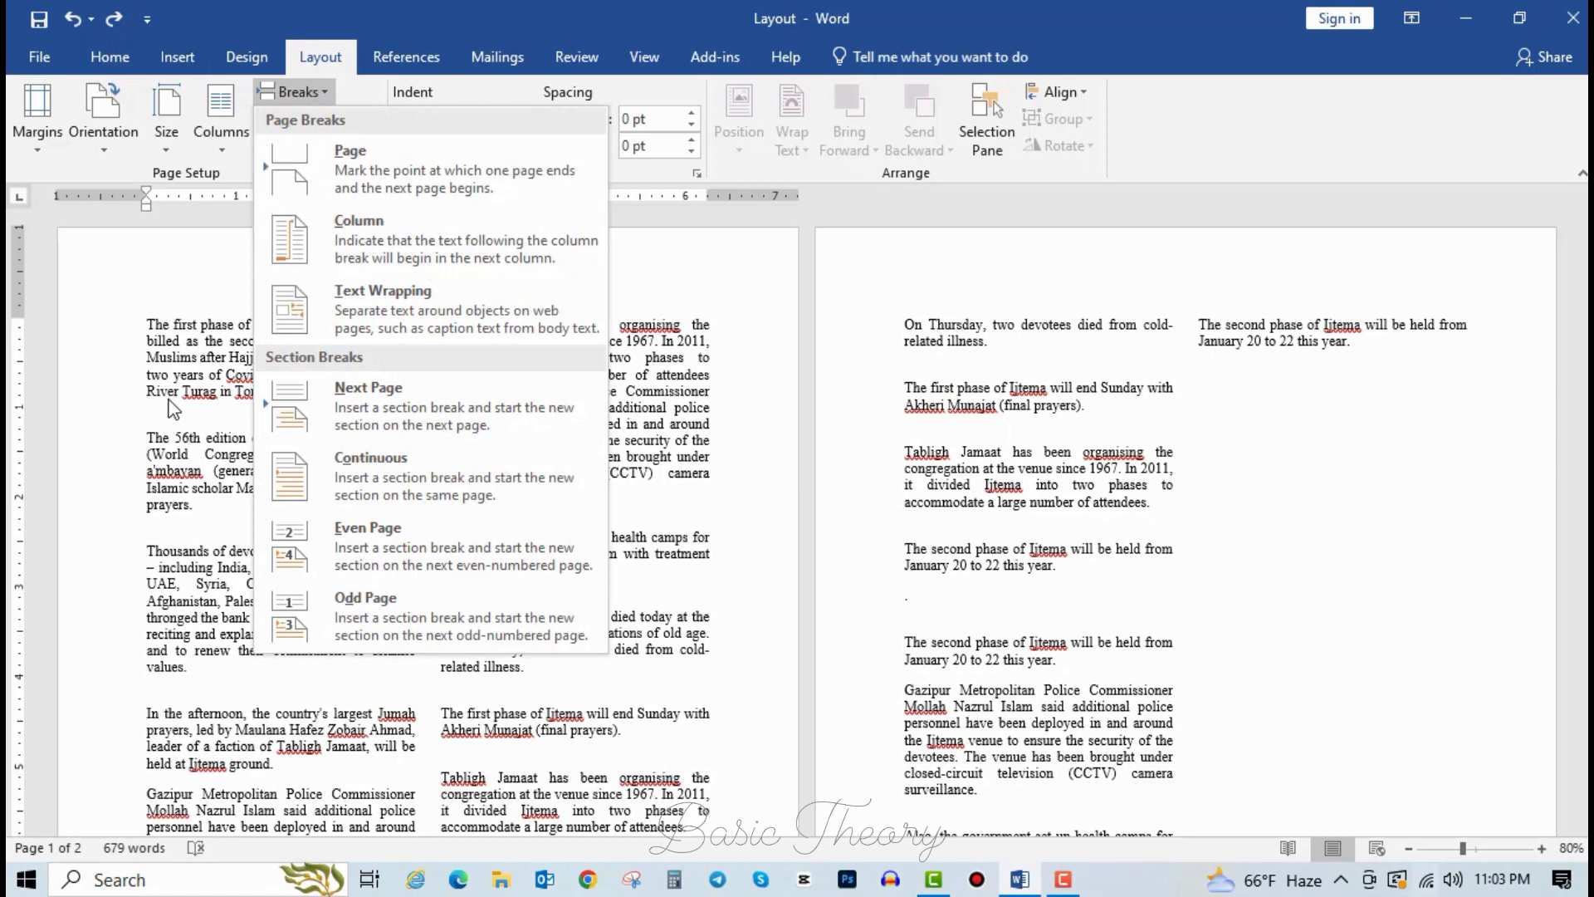
{"action": "left_click", "coordinate": [414, 219]}
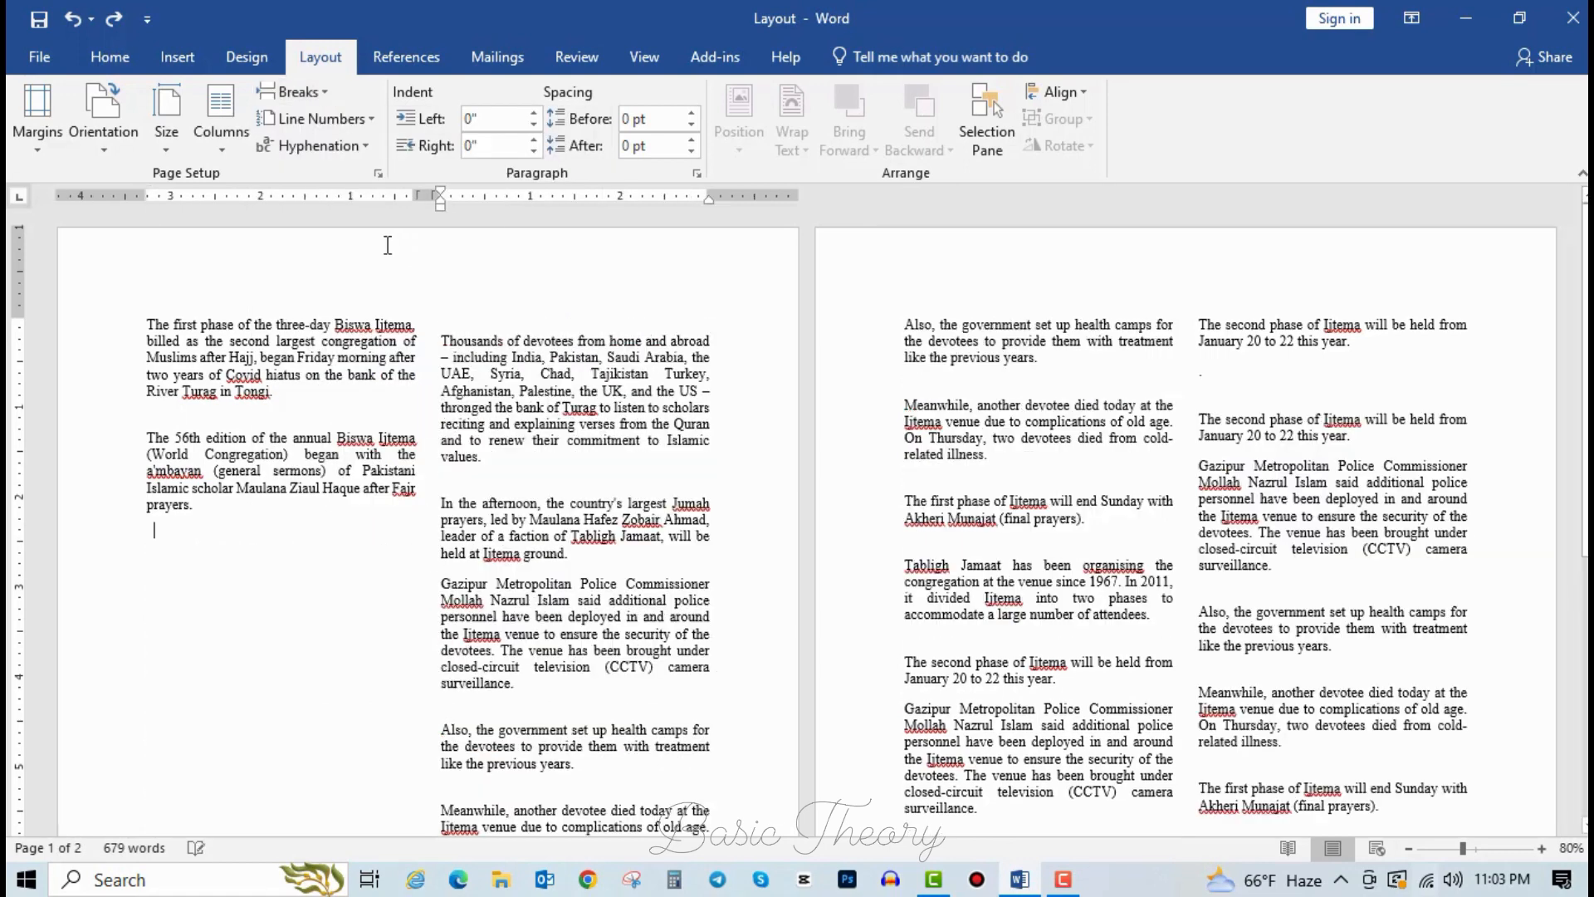
{"action": "left_click", "coordinate": [279, 502]}
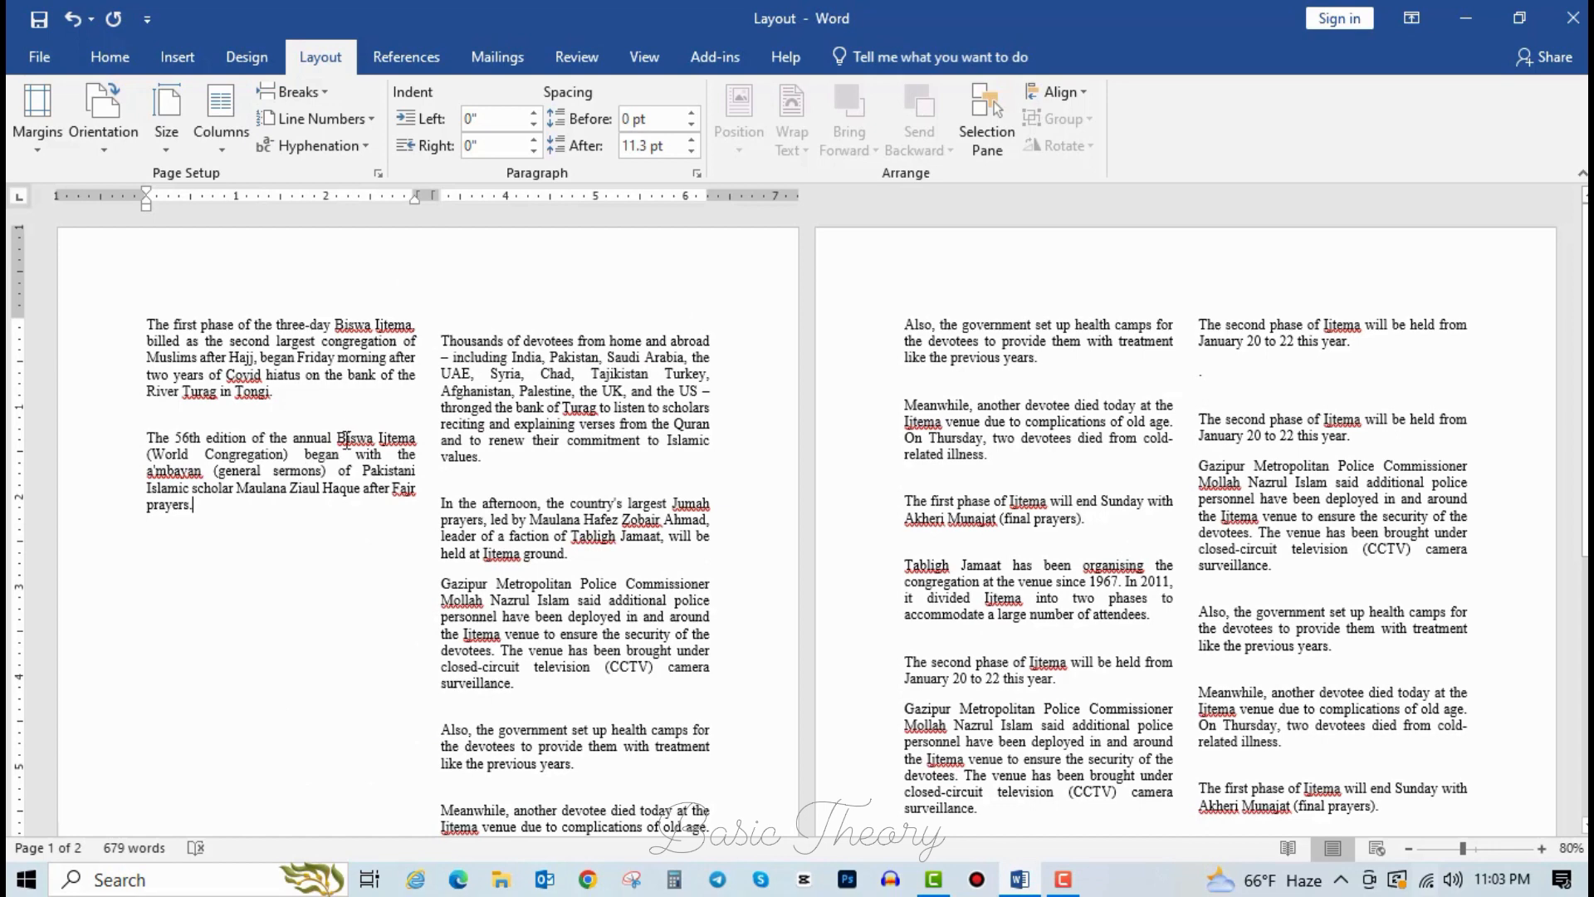
{"action": "key", "text": "ctrl+z"}
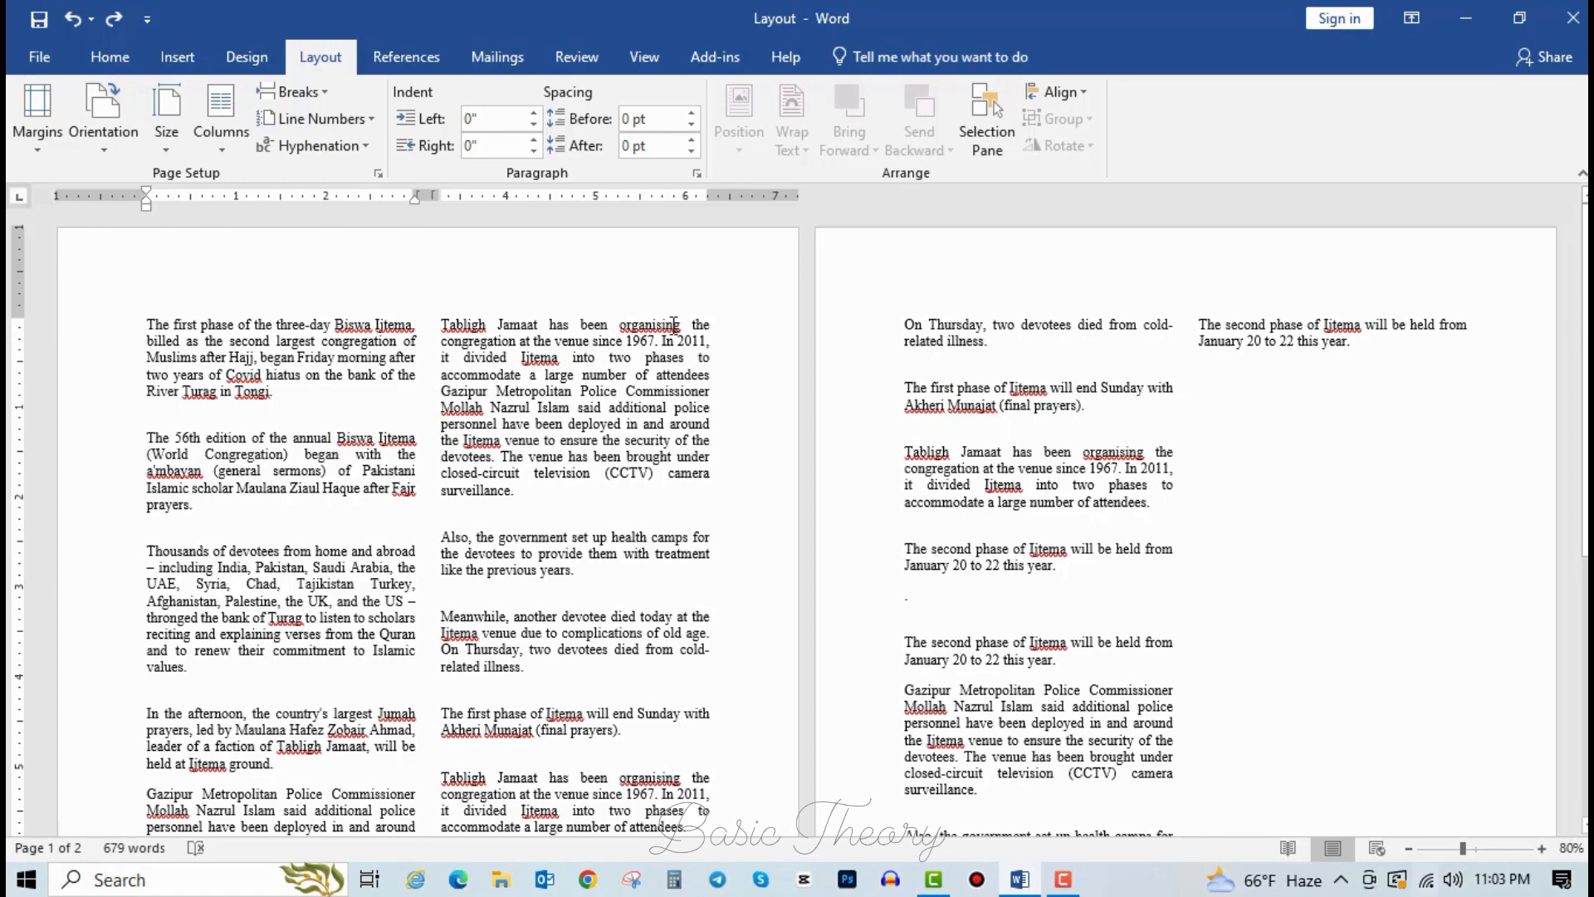
Try a column break before the Thousands paragraph, then undo it.
{"action": "left_click", "coordinate": [319, 98]}
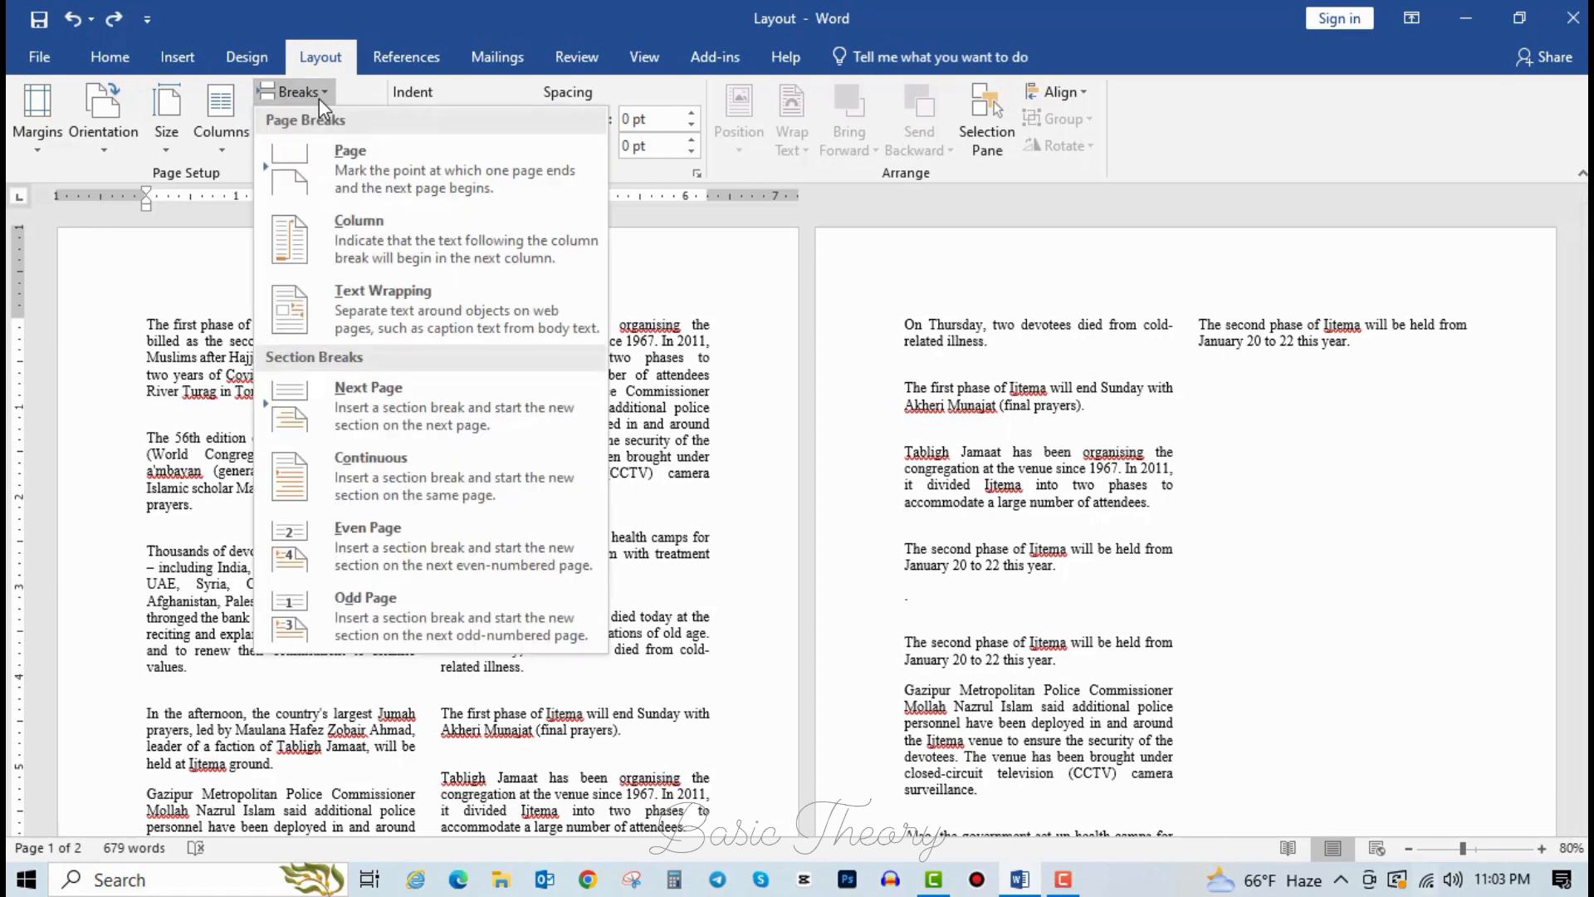
{"action": "left_click", "coordinate": [387, 243]}
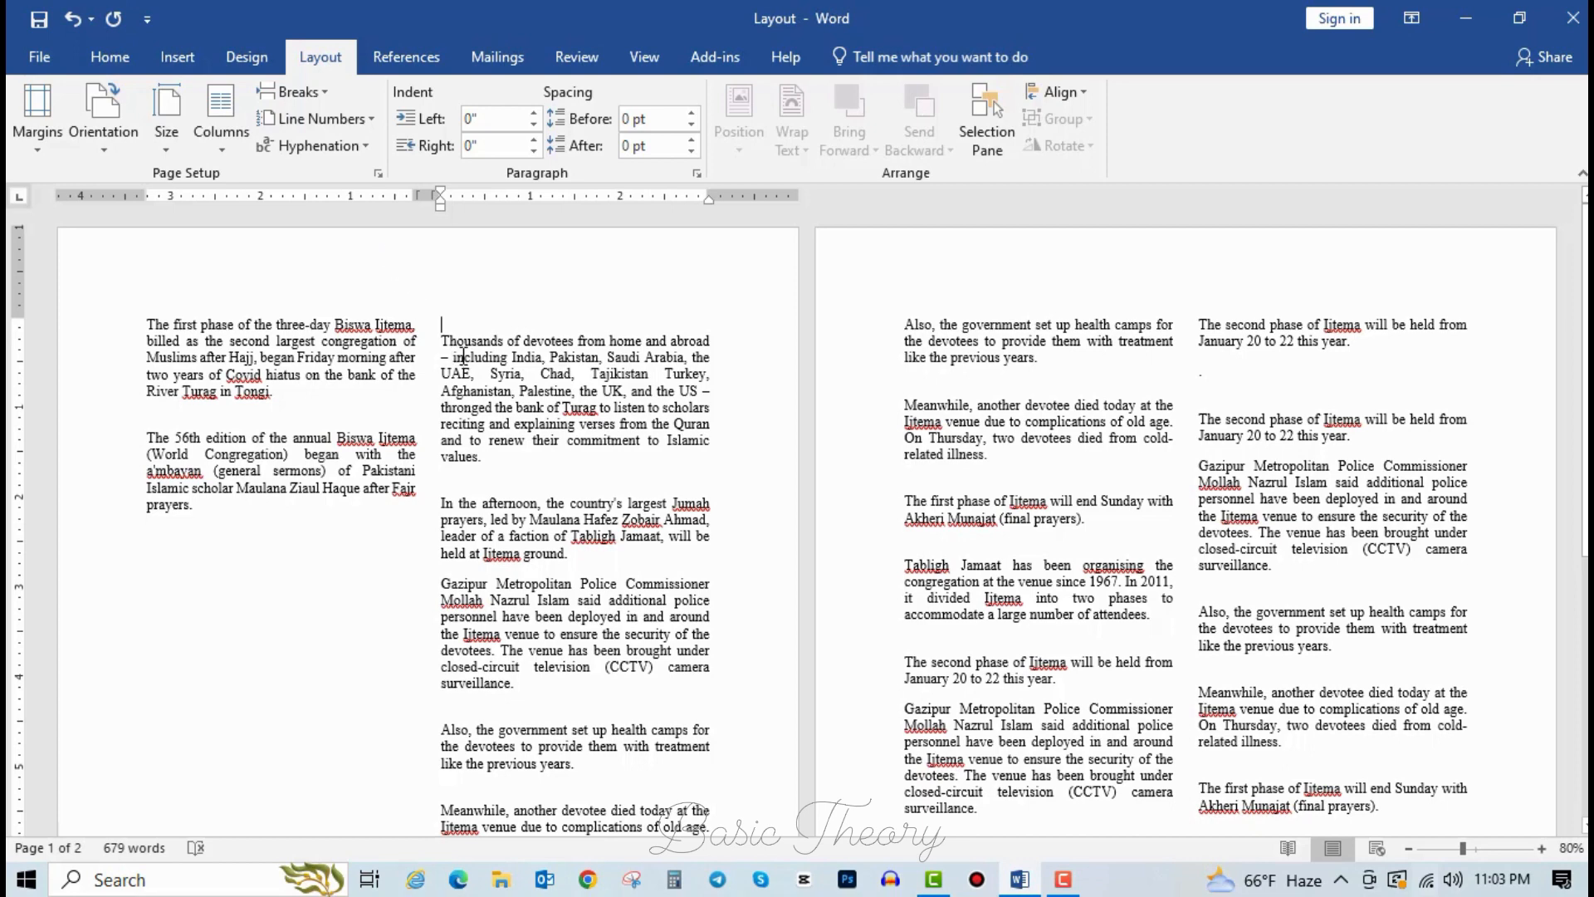
{"action": "key", "text": "ctrl+z"}
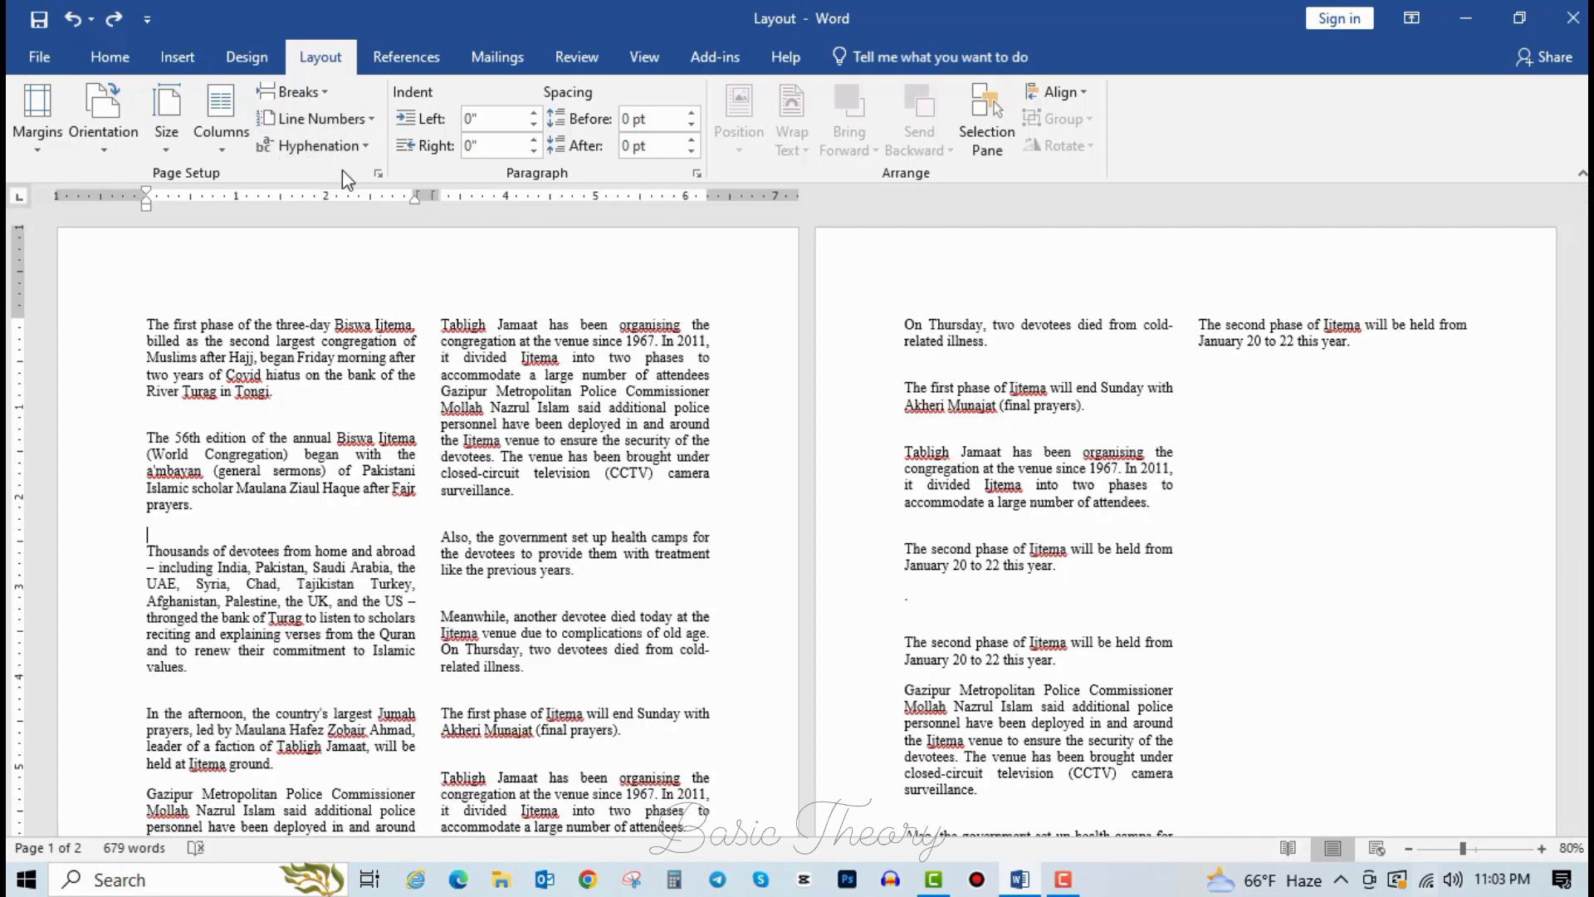
Try a text wrapping break and blank lines before 'Thousands', then undo back to one column.
{"action": "left_click", "coordinate": [295, 91]}
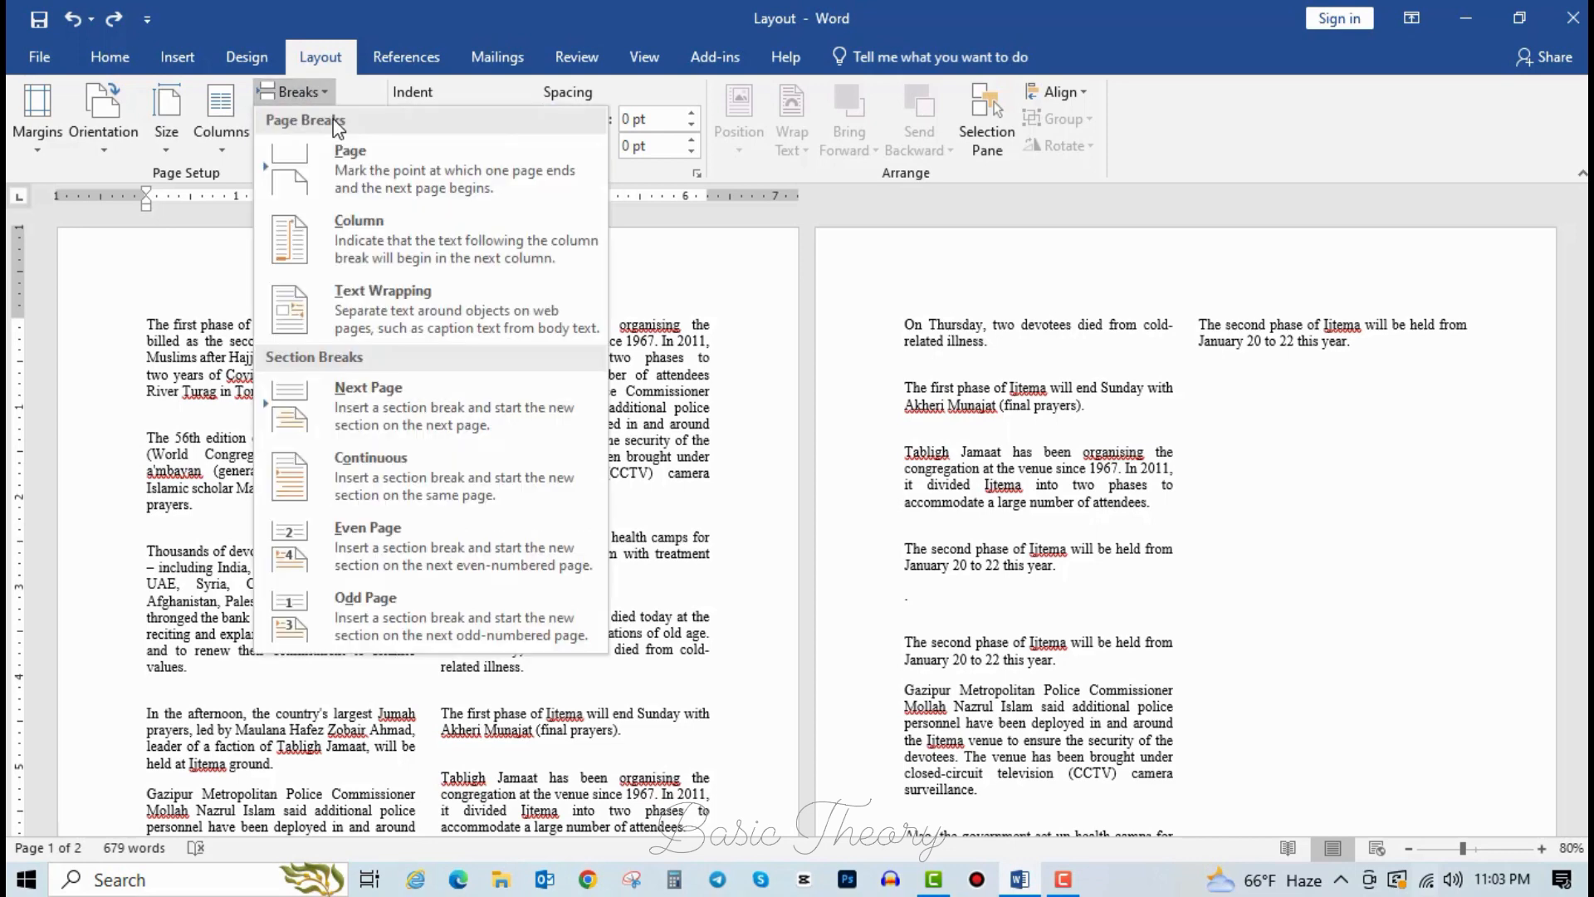
{"action": "left_click", "coordinate": [436, 299]}
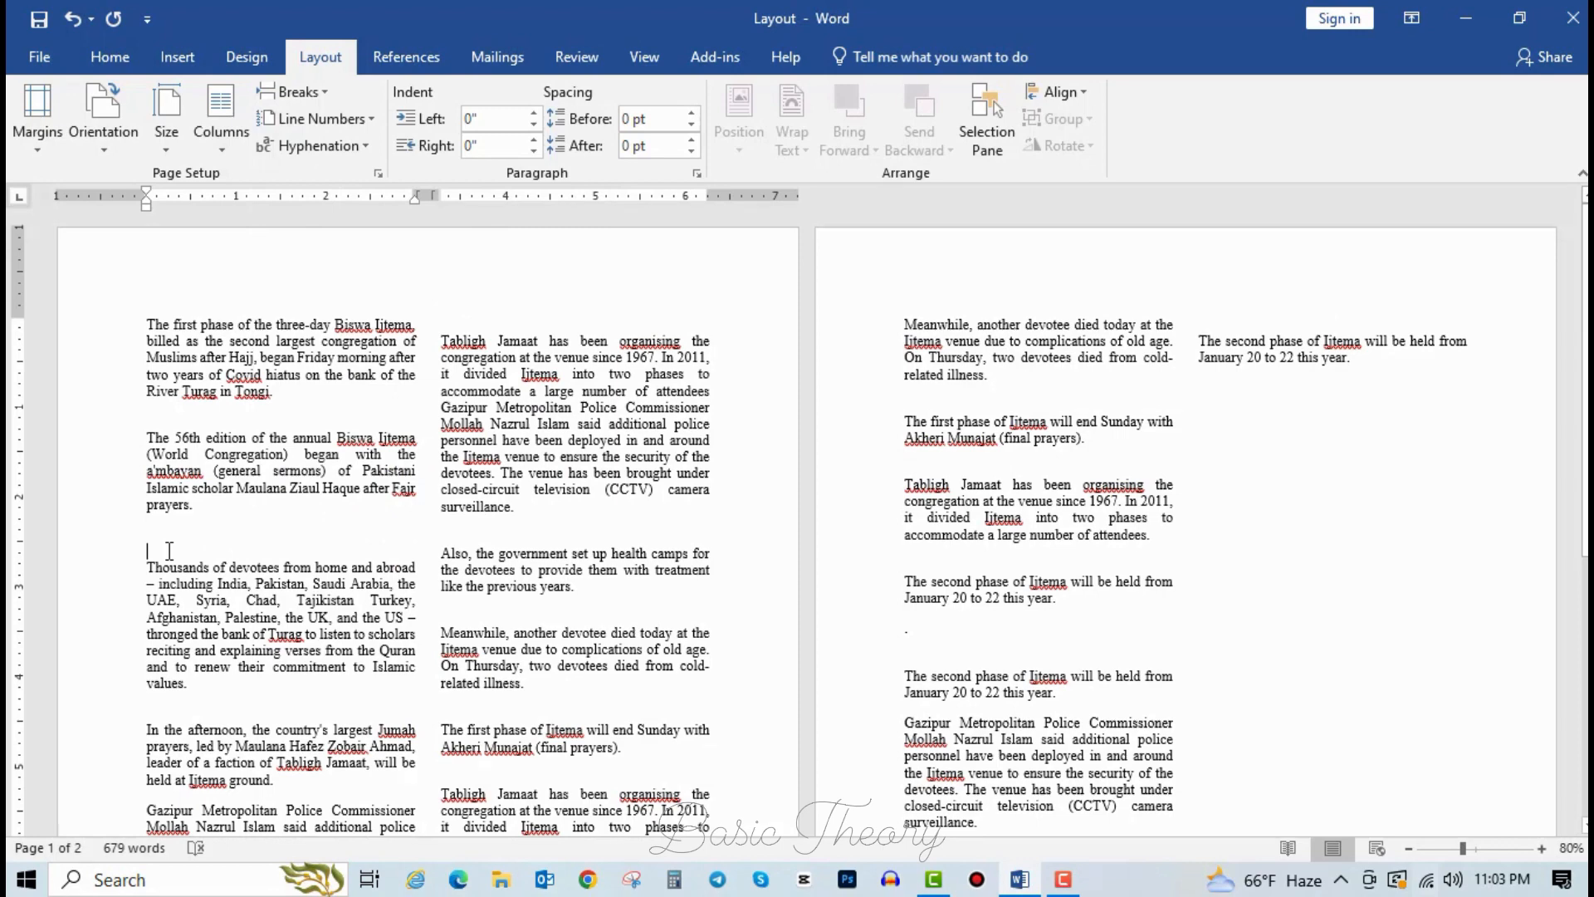
{"action": "key", "text": "Return"}
{"action": "key", "text": "Return"}
{"action": "key", "text": "Return"}
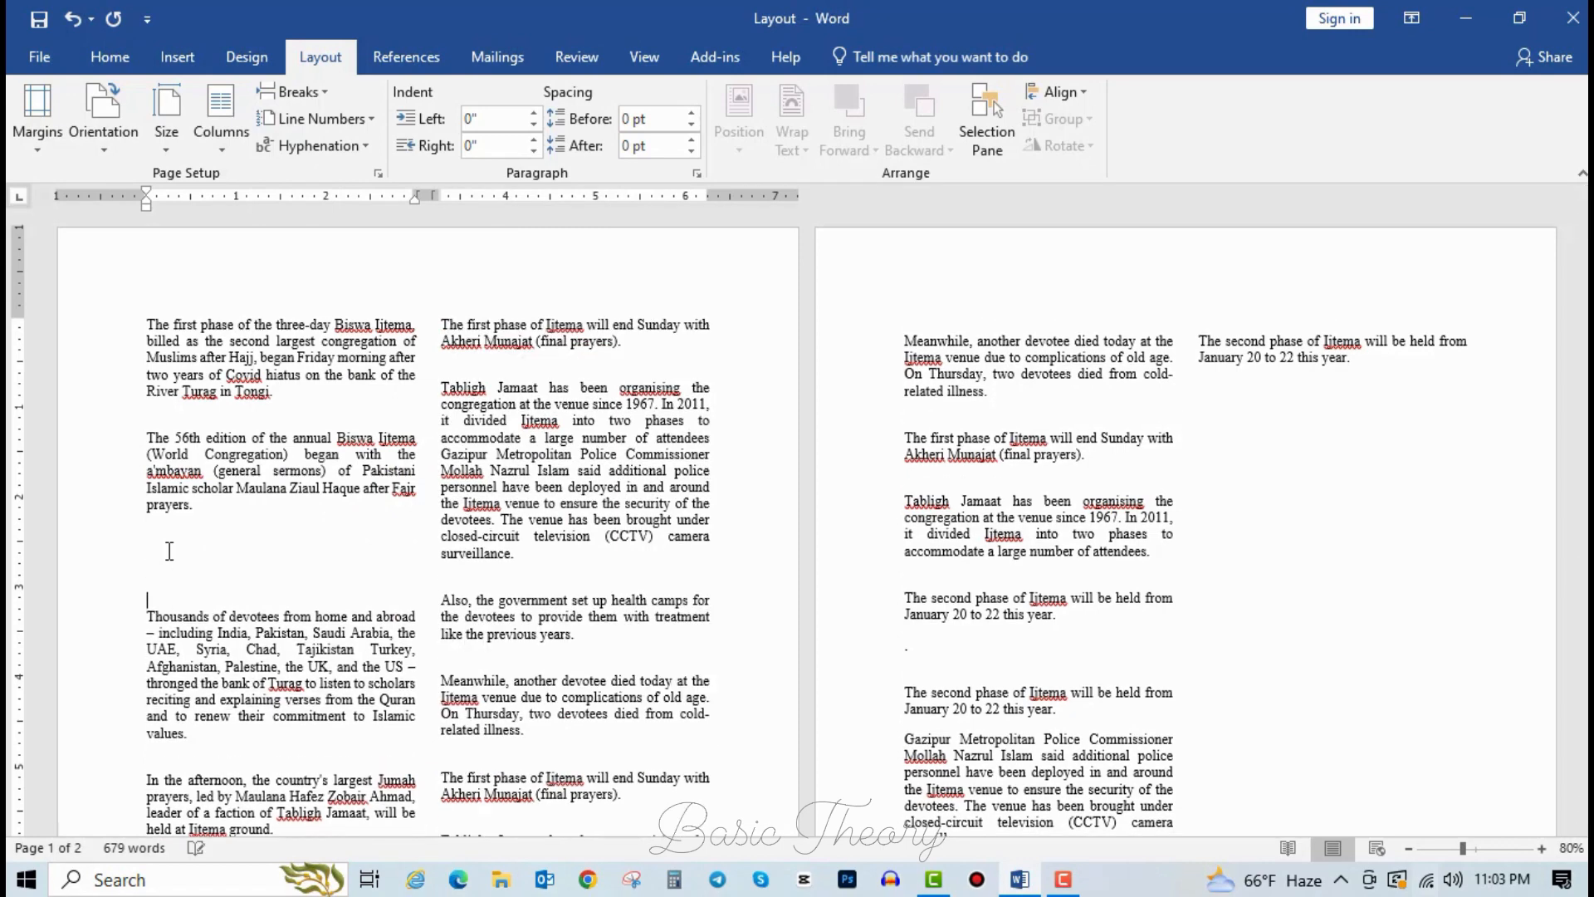
{"action": "key", "text": "ctrl+z"}
{"action": "key", "text": "ctrl+z"}
{"action": "key", "text": "ctrl+z"}
{"action": "key", "text": "ctrl+z"}
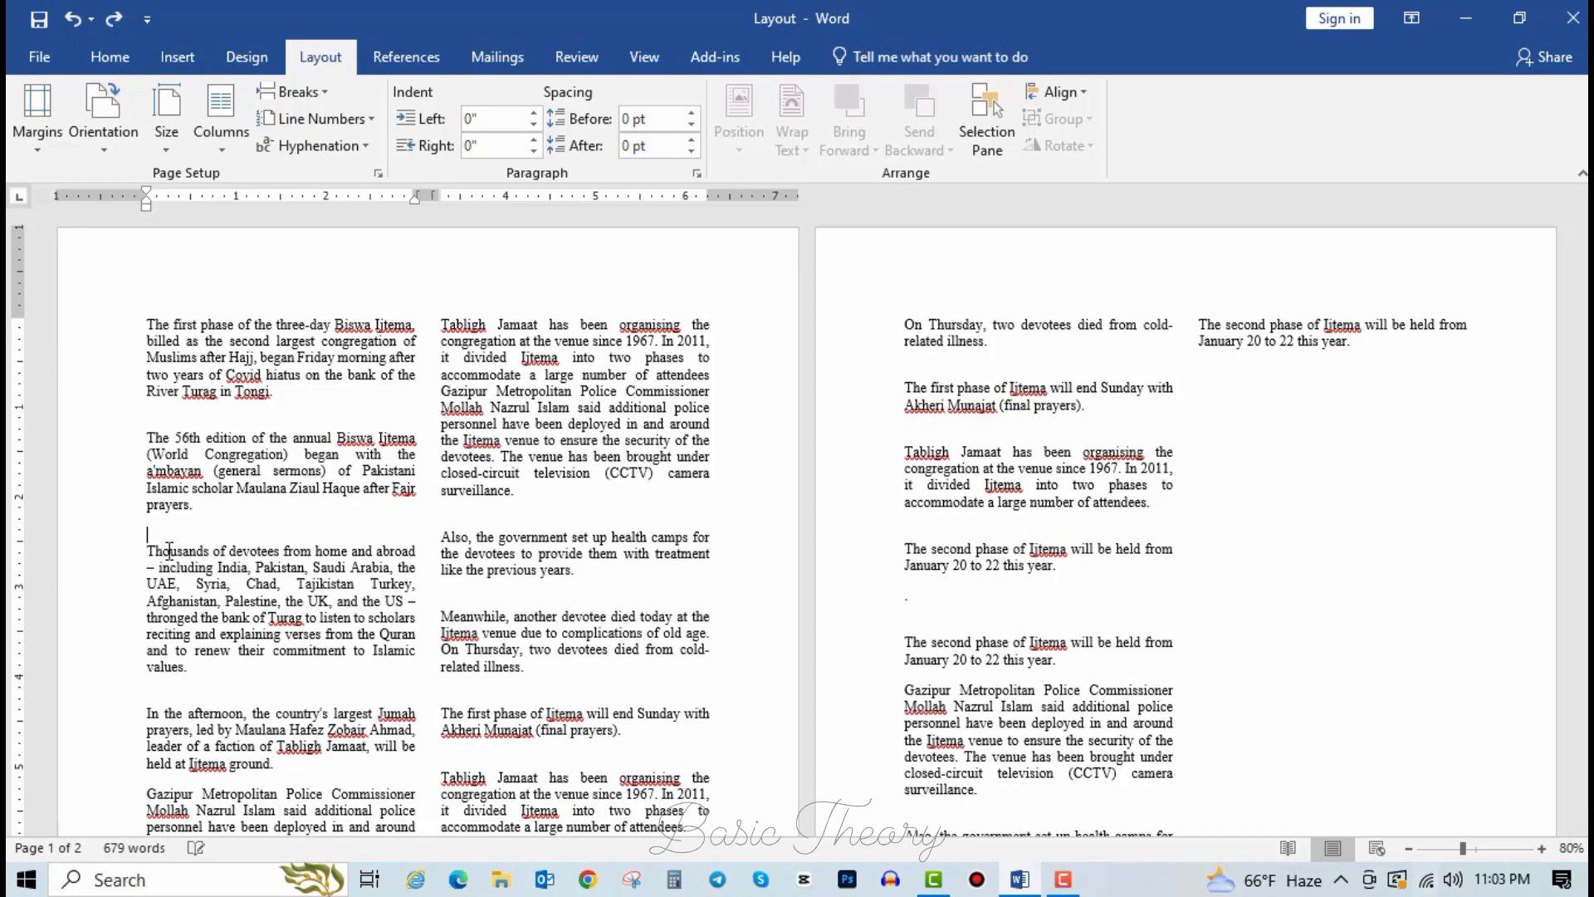
Turn on line numbers with Restart Each Page.
{"action": "left_click", "coordinate": [365, 121]}
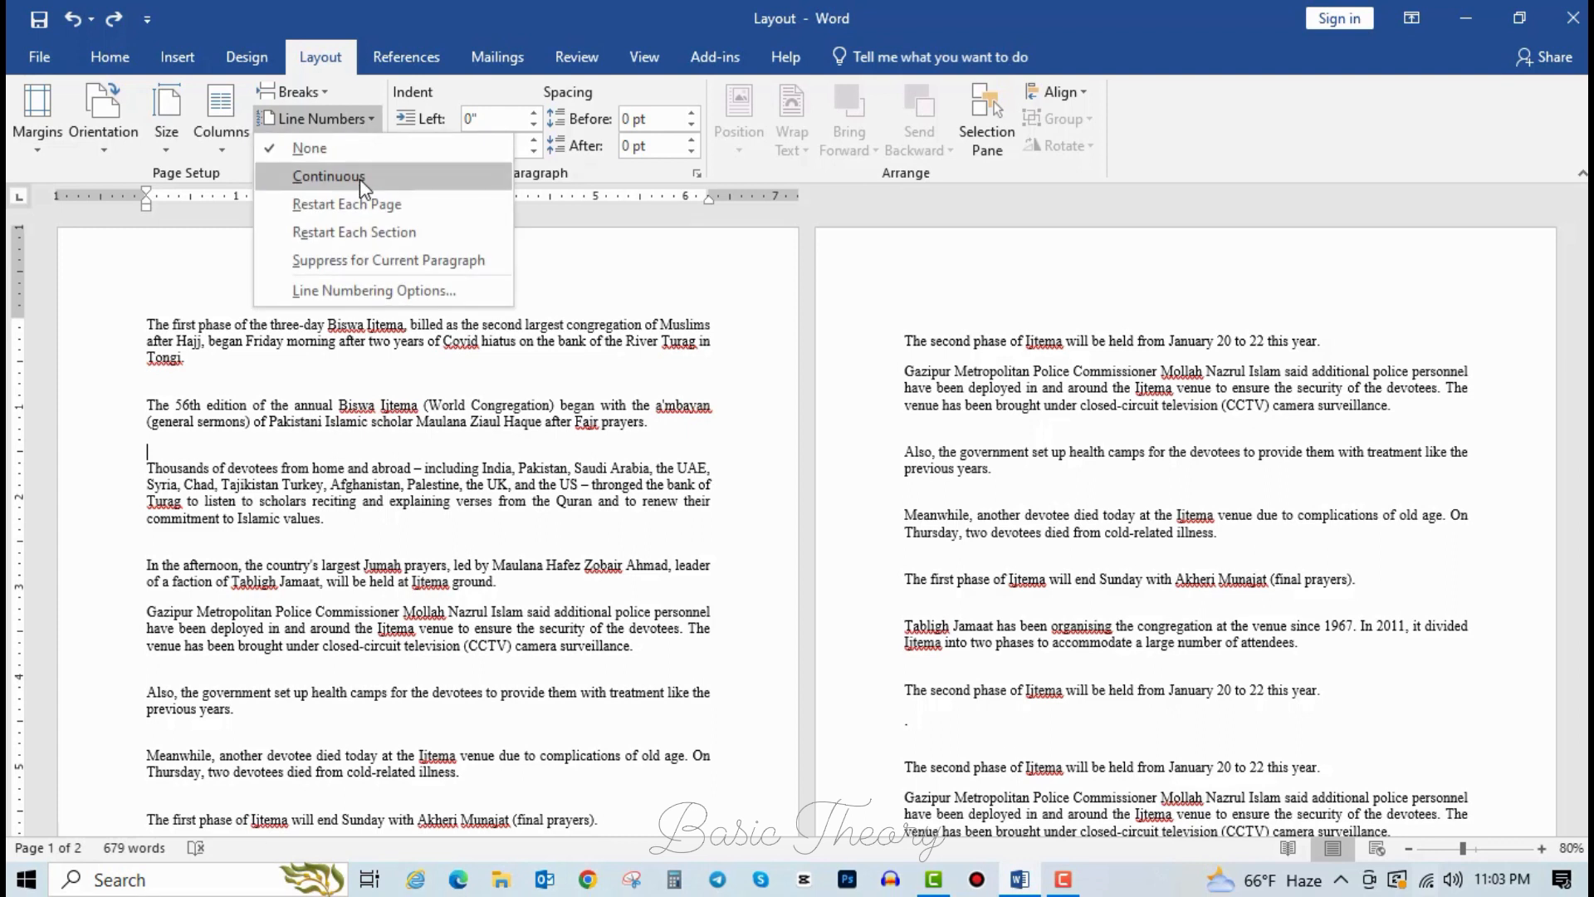
{"action": "left_click", "coordinate": [332, 123]}
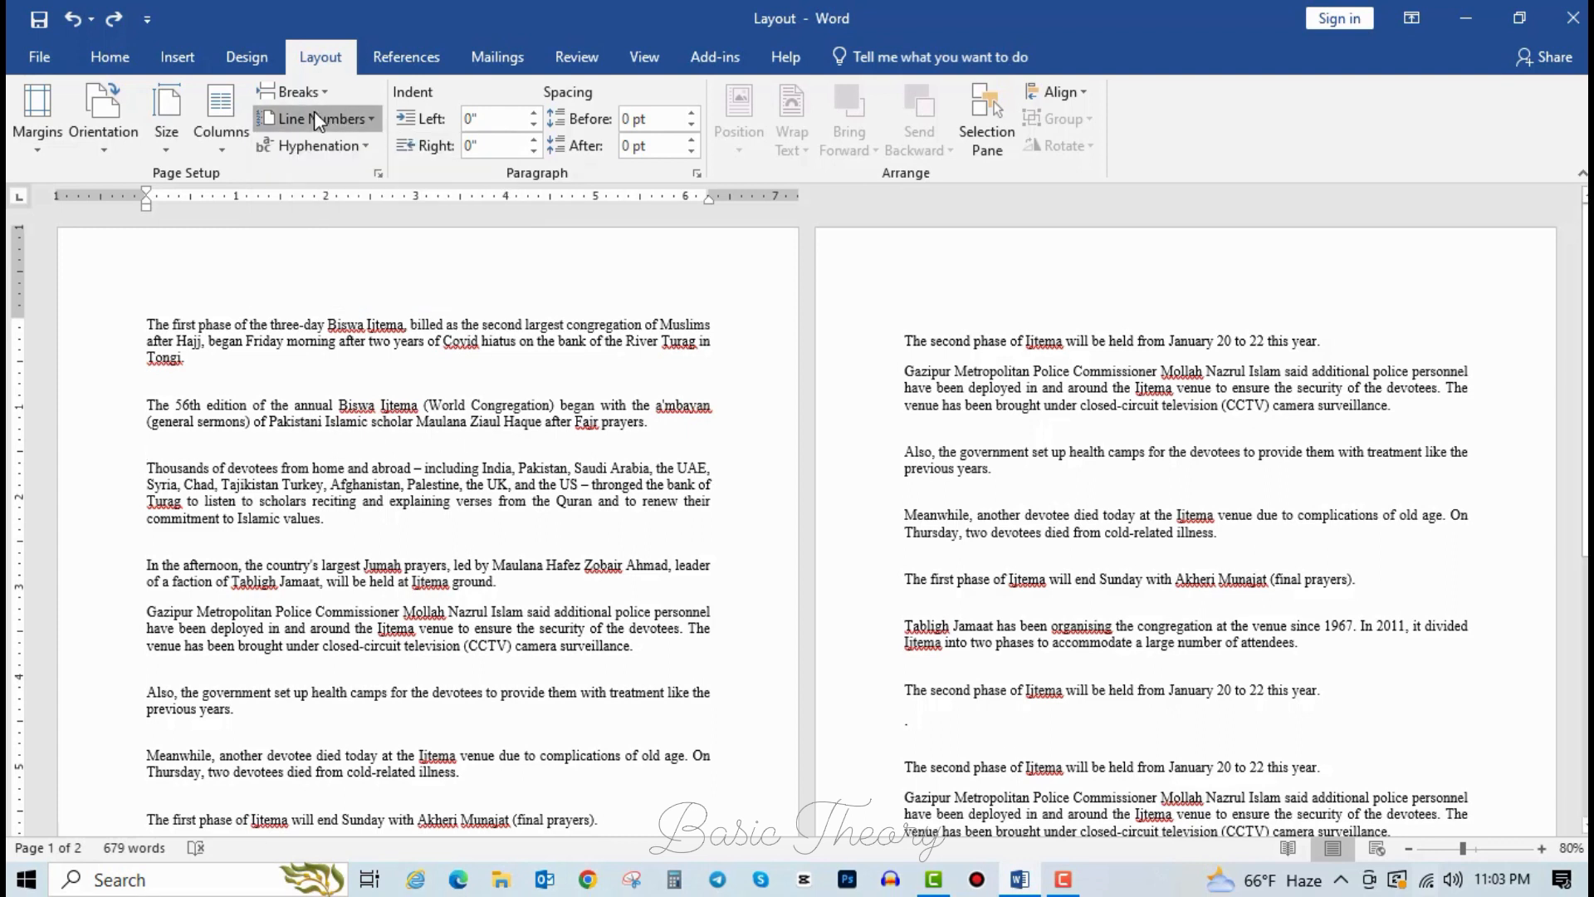
{"action": "left_click", "coordinate": [345, 122]}
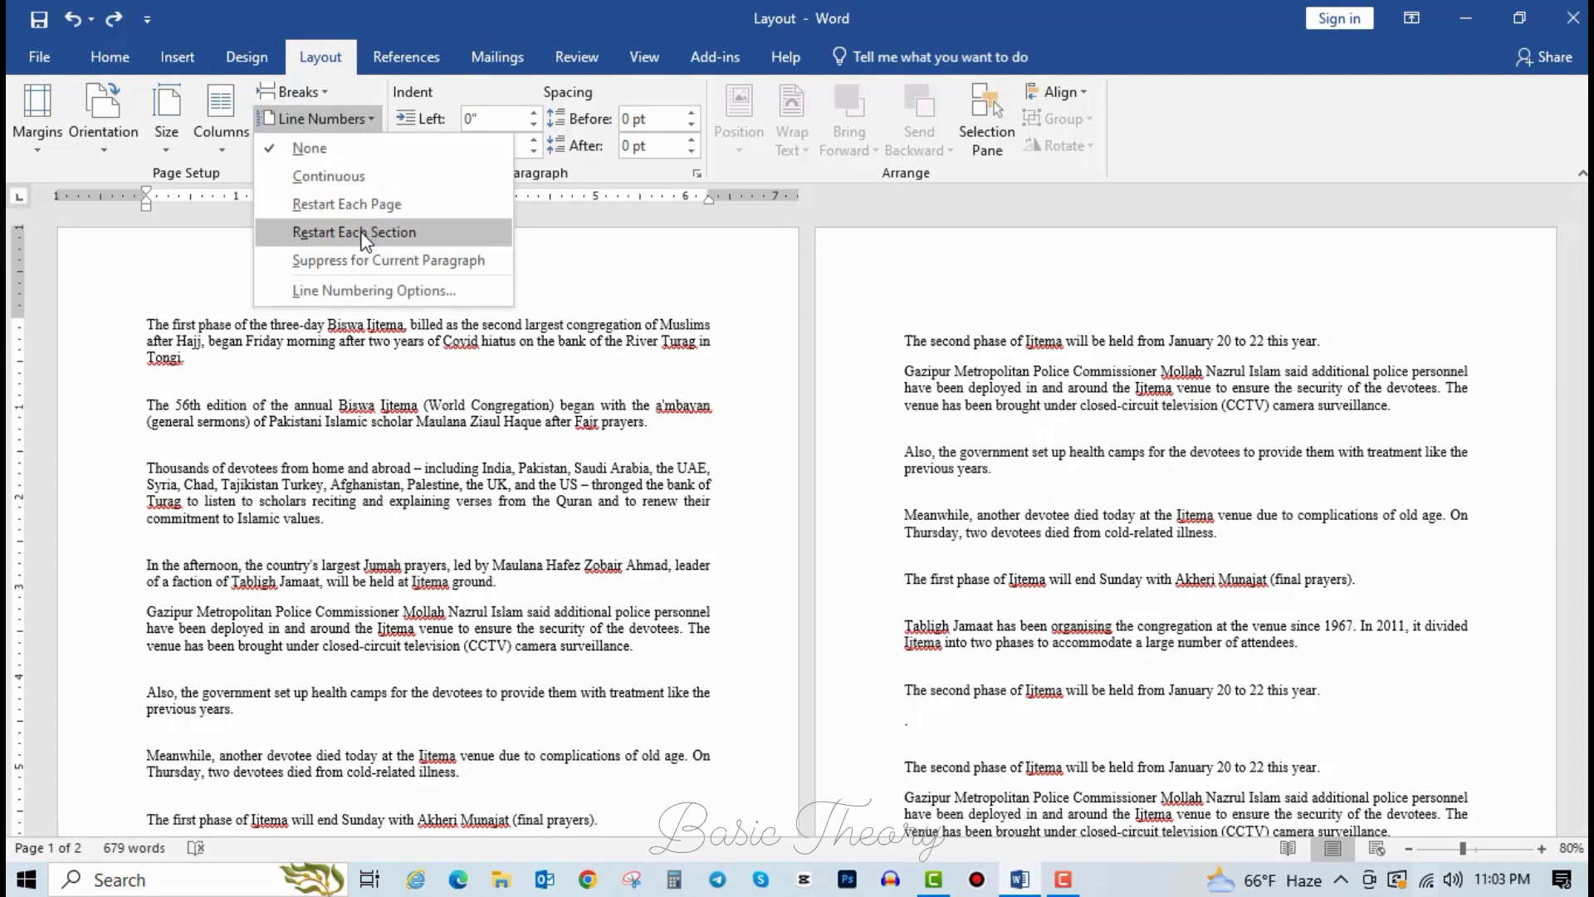
{"action": "left_click", "coordinate": [416, 213]}
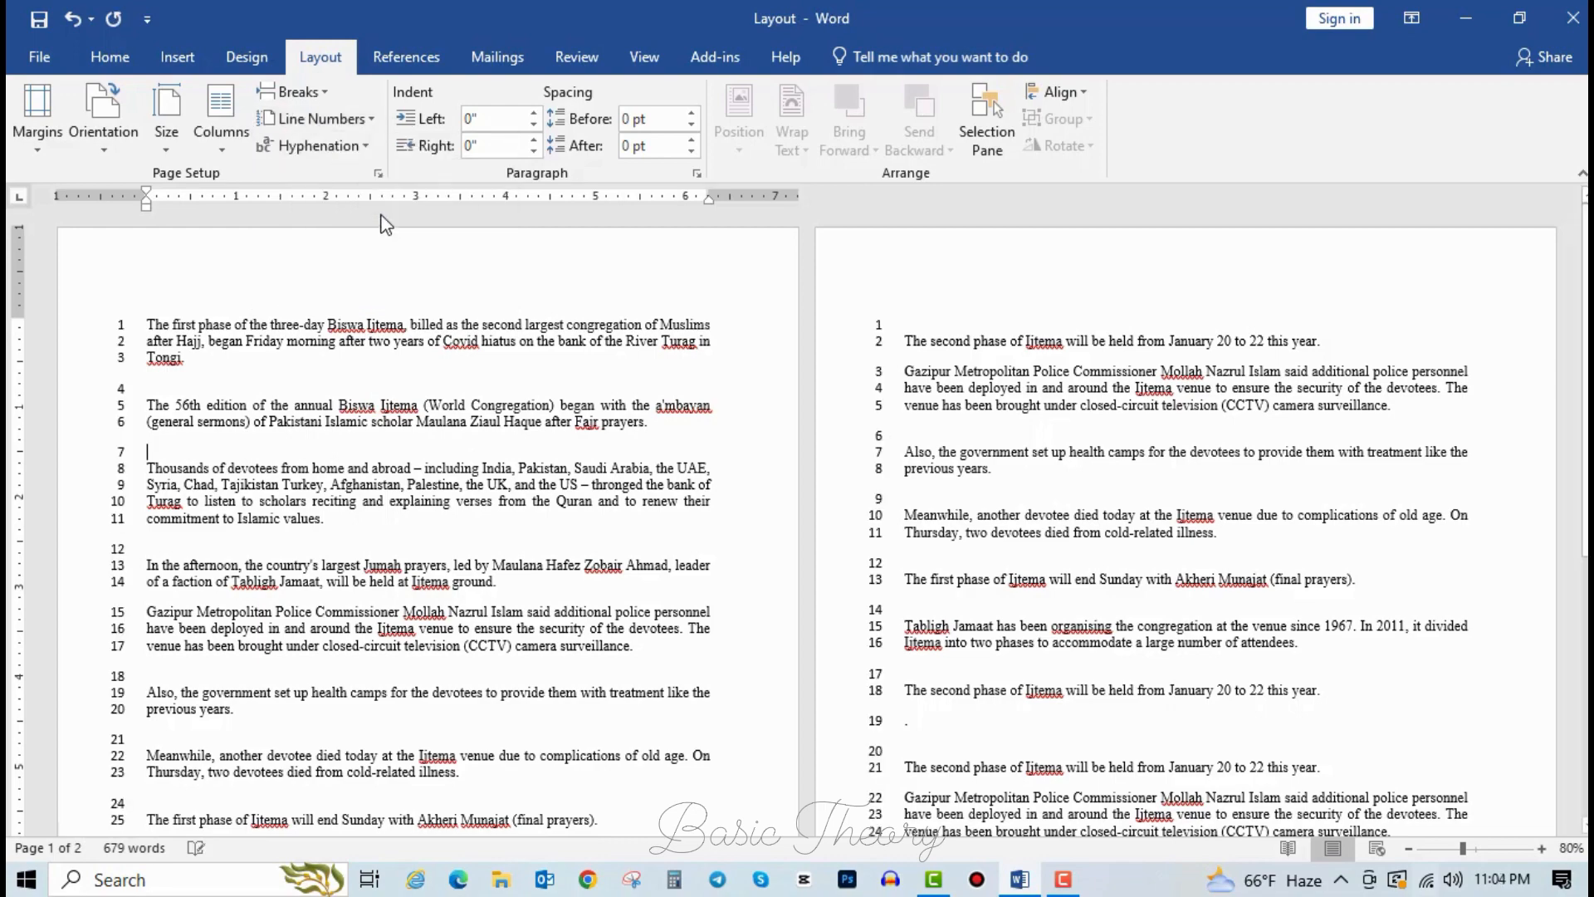
{"action": "scroll", "coordinate": [188, 458], "scroll_direction": "down", "scroll_amount": 5}
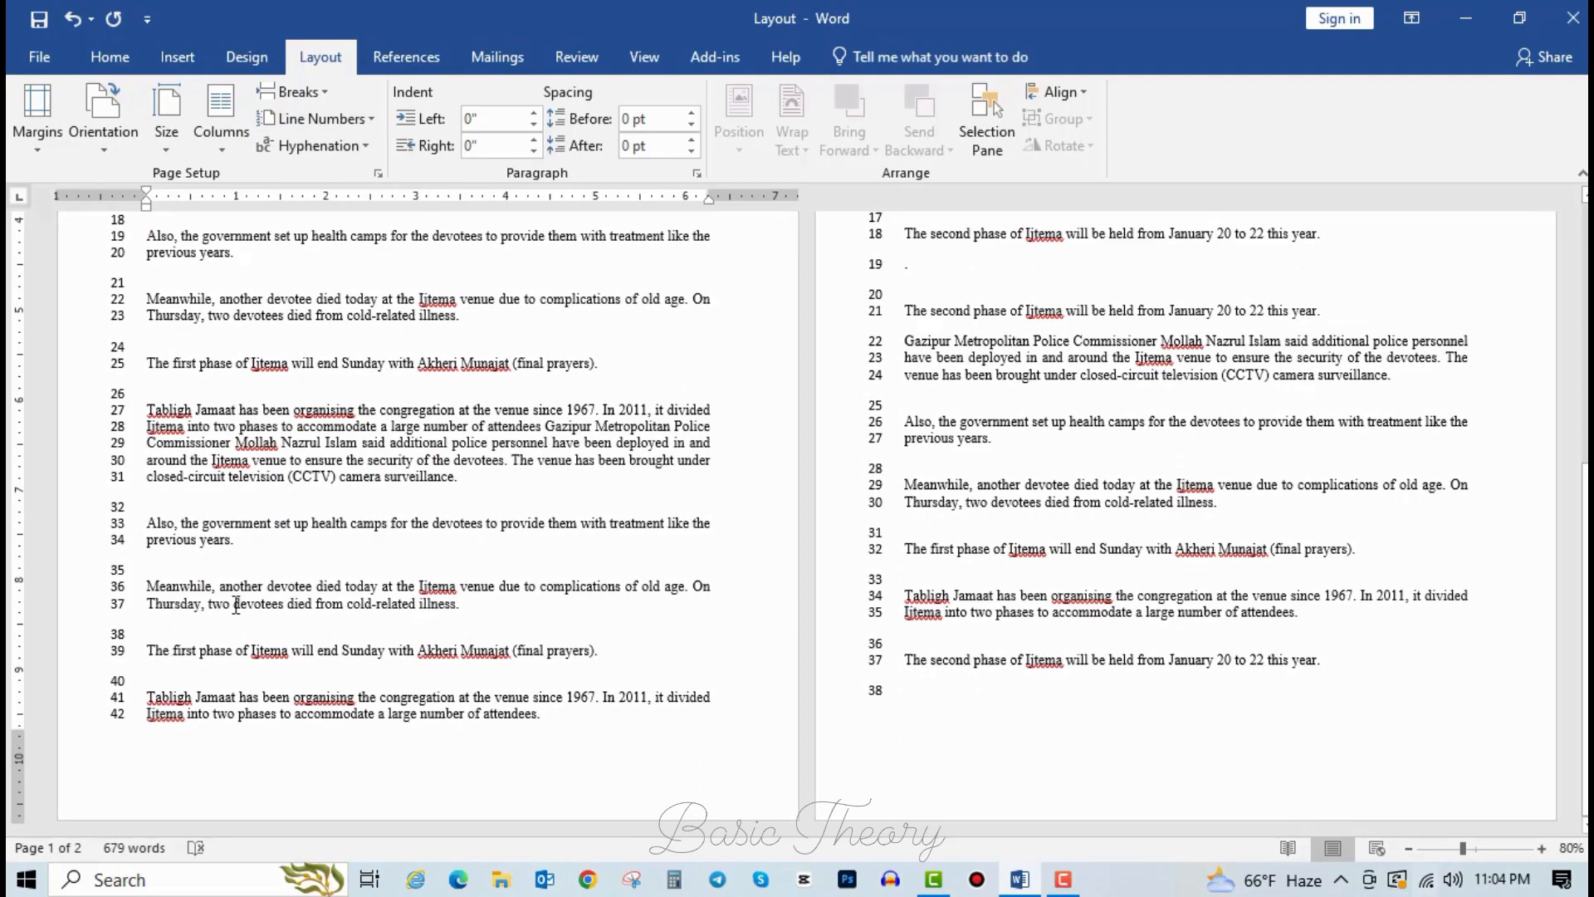
{"action": "scroll", "coordinate": [236, 603], "scroll_direction": "up", "scroll_amount": 5}
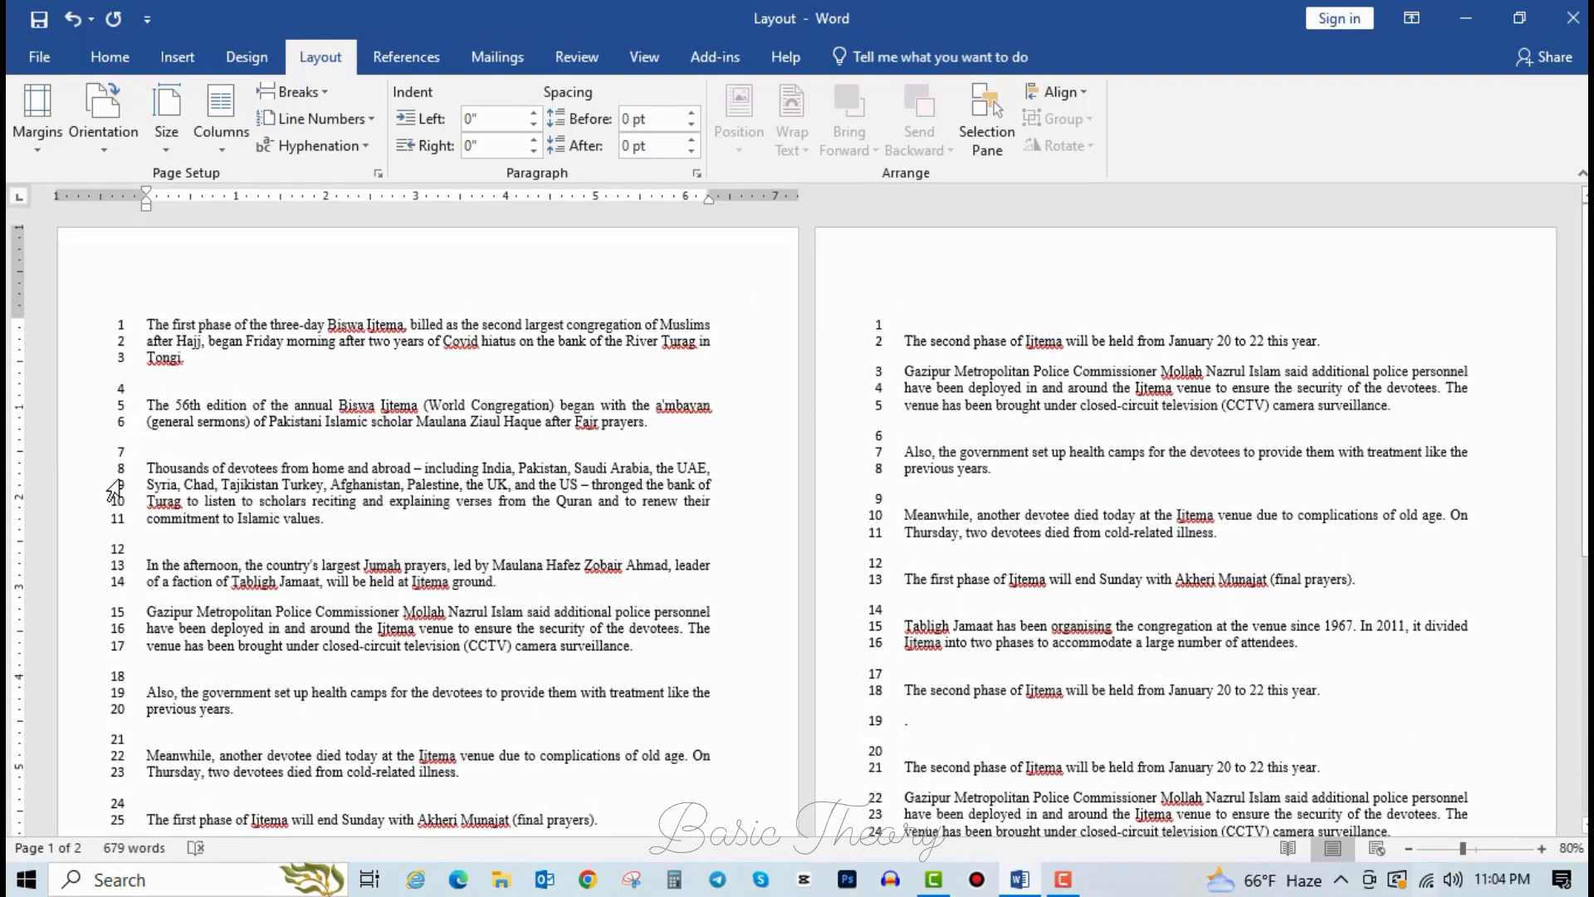
{"action": "scroll", "coordinate": [121, 629], "scroll_direction": "down", "scroll_amount": 3}
Select lines 26, 28 and 30 on page 1, then clear the selection.
{"action": "left_click", "coordinate": [118, 640]}
{"action": "left_click", "coordinate": [118, 674]}
{"action": "left_click", "coordinate": [119, 709]}
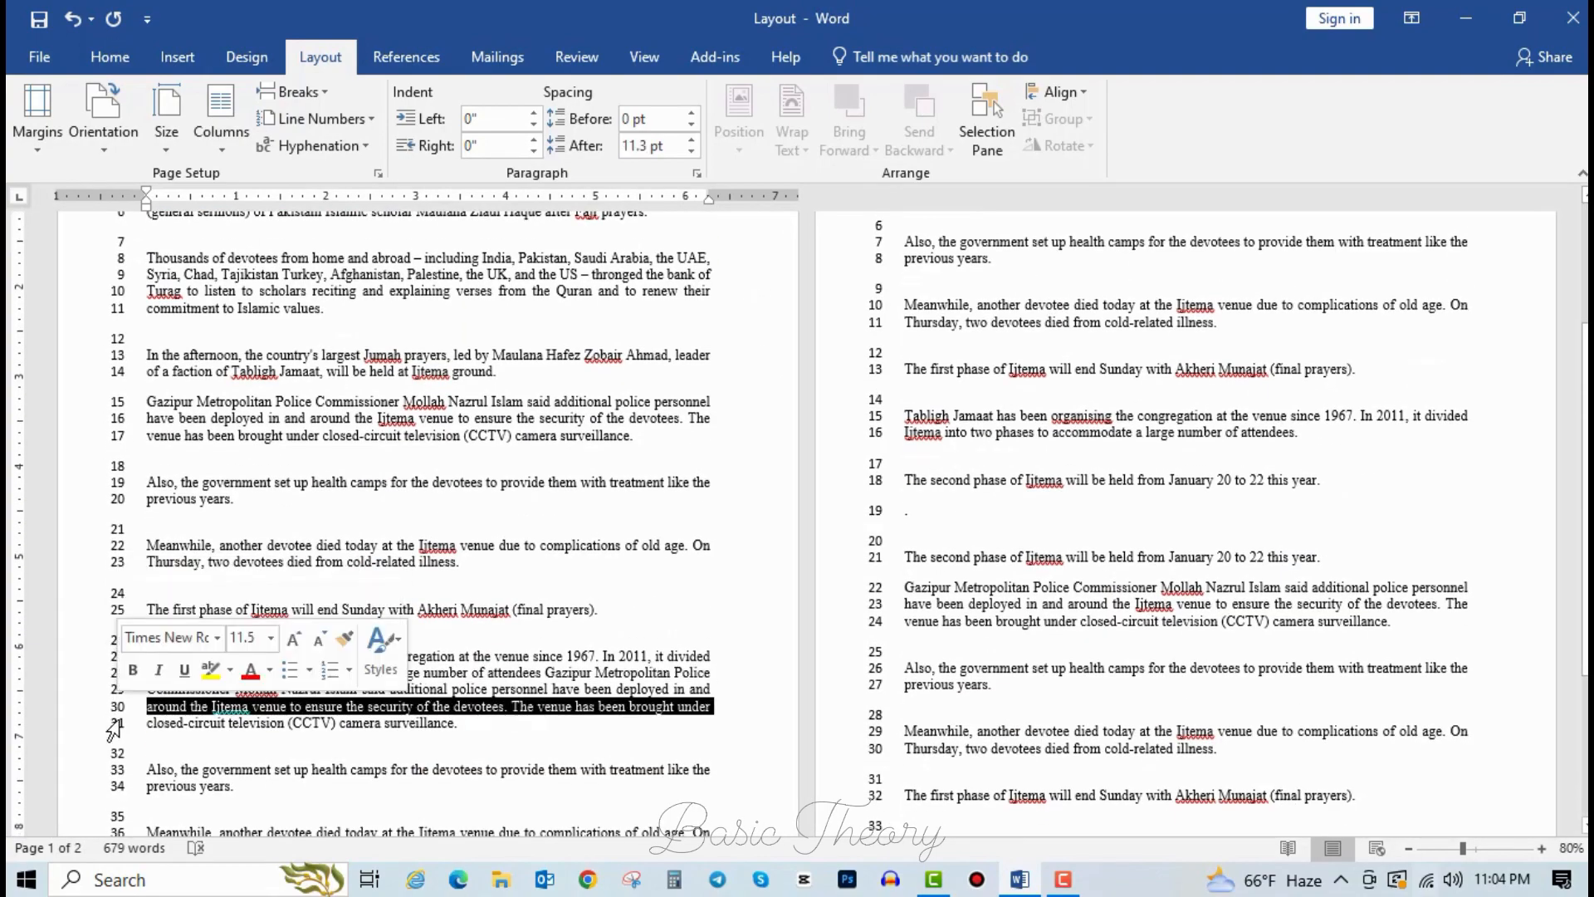
{"action": "scroll", "coordinate": [114, 729], "scroll_direction": "down", "scroll_amount": 3}
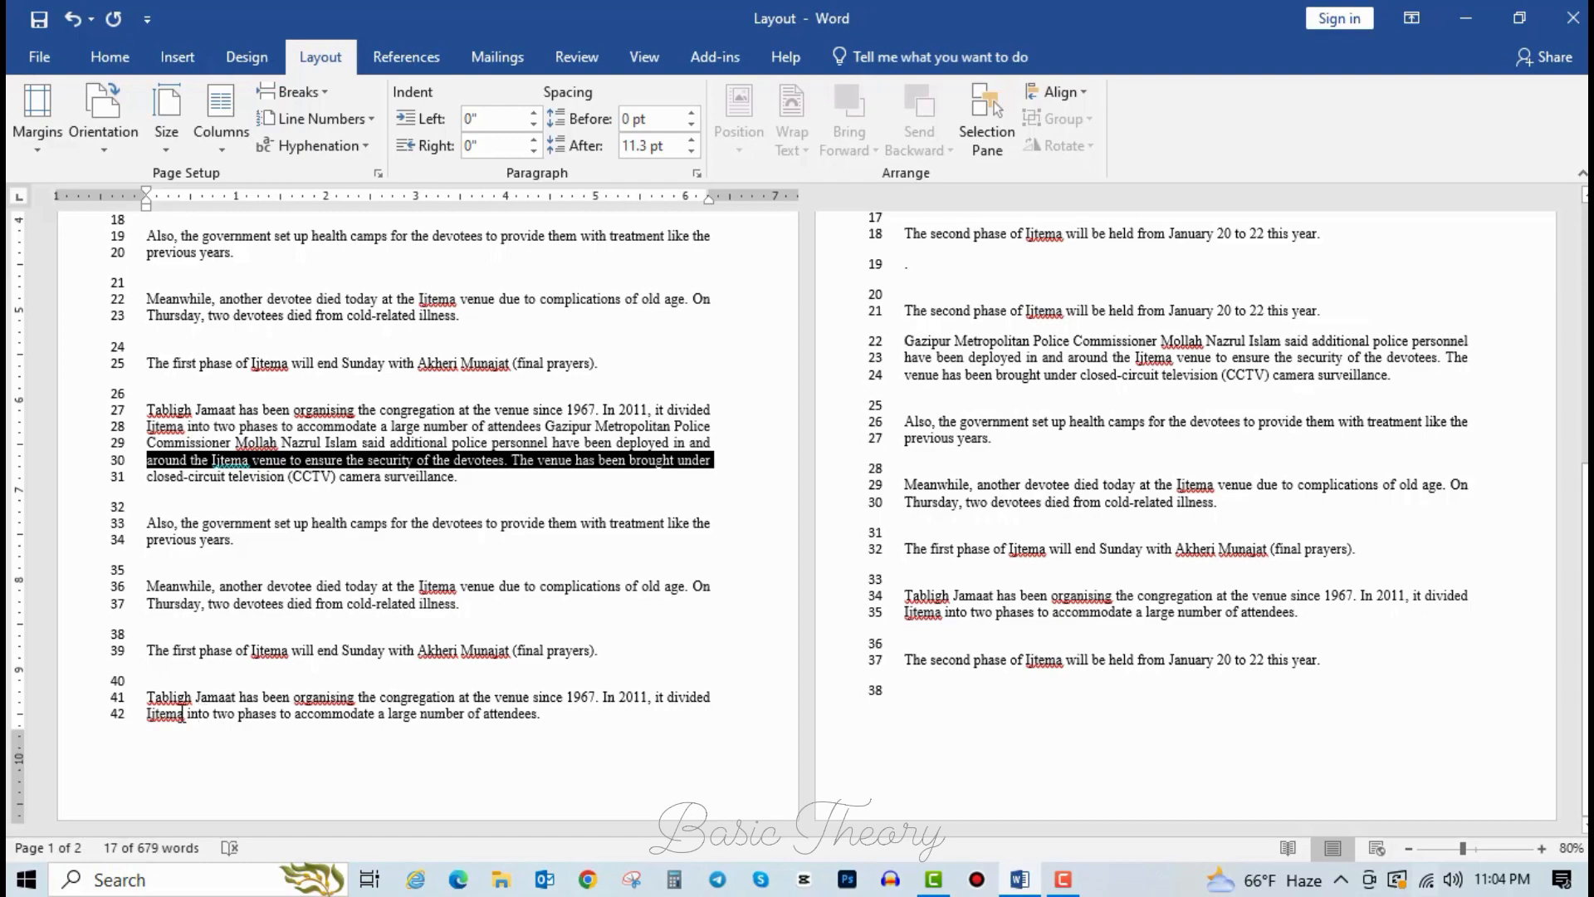
{"action": "left_click", "coordinate": [182, 714]}
{"action": "scroll", "coordinate": [192, 678], "scroll_direction": "up", "scroll_amount": 6}
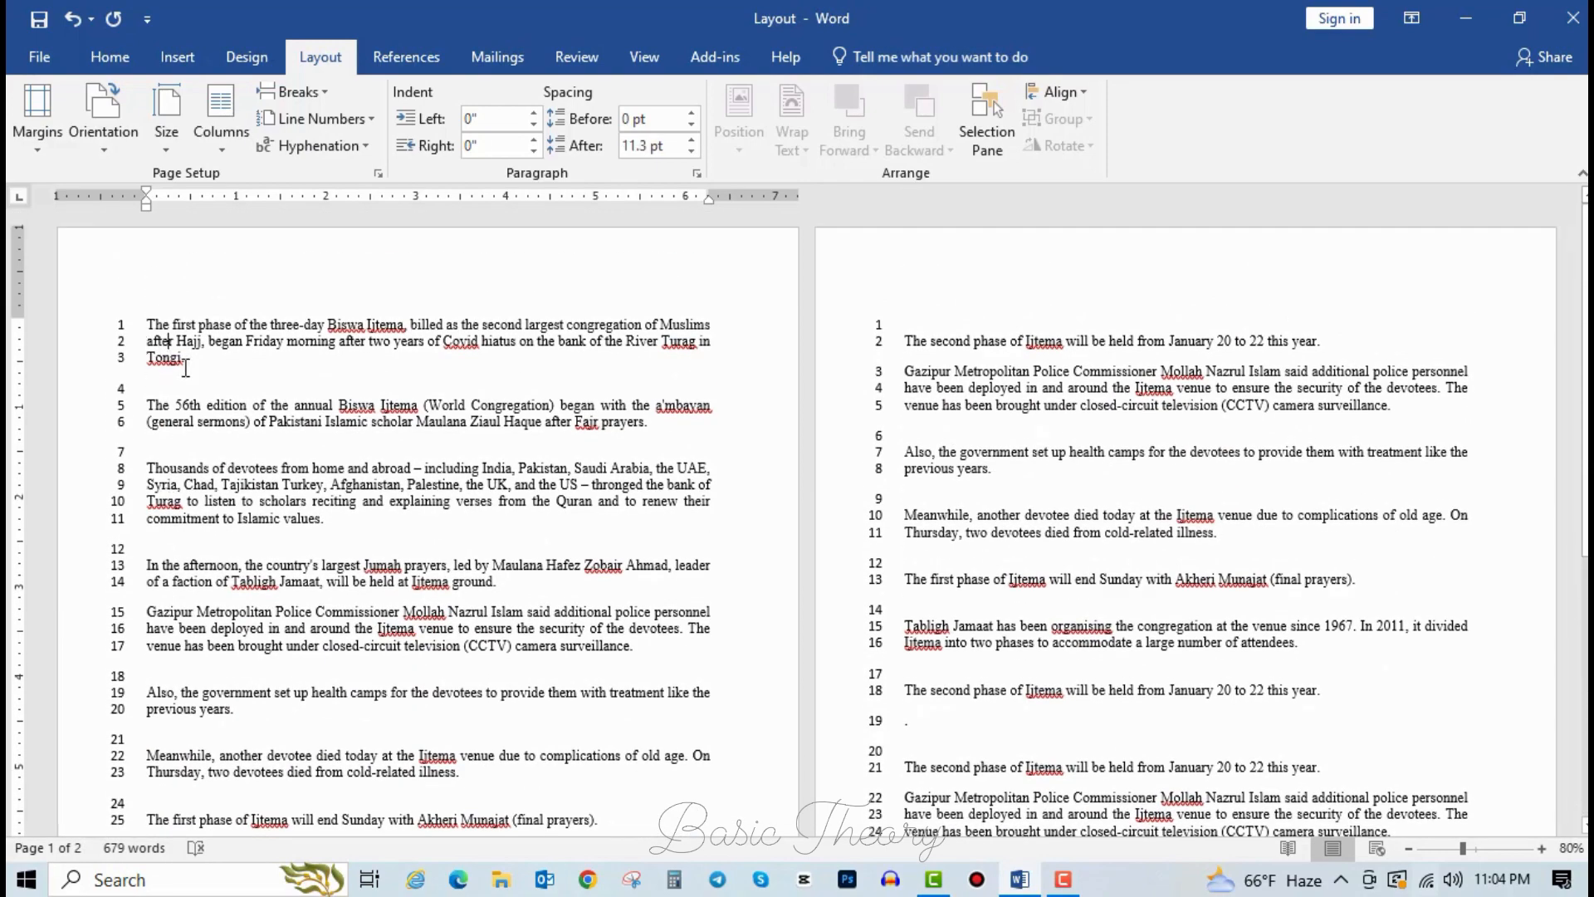
Delete the empty lines 4, 6 and 10 between the opening paragraphs.
{"action": "left_click", "coordinate": [119, 394]}
{"action": "left_click", "coordinate": [167, 391]}
{"action": "key", "text": "Delete"}
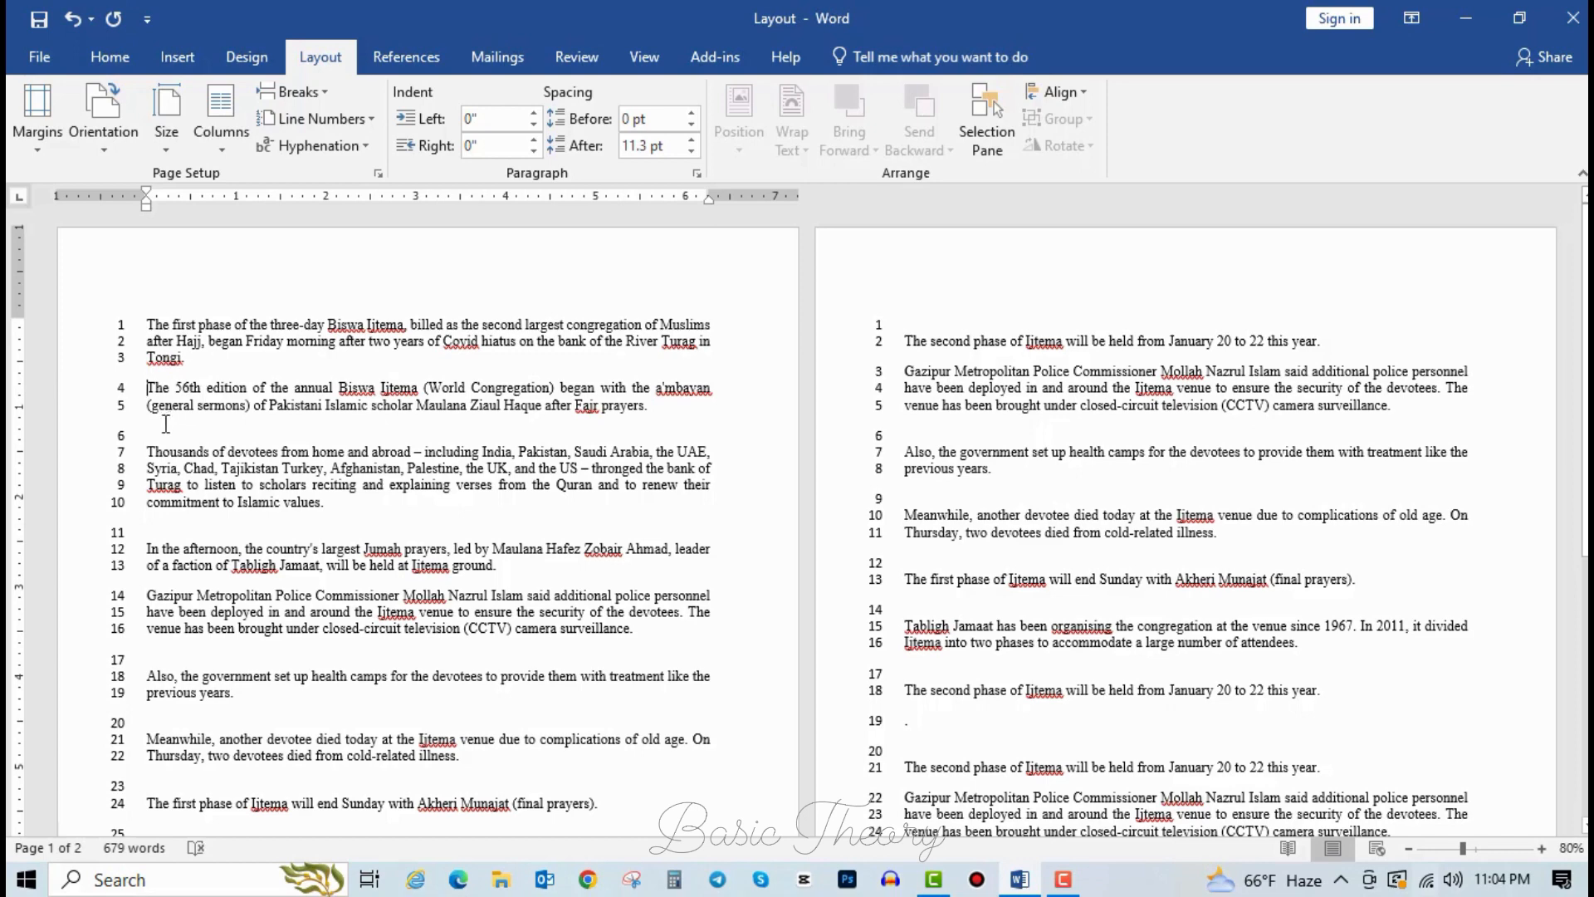
{"action": "left_click", "coordinate": [160, 432]}
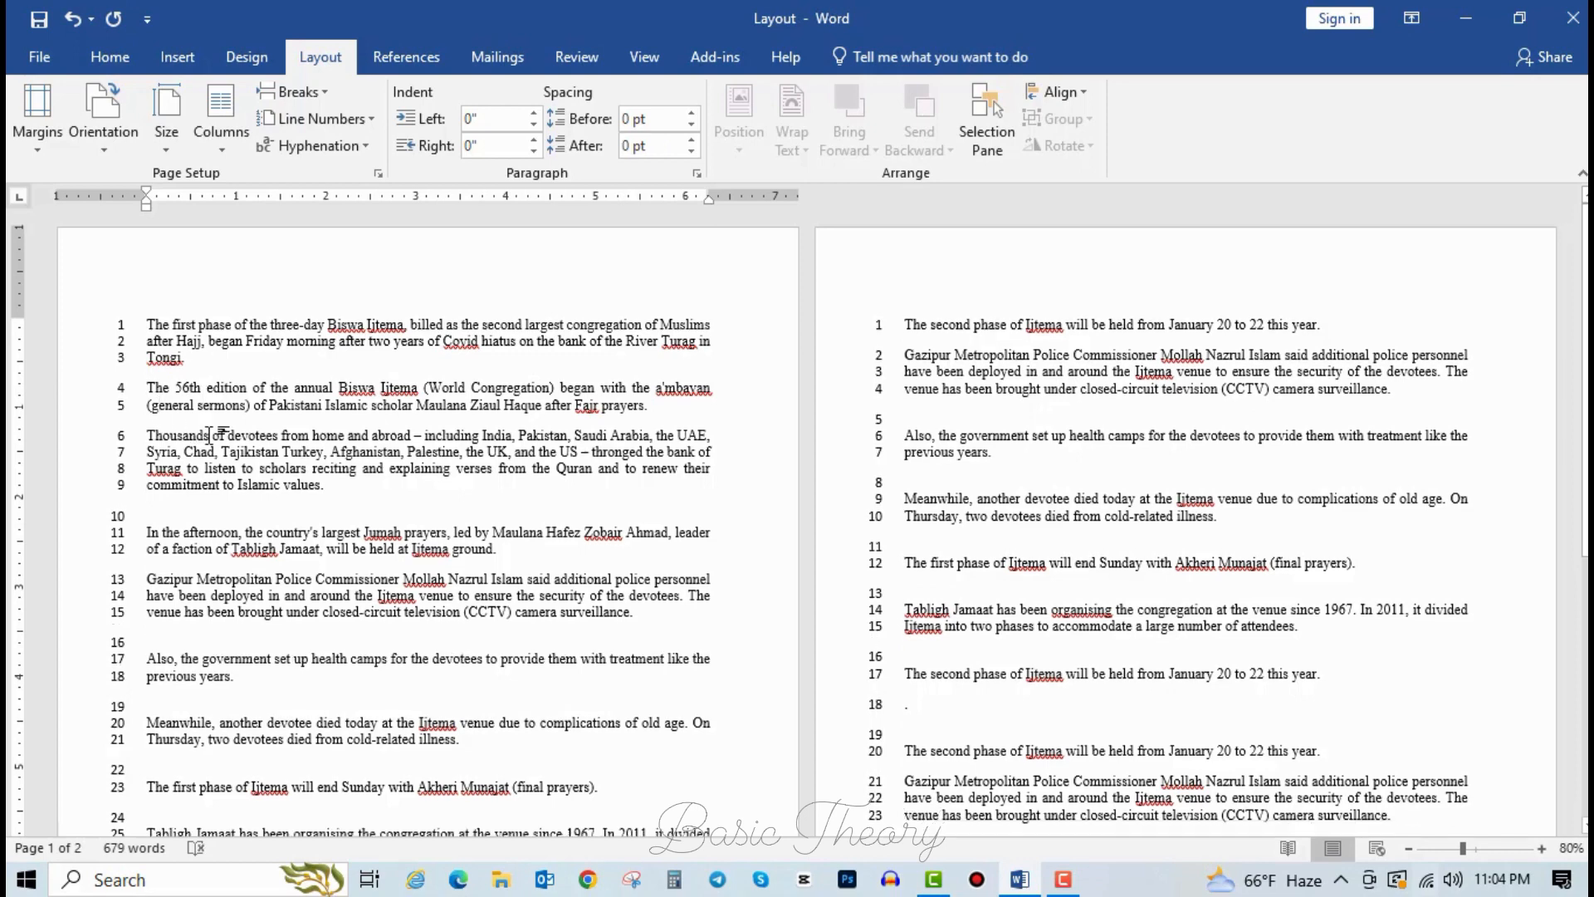
{"action": "key", "text": "Delete"}
{"action": "left_click", "coordinate": [167, 516]}
{"action": "key", "text": "Delete"}
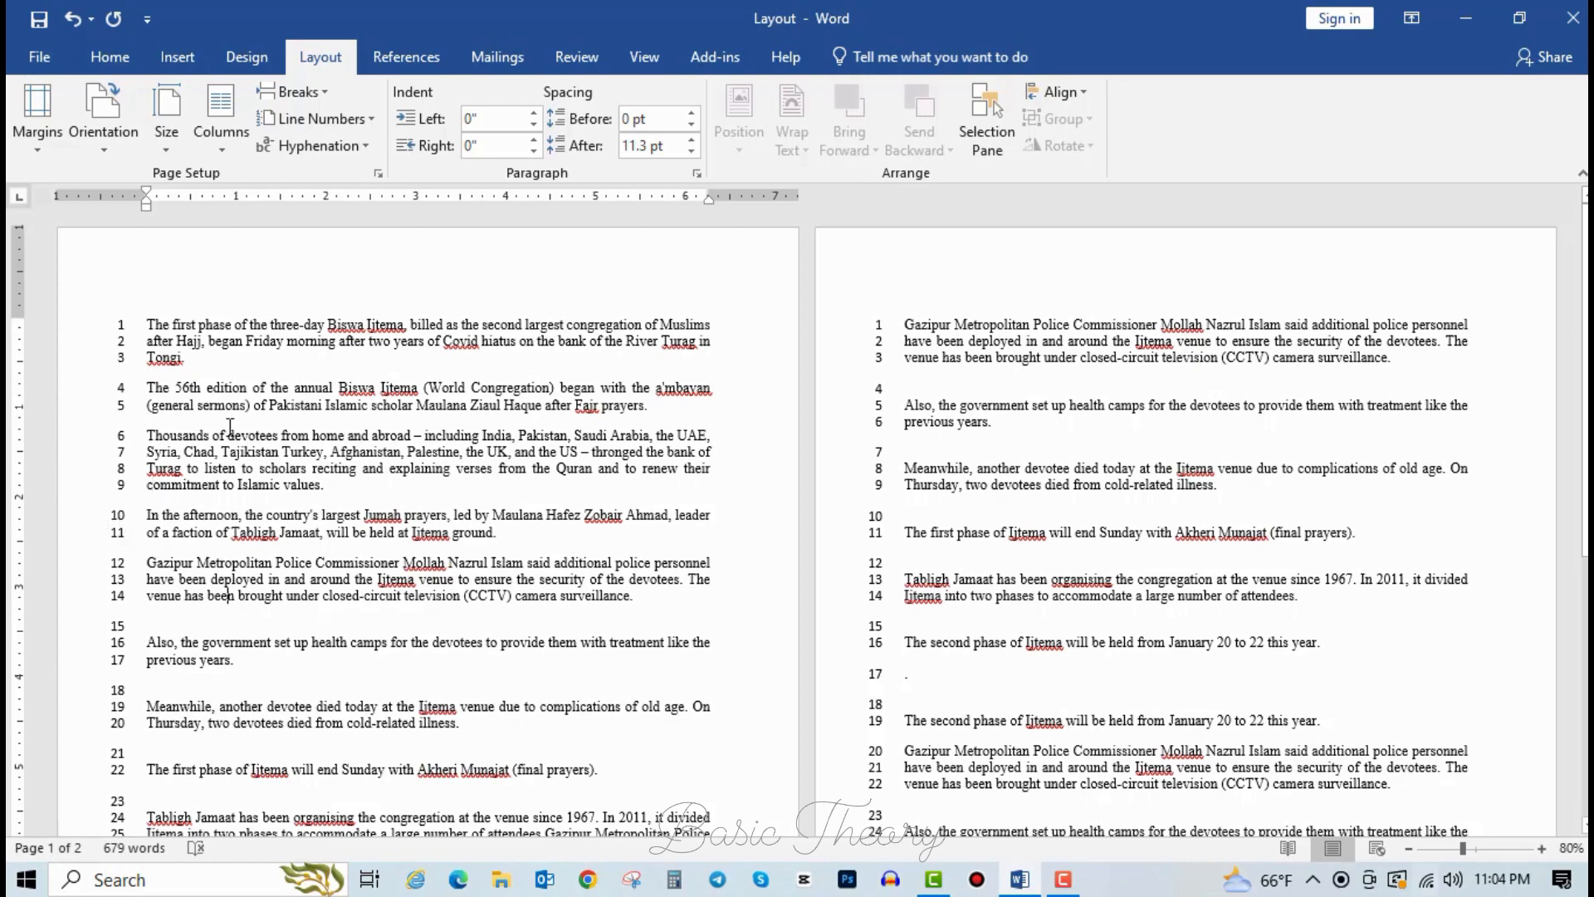
{"action": "left_click", "coordinate": [309, 119]}
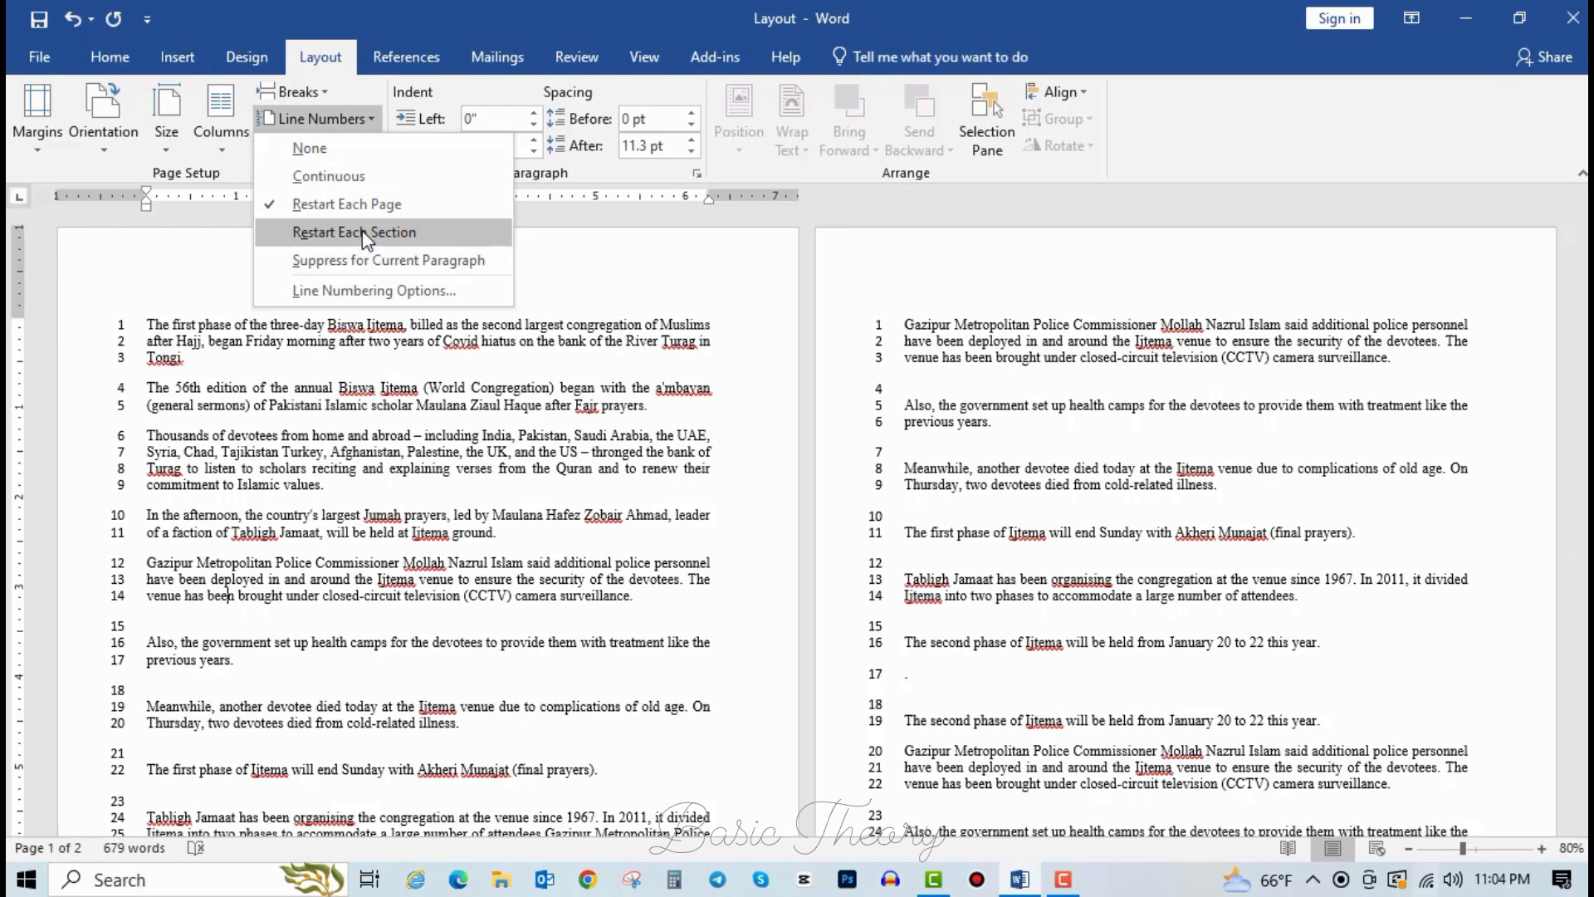
{"action": "left_click", "coordinate": [365, 233]}
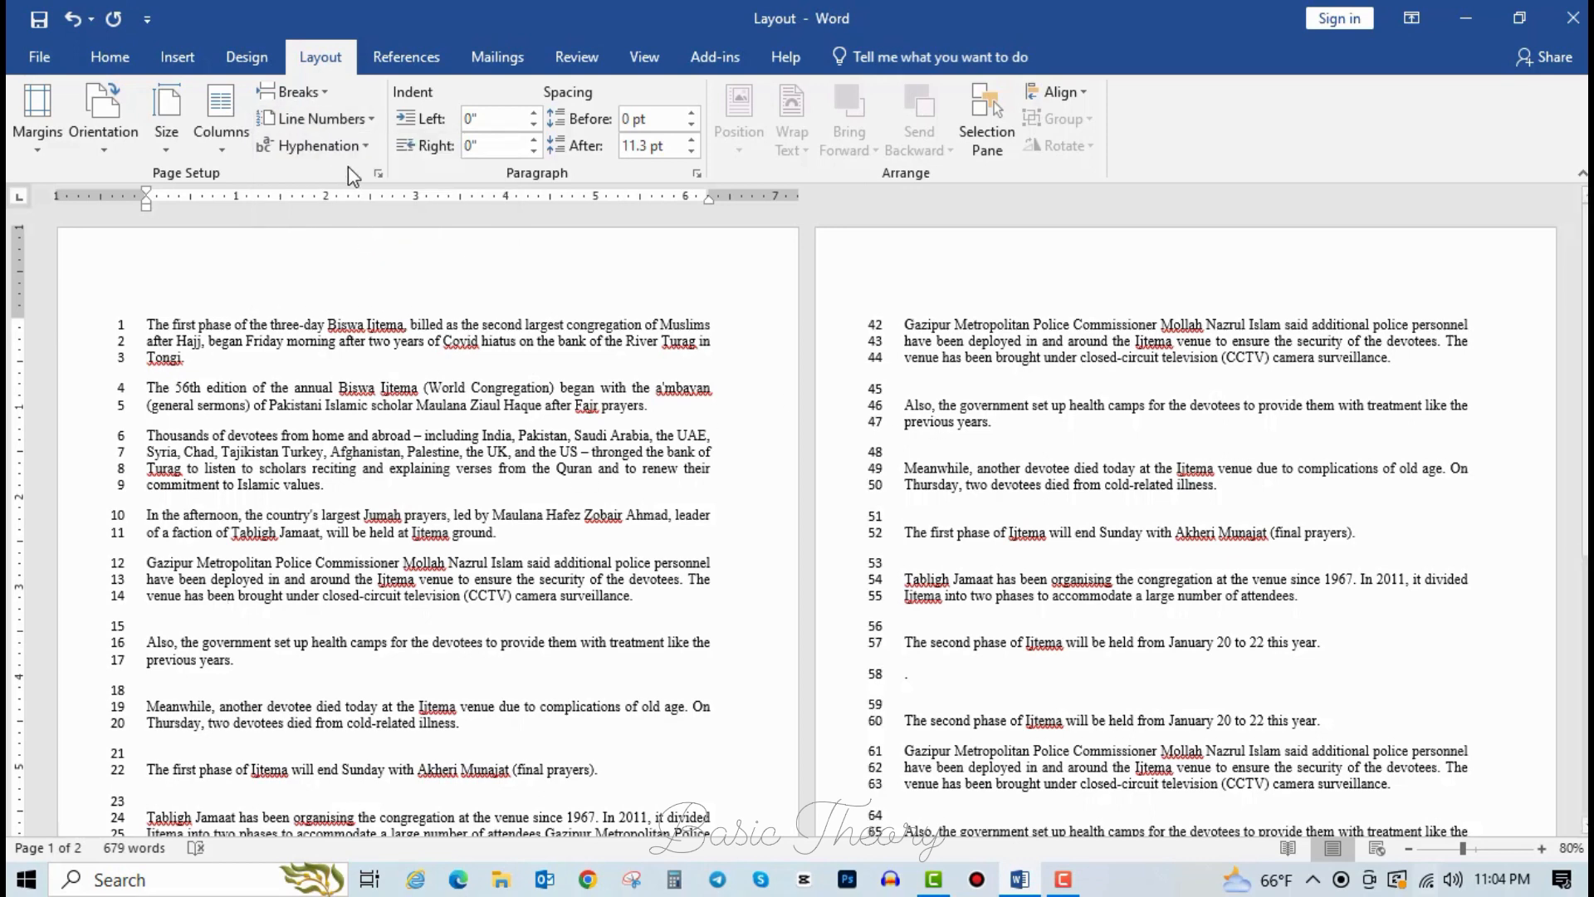
{"action": "left_click", "coordinate": [340, 118]}
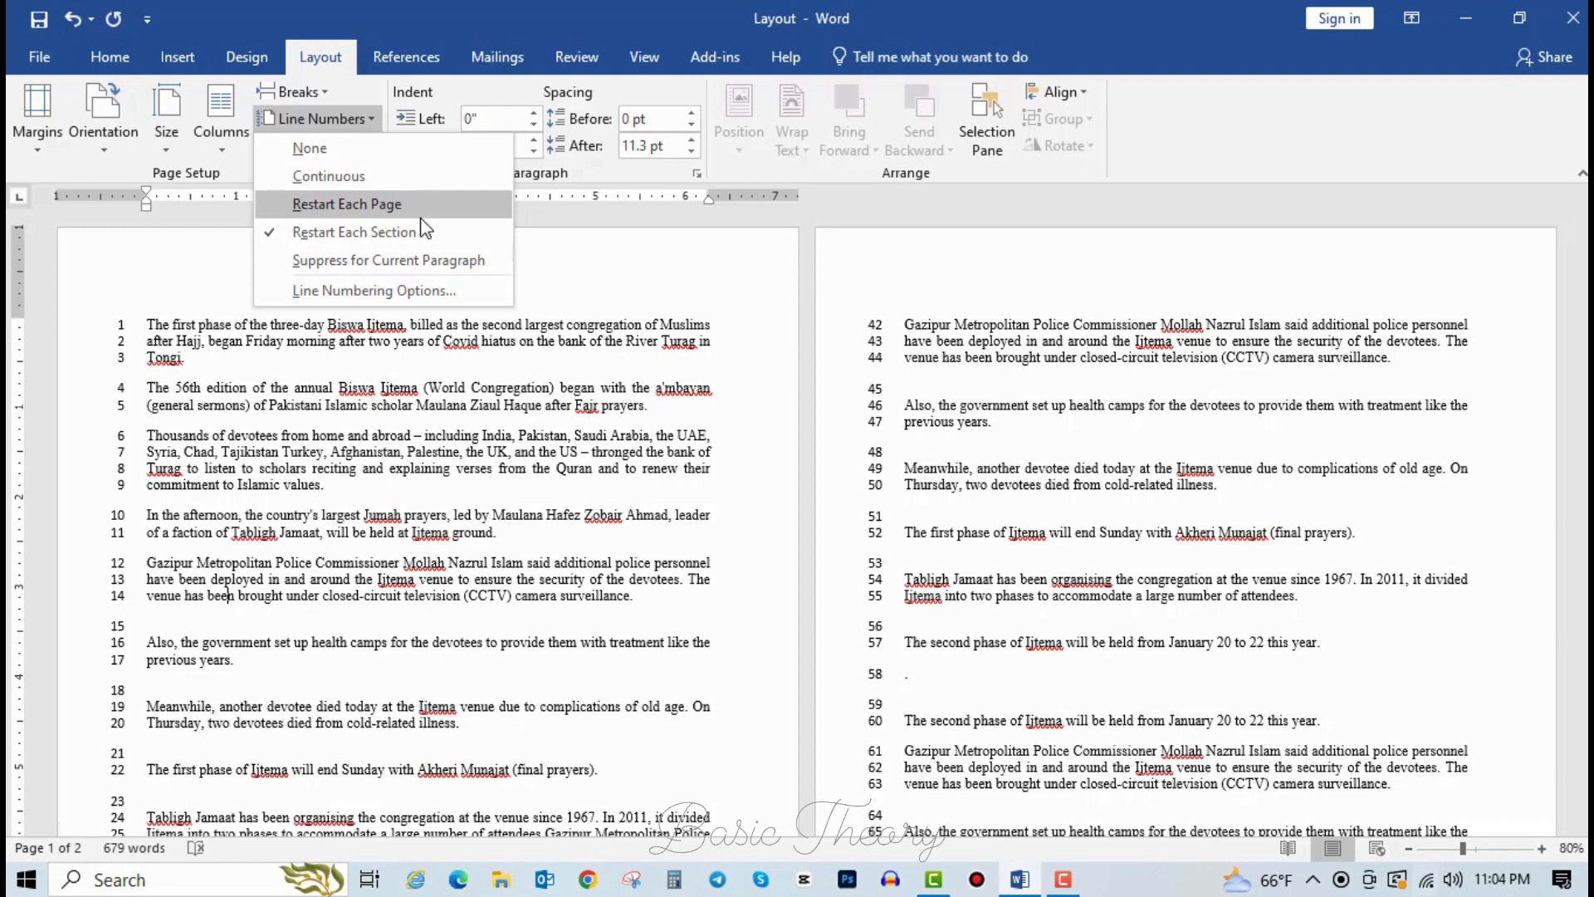
{"action": "scroll", "coordinate": [241, 674], "scroll_direction": "down", "scroll_amount": 6}
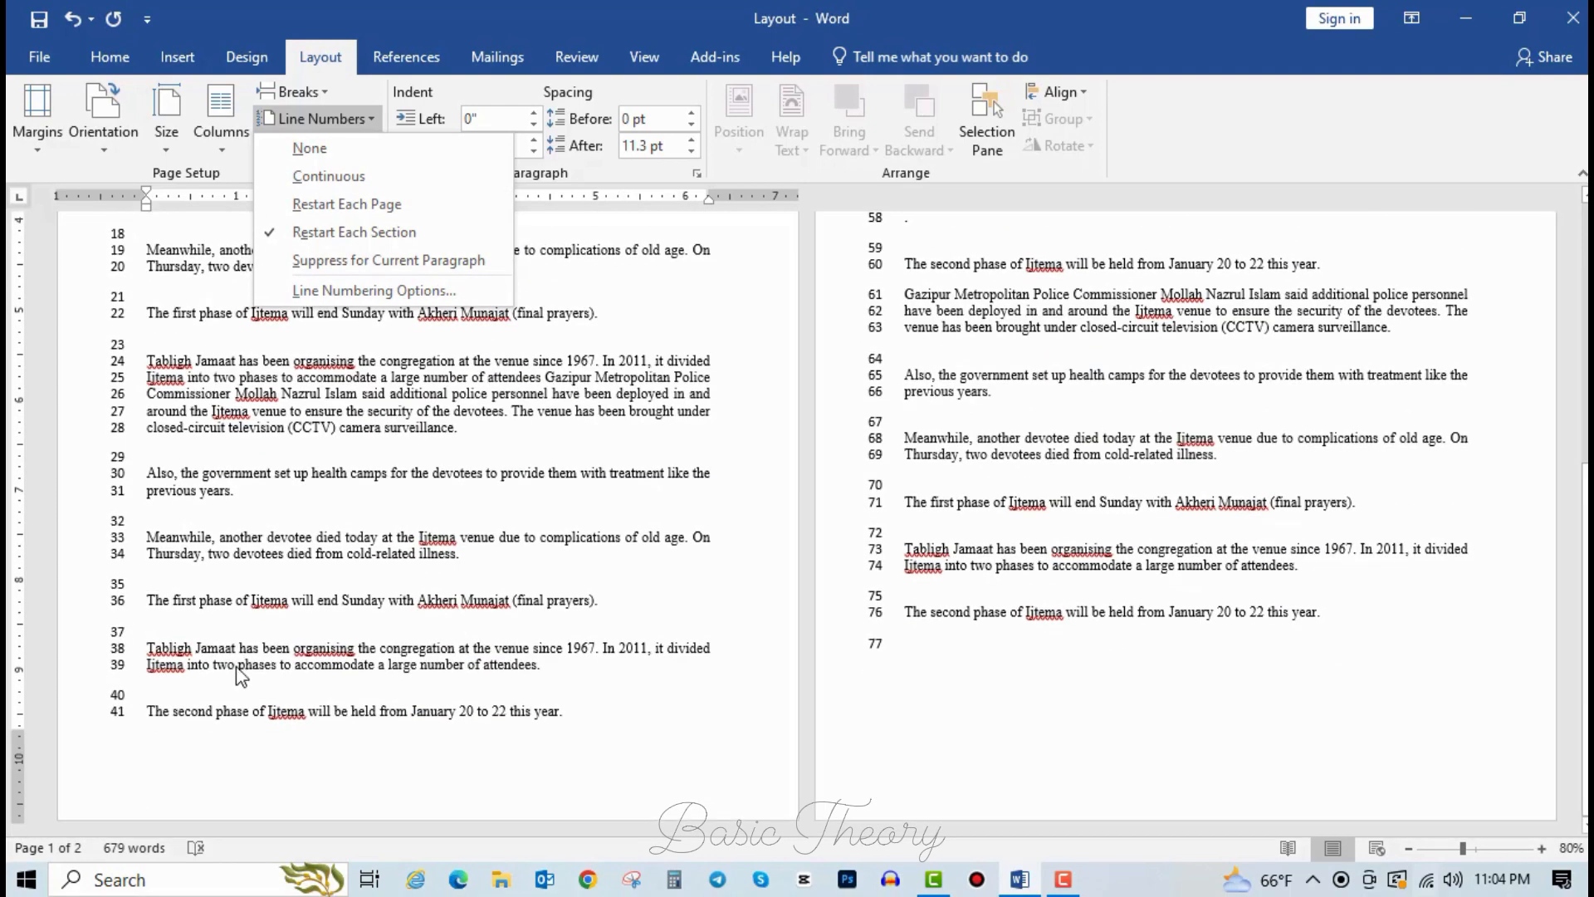
{"action": "scroll", "coordinate": [714, 689], "scroll_direction": "up", "scroll_amount": 6}
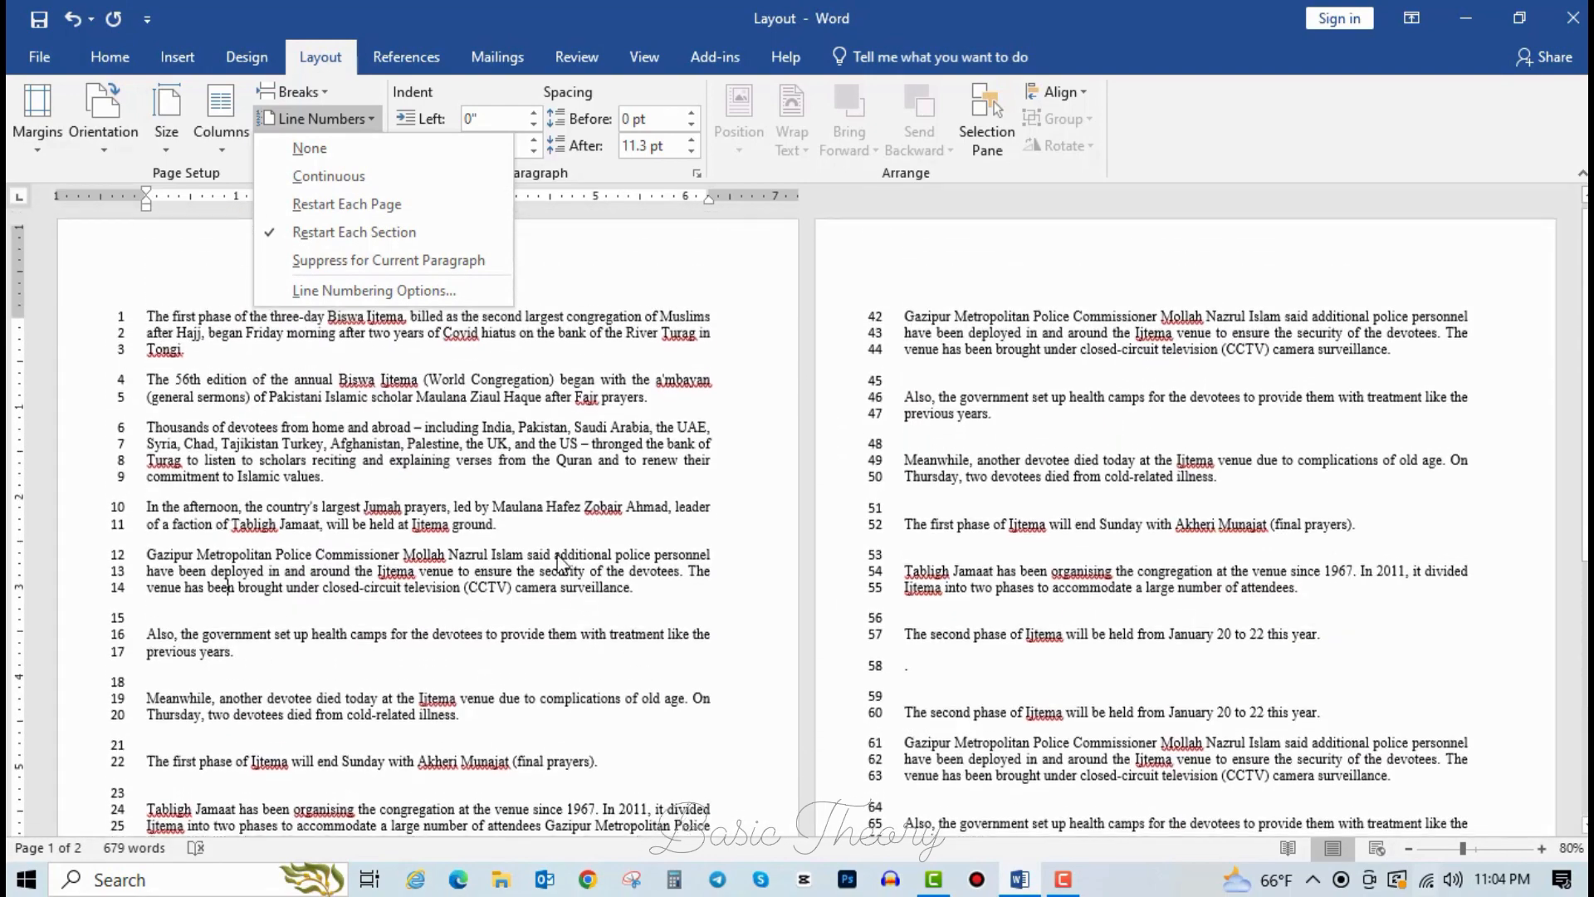
{"action": "left_click", "coordinate": [456, 426]}
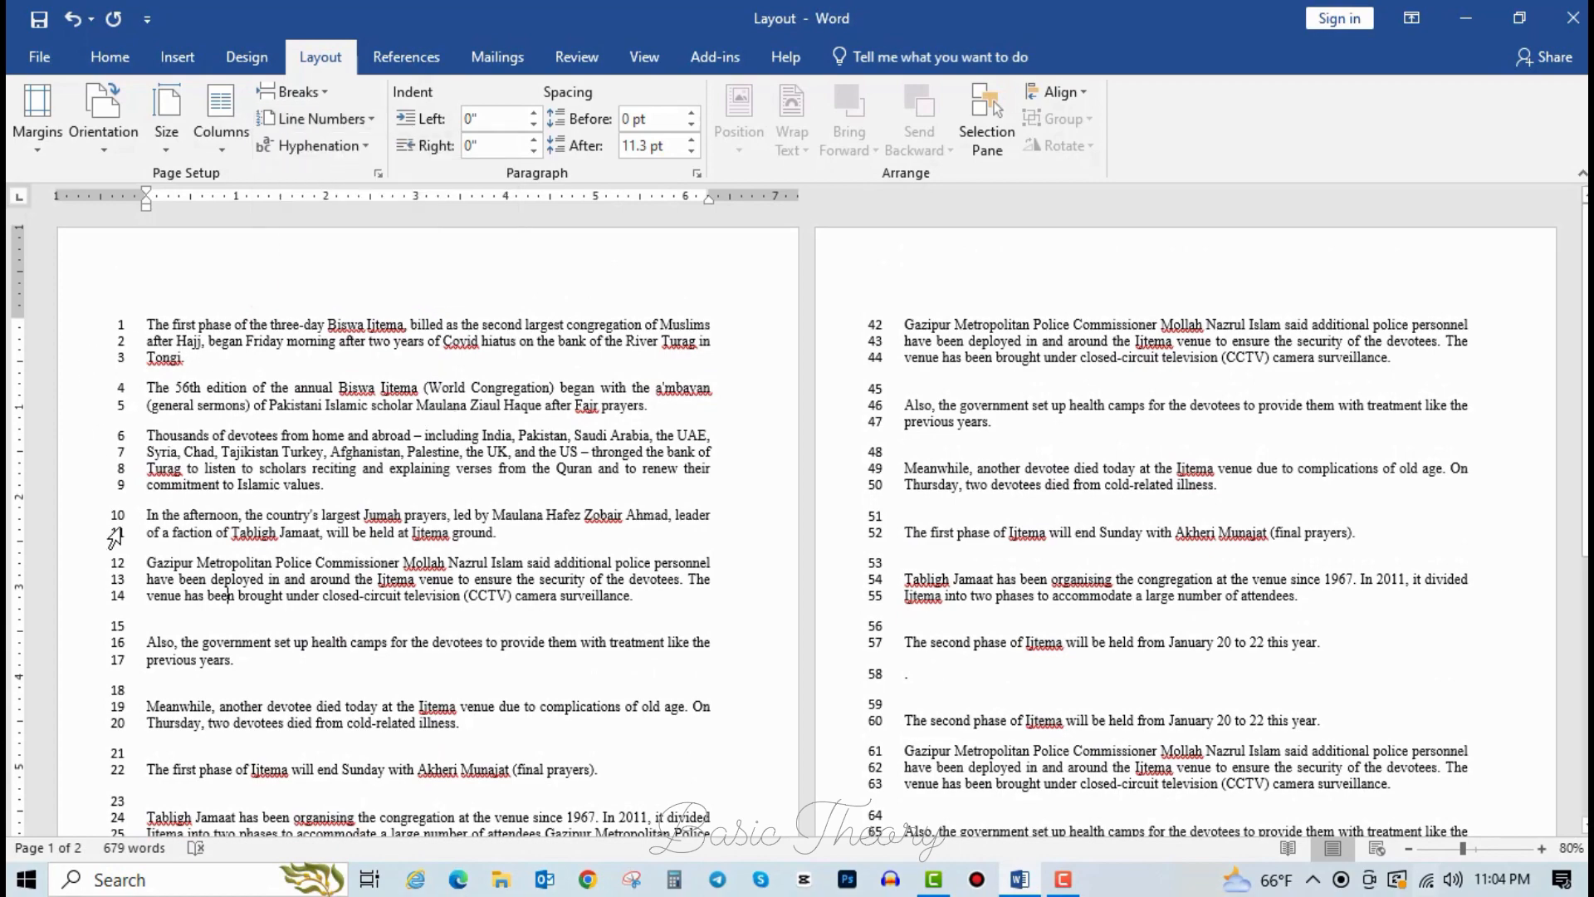
{"action": "scroll", "coordinate": [141, 726], "scroll_direction": "down", "scroll_amount": 6}
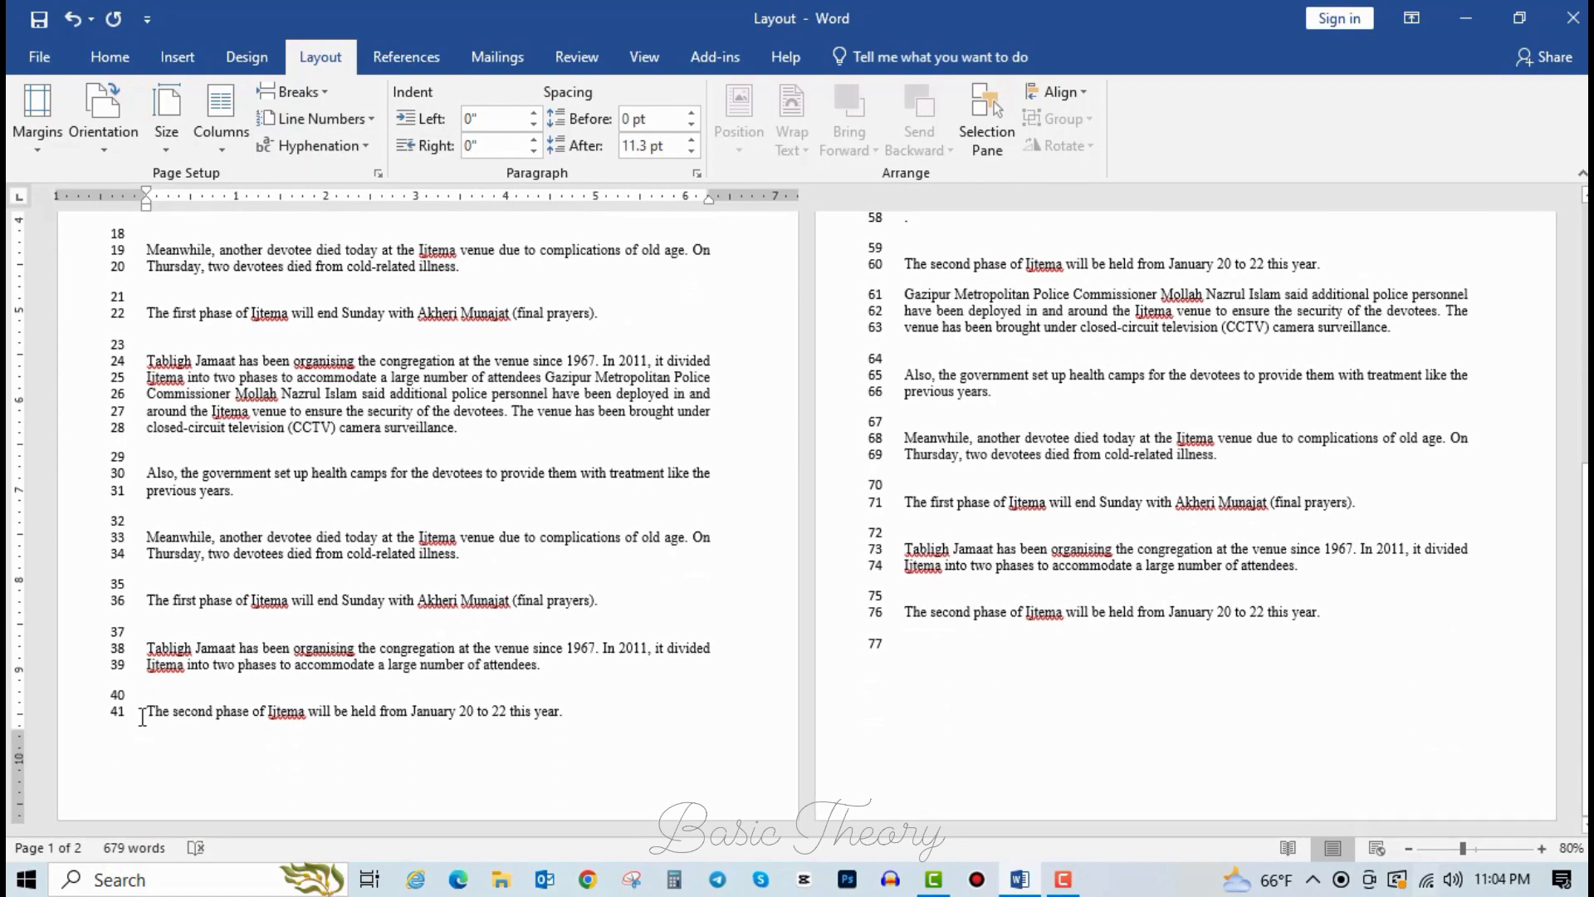
{"action": "left_click", "coordinate": [136, 719]}
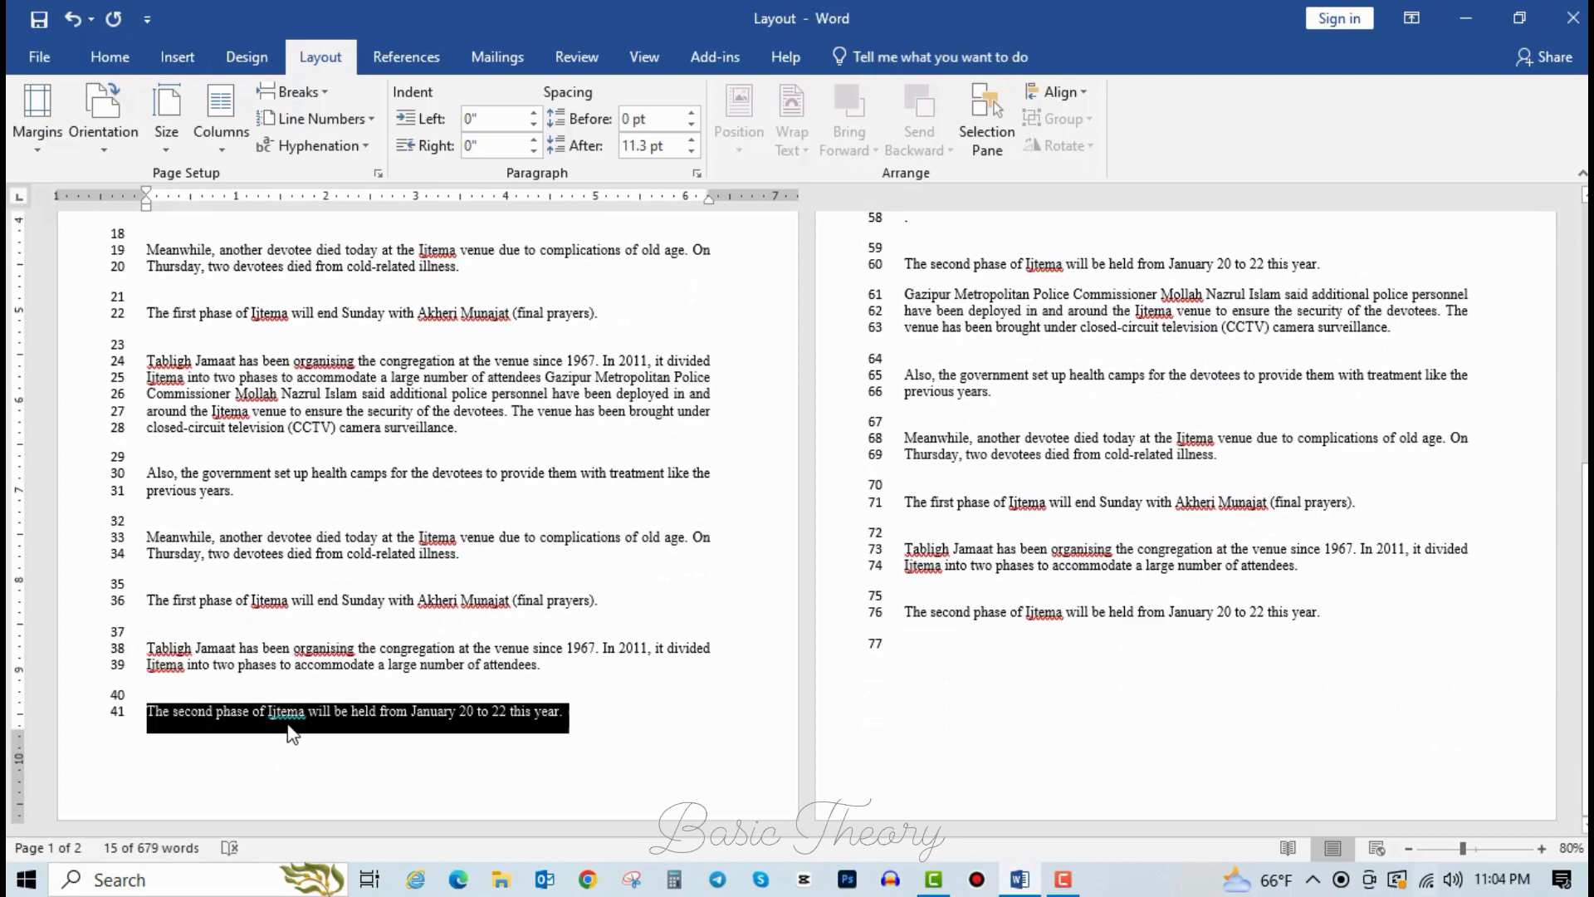
{"action": "scroll", "coordinate": [459, 656], "scroll_direction": "up", "scroll_amount": 4}
{"action": "scroll", "coordinate": [460, 656], "scroll_direction": "up", "scroll_amount": 2}
{"action": "left_click", "coordinate": [885, 341]}
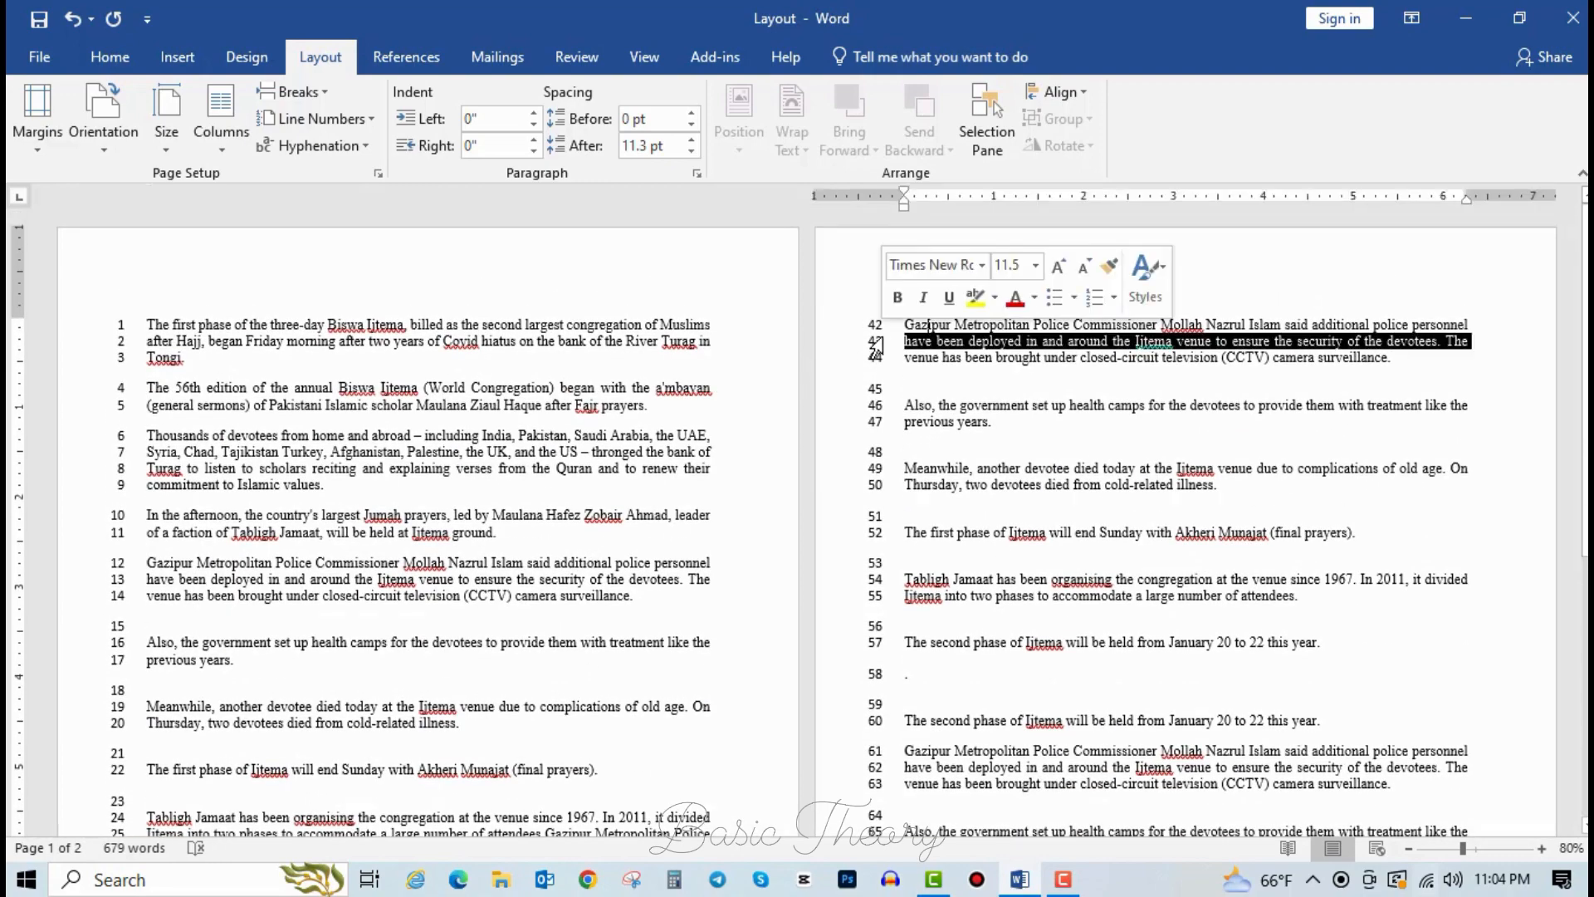
{"action": "left_click", "coordinate": [899, 360]}
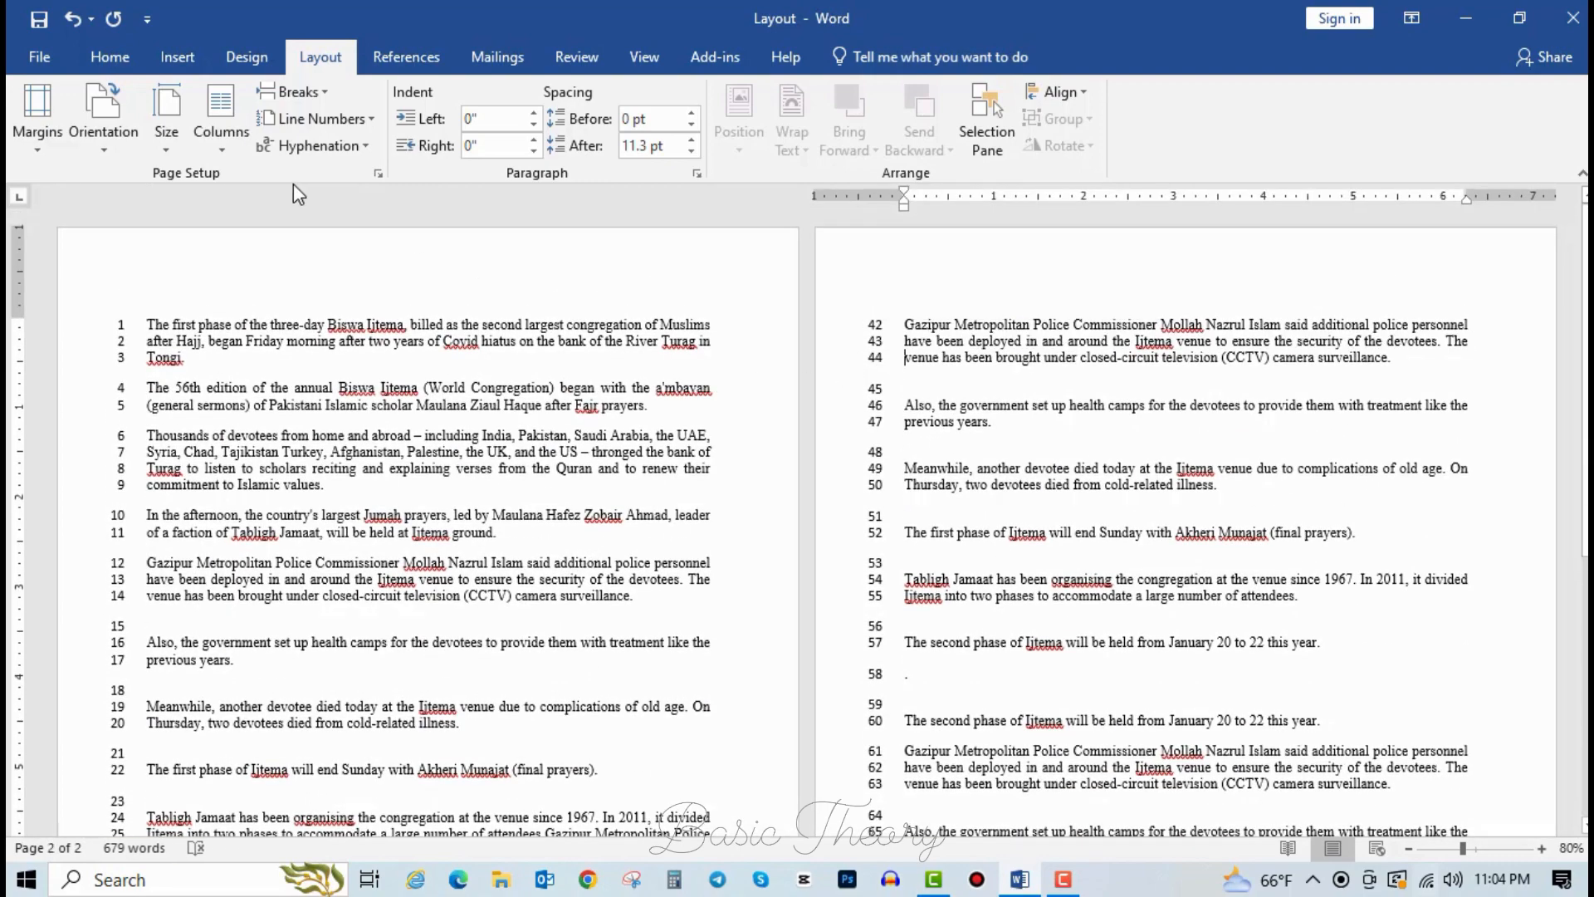
{"action": "left_click", "coordinate": [293, 91]}
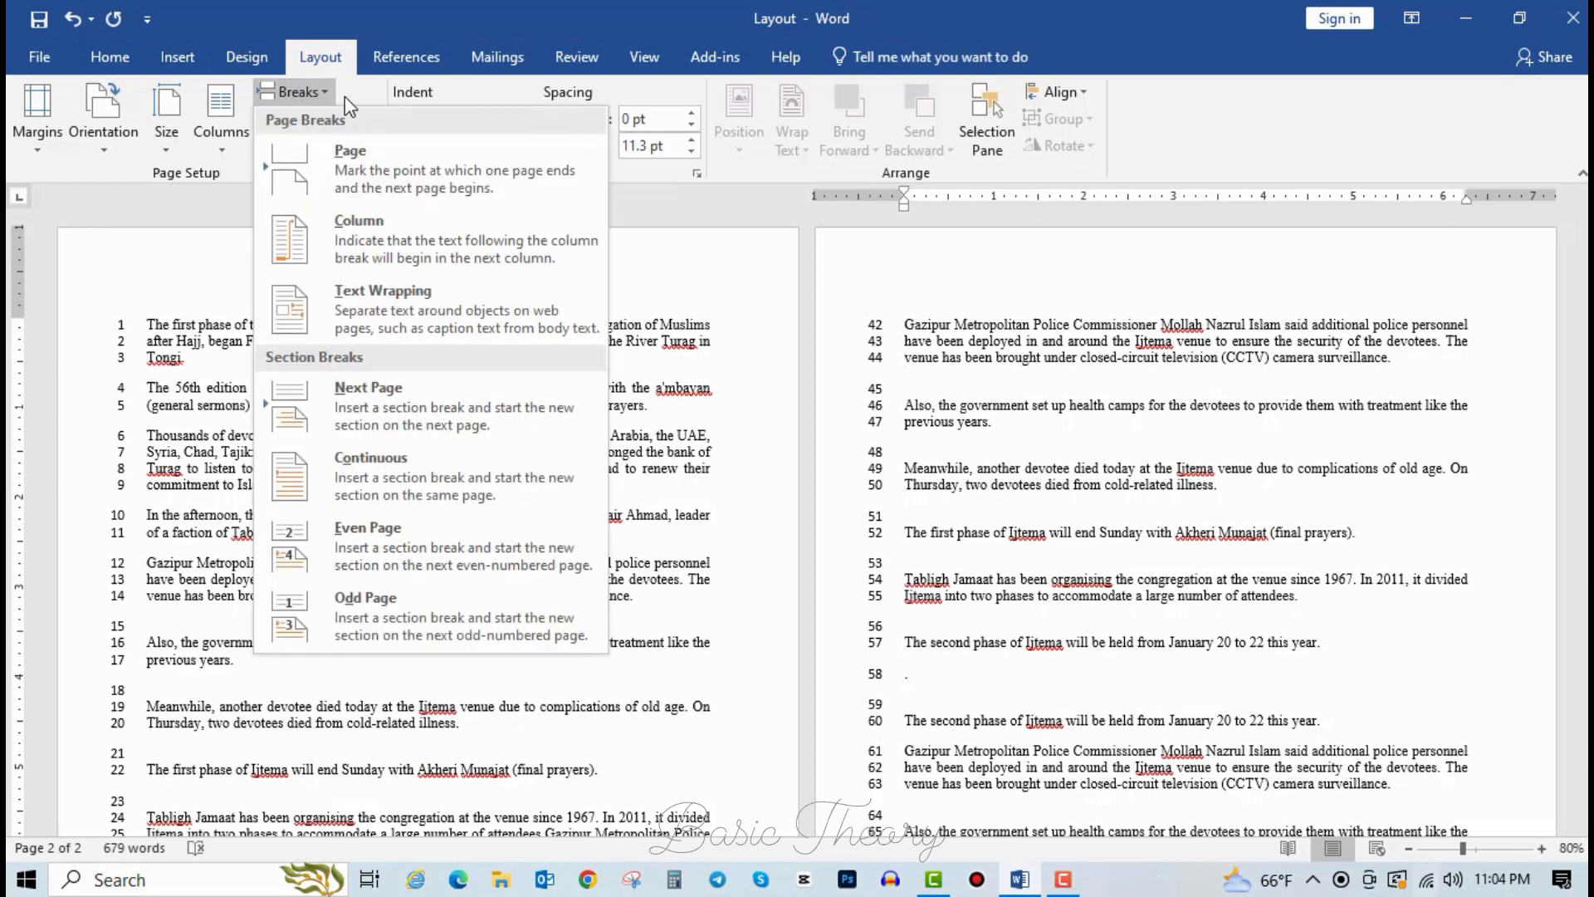
{"action": "left_click", "coordinate": [187, 464]}
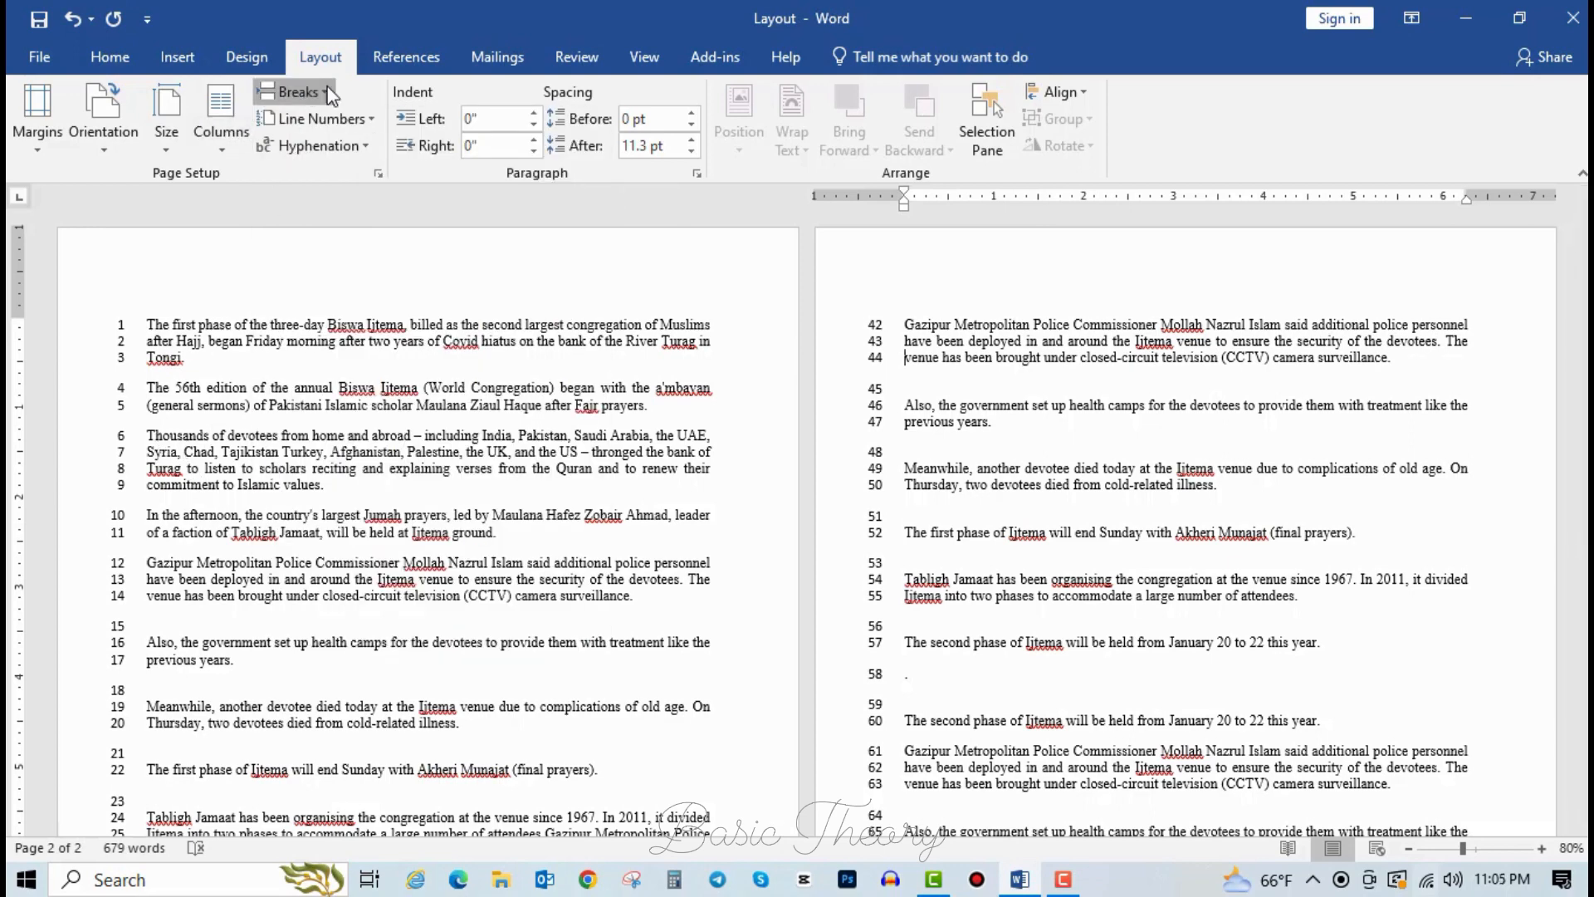
{"action": "left_click", "coordinate": [266, 93]}
{"action": "left_click", "coordinate": [238, 254]}
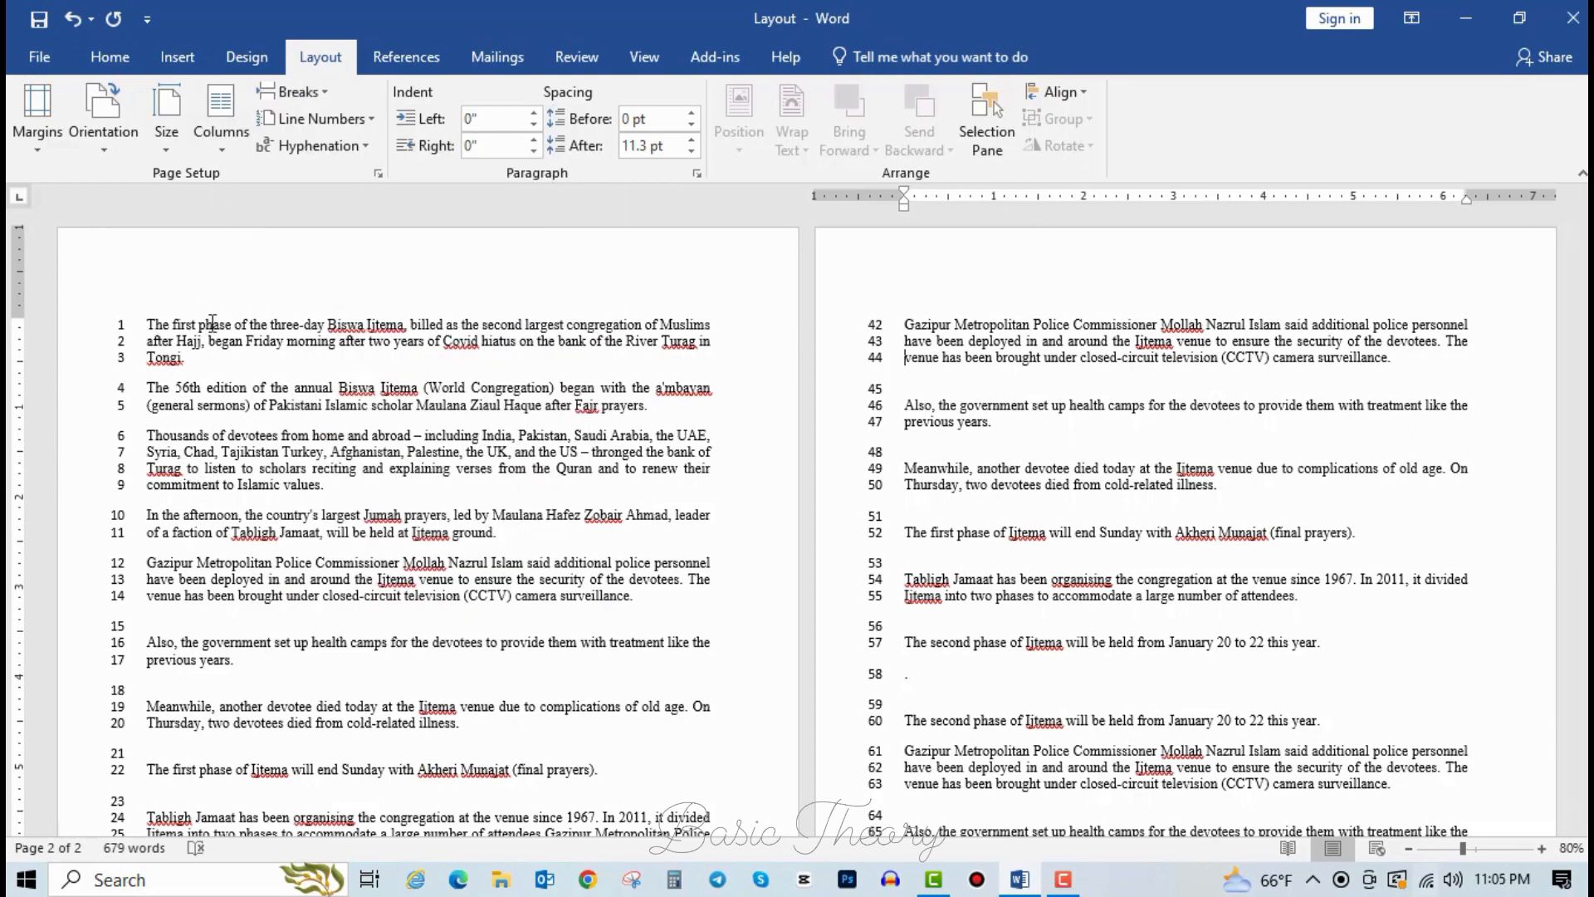
{"action": "left_click", "coordinate": [327, 116]}
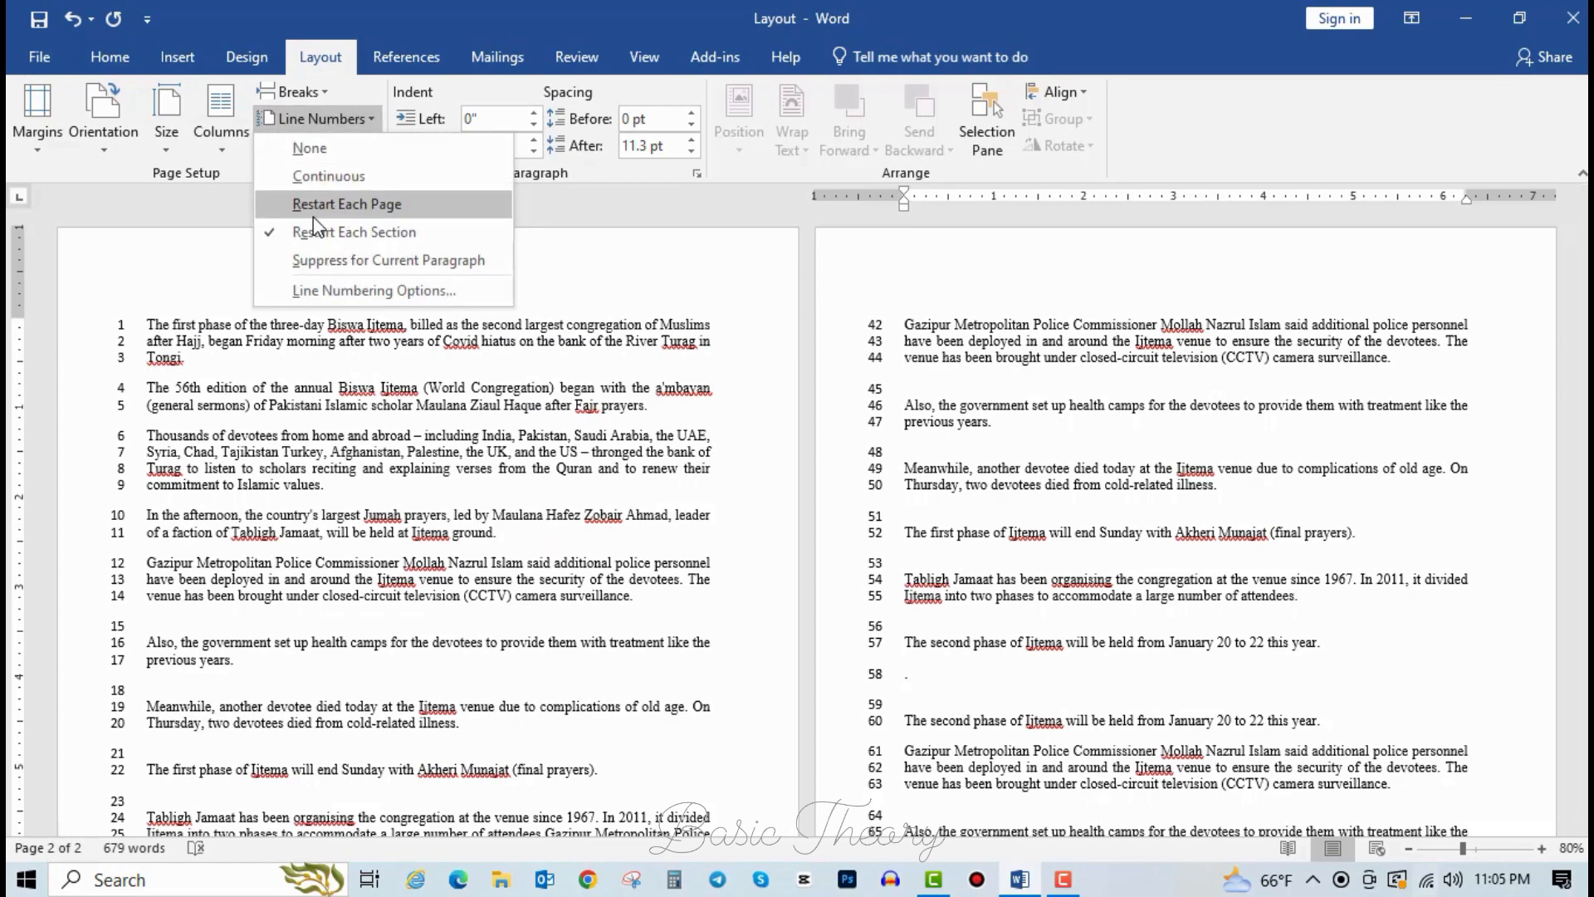
{"action": "left_click", "coordinate": [381, 207]}
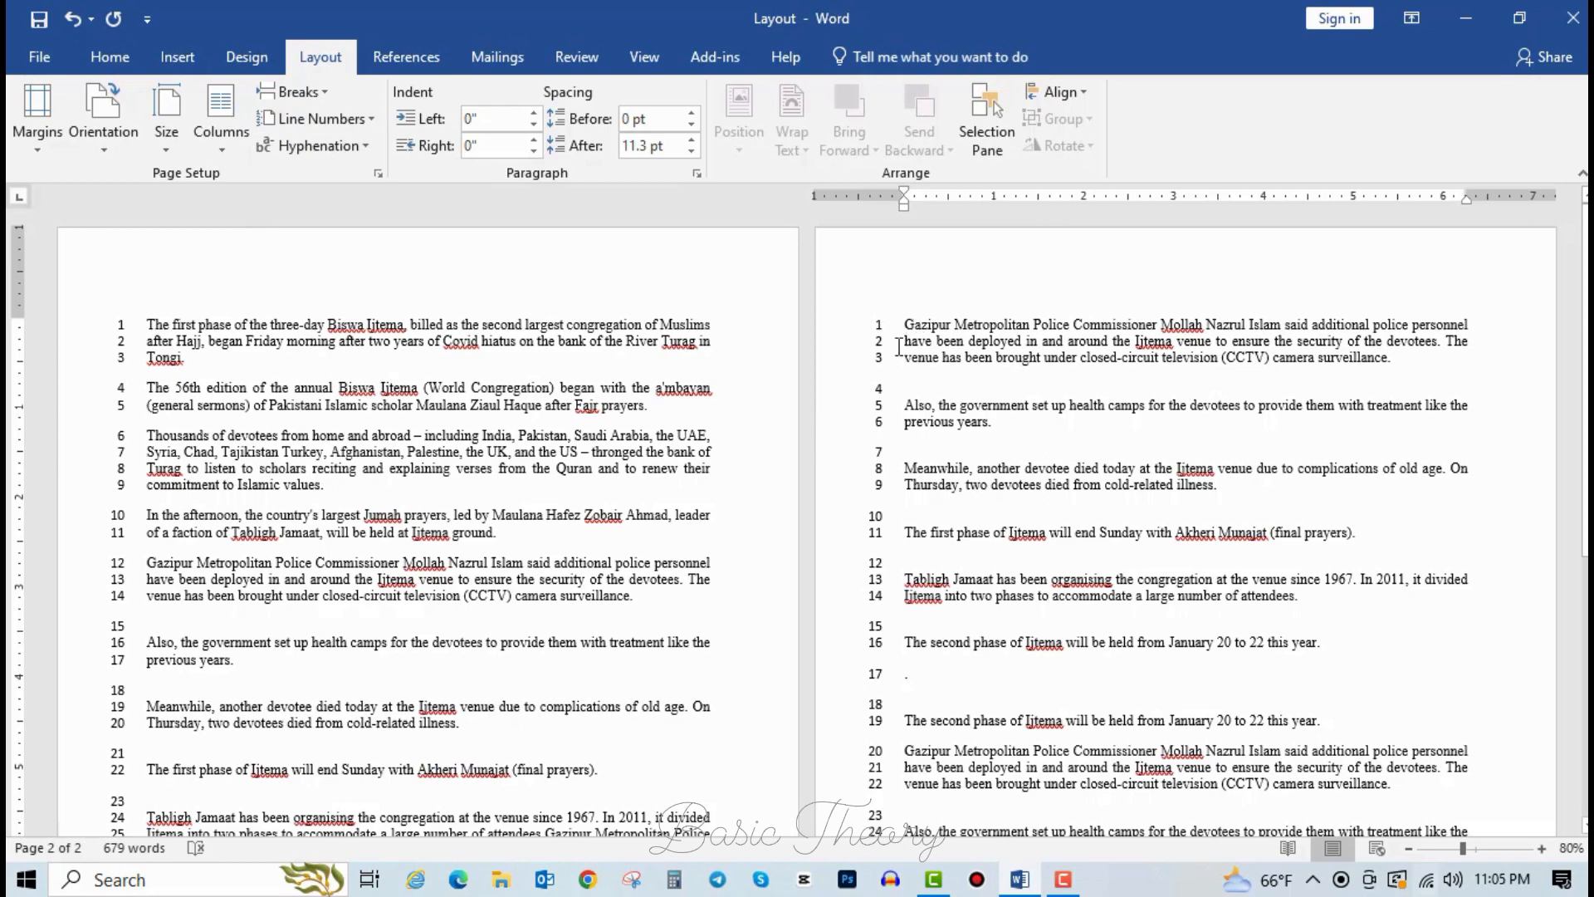
{"action": "left_click", "coordinate": [232, 143]}
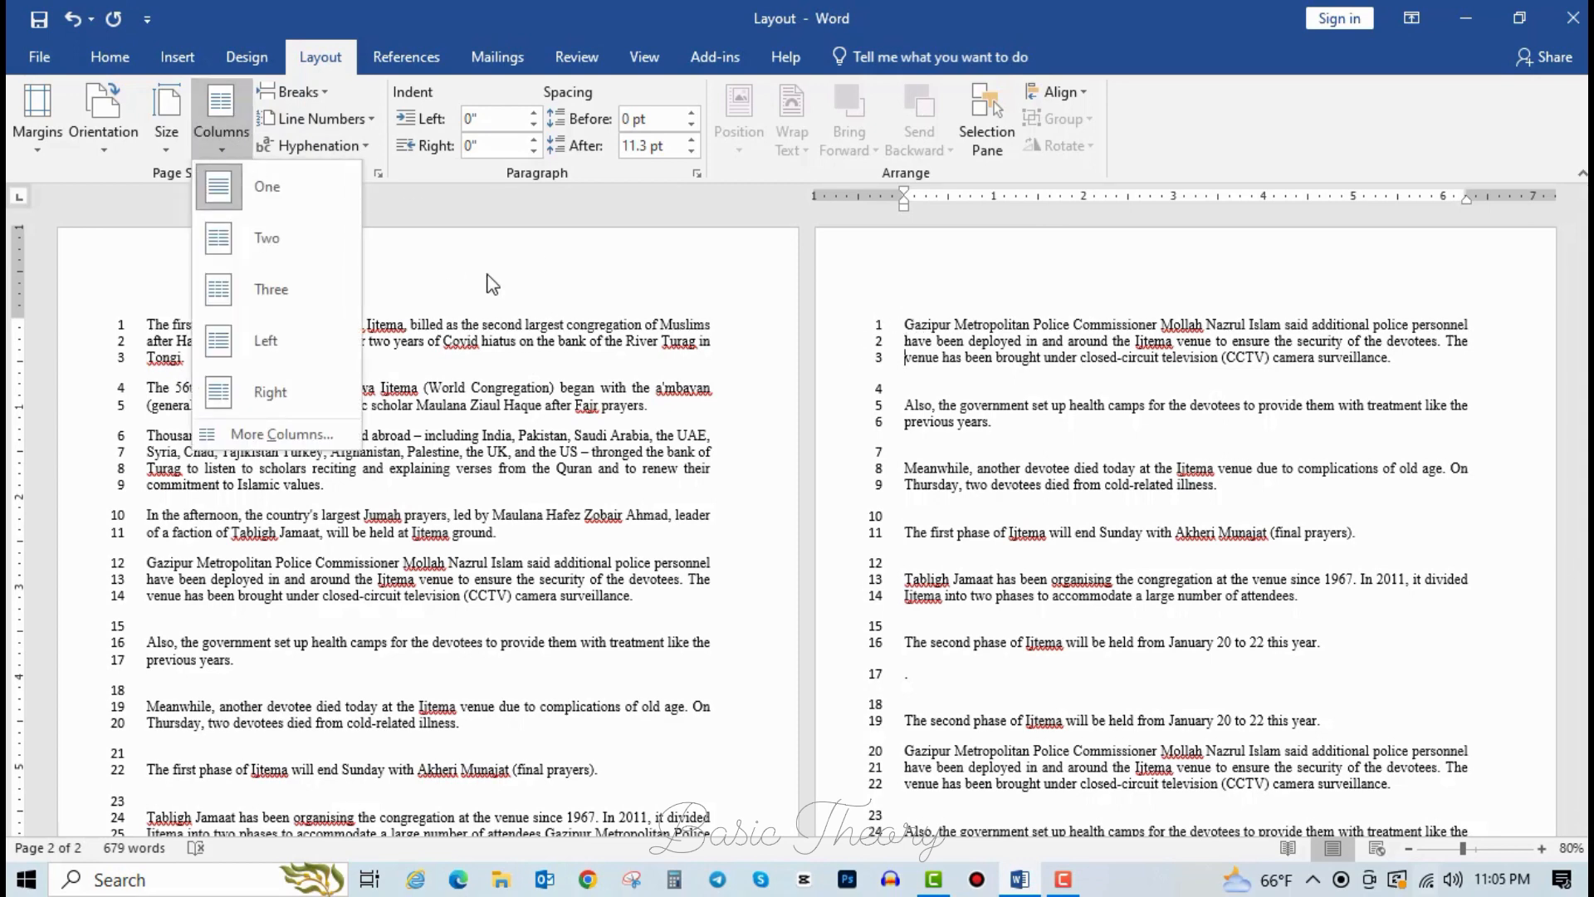
{"action": "left_click", "coordinate": [320, 118]}
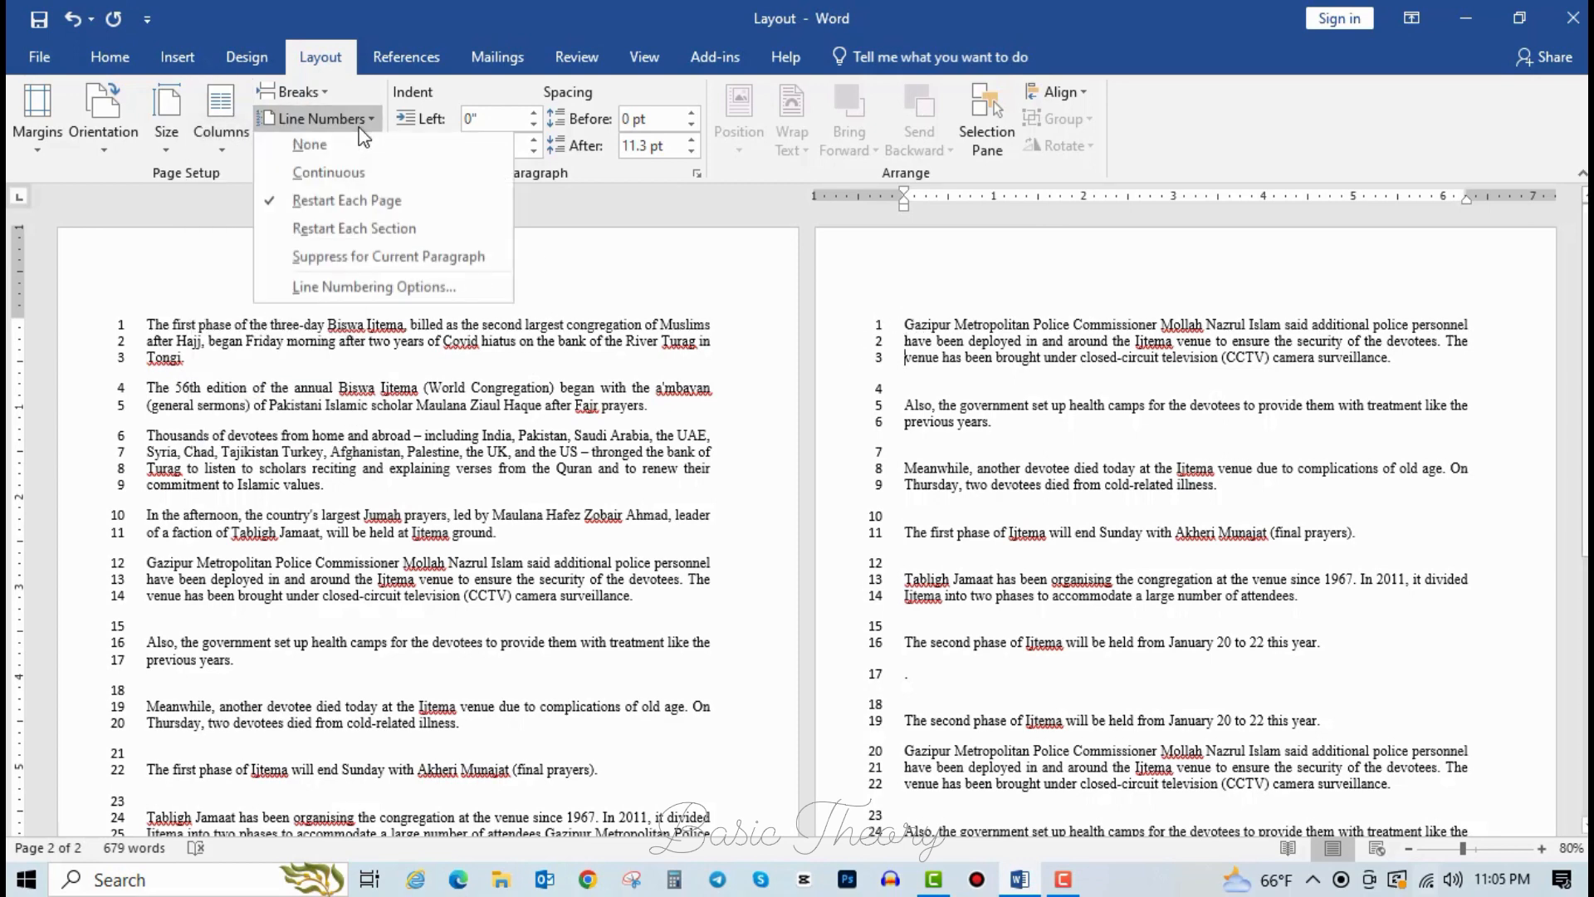
{"action": "left_click", "coordinate": [345, 239]}
{"action": "scroll", "coordinate": [356, 249], "scroll_direction": "down", "scroll_amount": 10}
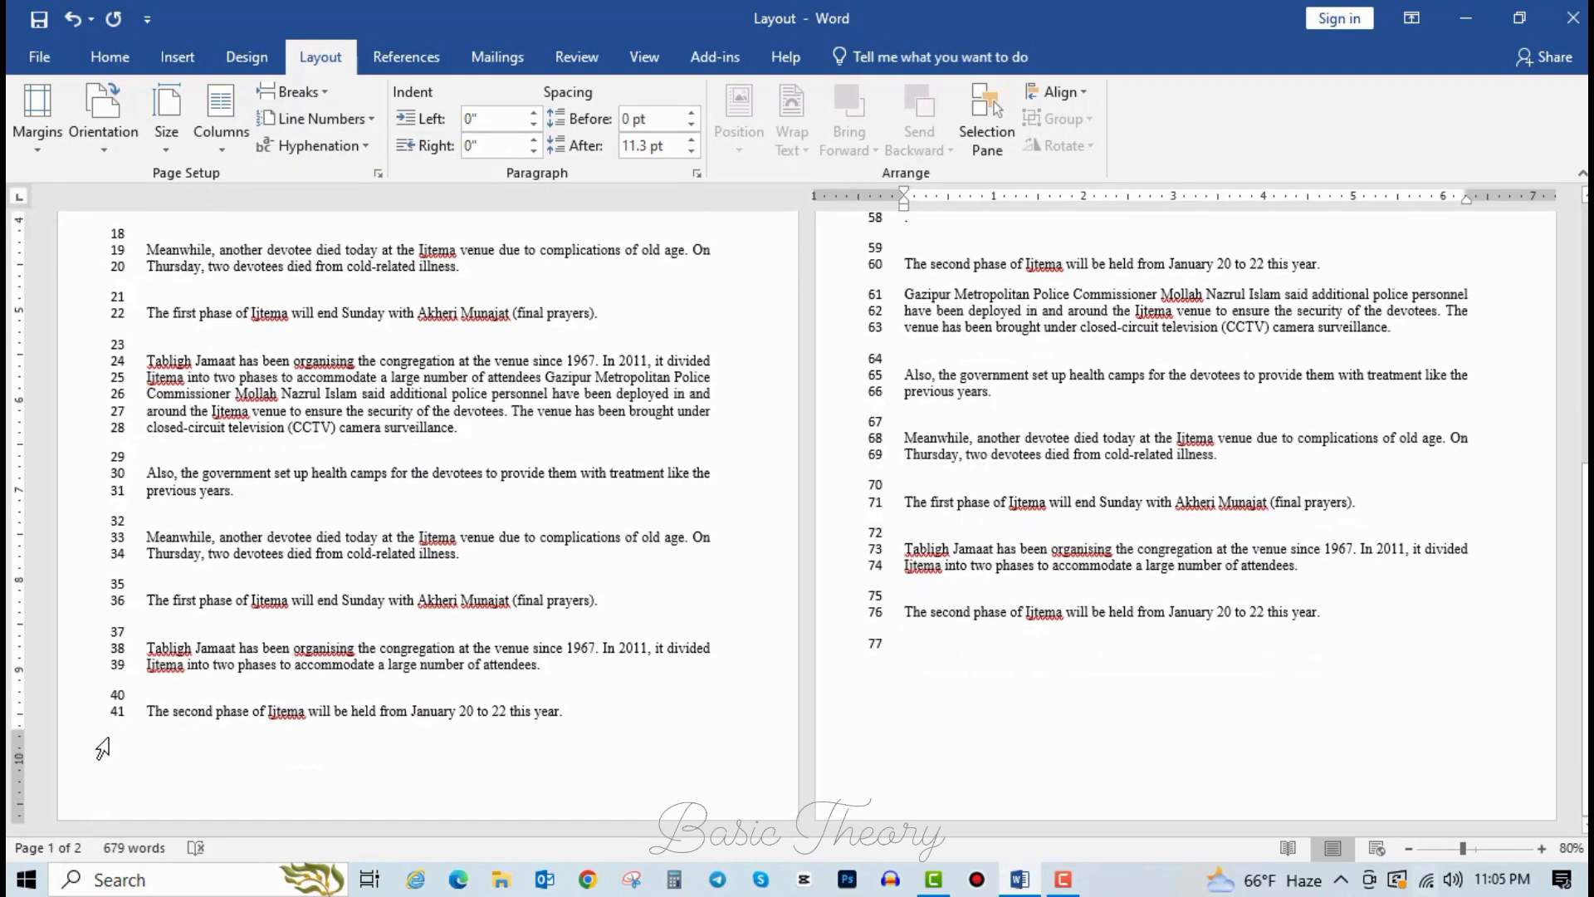
{"action": "scroll", "coordinate": [583, 661], "scroll_direction": "up", "scroll_amount": 10}
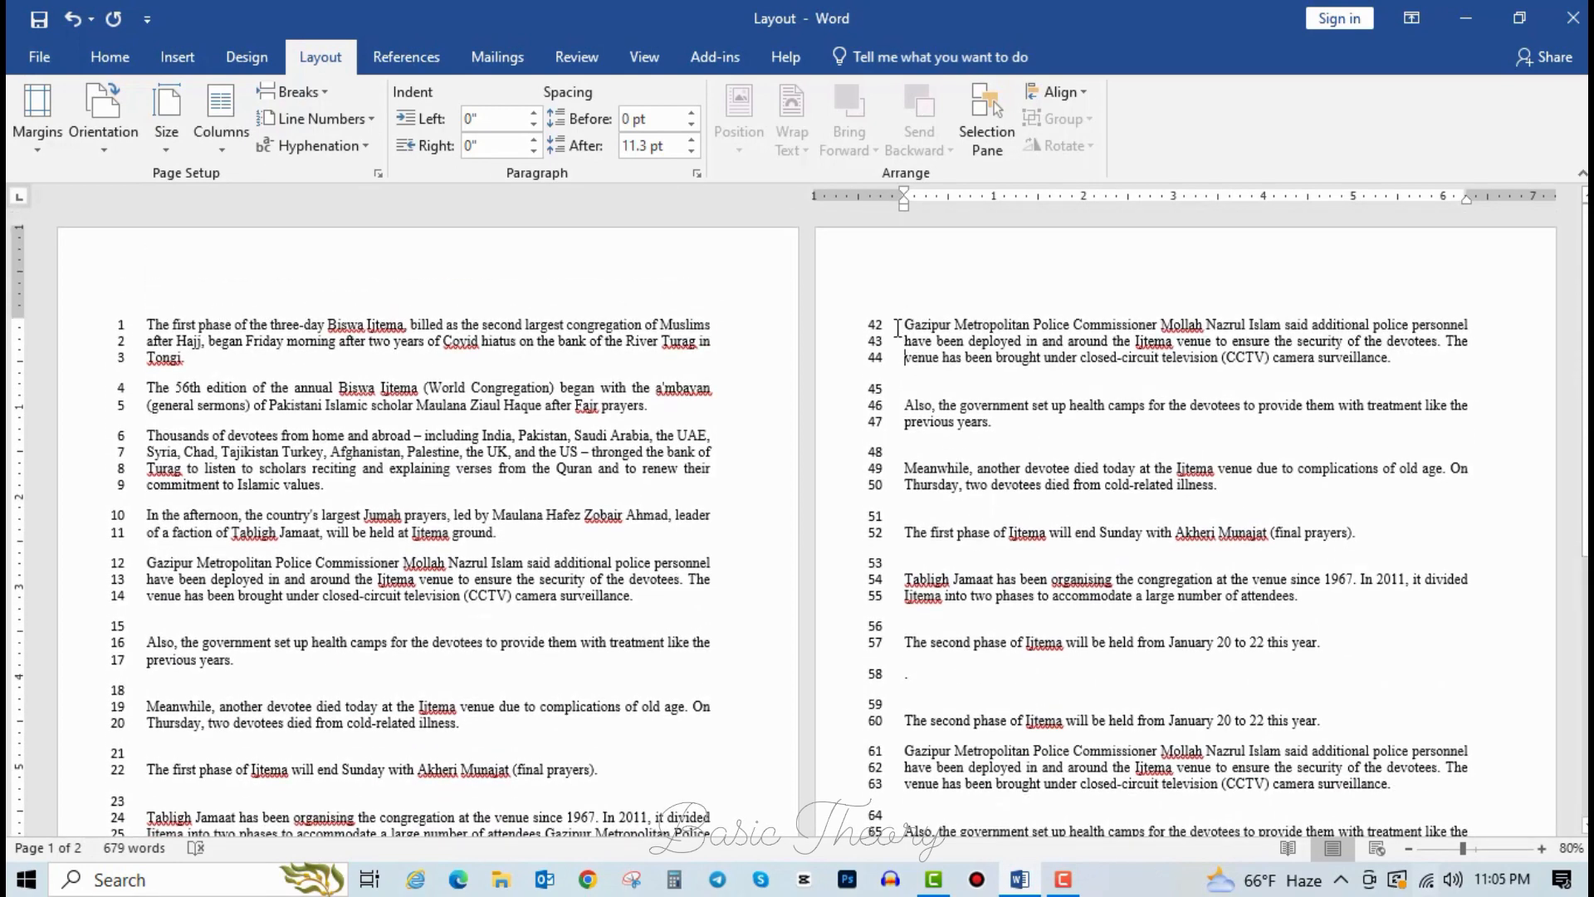
{"action": "left_click", "coordinate": [897, 328]}
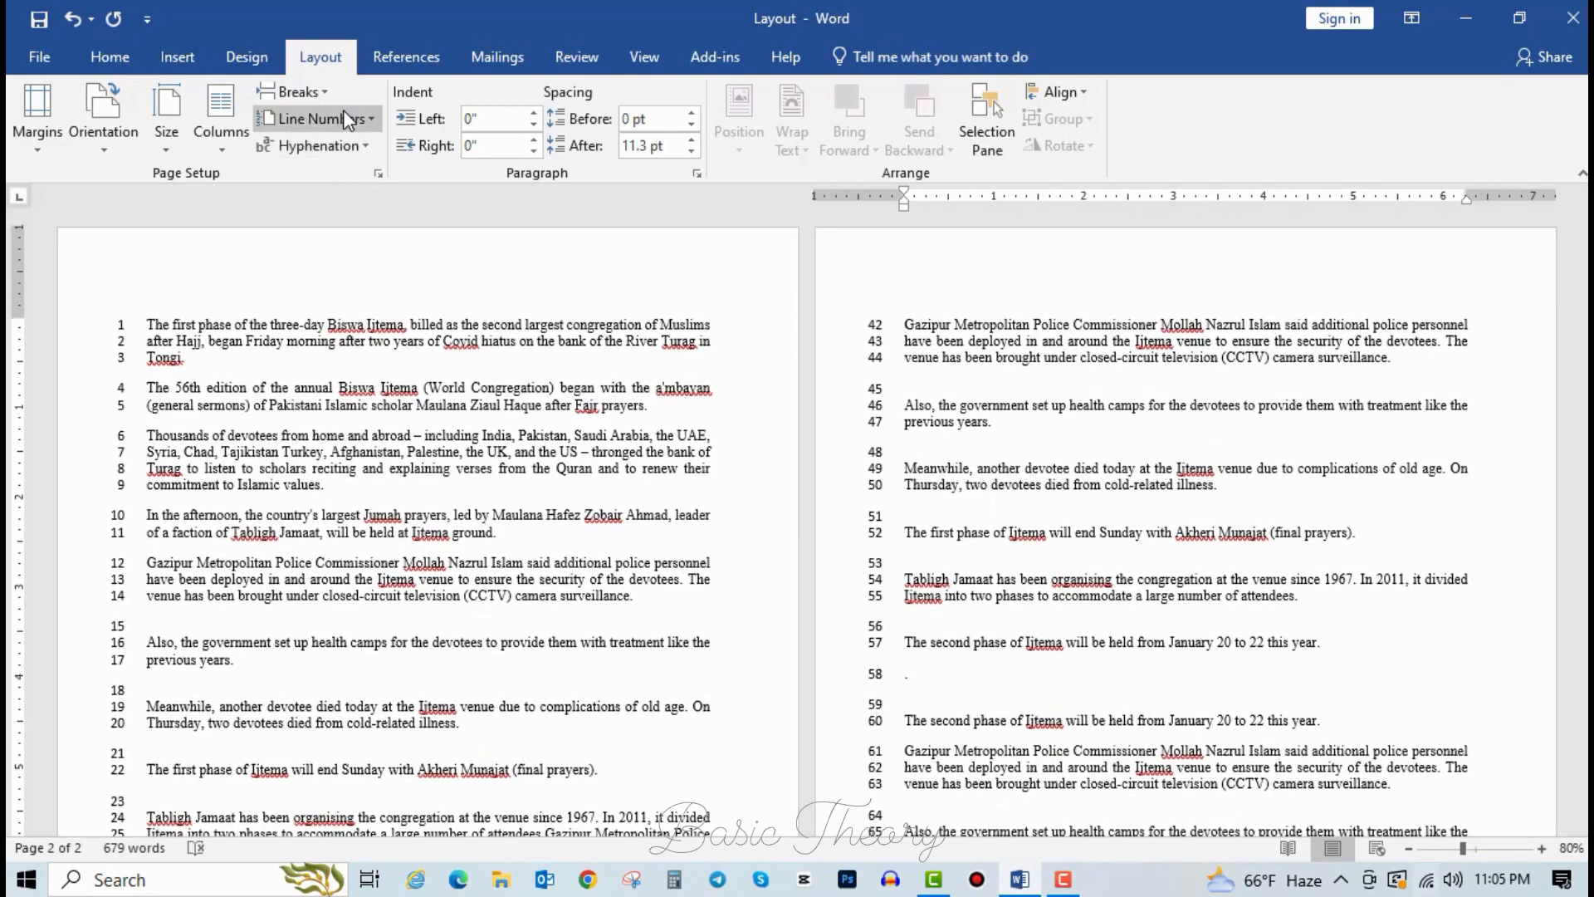
{"action": "left_click", "coordinate": [367, 146]}
{"action": "left_click", "coordinate": [359, 116]}
{"action": "left_click", "coordinate": [356, 118]}
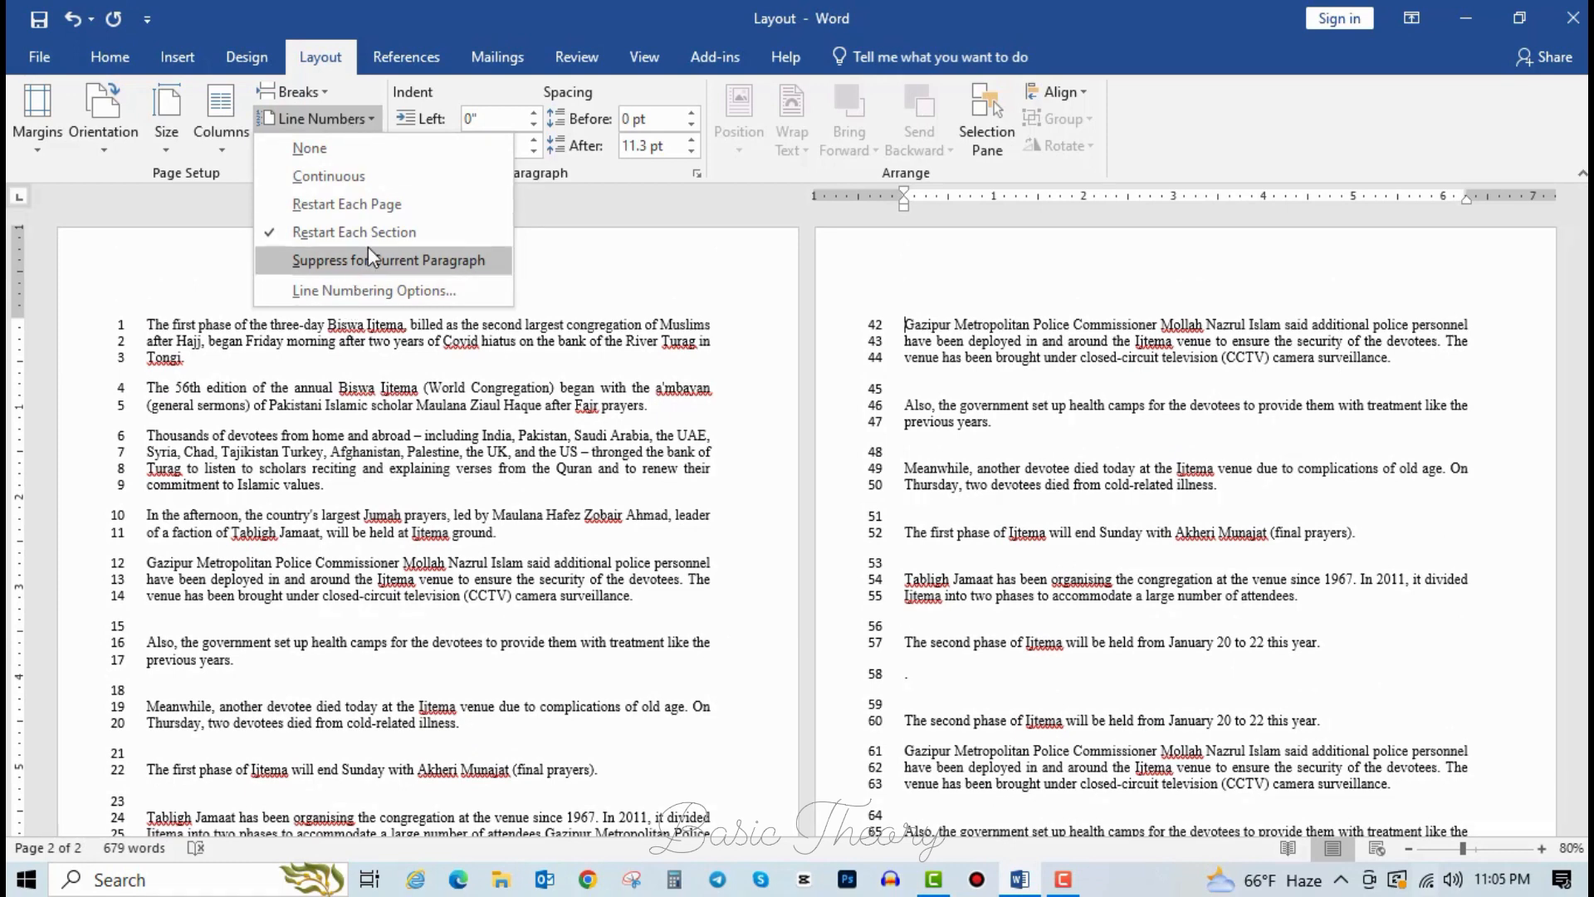
{"action": "left_click", "coordinate": [330, 459]}
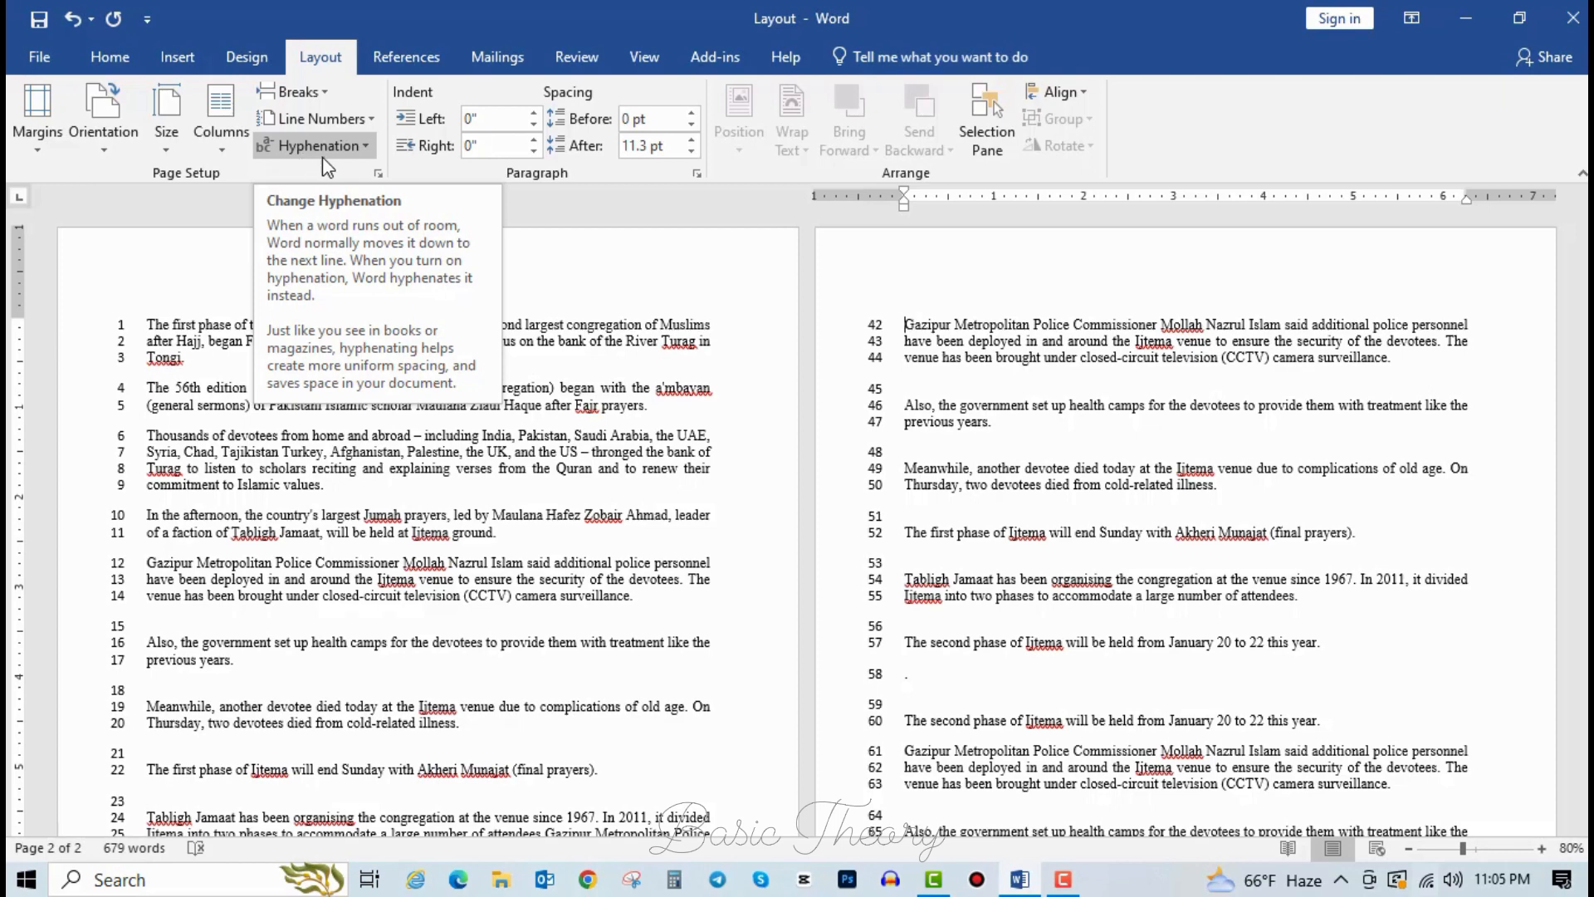
{"action": "left_click", "coordinate": [541, 409]}
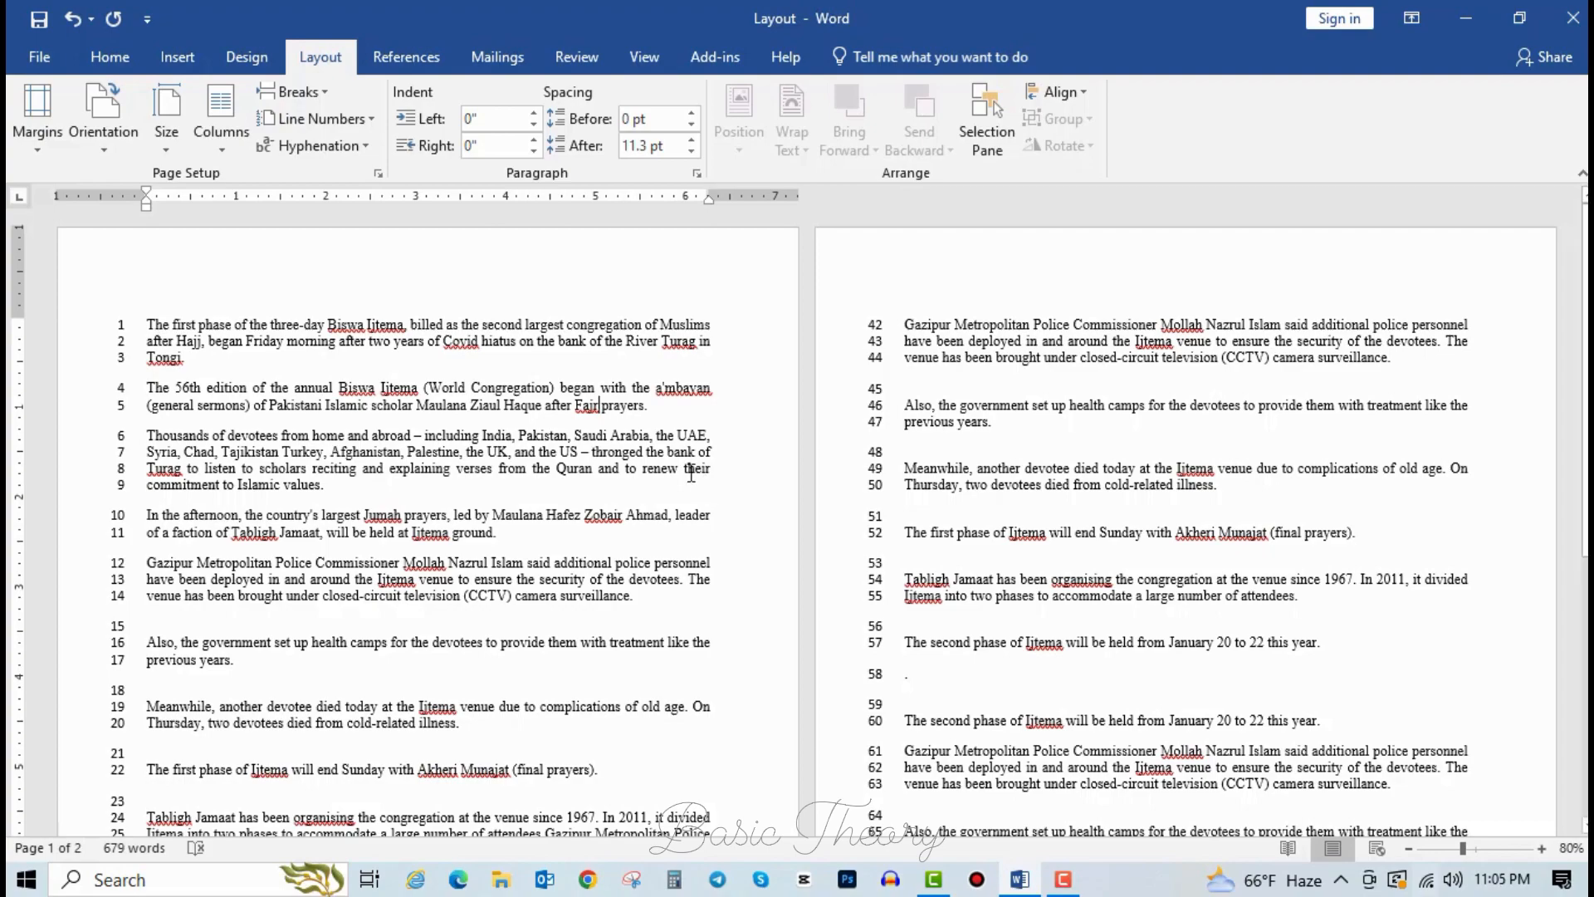
Type a hyphen after a'mbayan, then undo it.
{"action": "scroll", "coordinate": [702, 483], "scroll_direction": "up", "scroll_amount": 11}
{"action": "scroll", "coordinate": [723, 435], "scroll_direction": "down", "scroll_amount": 2}
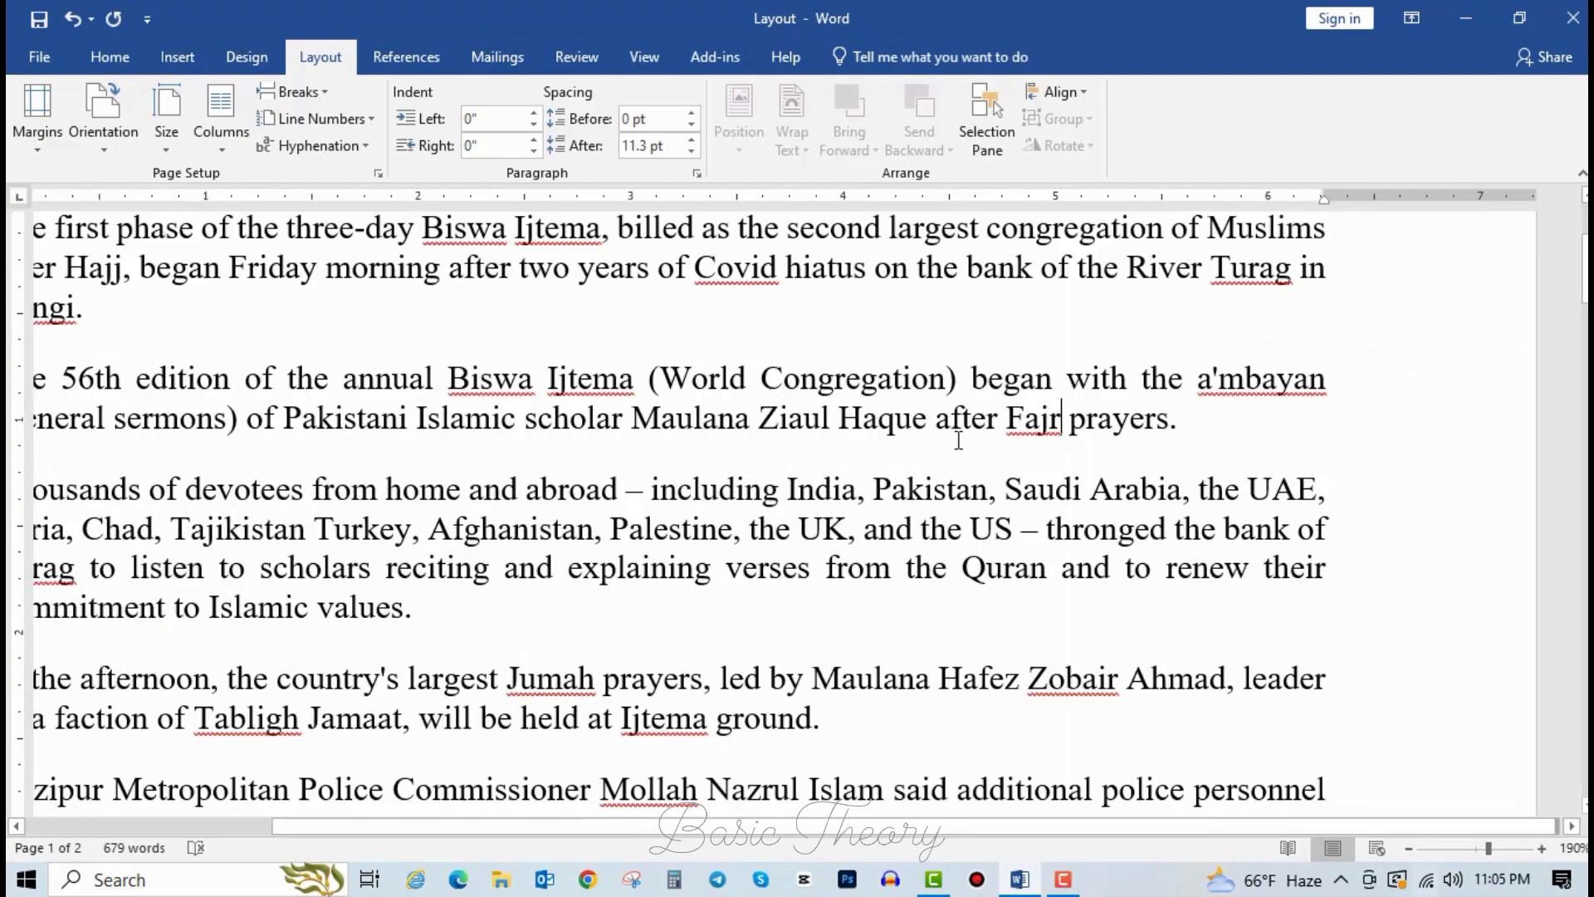
{"action": "scroll", "coordinate": [1262, 398], "scroll_direction": "left", "scroll_amount": 3}
{"action": "scroll", "coordinate": [1266, 403], "scroll_direction": "down", "scroll_amount": 2}
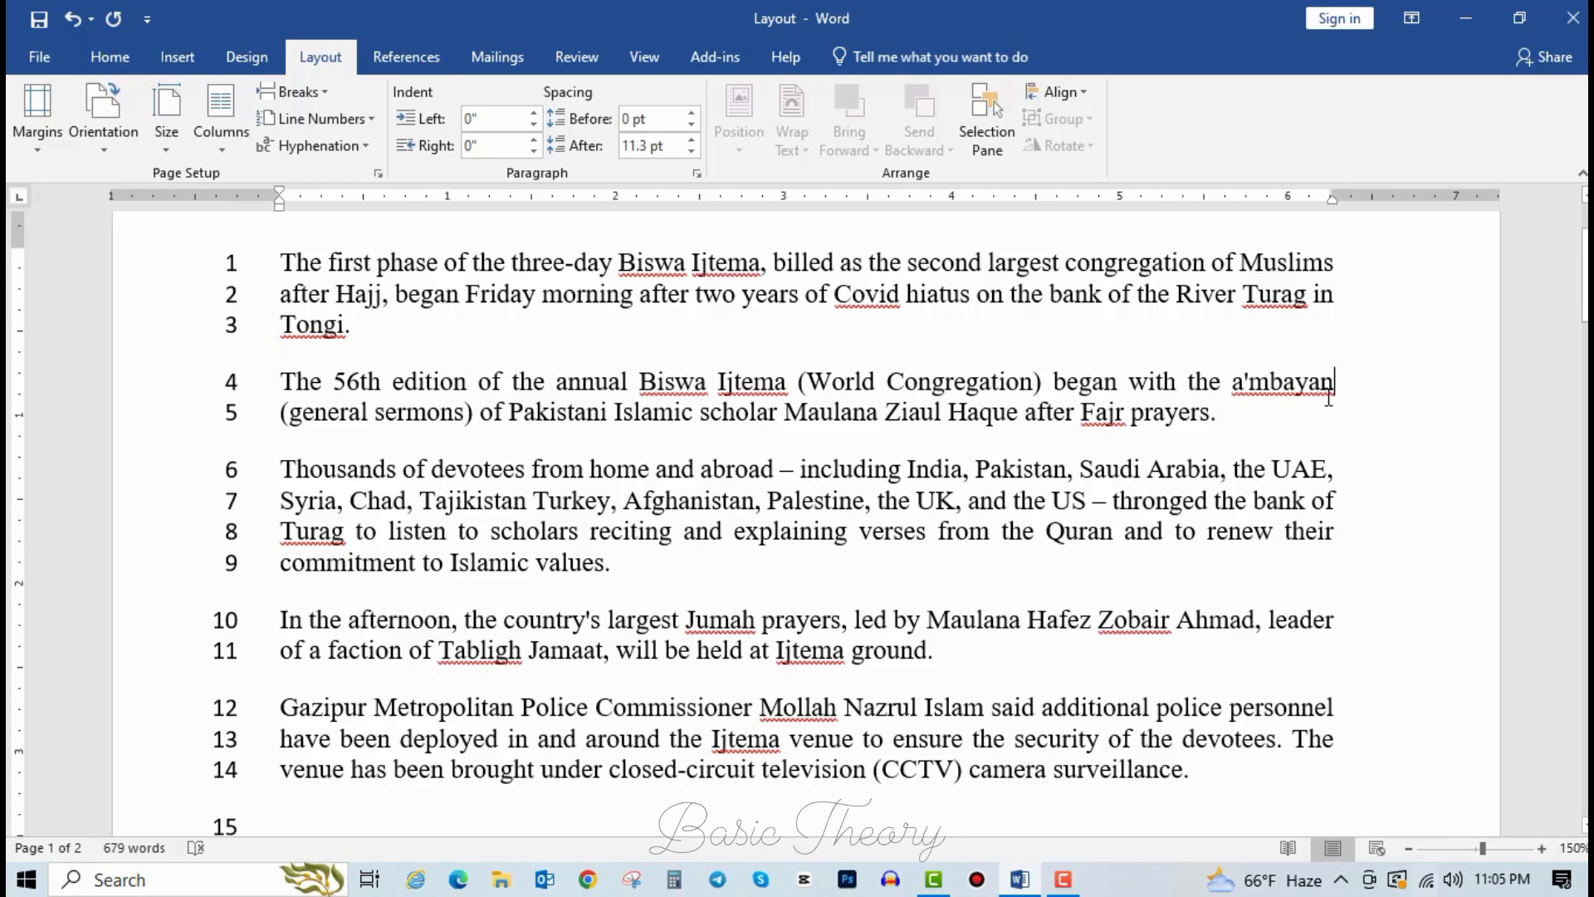
{"action": "type", "text": "-"}
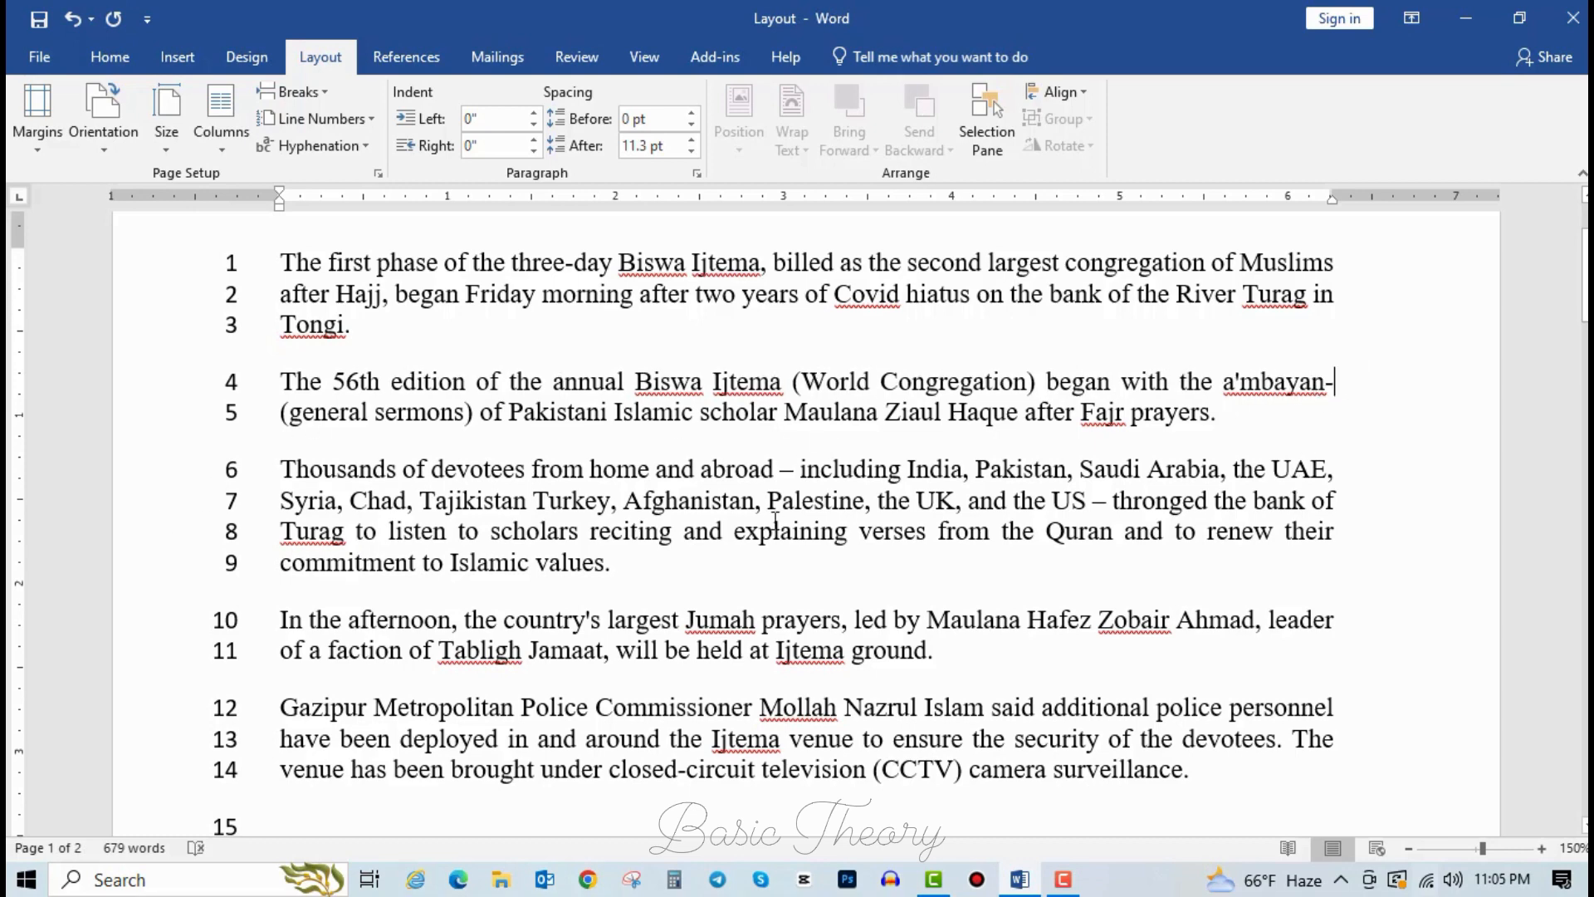
{"action": "key", "text": "ctrl+z"}
Undo the earlier edits so the line numbers disappear.
{"action": "left_click", "coordinate": [817, 531]}
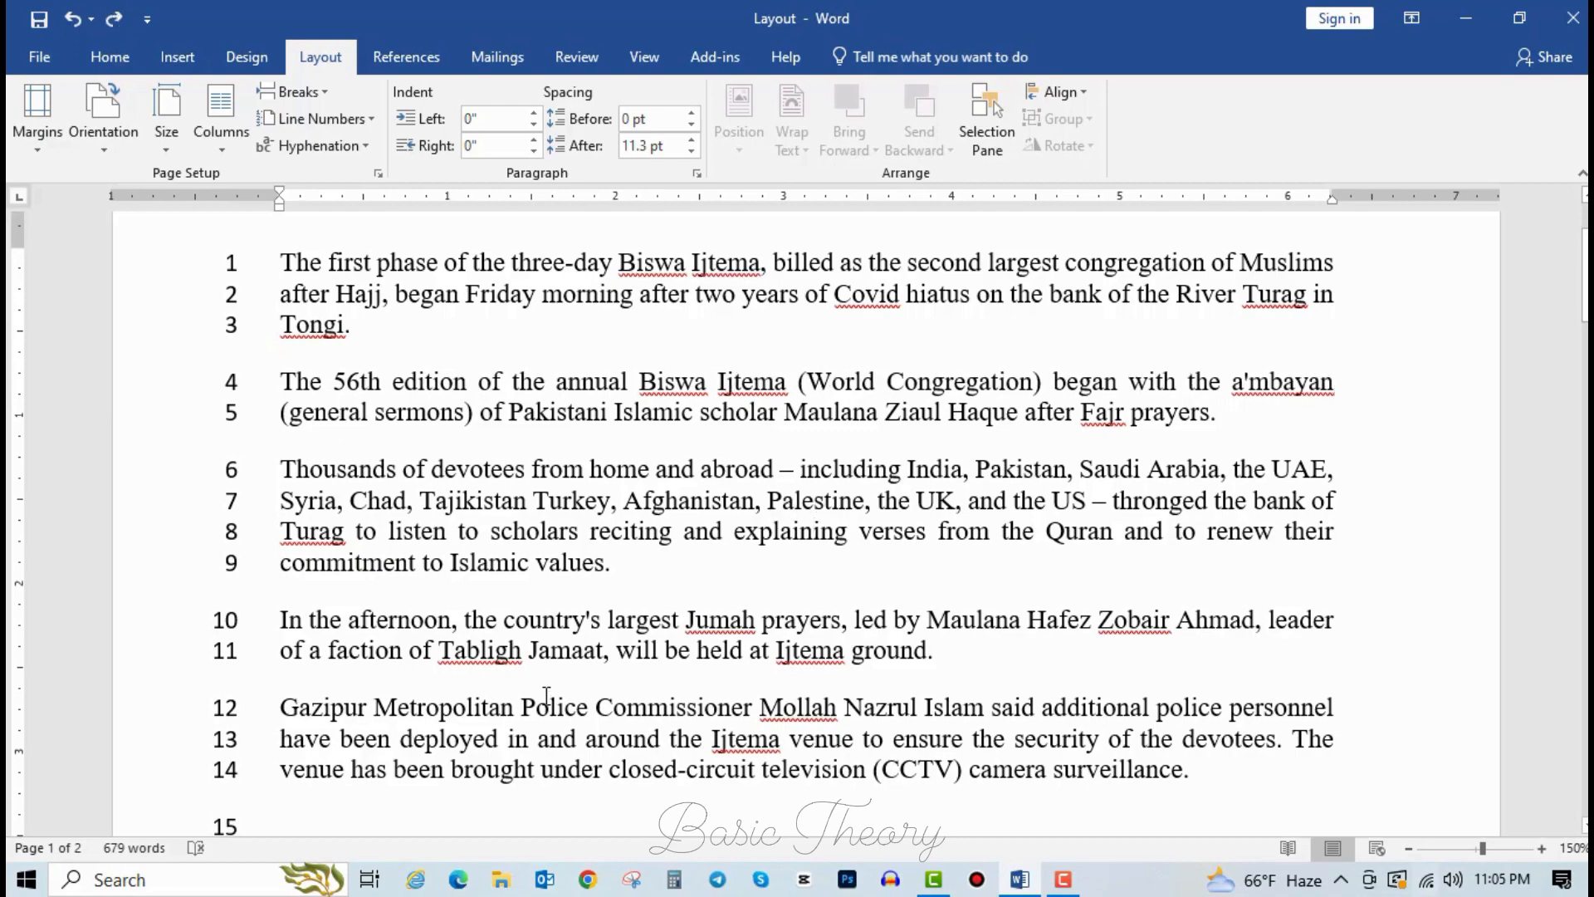
{"action": "key", "text": "ctrl+z"}
{"action": "key", "text": "ctrl+z"}
{"action": "key", "text": "ctrl+z"}
{"action": "key", "text": "ctrl+z"}
{"action": "key", "text": "ctrl+z"}
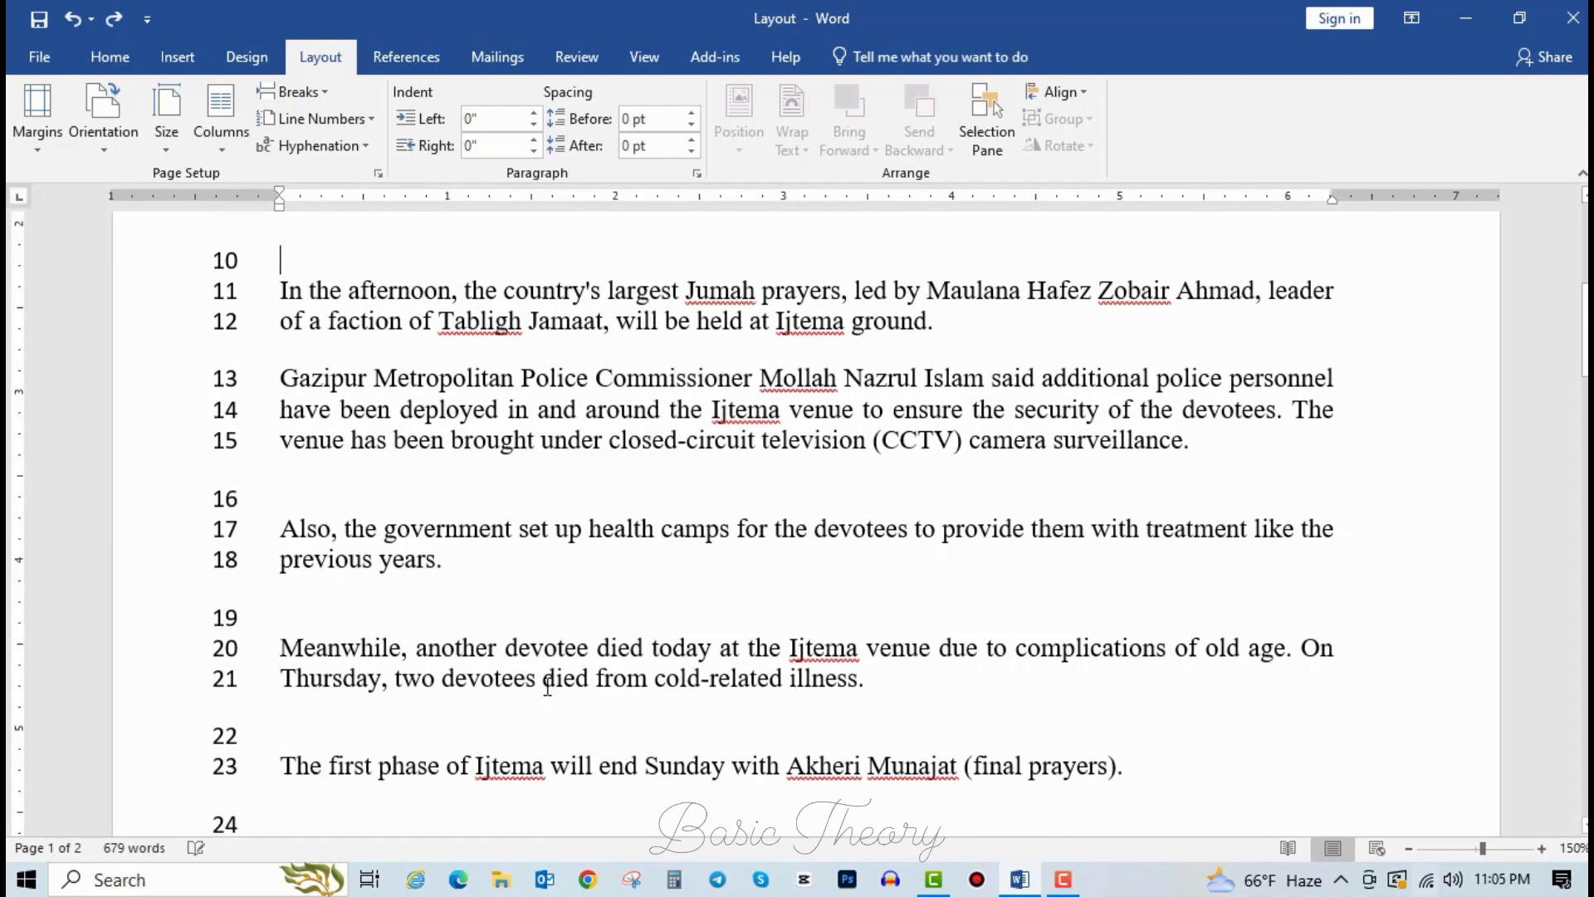
{"action": "key", "text": "ctrl+z"}
{"action": "key", "text": "ctrl+z"}
{"action": "key", "text": "ctrl+z"}
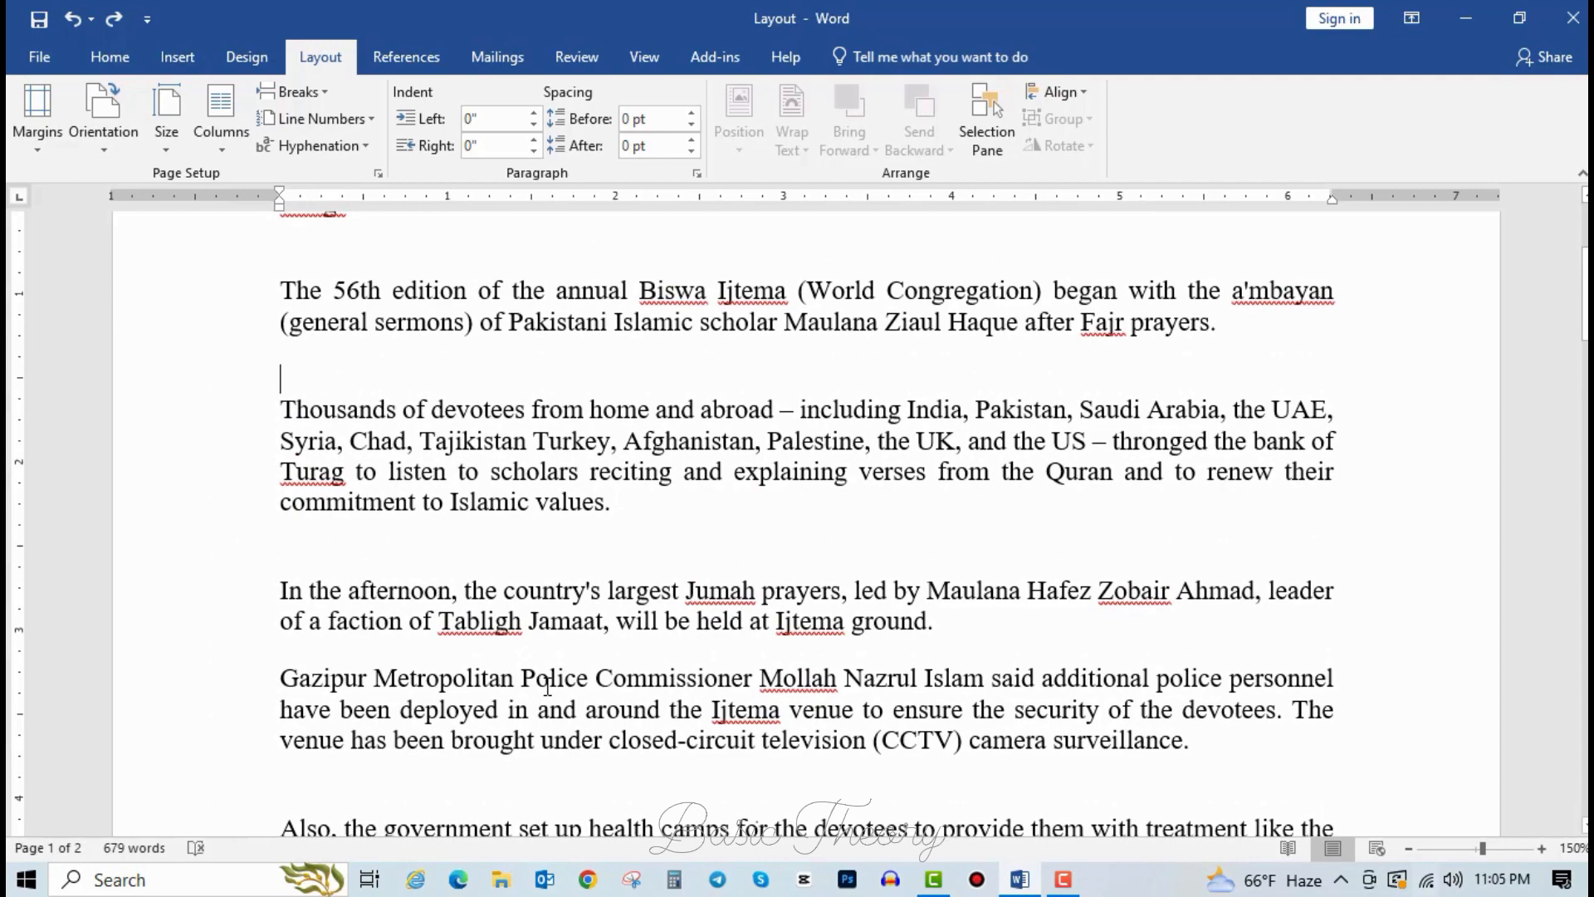
{"action": "scroll", "coordinate": [547, 686], "scroll_direction": "down", "scroll_amount": 5}
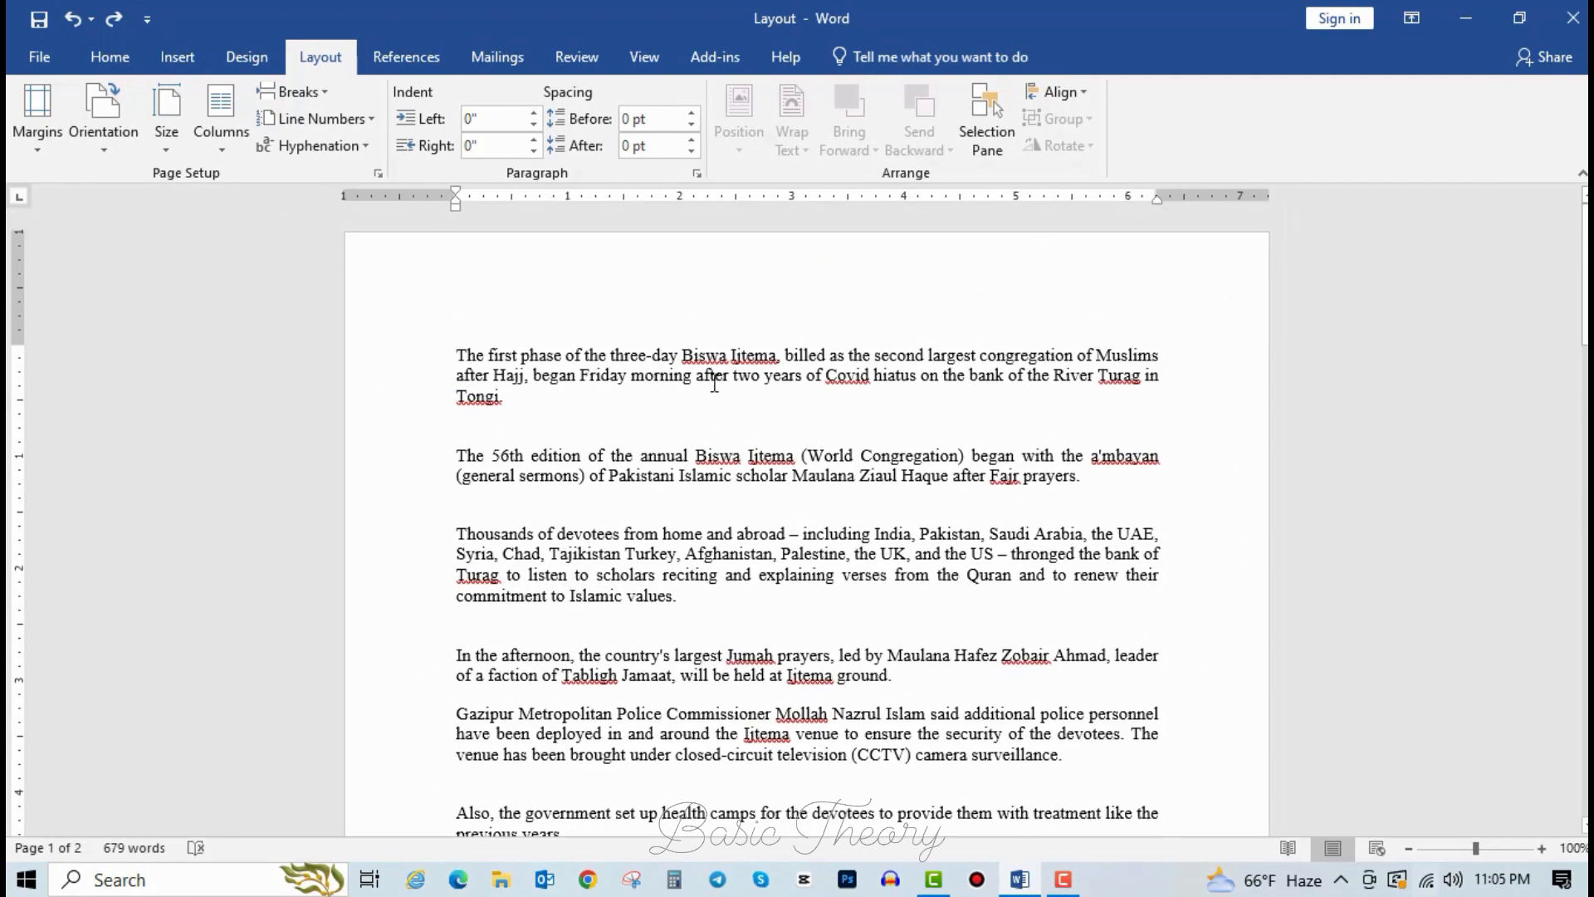
{"action": "left_click", "coordinate": [713, 378]}
{"action": "left_click", "coordinate": [231, 149]}
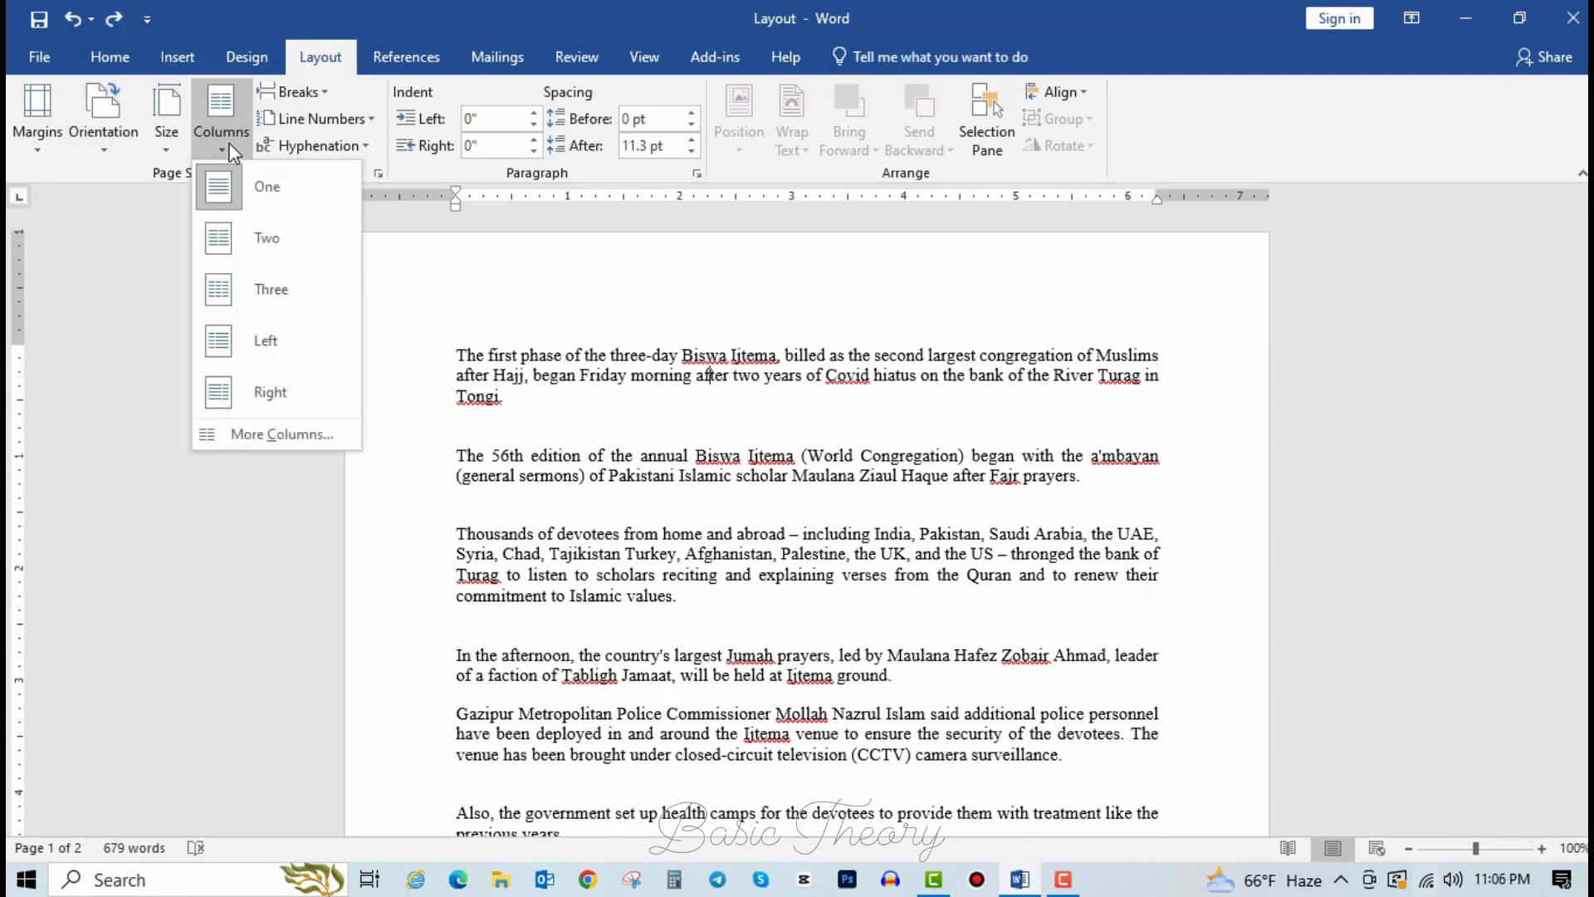
{"action": "left_click", "coordinate": [294, 238]}
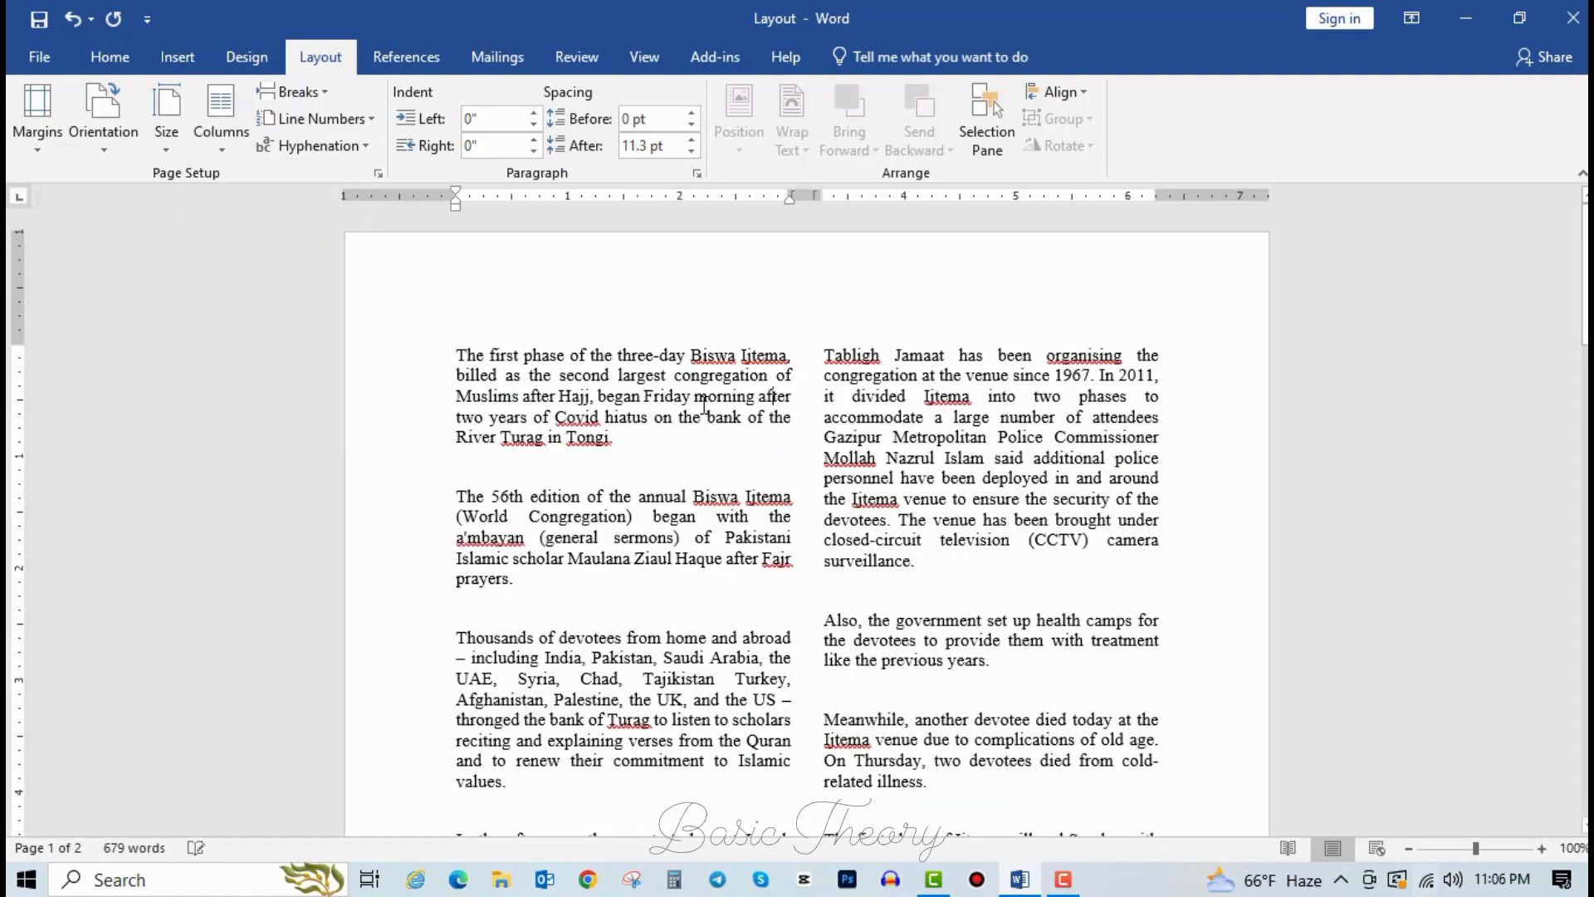
{"action": "left_click", "coordinate": [929, 378]}
{"action": "scroll", "coordinate": [912, 462], "scroll_direction": "down", "scroll_amount": 5}
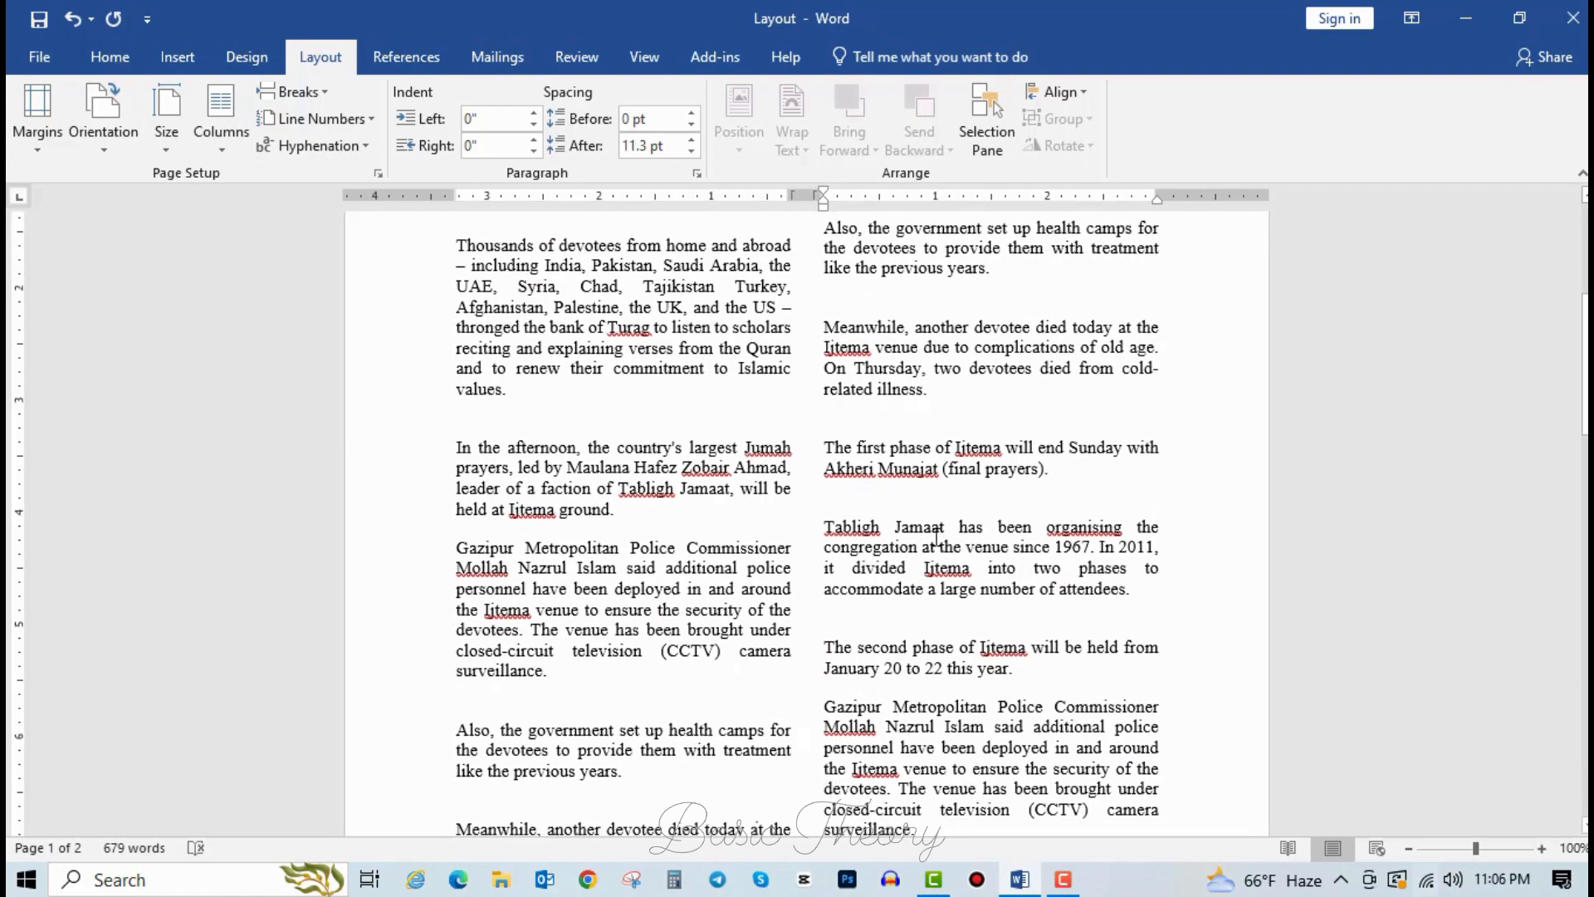
{"action": "scroll", "coordinate": [920, 509], "scroll_direction": "up", "scroll_amount": 4}
{"action": "key", "text": "ctrl+a"}
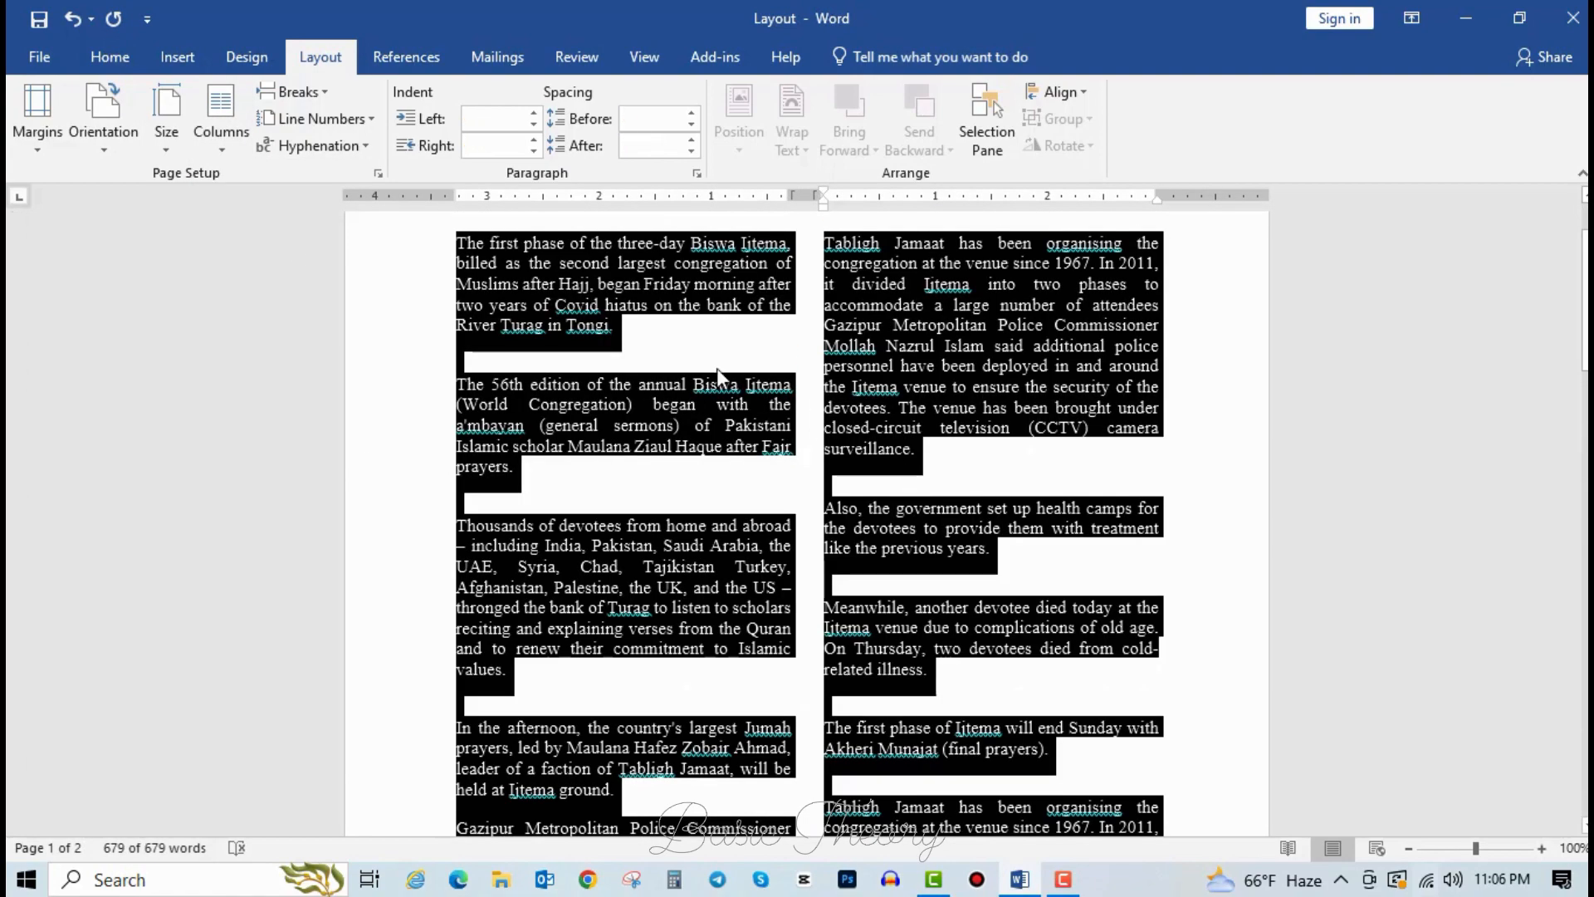
{"action": "left_click", "coordinate": [349, 146]}
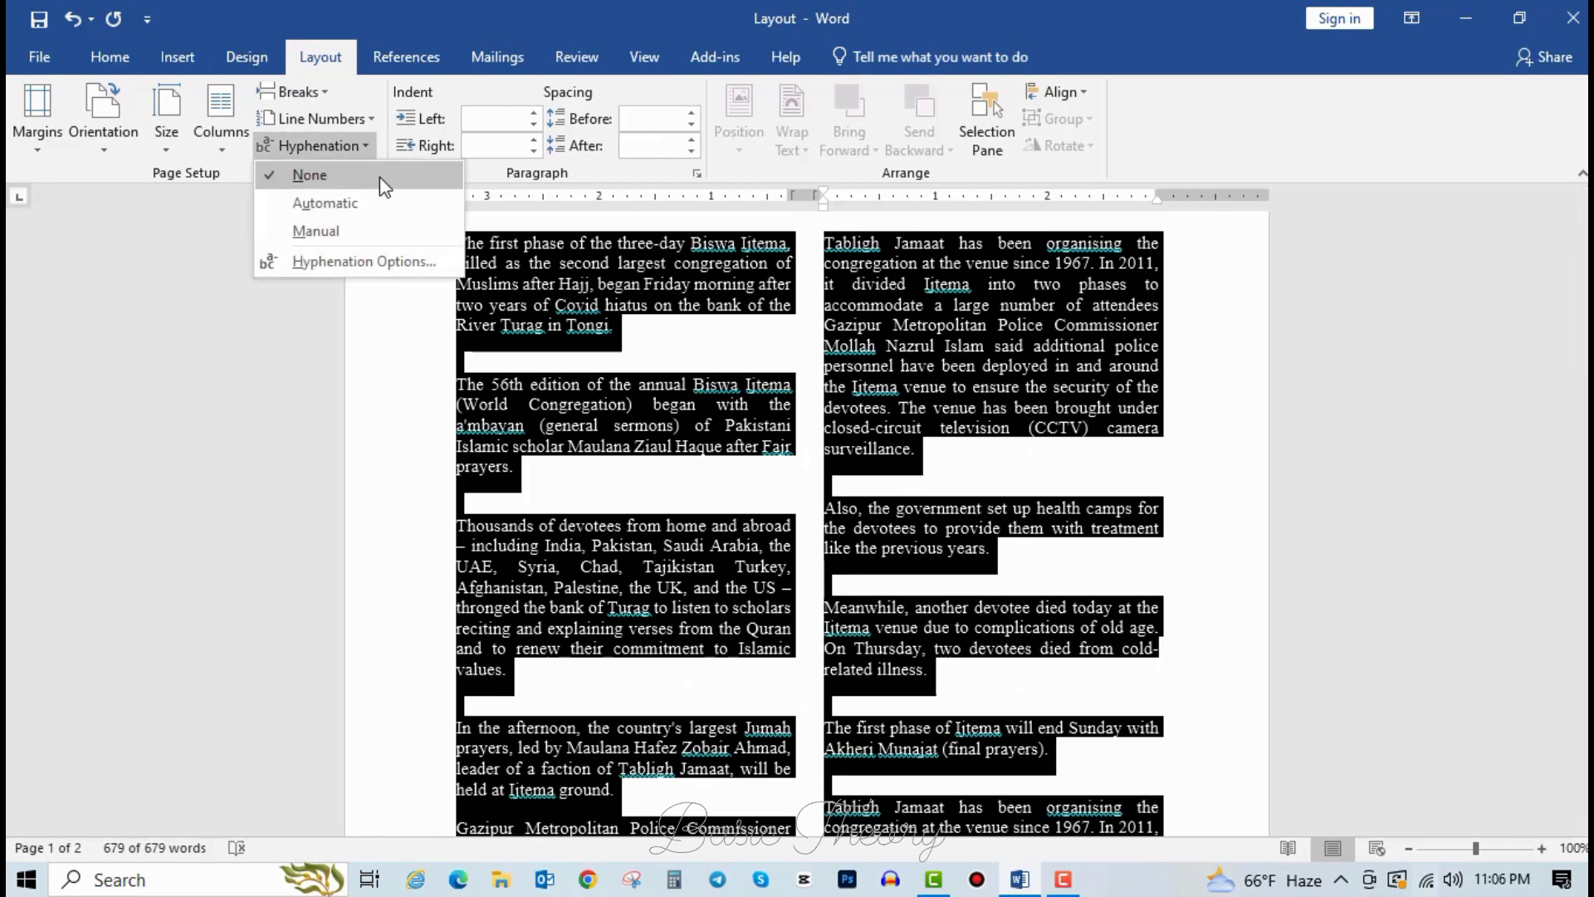
{"action": "left_click", "coordinate": [367, 211]}
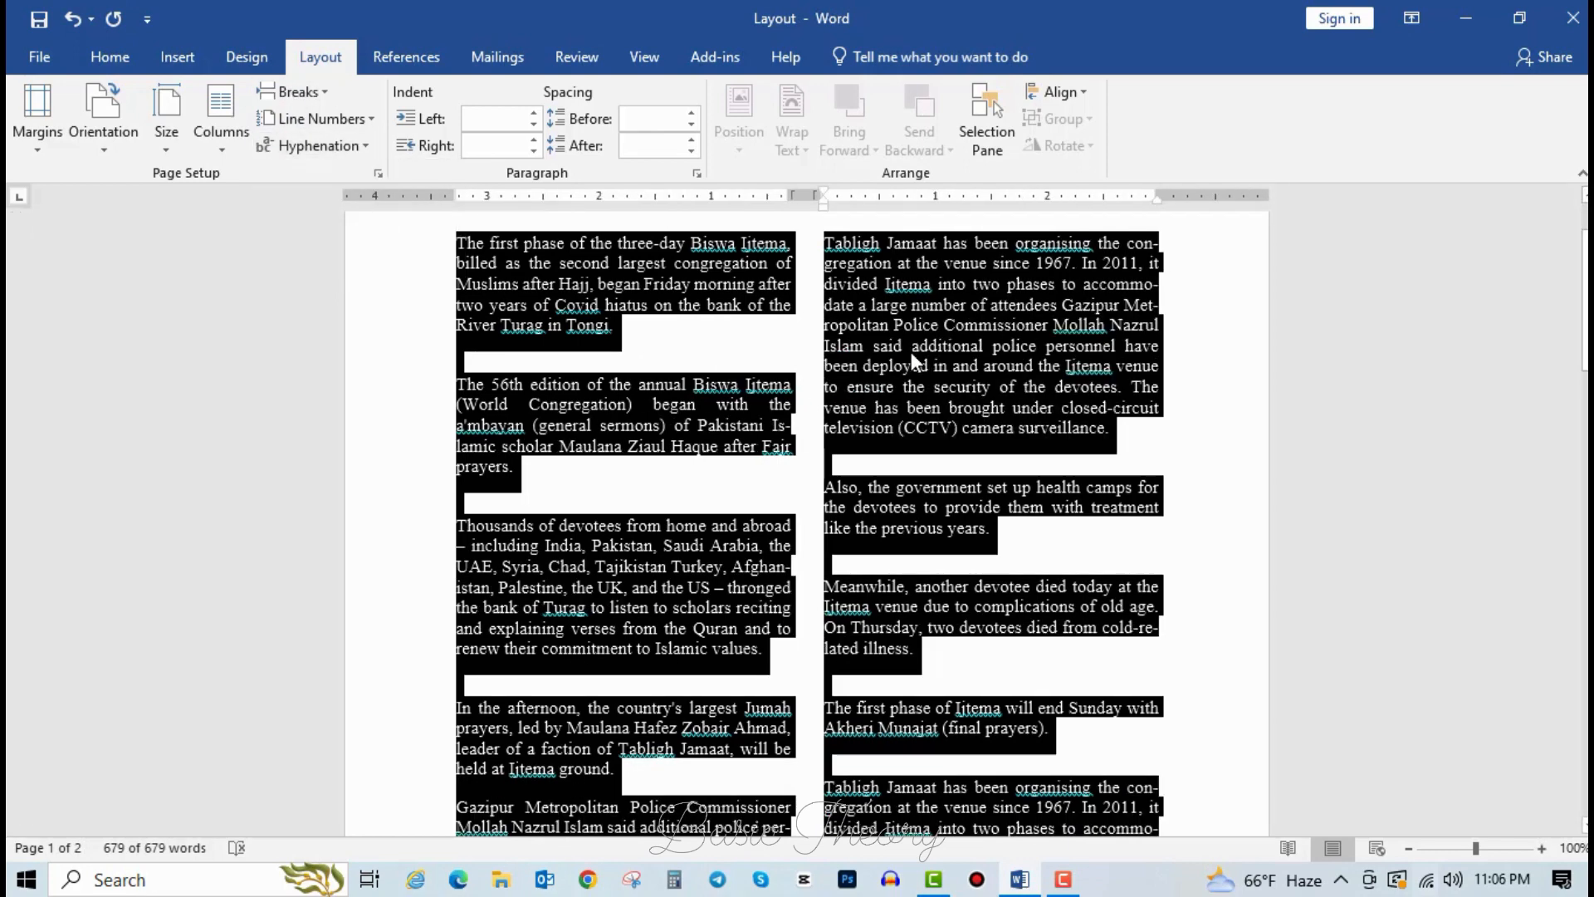
{"action": "left_click", "coordinate": [912, 347]}
{"action": "scroll", "coordinate": [832, 409], "scroll_direction": "up", "scroll_amount": 6, "text": "ctrl"}
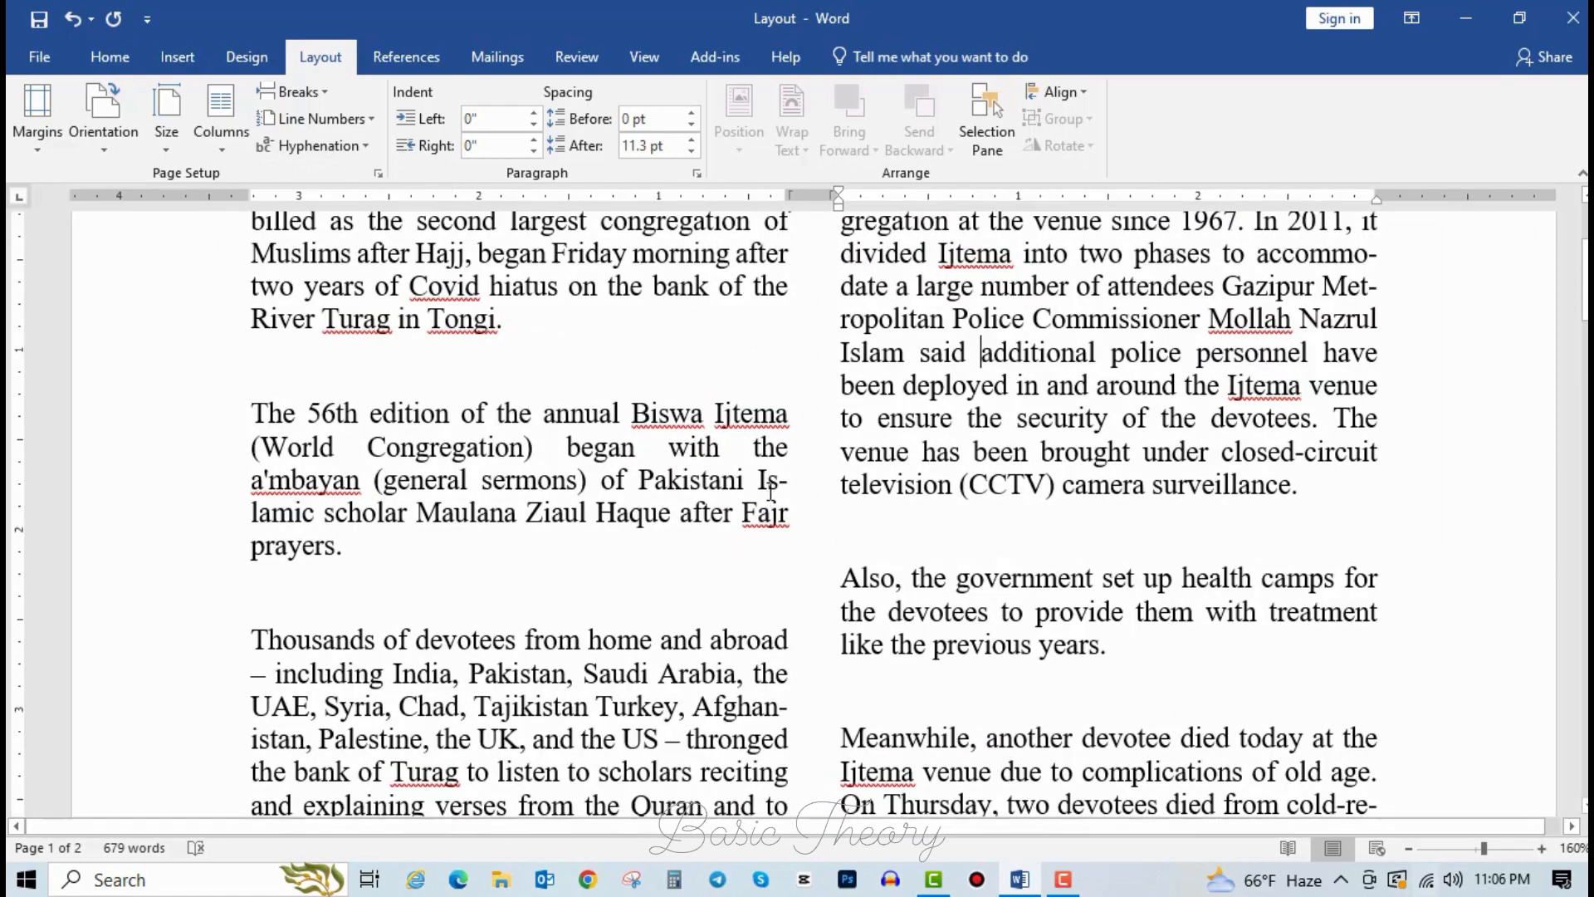
{"action": "left_click", "coordinate": [788, 475]}
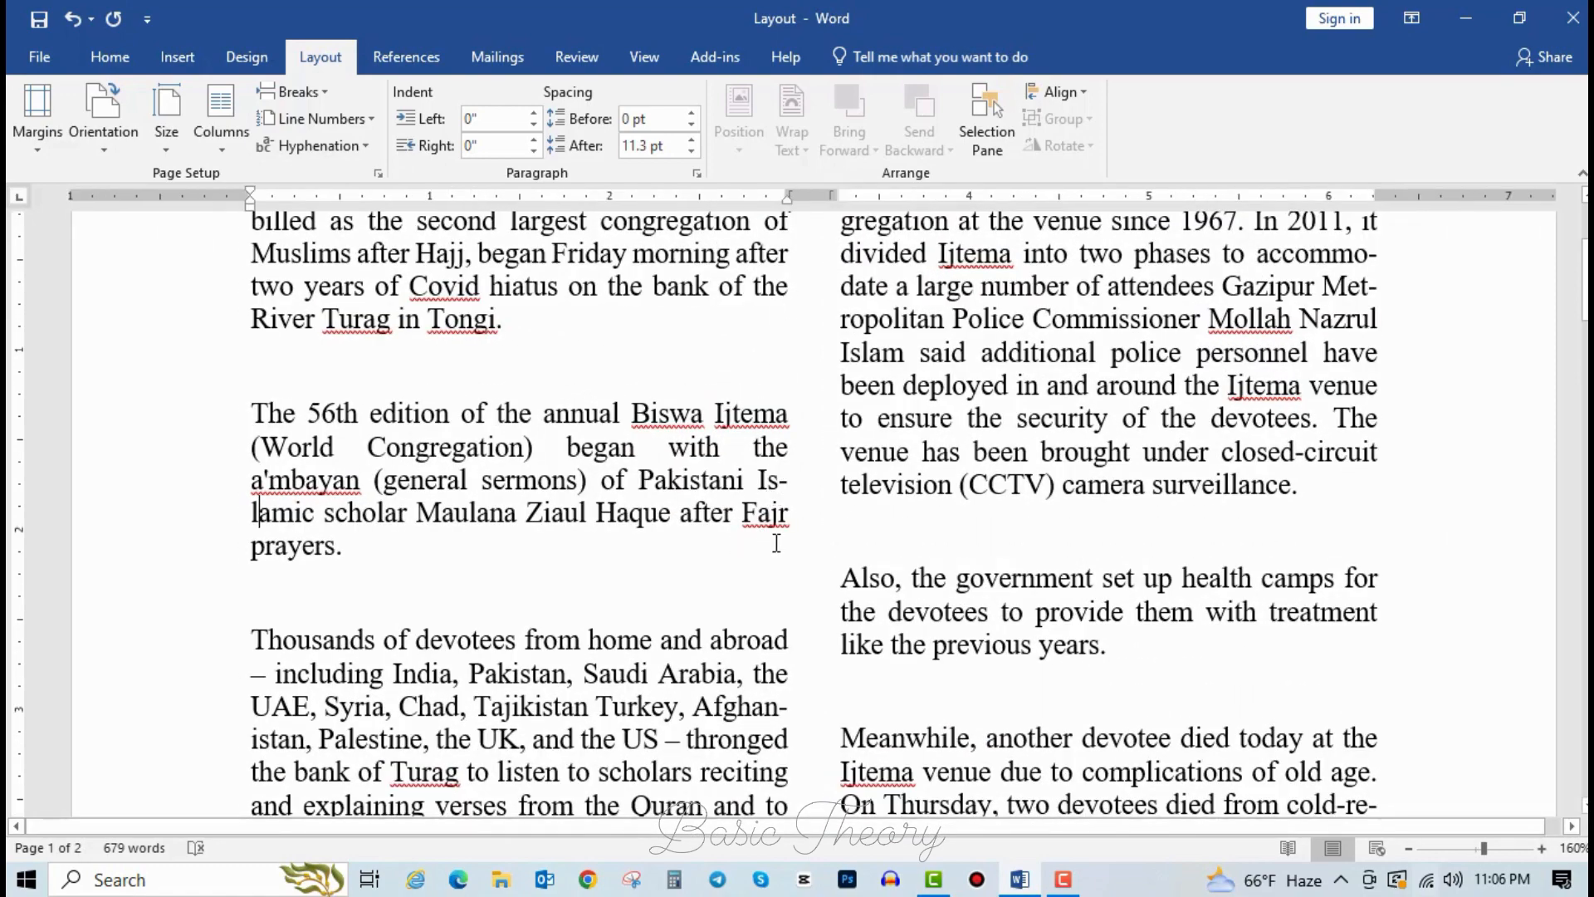
{"action": "left_click", "coordinate": [708, 482]}
{"action": "left_click", "coordinate": [786, 482]}
{"action": "scroll", "coordinate": [785, 656], "scroll_direction": "down", "scroll_amount": 1}
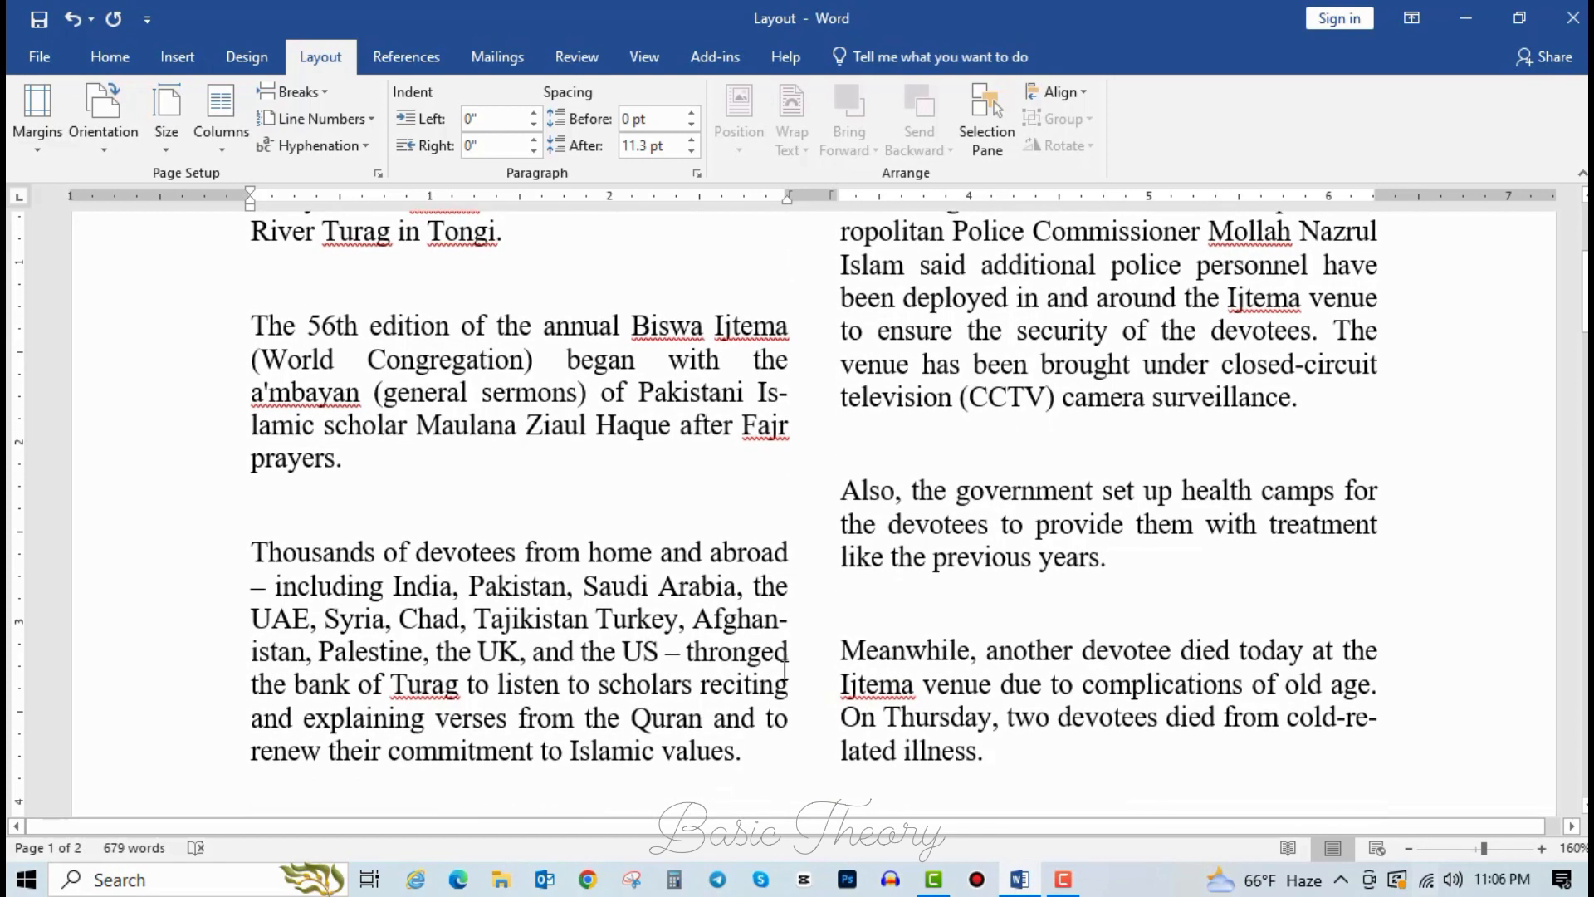
{"action": "left_click", "coordinate": [781, 621]}
{"action": "type", "text": "-"}
{"action": "key", "text": "Right"}
{"action": "left_click", "coordinate": [323, 657]}
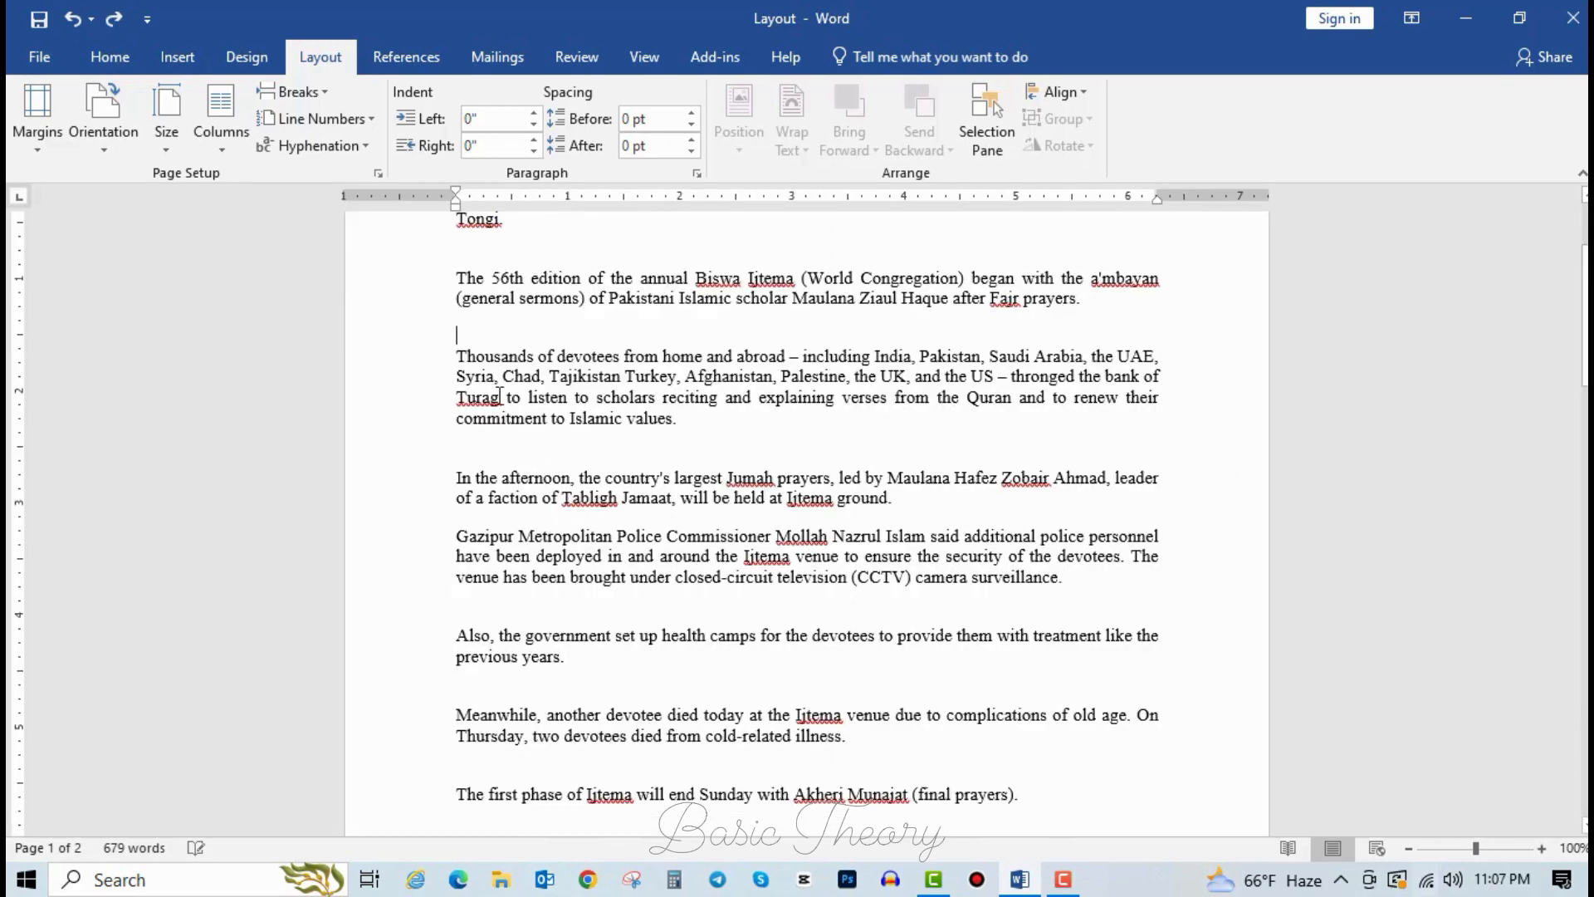
{"action": "scroll", "coordinate": [610, 499], "scroll_direction": "up", "scroll_amount": 3}
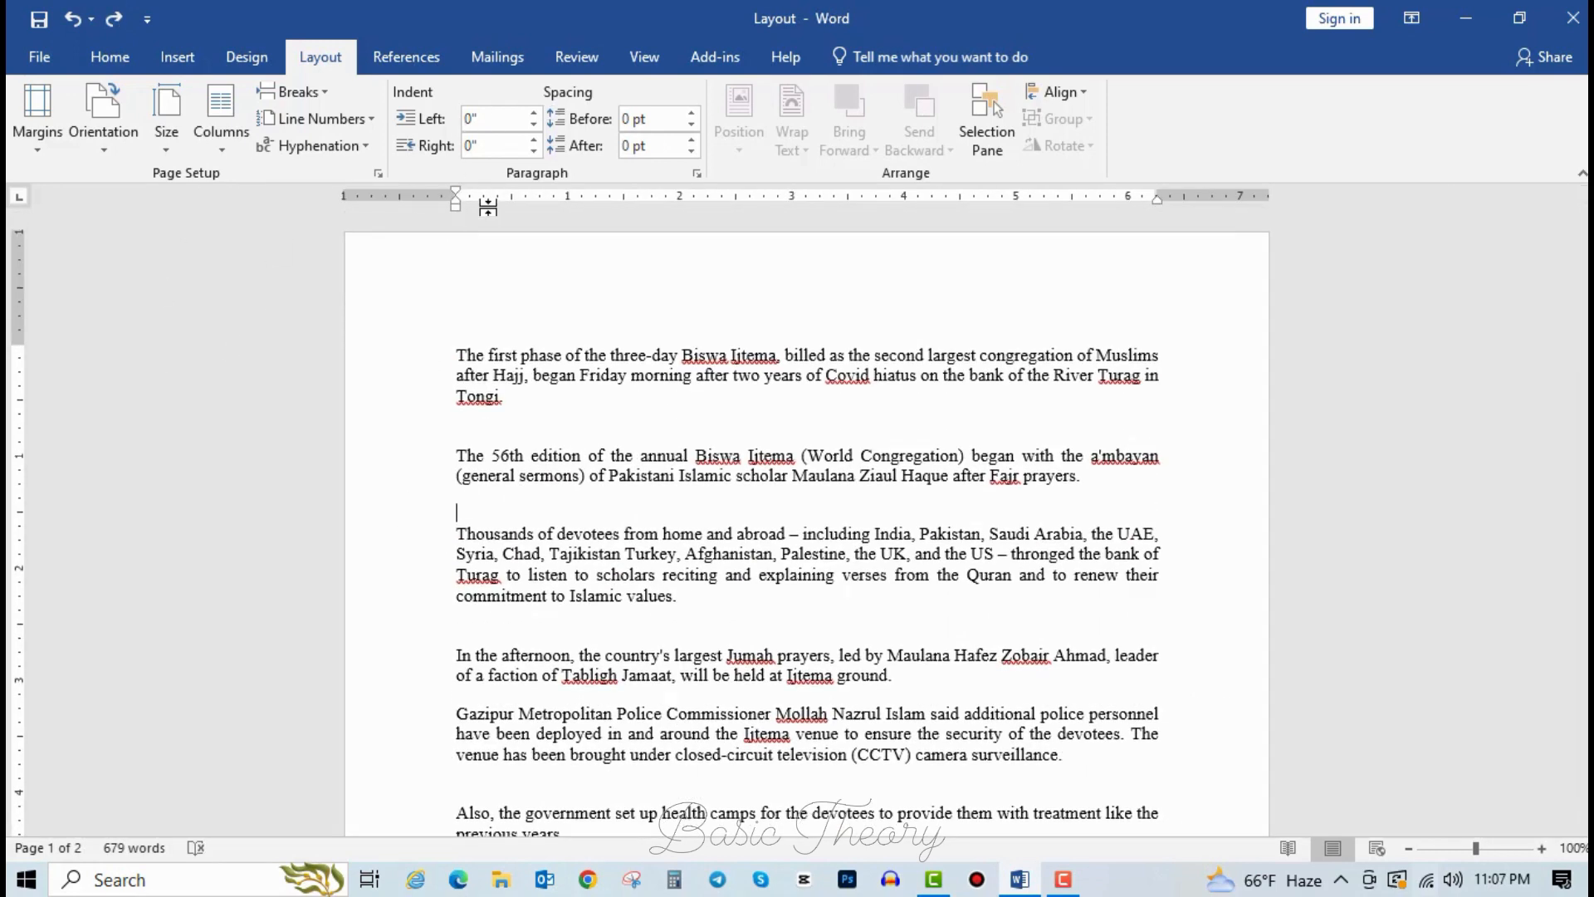
{"action": "left_click", "coordinate": [480, 121]}
{"action": "left_click", "coordinate": [505, 400]}
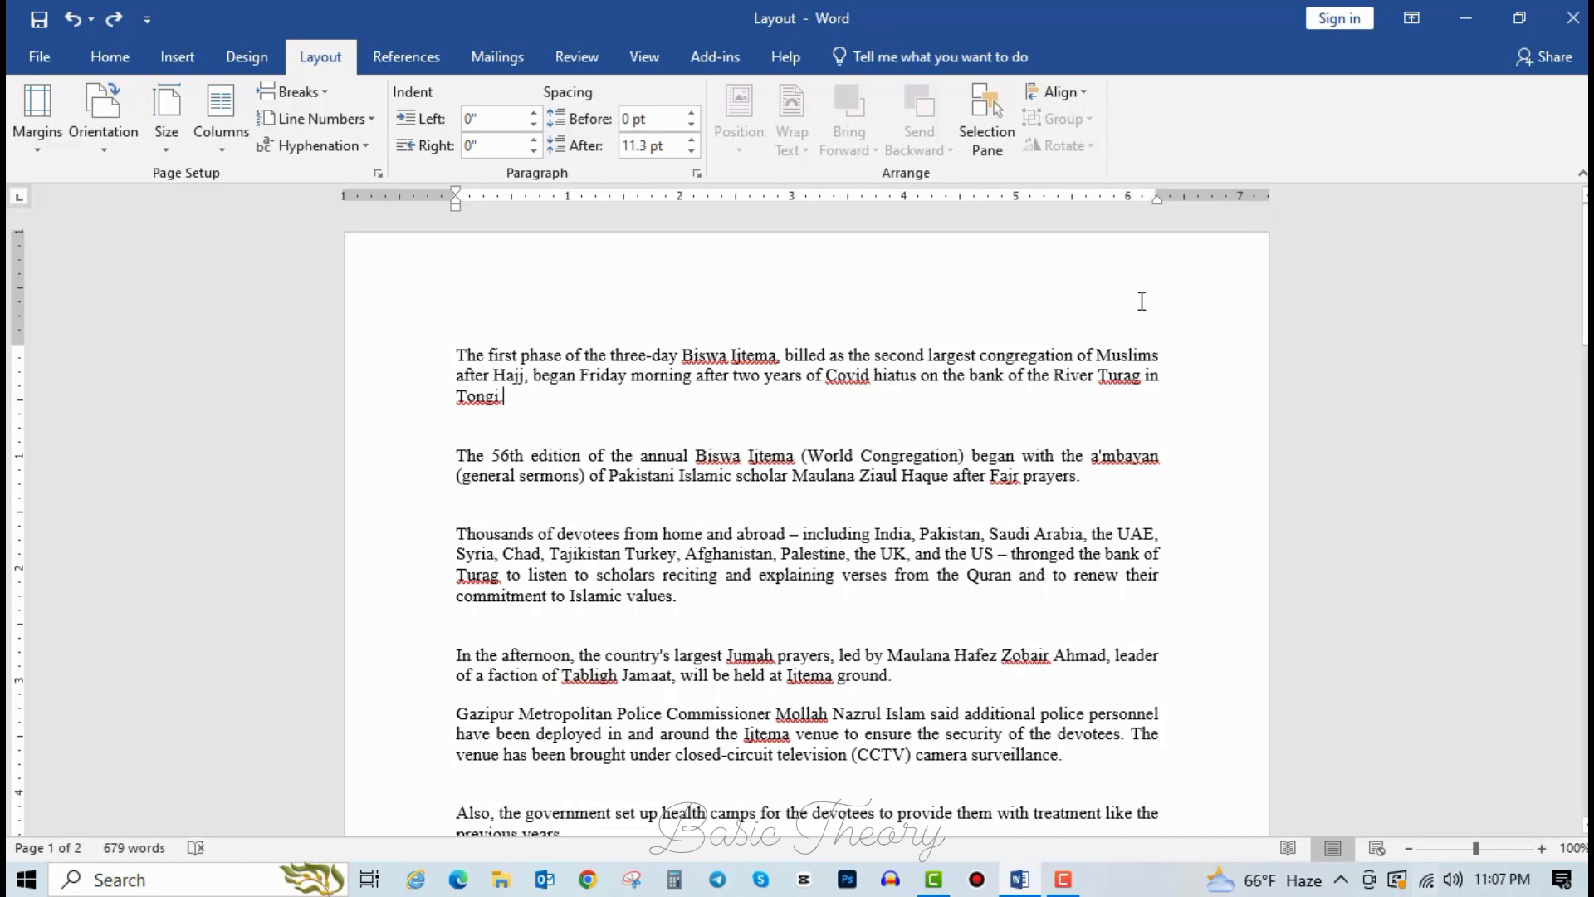
{"action": "left_click", "coordinate": [1158, 443]}
{"action": "left_click", "coordinate": [458, 458]}
{"action": "left_click", "coordinate": [530, 123]}
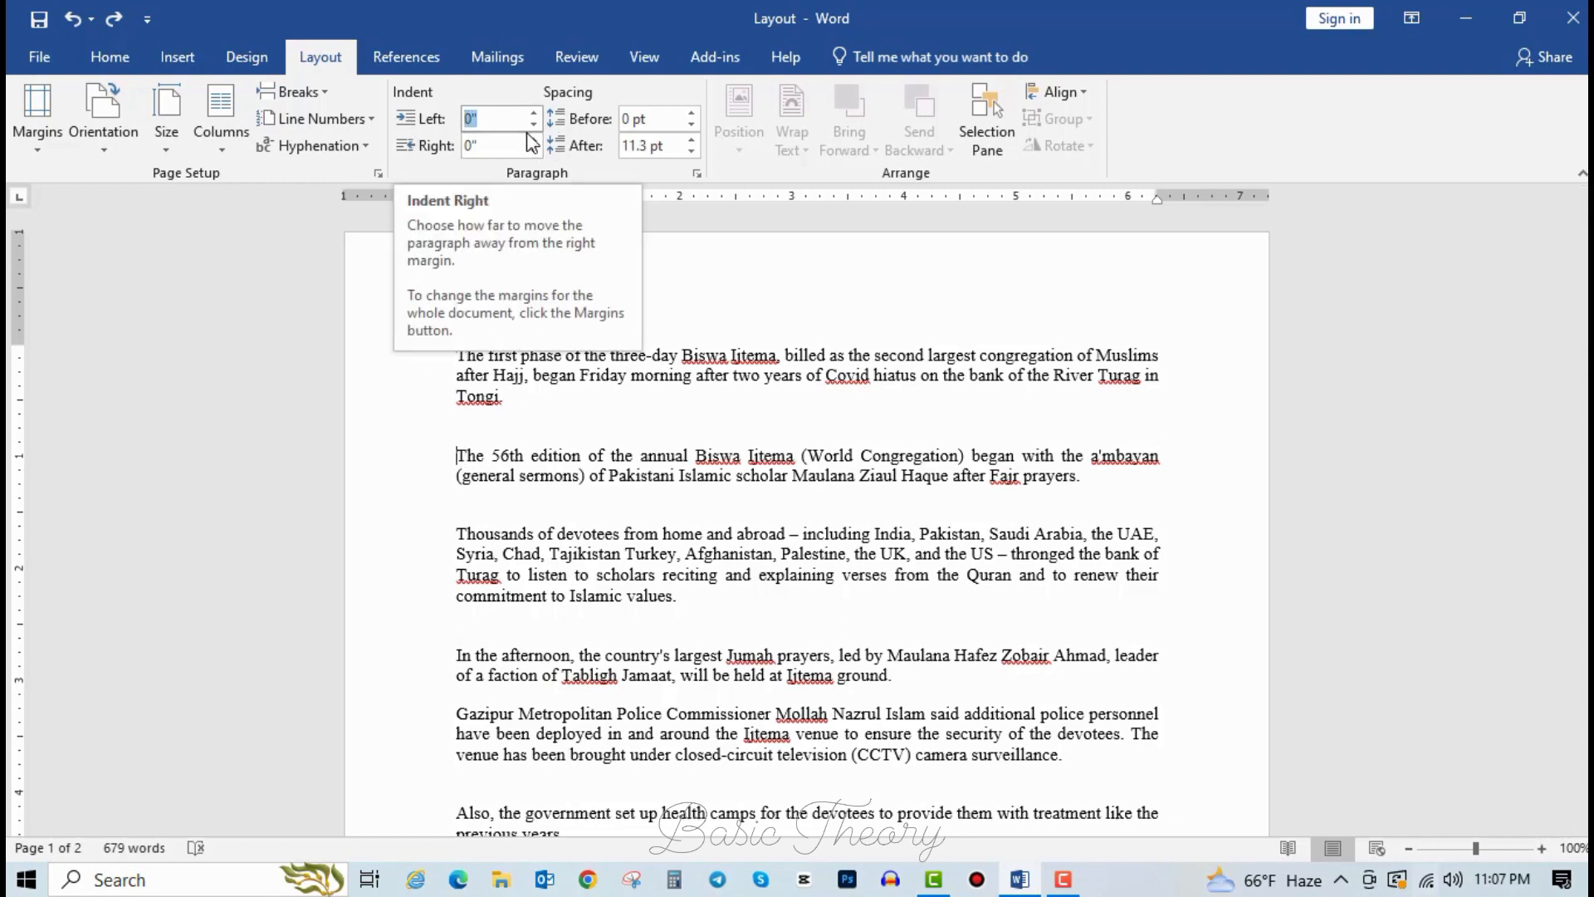
{"action": "type", "text": "1"}
{"action": "key", "text": "Return"}
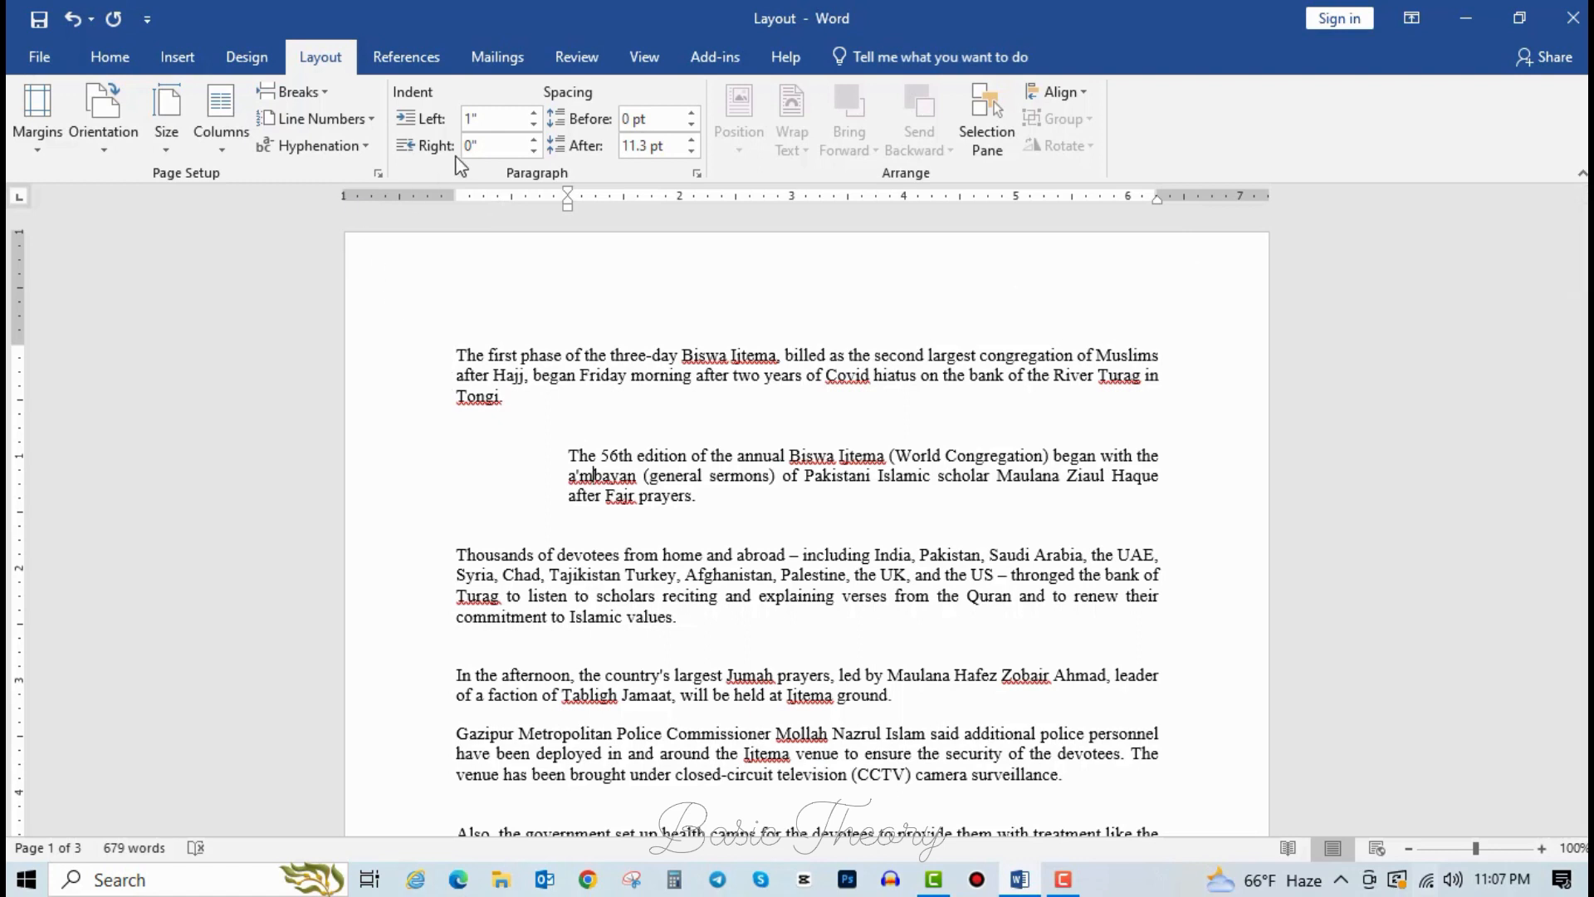
{"action": "left_click", "coordinate": [509, 146]}
{"action": "type", "text": "1"}
{"action": "key", "text": "Return"}
{"action": "right_click", "coordinate": [509, 148]}
{"action": "key", "text": "Escape"}
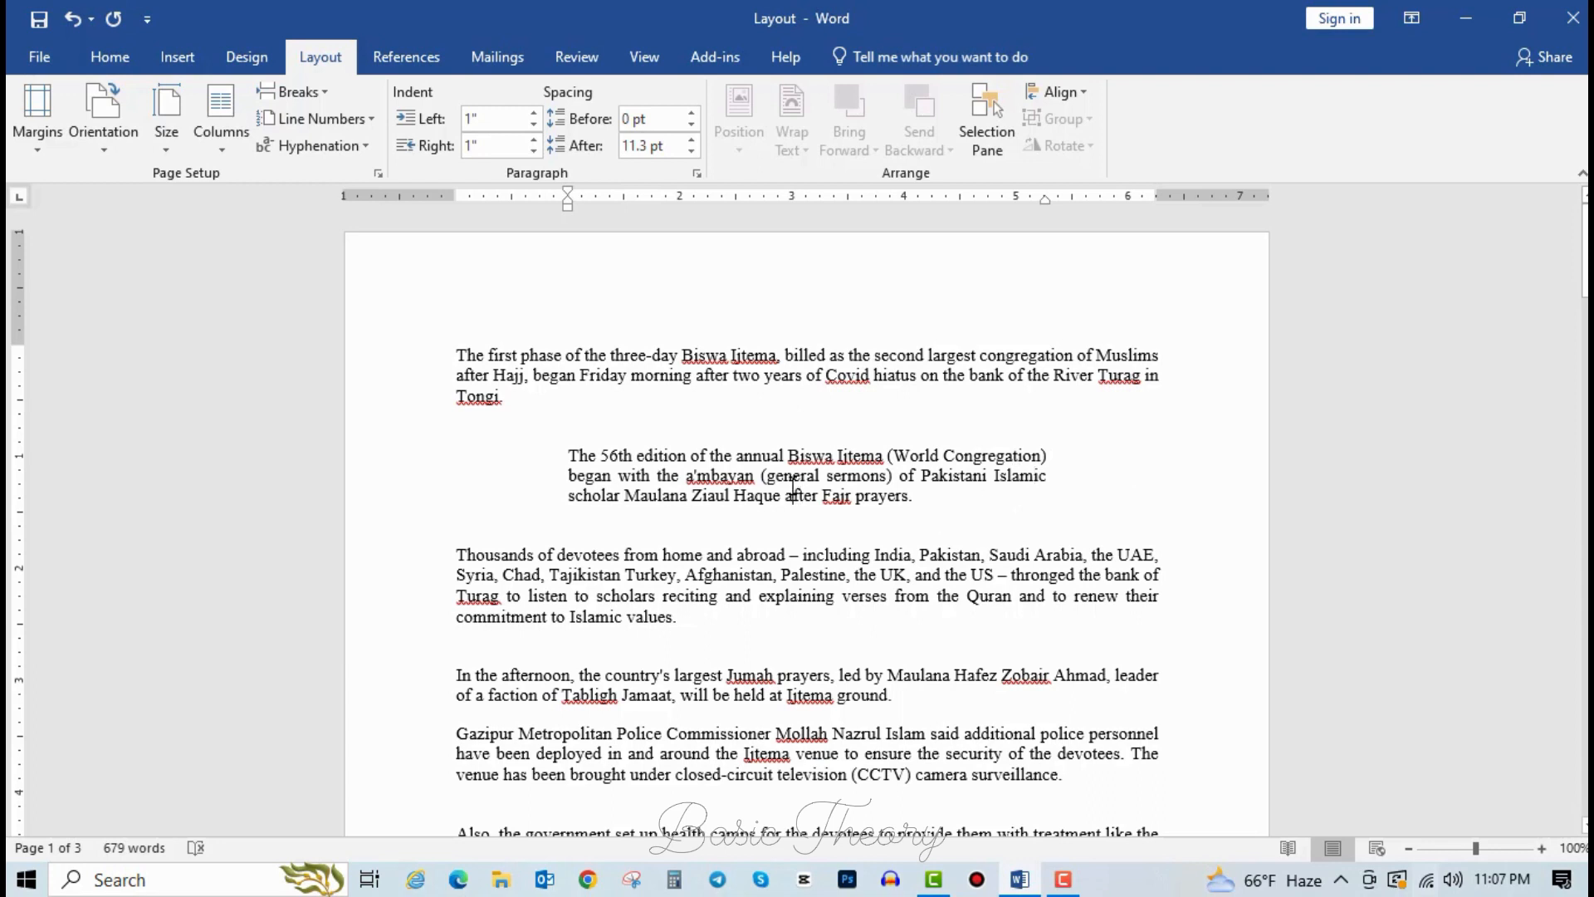
{"action": "key", "text": "ctrl+z"}
{"action": "key", "text": "ctrl+z"}
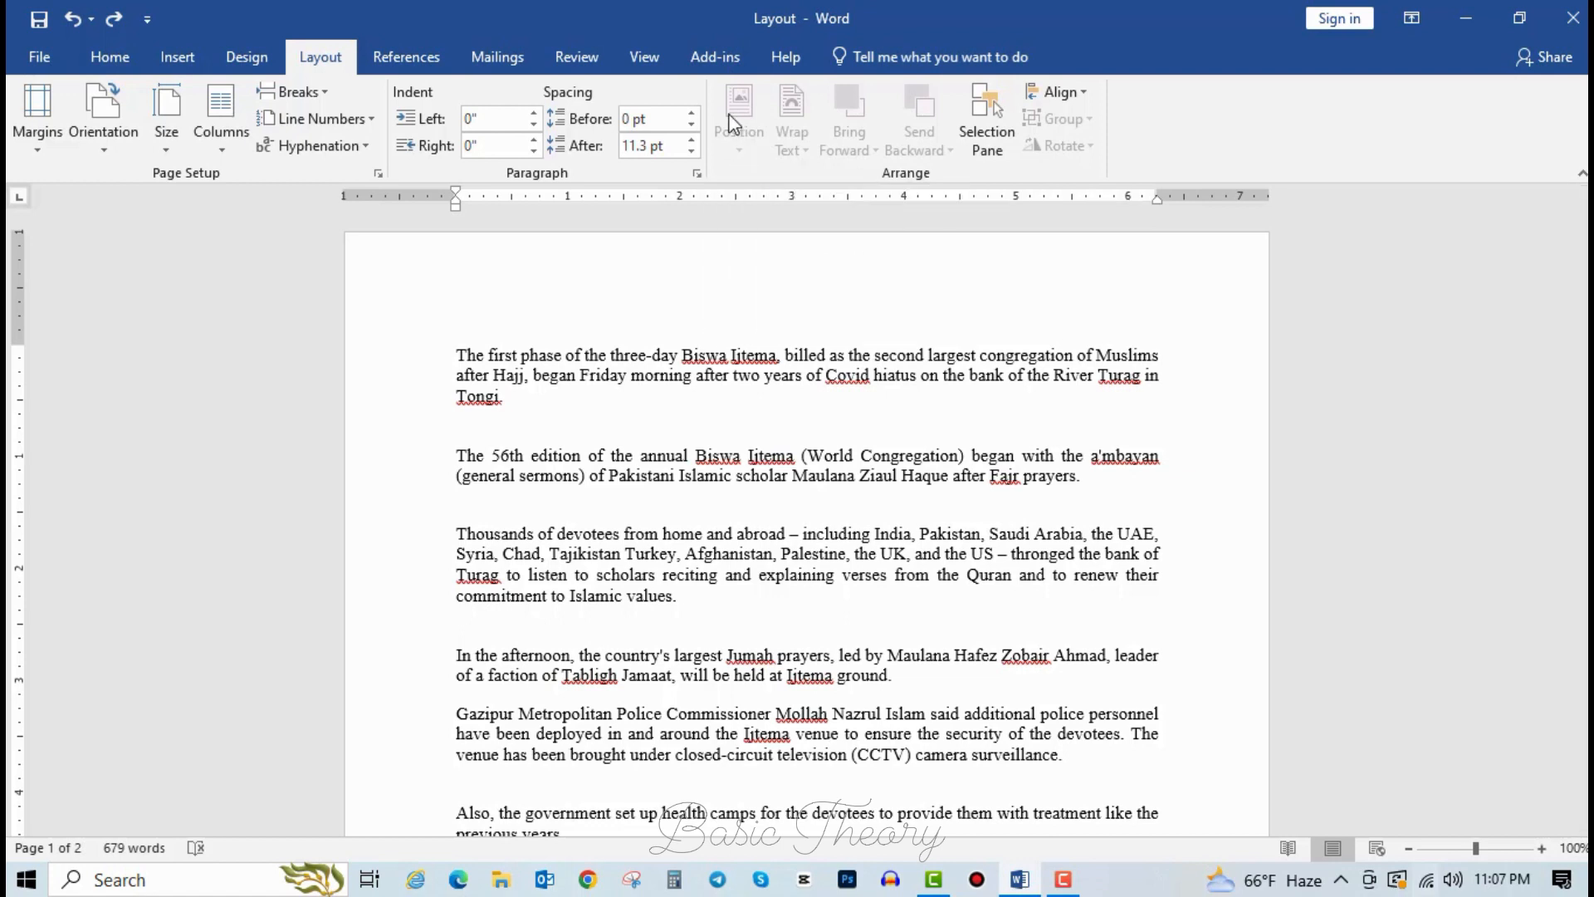
{"action": "left_click_drag", "start_coordinate": [727, 386], "coordinate": [526, 355]}
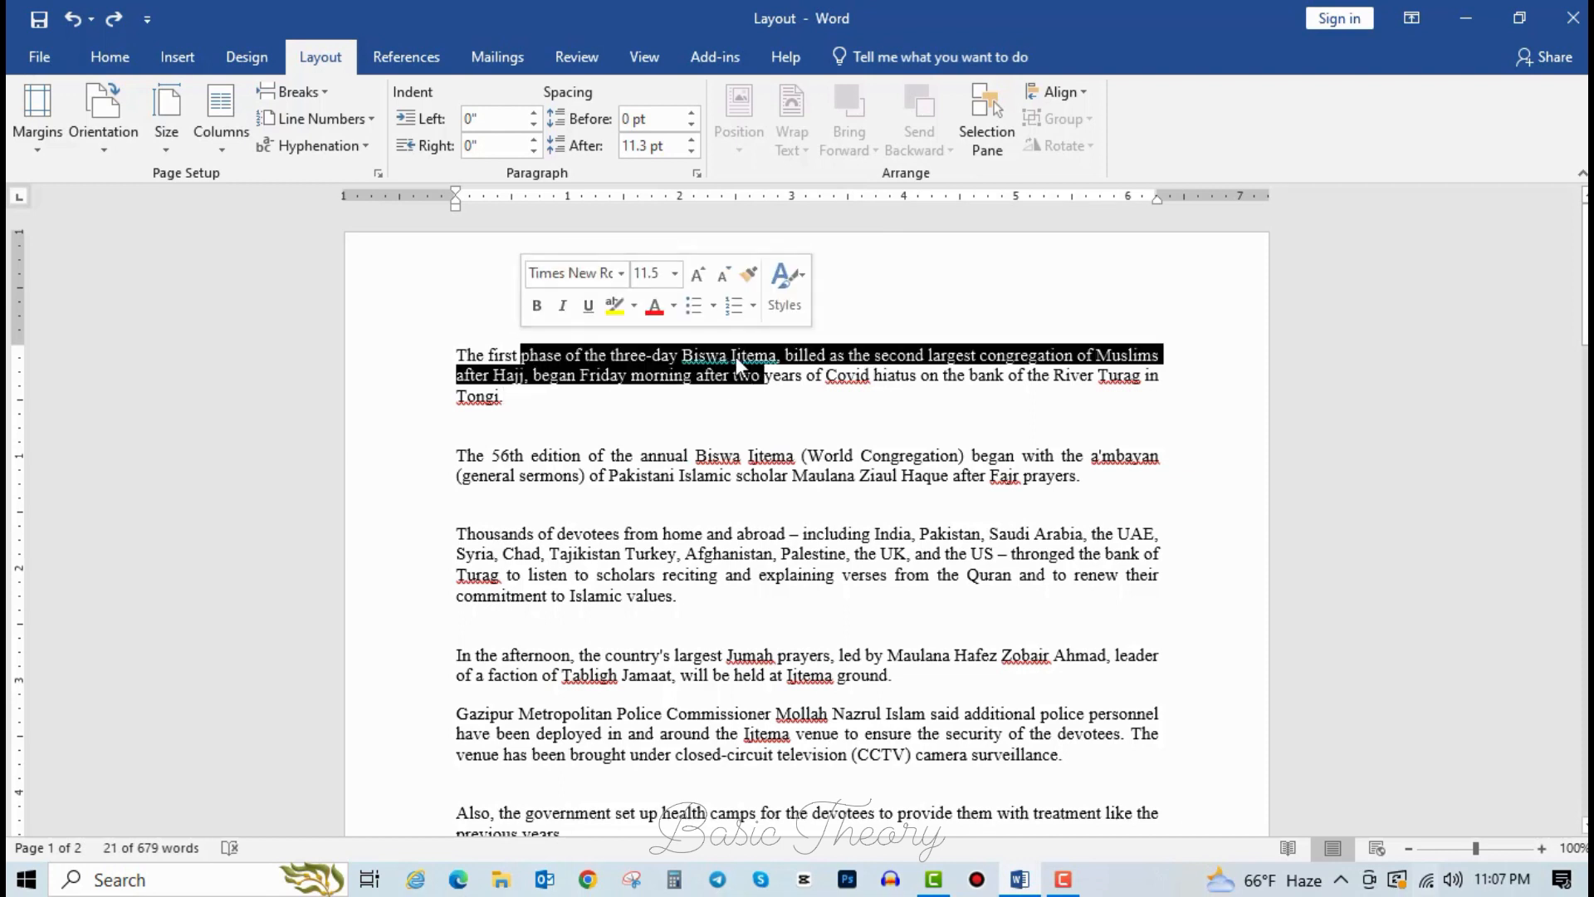
{"action": "left_click", "coordinate": [856, 376]}
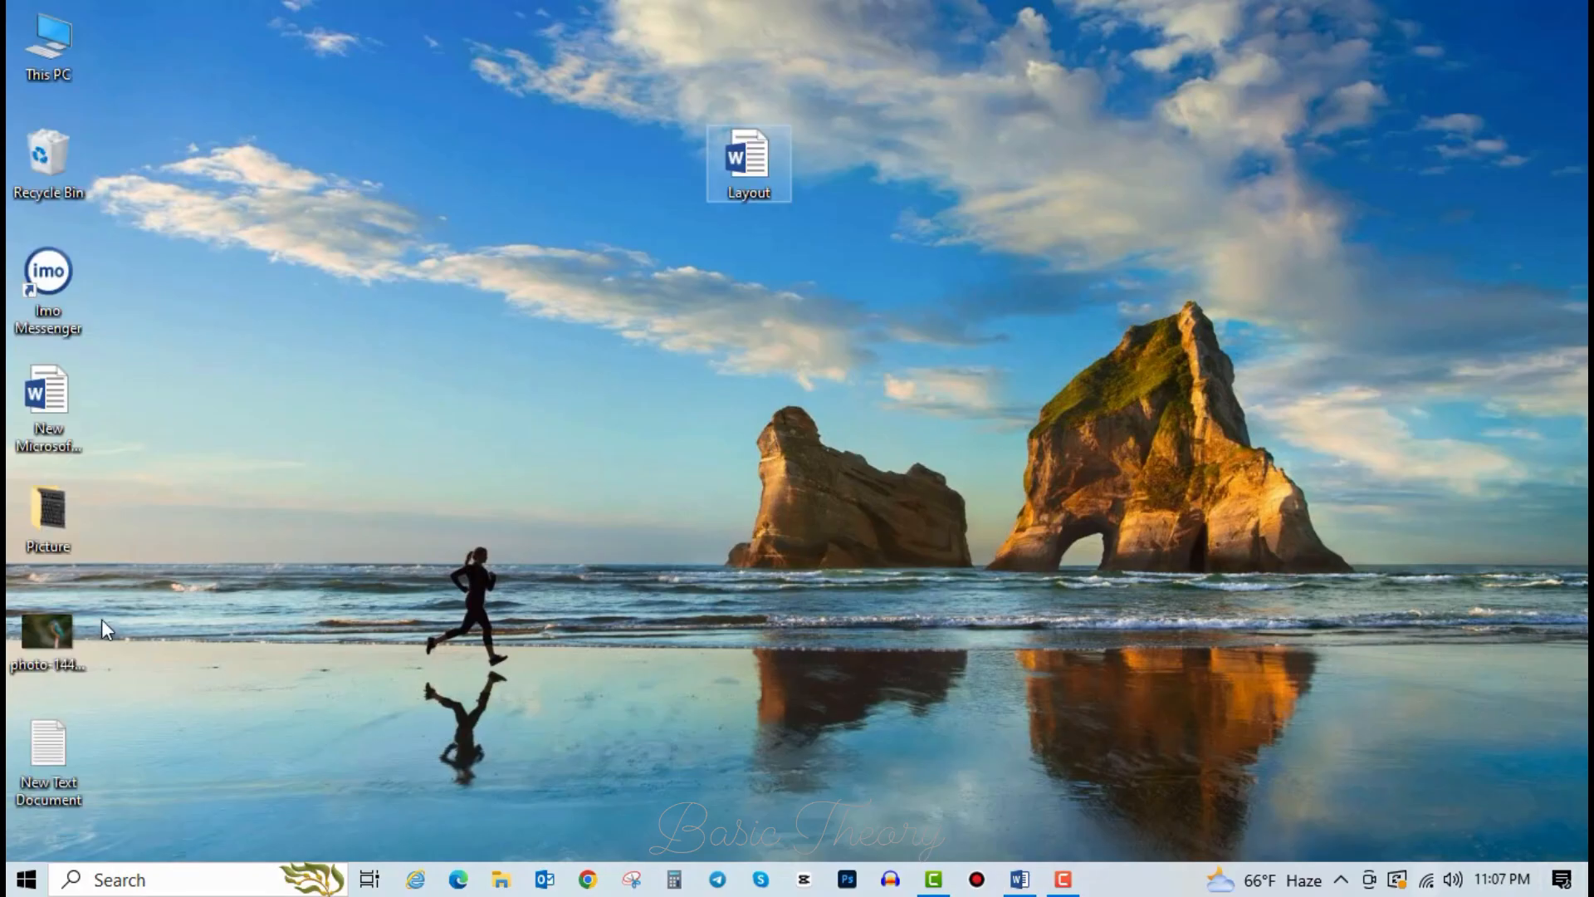
{"action": "left_click", "coordinate": [57, 624]}
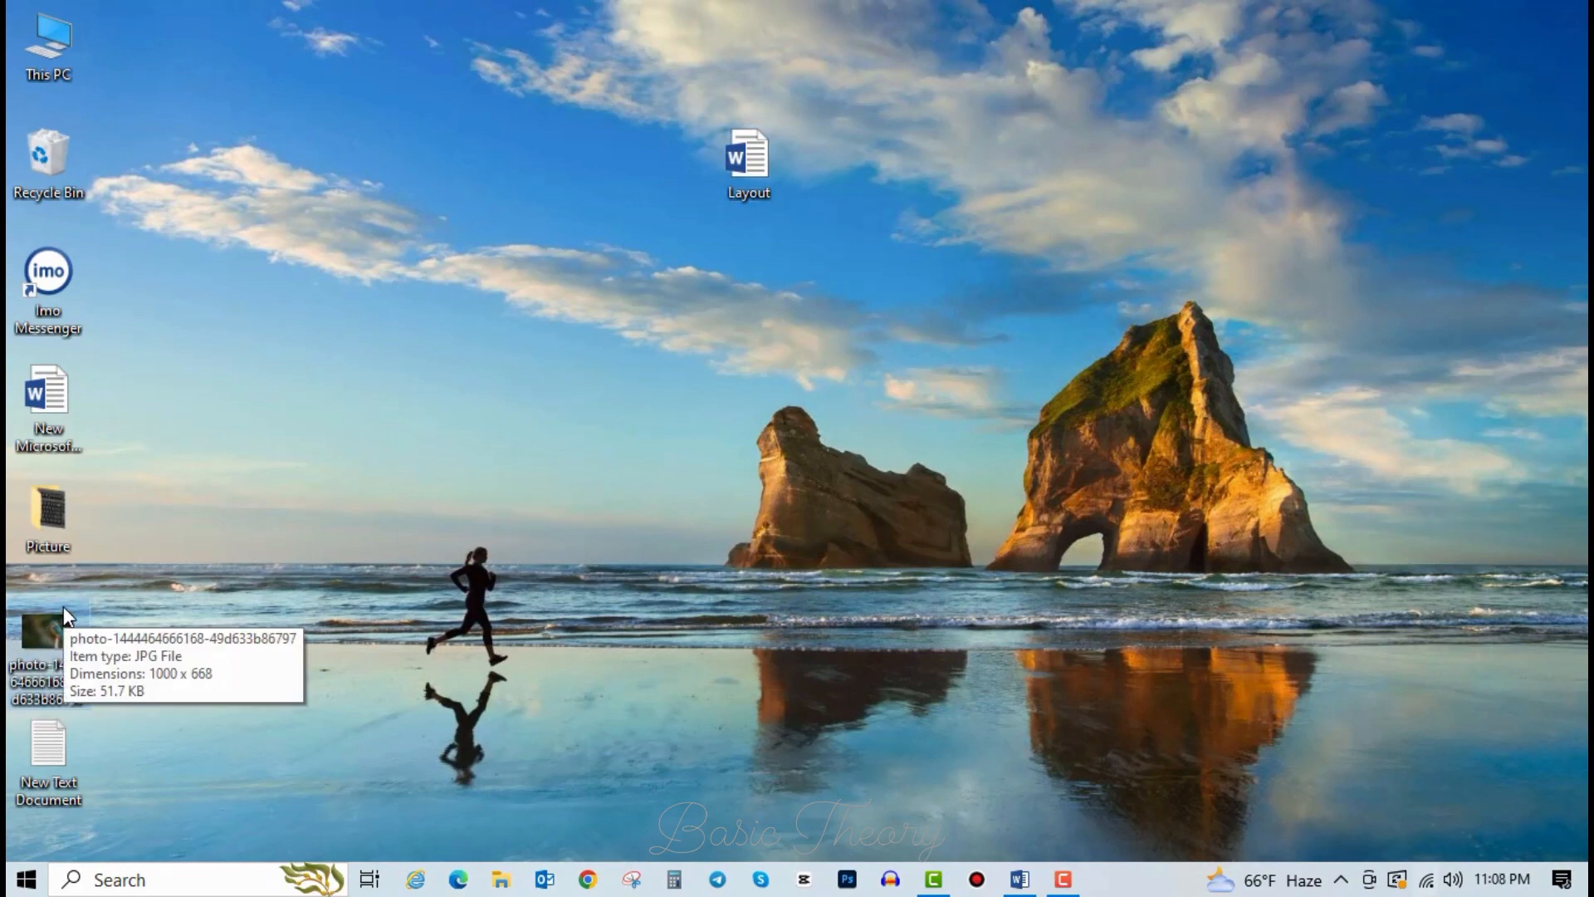
{"action": "left_click", "coordinate": [1019, 879]}
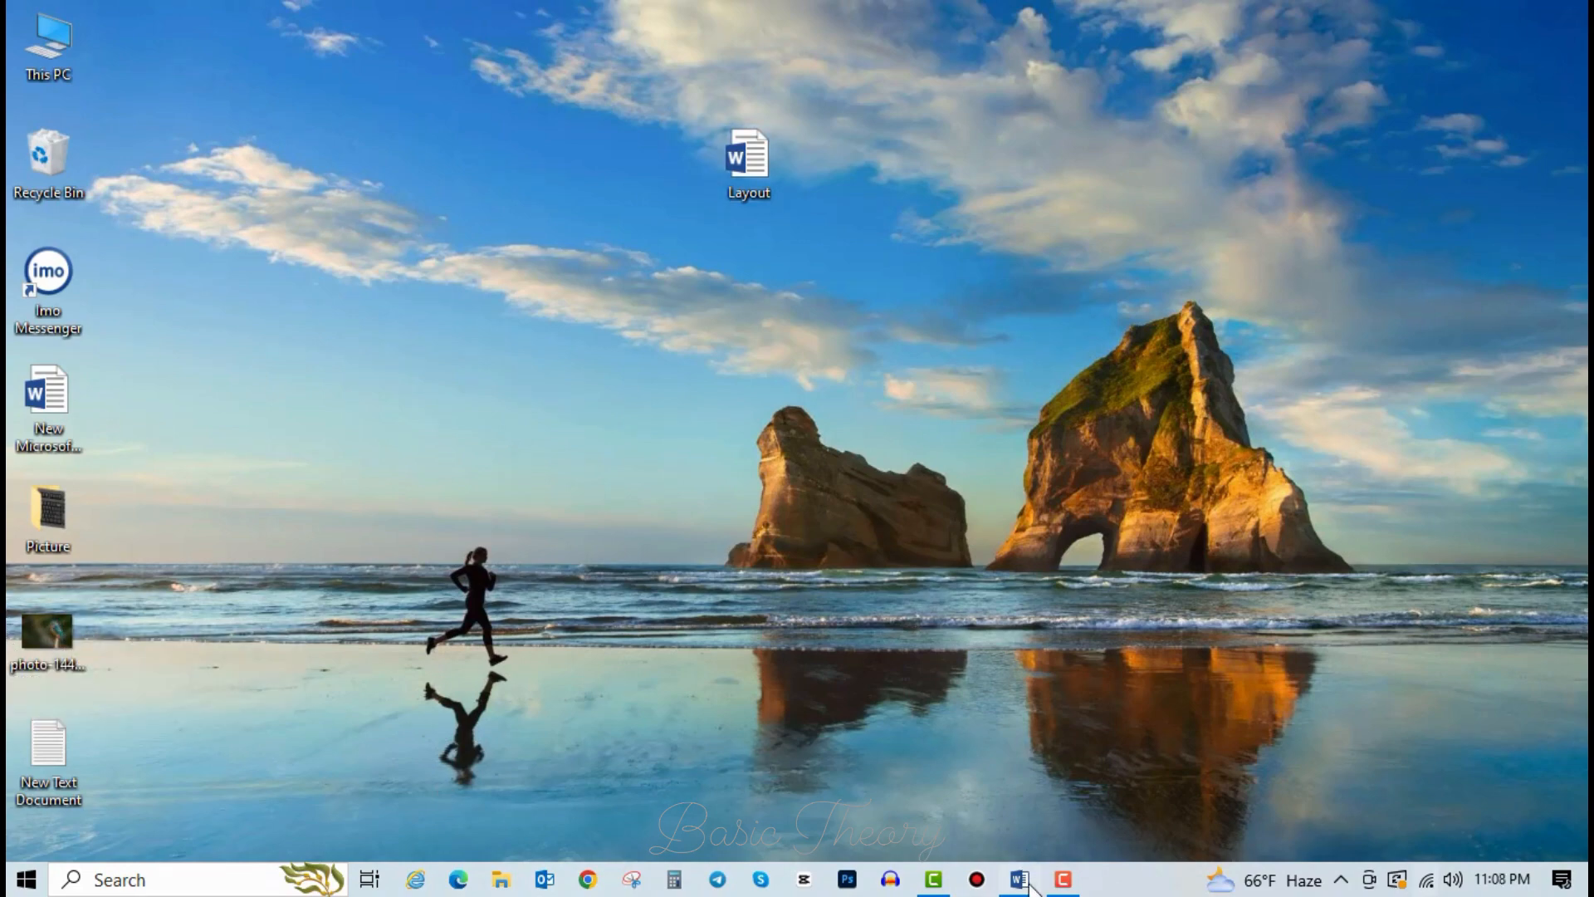
{"action": "left_click", "coordinate": [504, 511]}
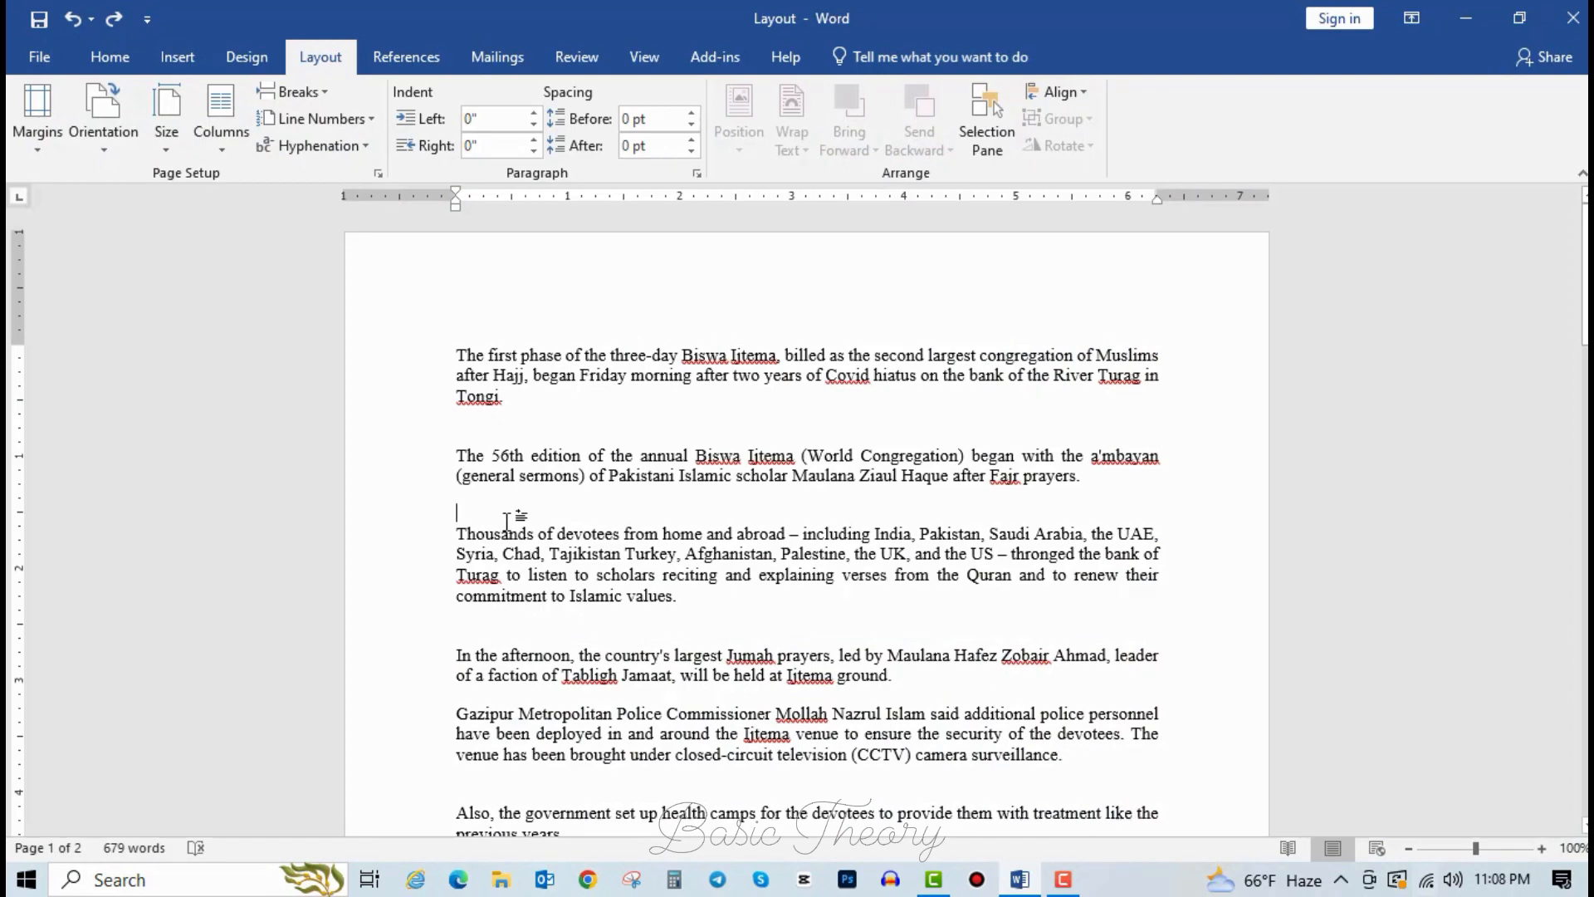
Paste the kingfisher photo before 'a faction', undo the paste, then paste it again.
{"action": "scroll", "coordinate": [522, 540], "scroll_direction": "down", "scroll_amount": 3}
{"action": "left_click", "coordinate": [476, 474]}
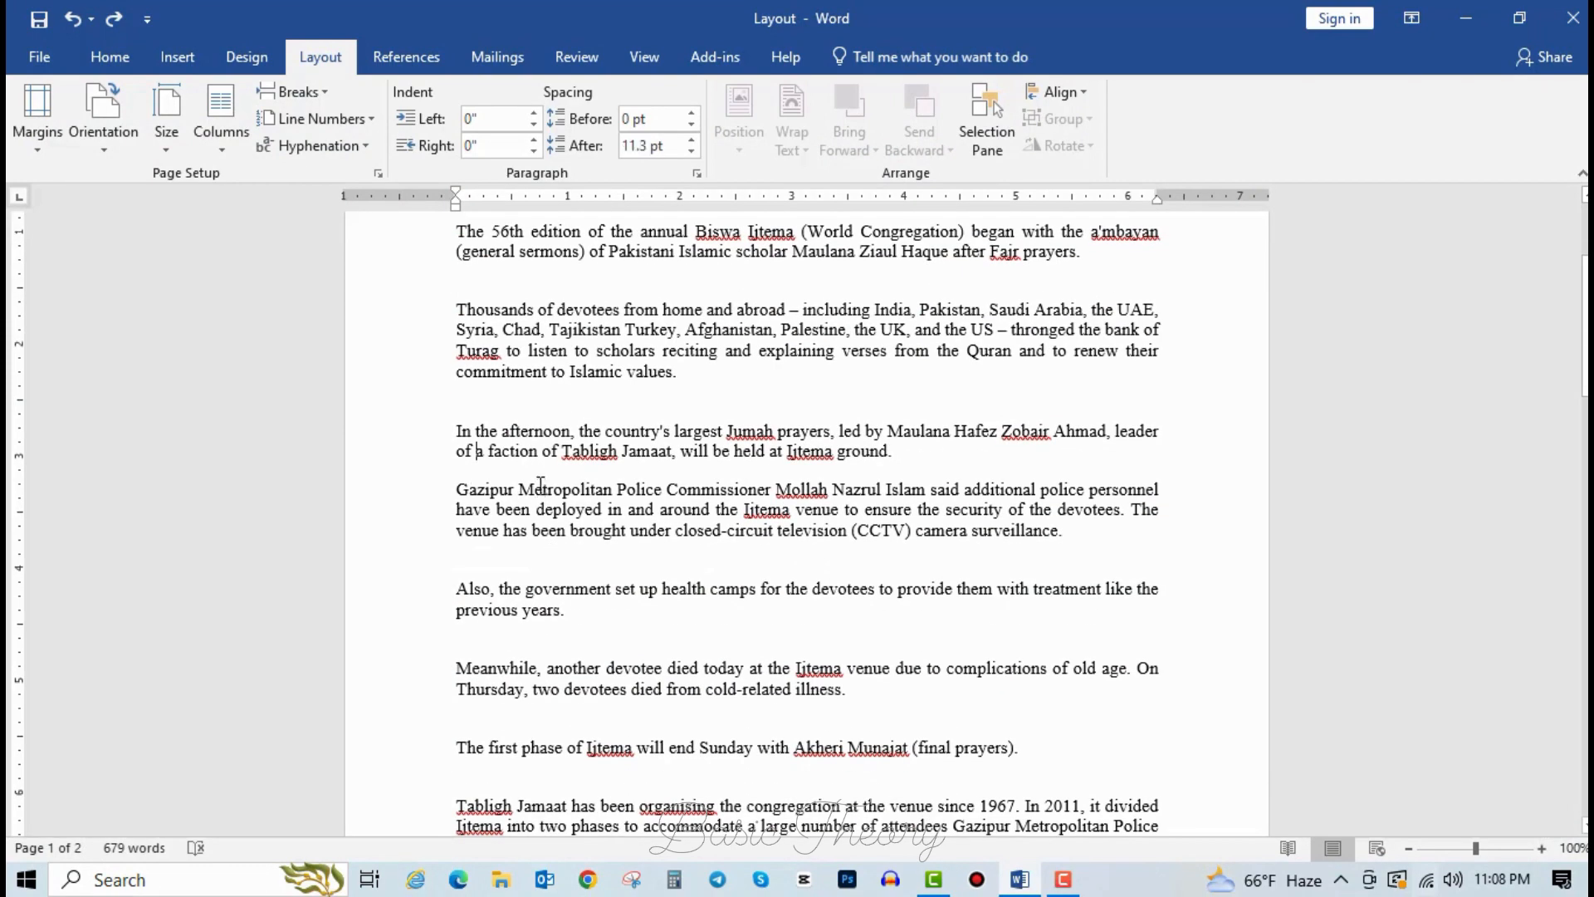
{"action": "key", "text": "ctrl+v"}
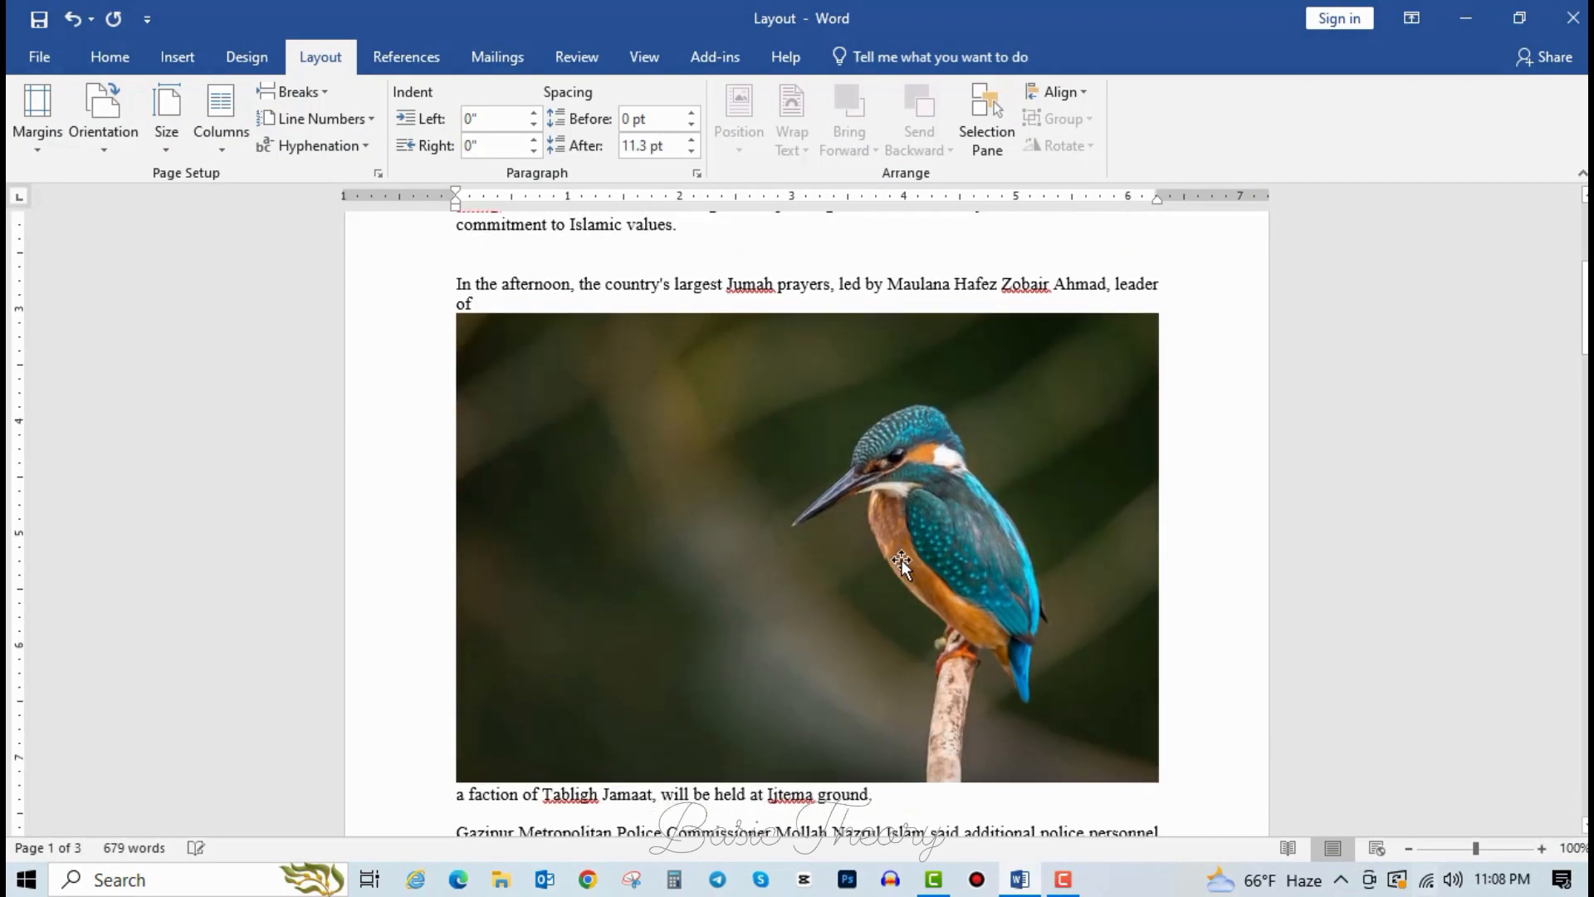
{"action": "left_click", "coordinate": [901, 553]}
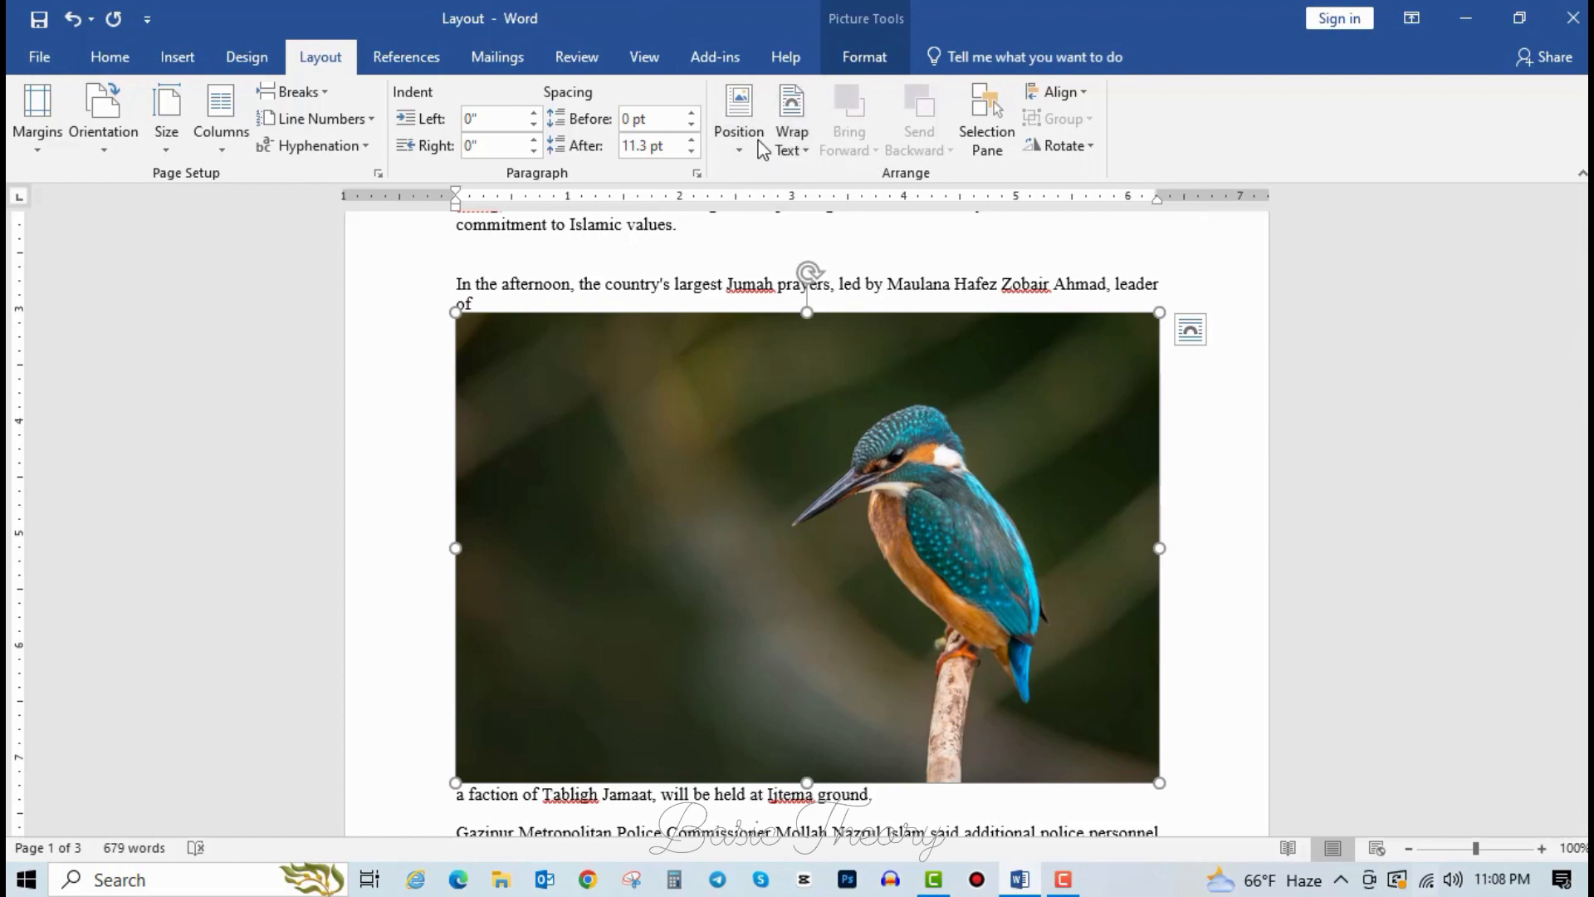
{"action": "key", "text": "ctrl+z"}
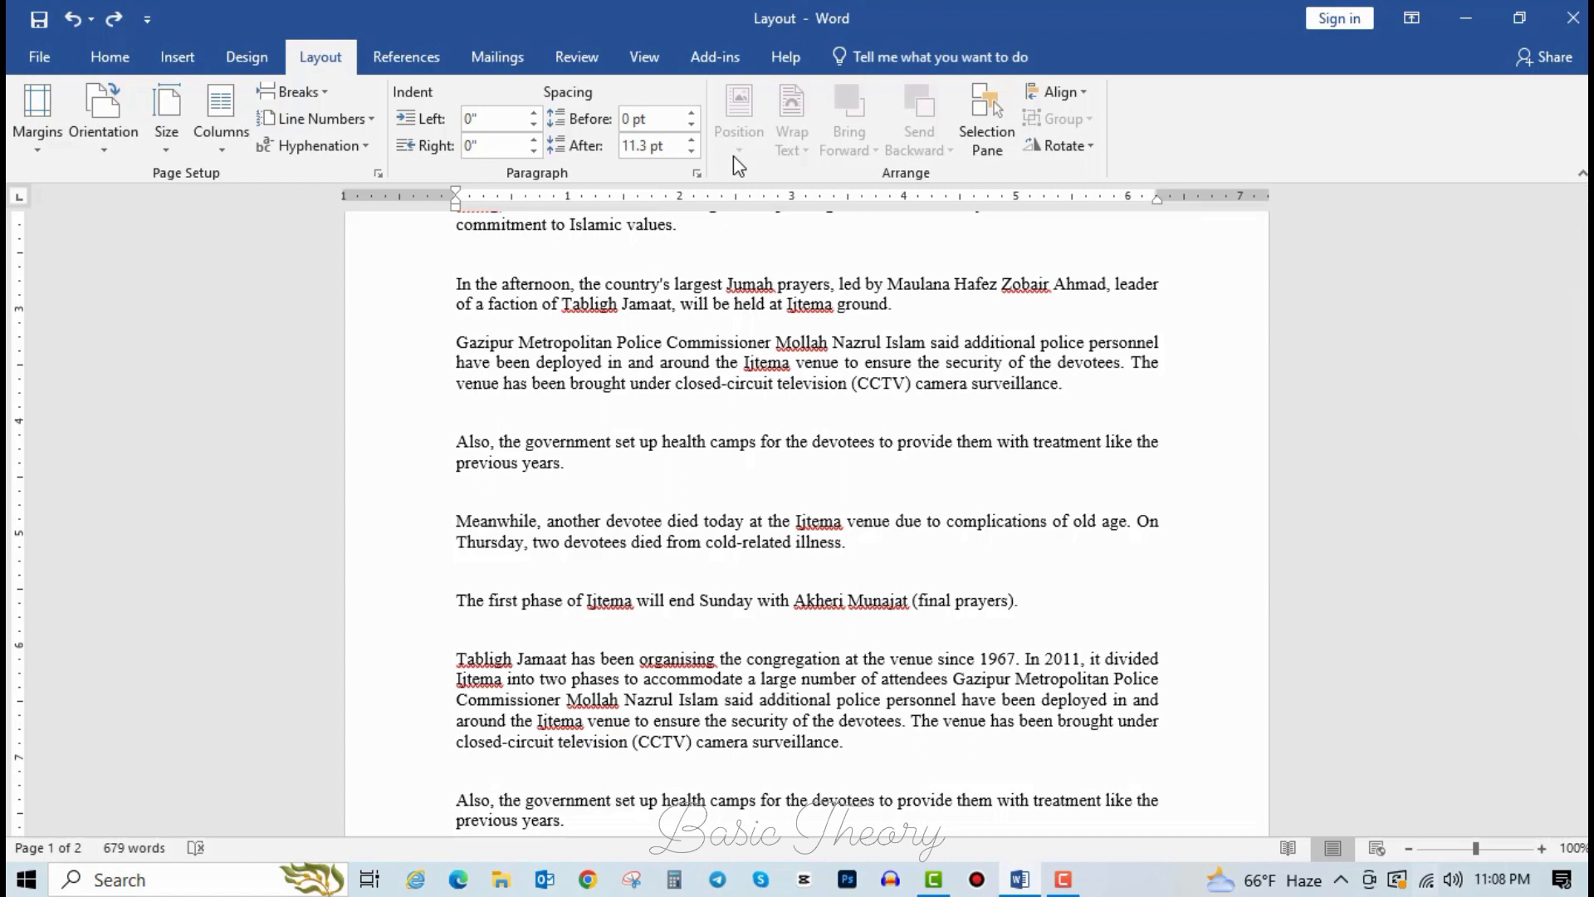
{"action": "key", "text": "ctrl+v"}
Try dragging the photo next to 'of', undo and redo it, and reselect the picture.
{"action": "left_click", "coordinate": [736, 468]}
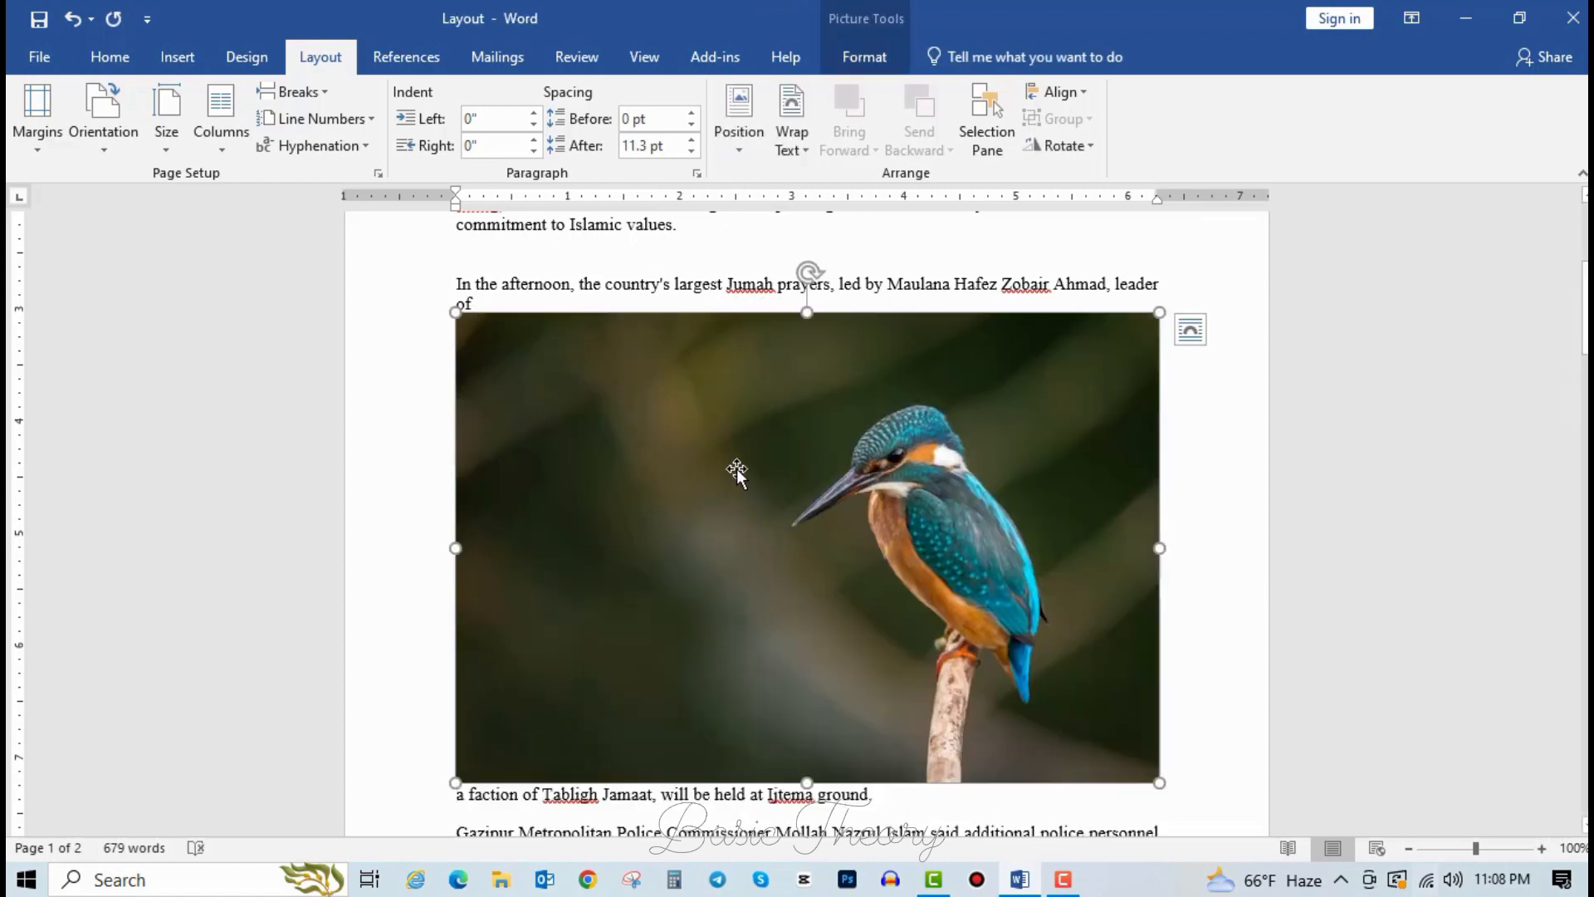
{"action": "scroll", "coordinate": [573, 689], "scroll_direction": "down", "scroll_amount": 1}
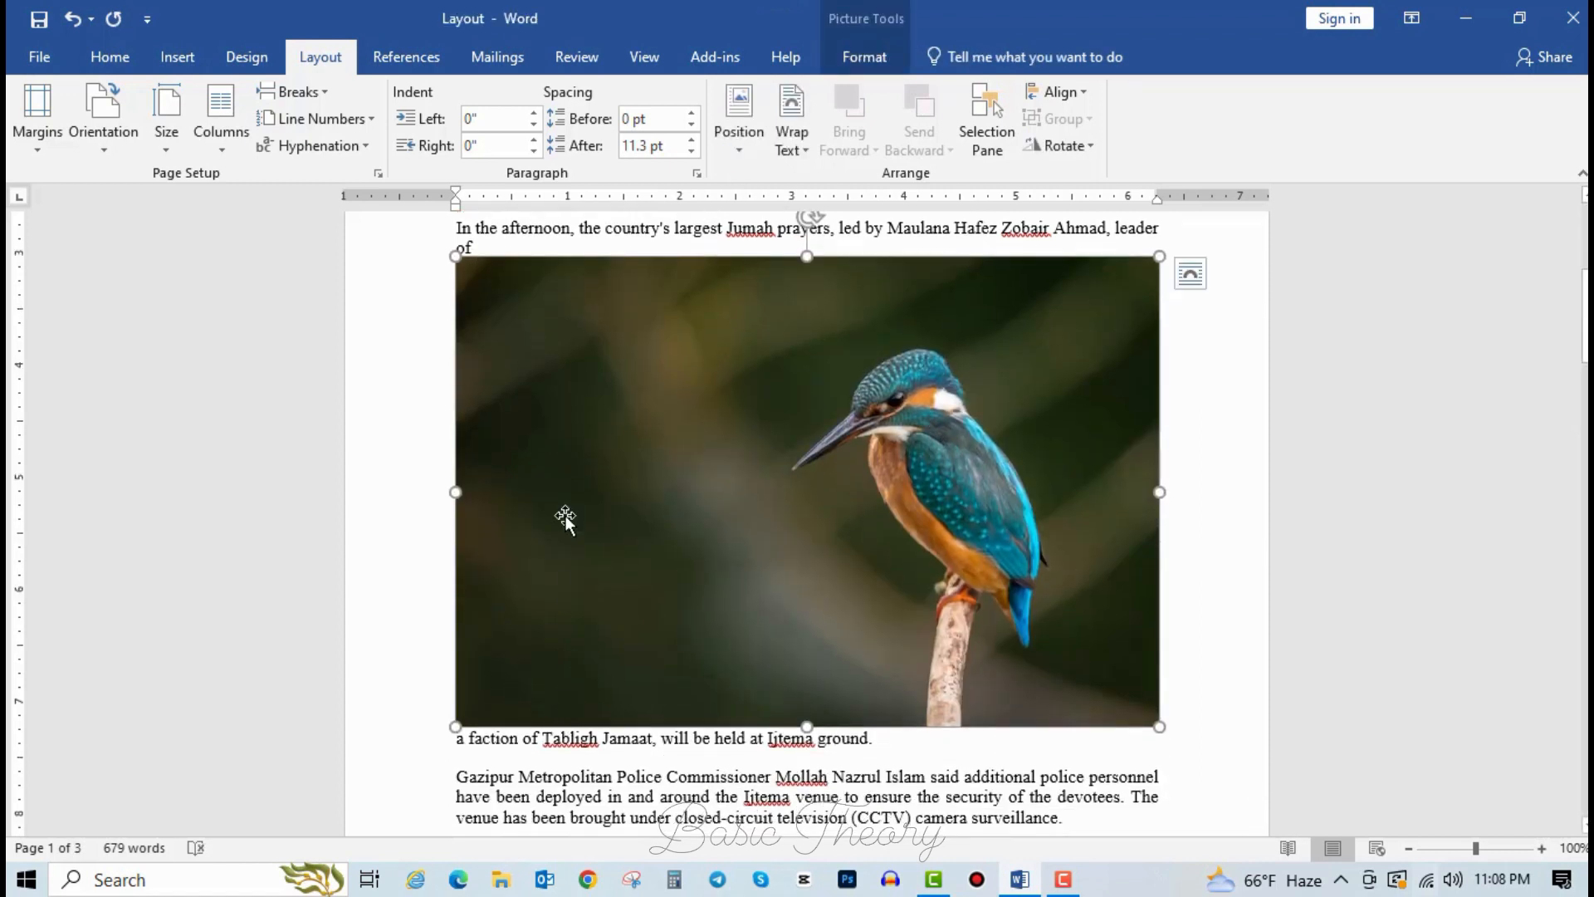
{"action": "left_click_drag", "start_coordinate": [644, 501], "coordinate": [526, 737]}
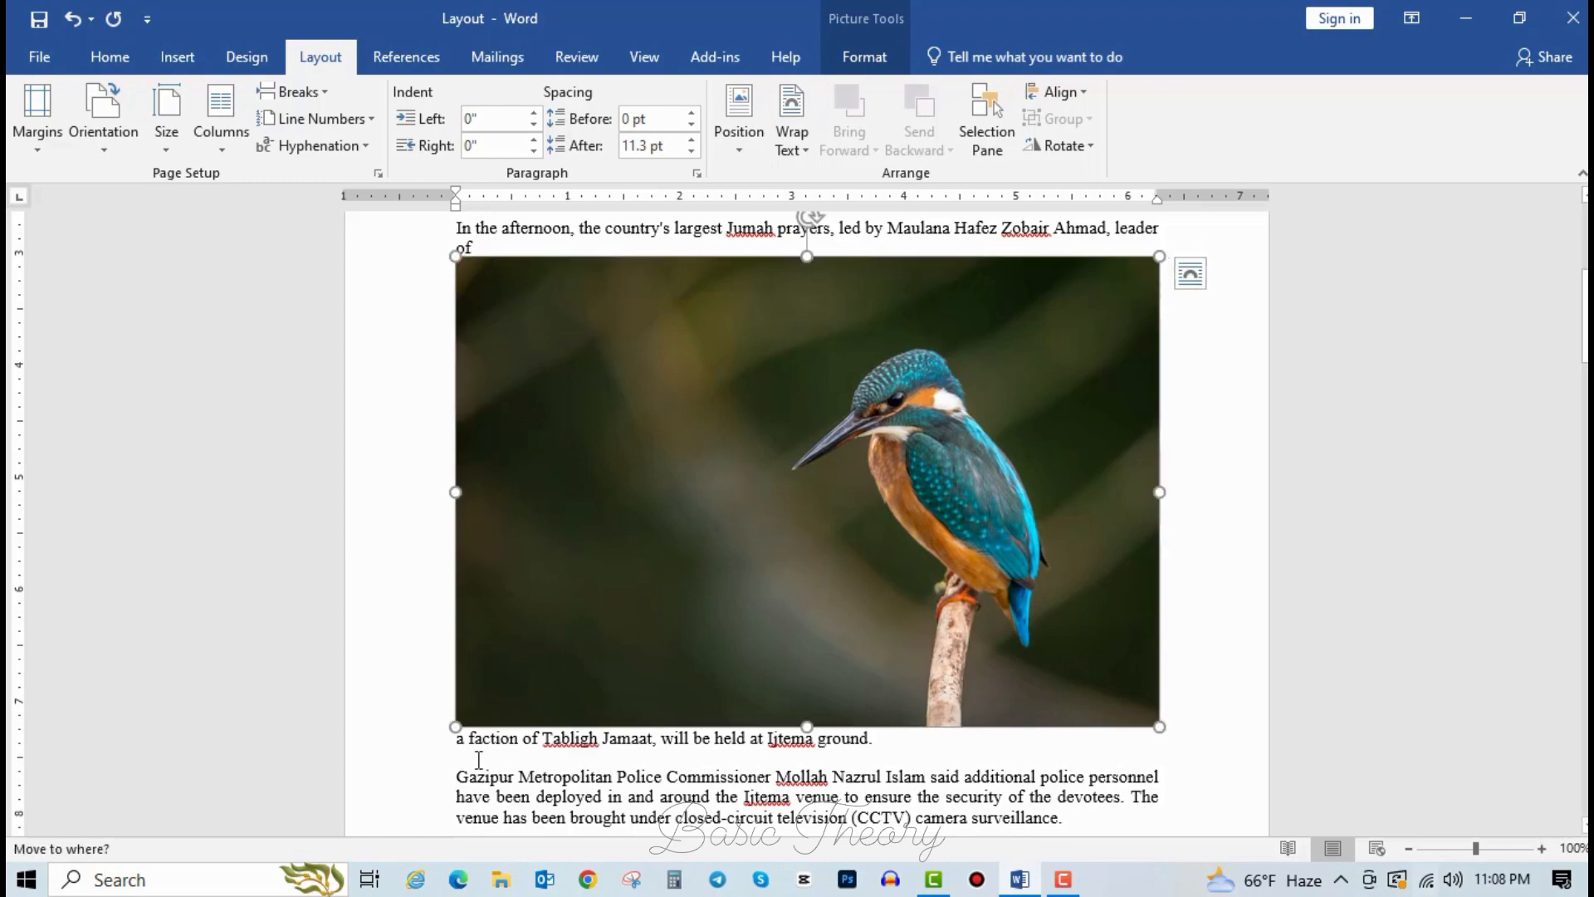
{"action": "key", "text": "ctrl+z"}
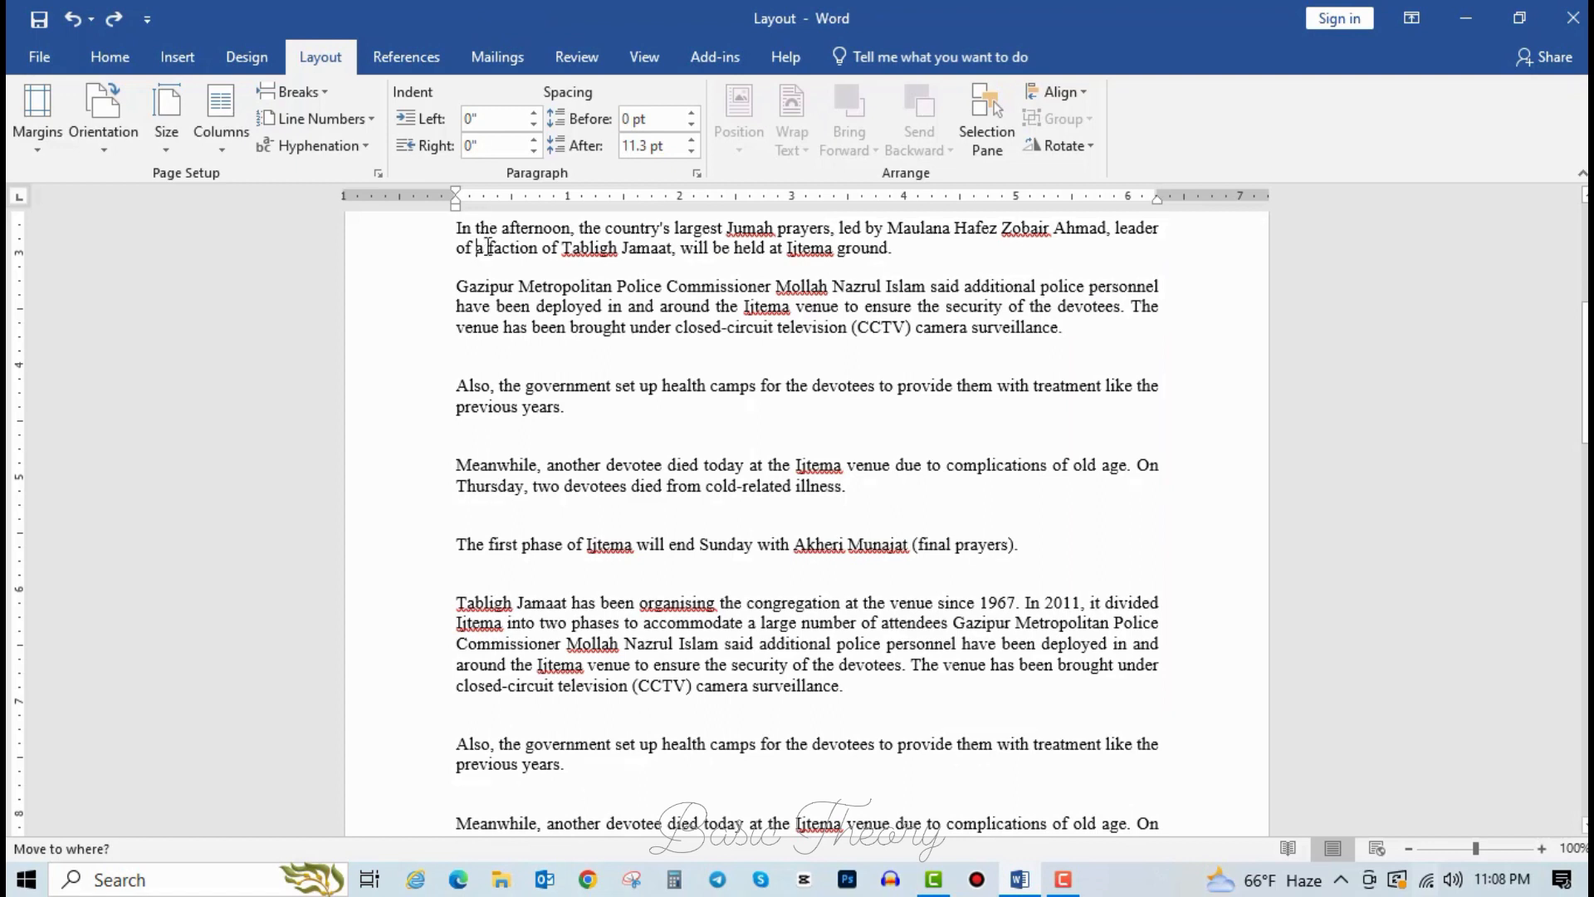
{"action": "key", "text": "ctrl+y"}
{"action": "left_click", "coordinate": [698, 391]}
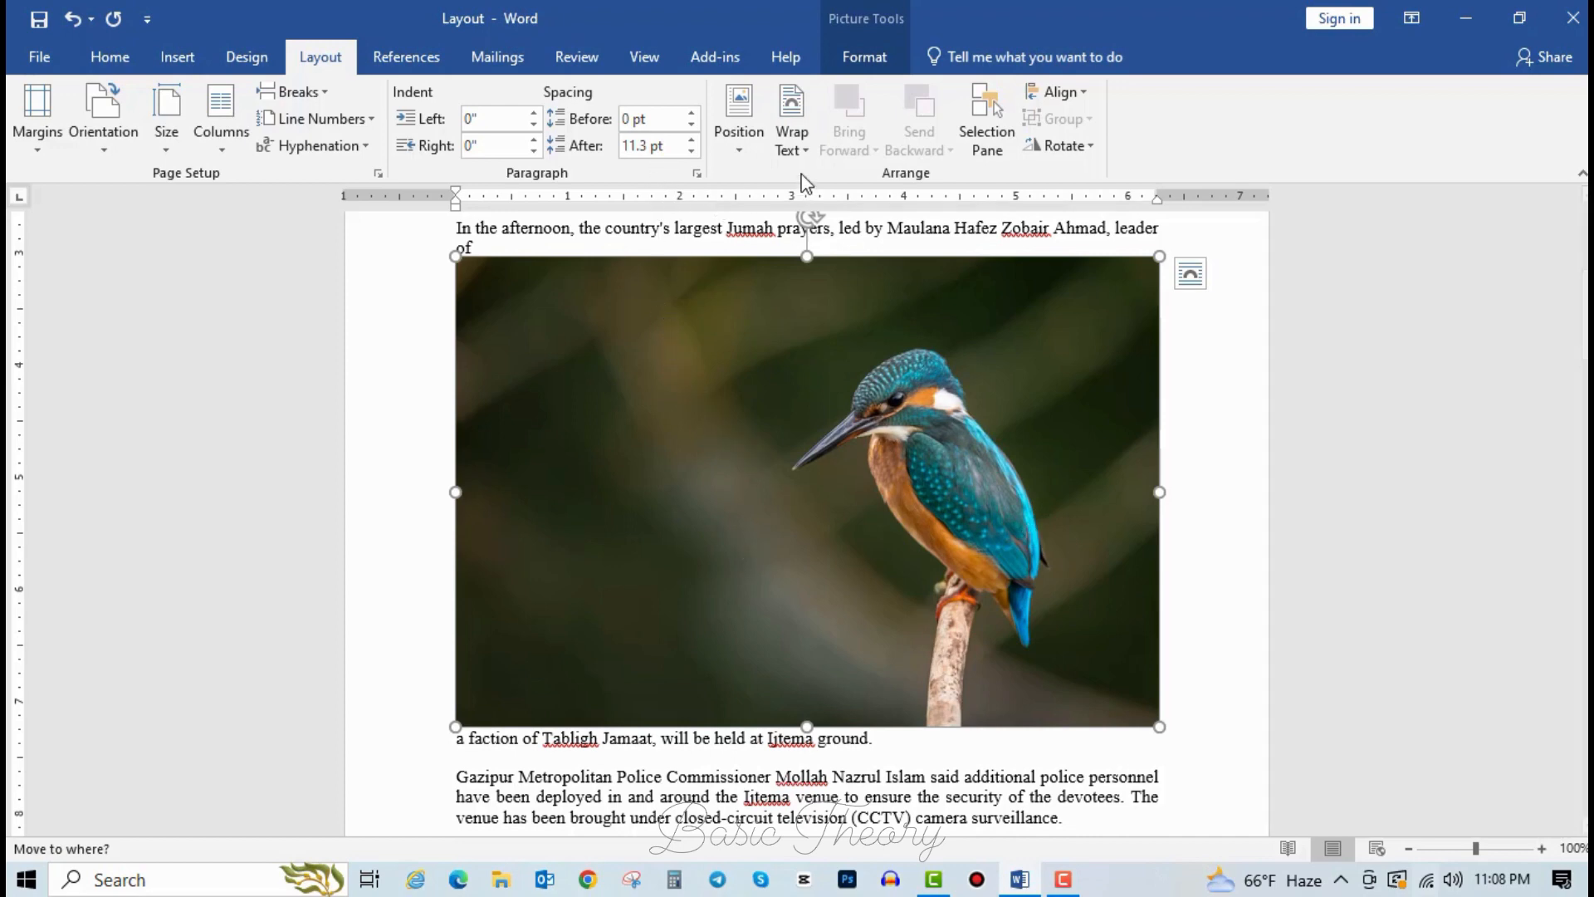
{"action": "left_click", "coordinate": [752, 137]}
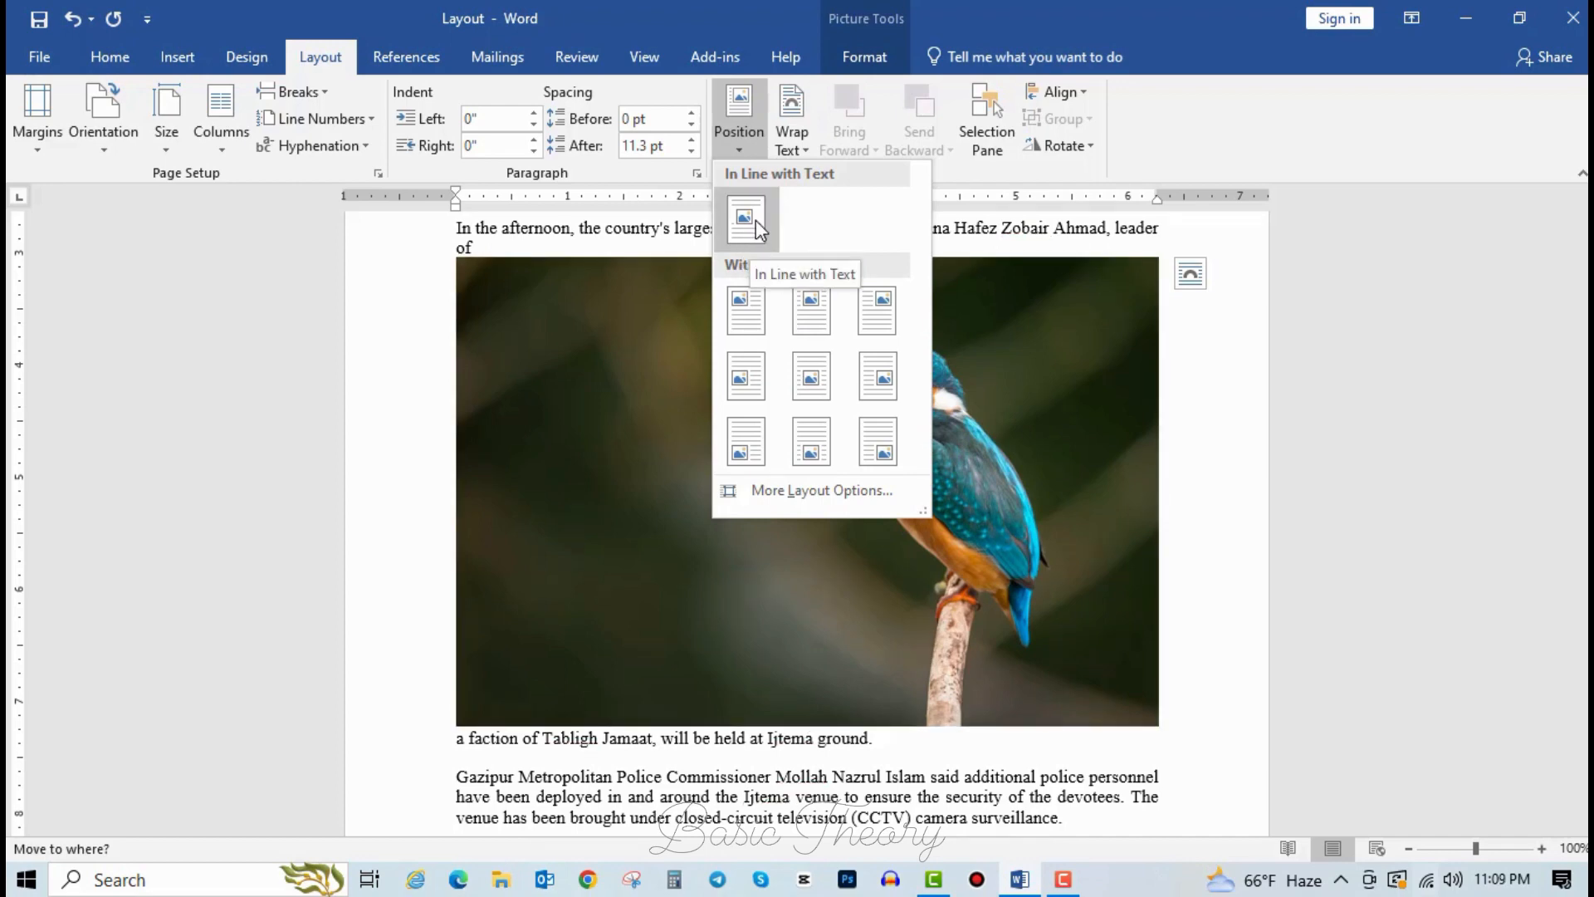
Position the photo Middle Center with square wrapping and nudge it slightly left.
{"action": "left_click", "coordinate": [814, 380]}
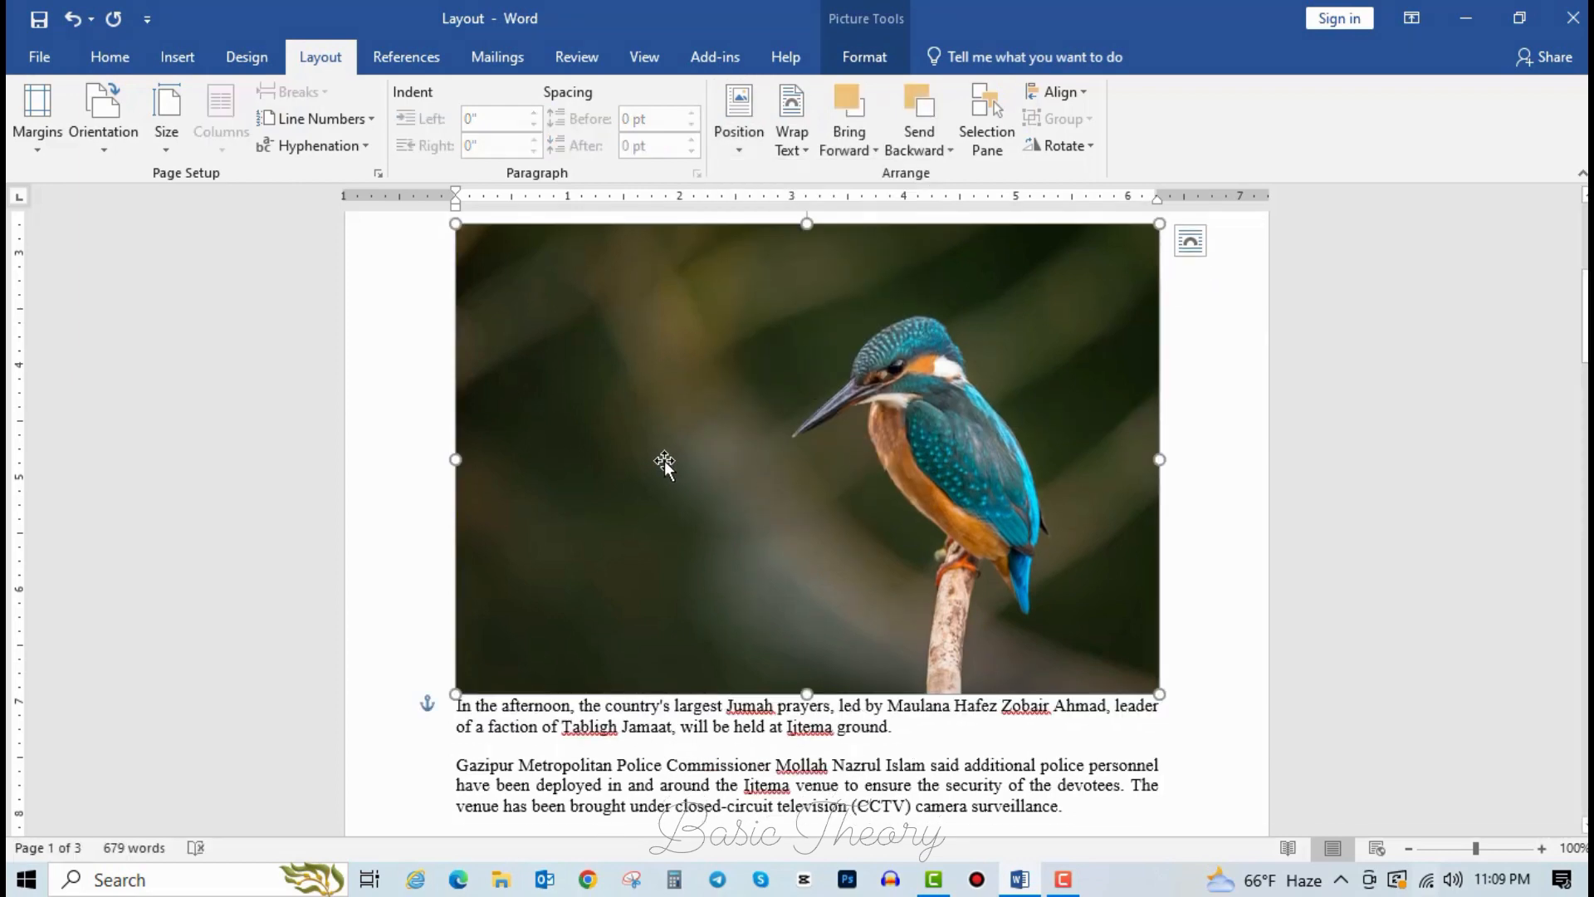
{"action": "mouse_move", "coordinate": [761, 497]}
{"action": "left_mouse_down"}
{"action": "mouse_move", "coordinate": [961, 447]}
{"action": "mouse_move", "coordinate": [968, 409]}
{"action": "mouse_move", "coordinate": [723, 441]}
{"action": "mouse_move", "coordinate": [627, 475]}
{"action": "mouse_move", "coordinate": [755, 545]}
{"action": "mouse_move", "coordinate": [805, 626]}
{"action": "mouse_move", "coordinate": [736, 611]}
{"action": "mouse_move", "coordinate": [694, 466]}
{"action": "mouse_move", "coordinate": [780, 477]}
{"action": "left_mouse_up"}
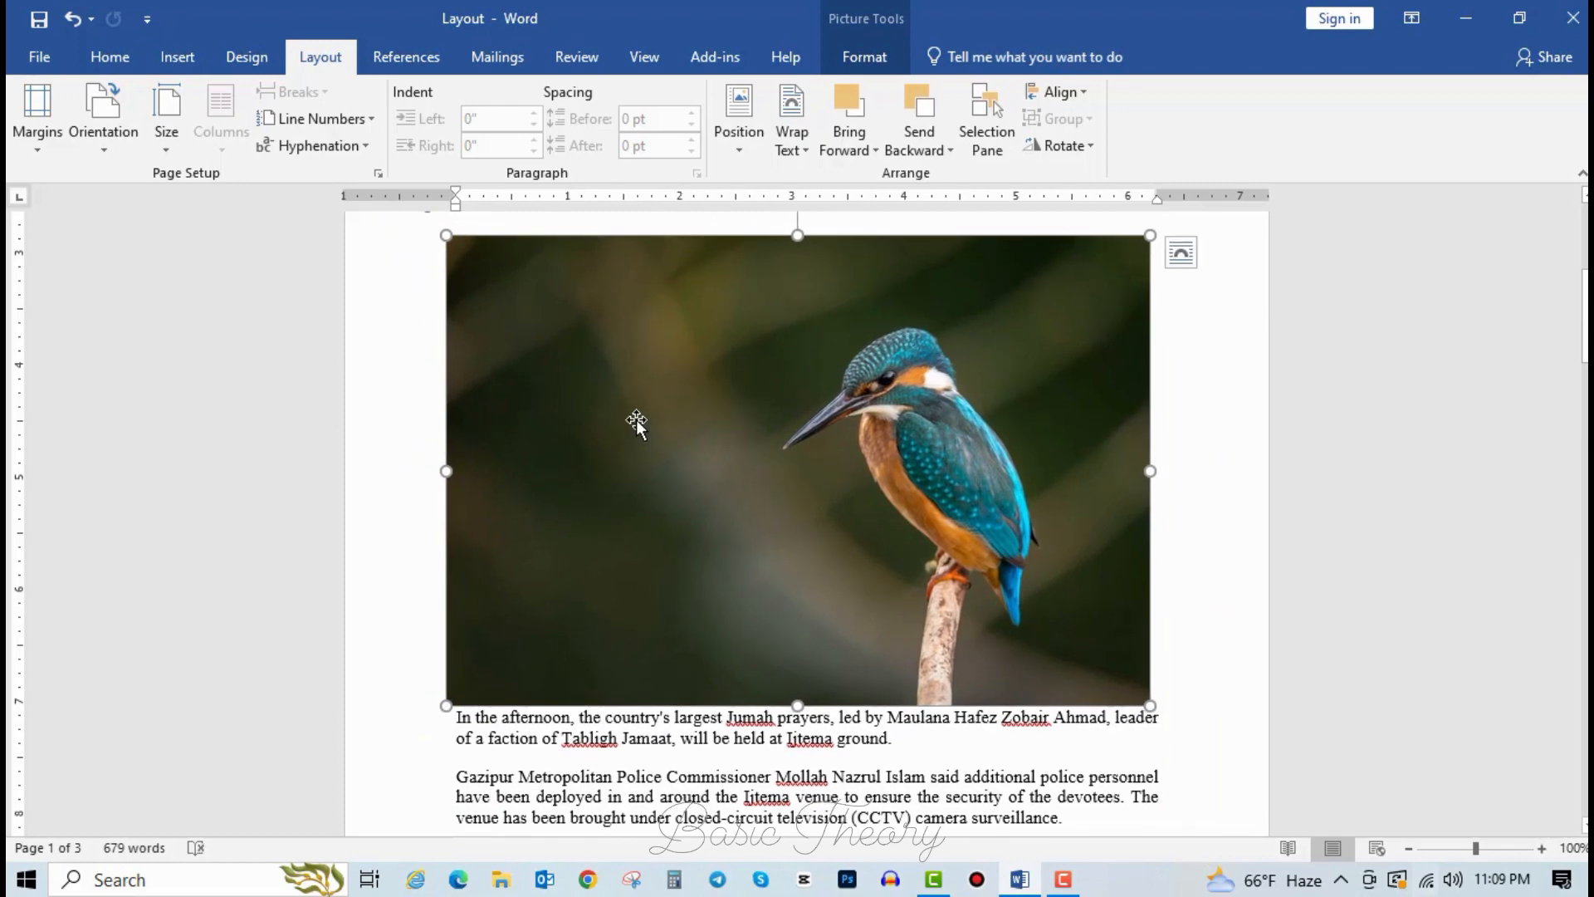
{"action": "mouse_move", "coordinate": [709, 408]}
{"action": "left_mouse_down"}
{"action": "mouse_move", "coordinate": [729, 646]}
{"action": "mouse_move", "coordinate": [719, 377]}
{"action": "mouse_move", "coordinate": [723, 523]}
{"action": "mouse_move", "coordinate": [701, 396]}
{"action": "left_mouse_up"}
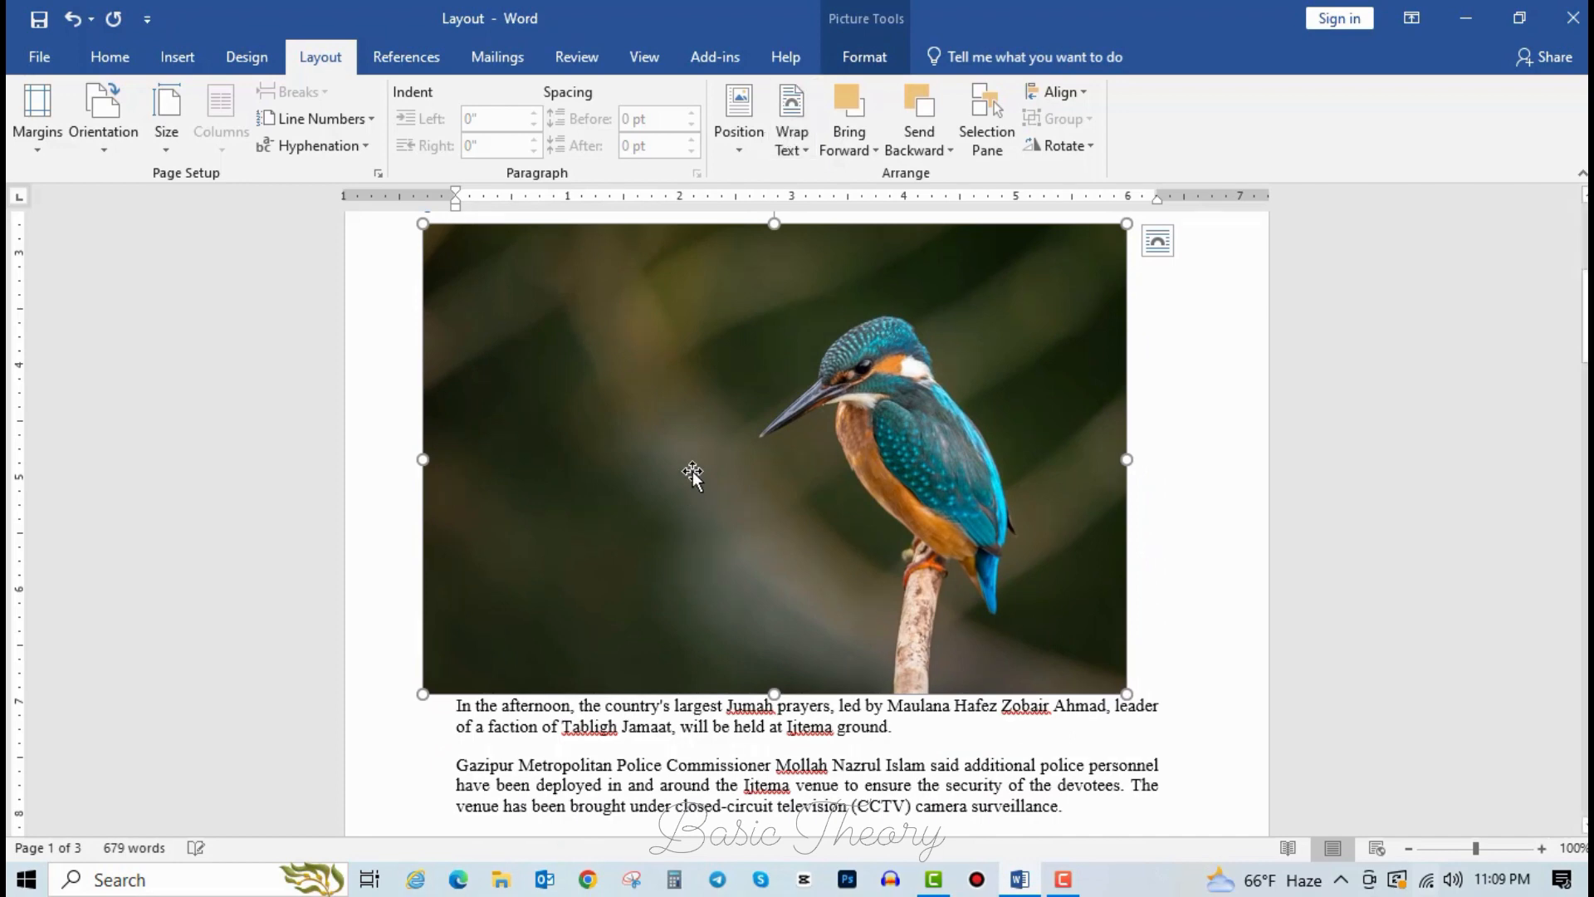
{"action": "left_click", "coordinate": [797, 151]}
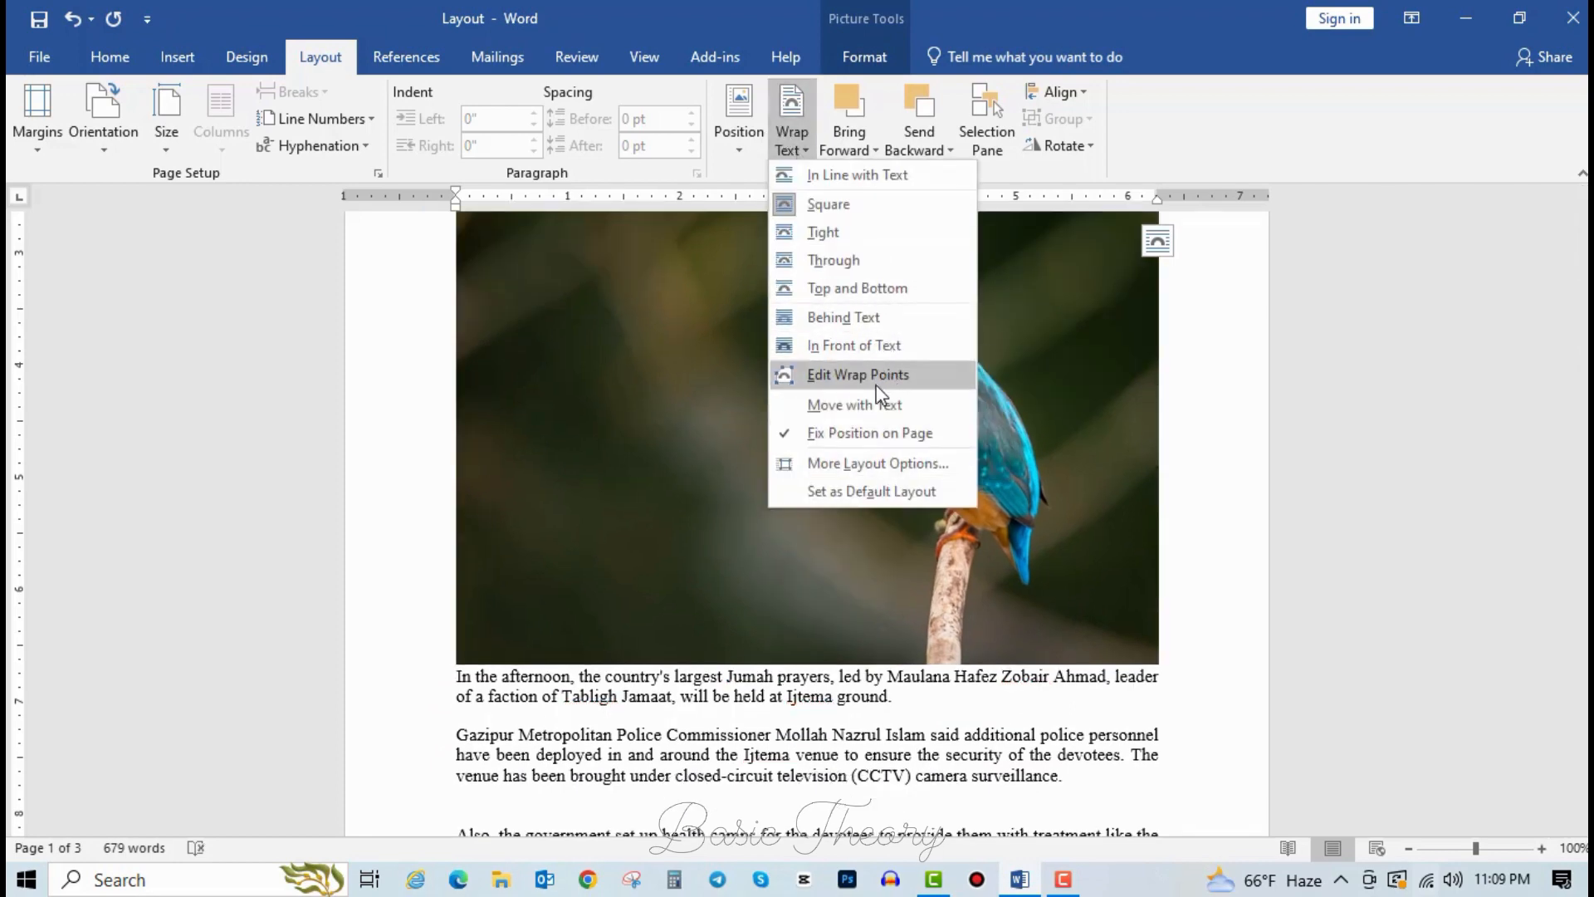
Put the photo in front of text, shrink it from its corner, and move it mid-text.
{"action": "left_click", "coordinate": [883, 345]}
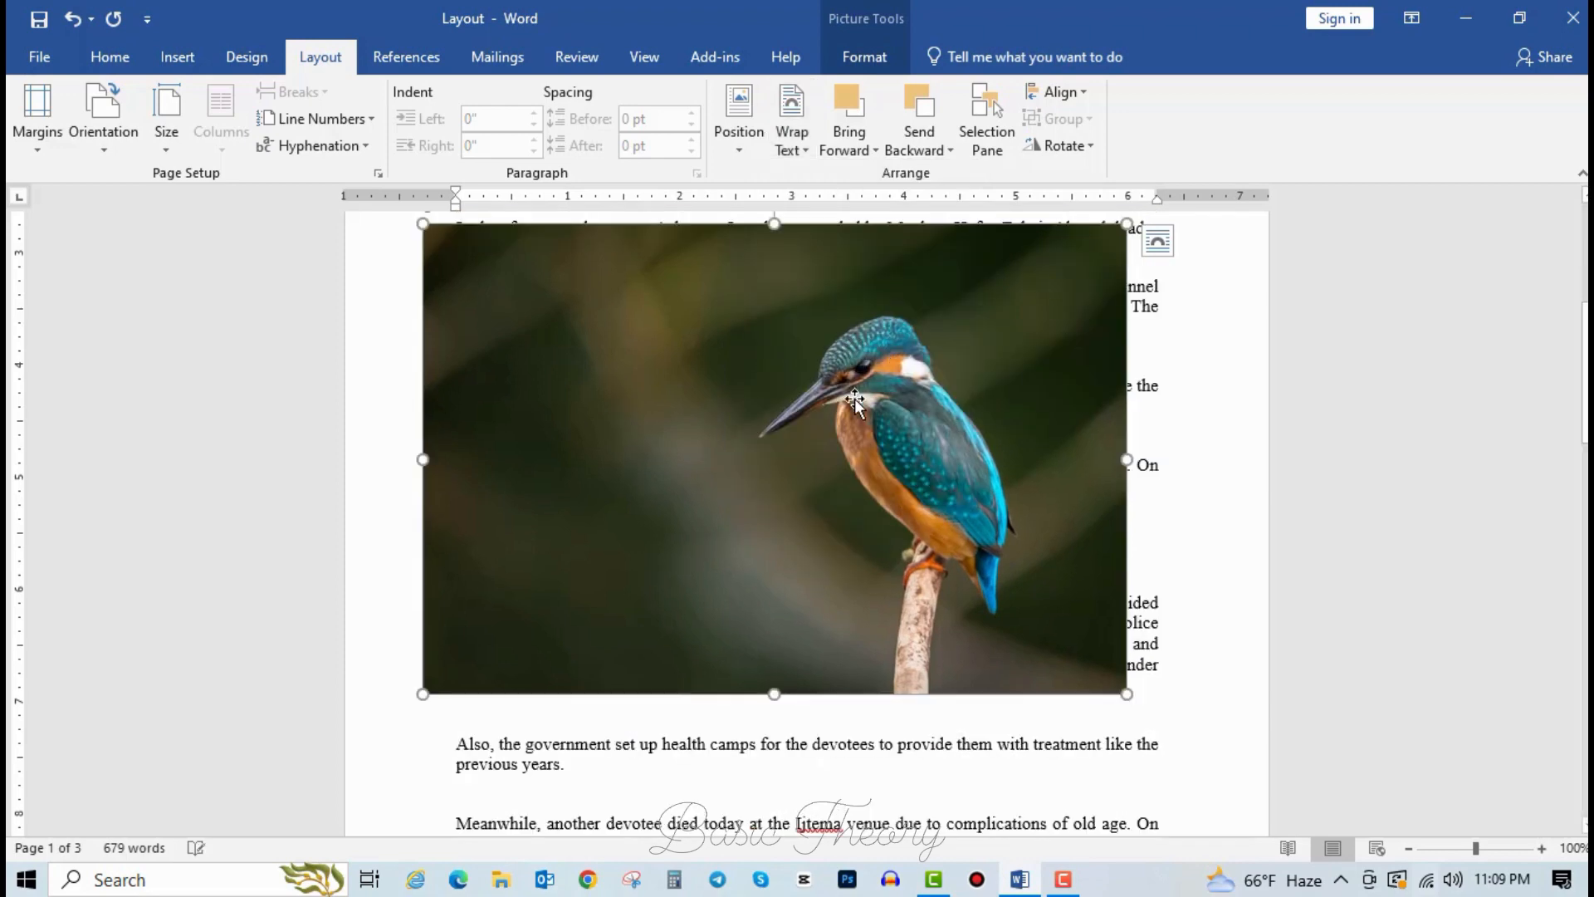
{"action": "left_click_drag", "start_coordinate": [872, 324], "coordinate": [943, 485]}
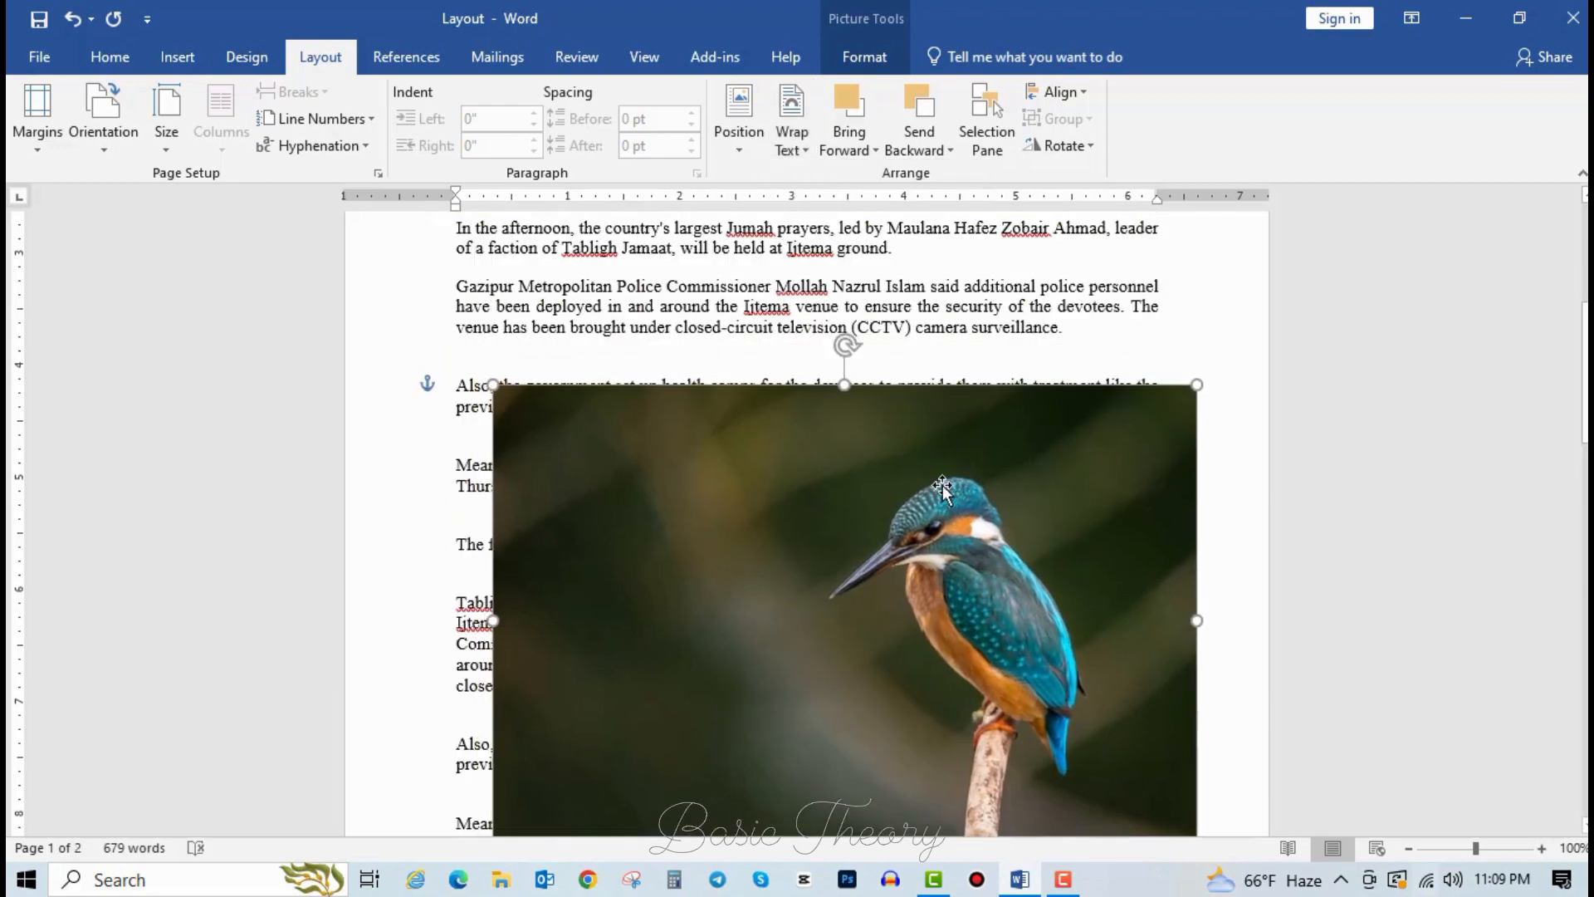
{"action": "left_click_drag", "start_coordinate": [819, 410], "coordinate": [783, 291]}
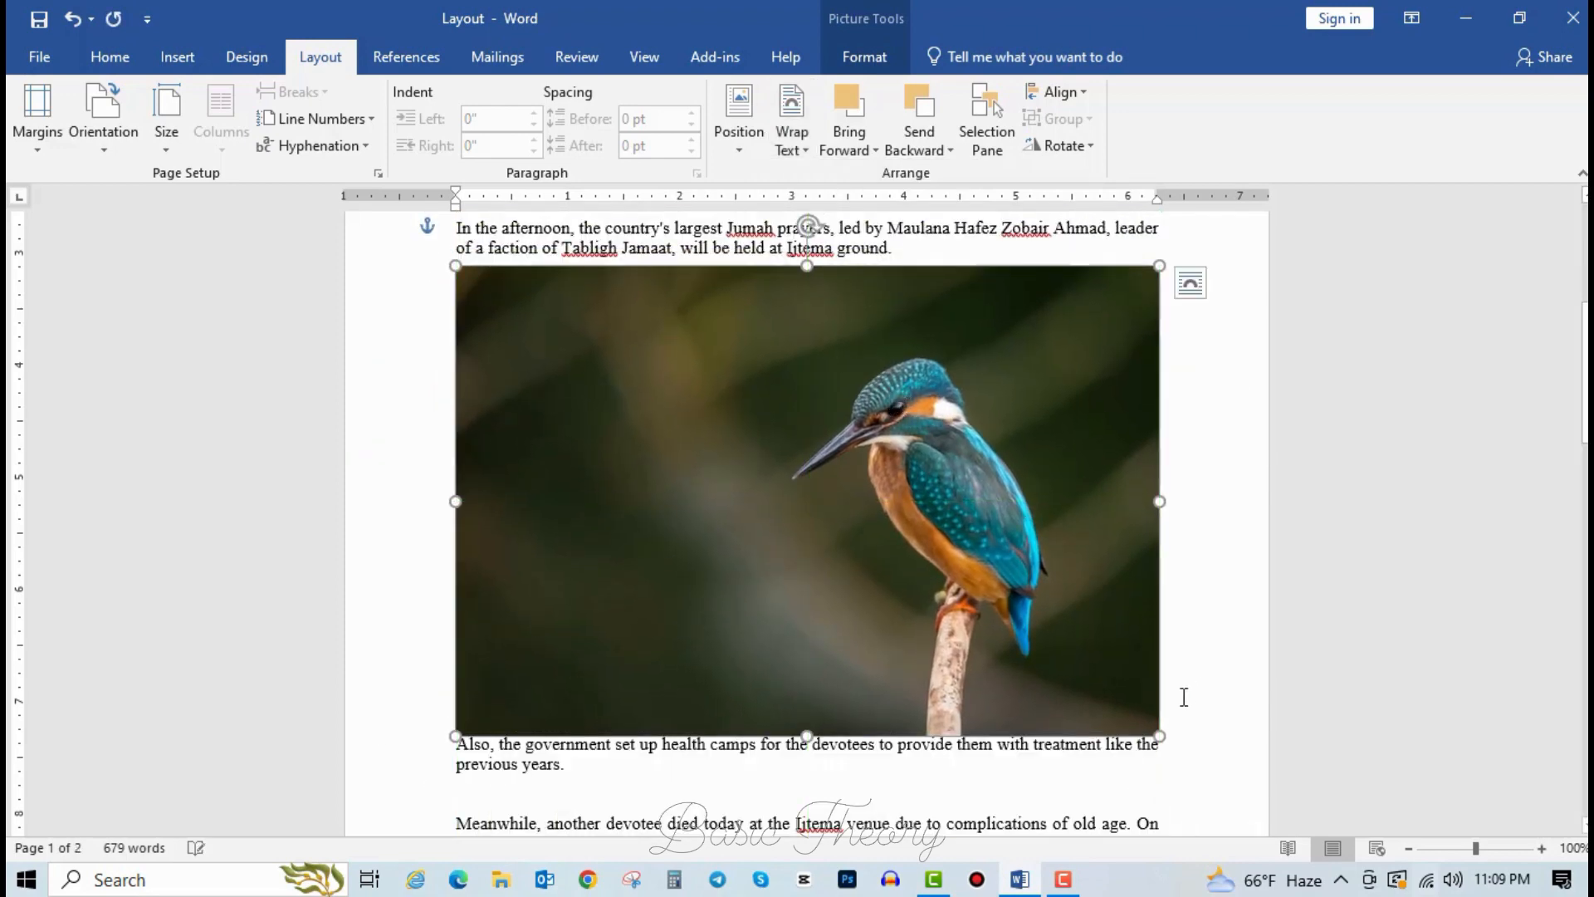
{"action": "left_click_drag", "start_coordinate": [1161, 731], "coordinate": [889, 559]}
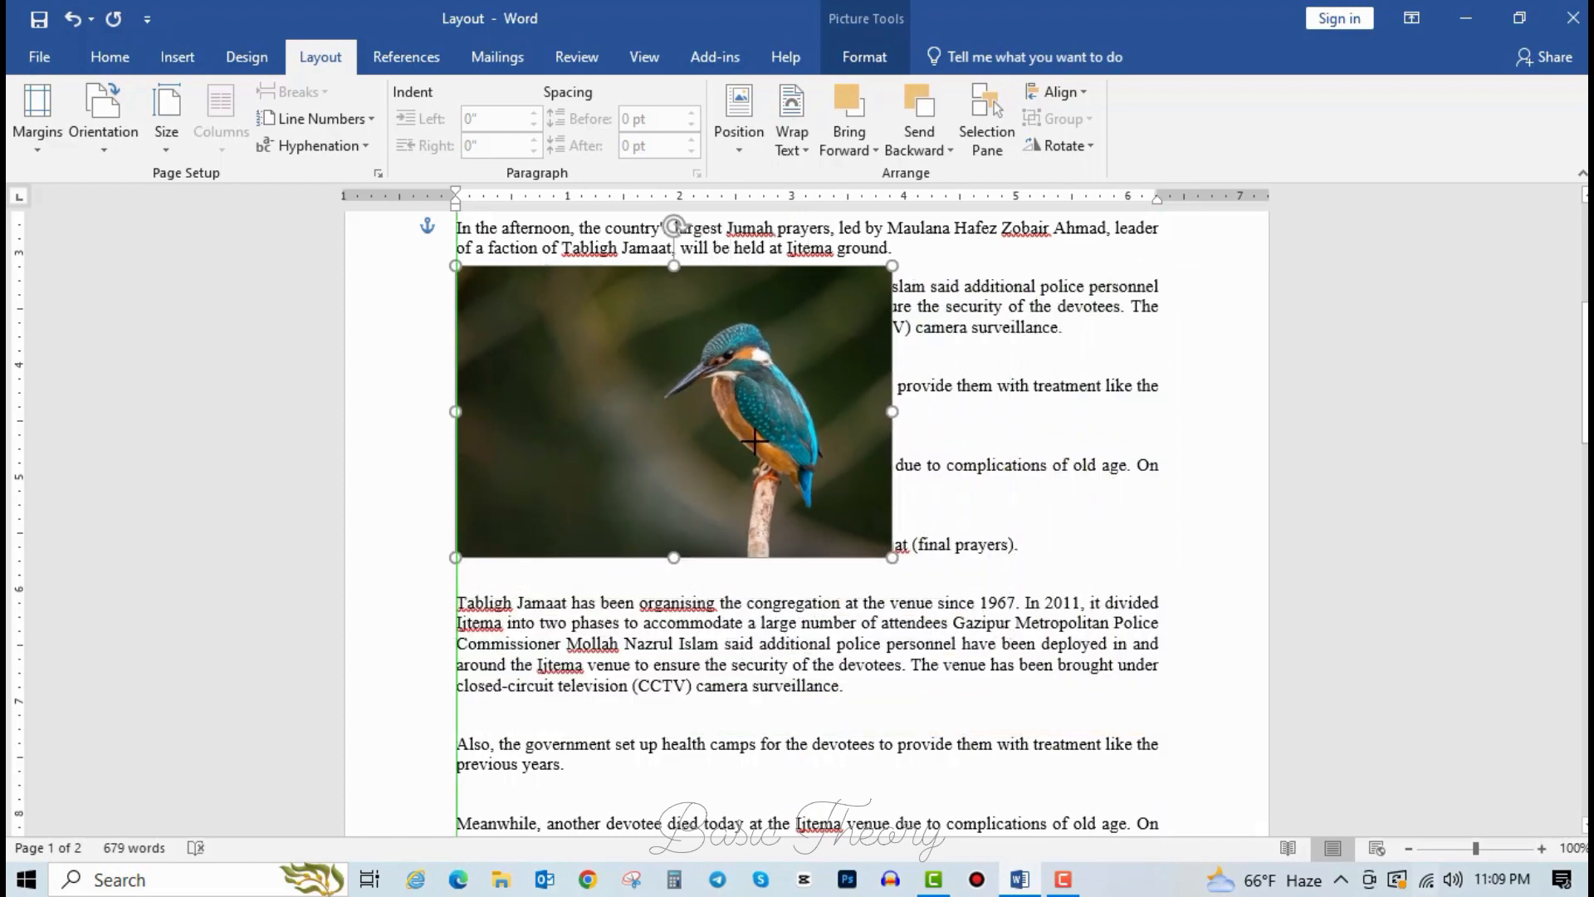
{"action": "left_click_drag", "start_coordinate": [766, 417], "coordinate": [831, 394]}
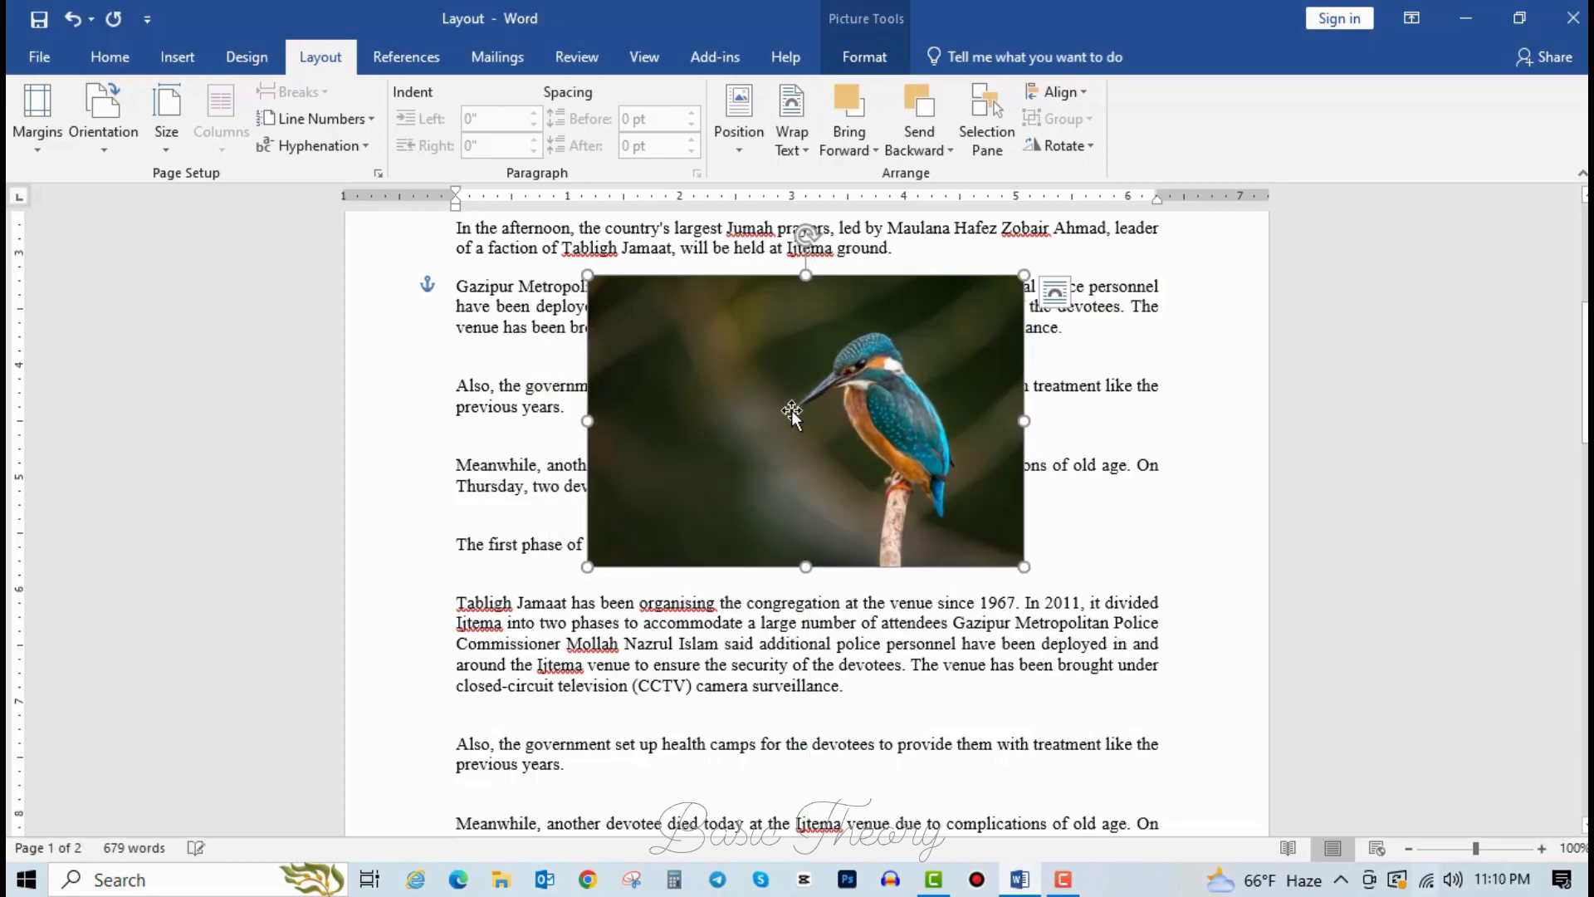
Set the photo's wrapping to Through so text flows around both sides.
{"action": "left_click", "coordinate": [791, 133]}
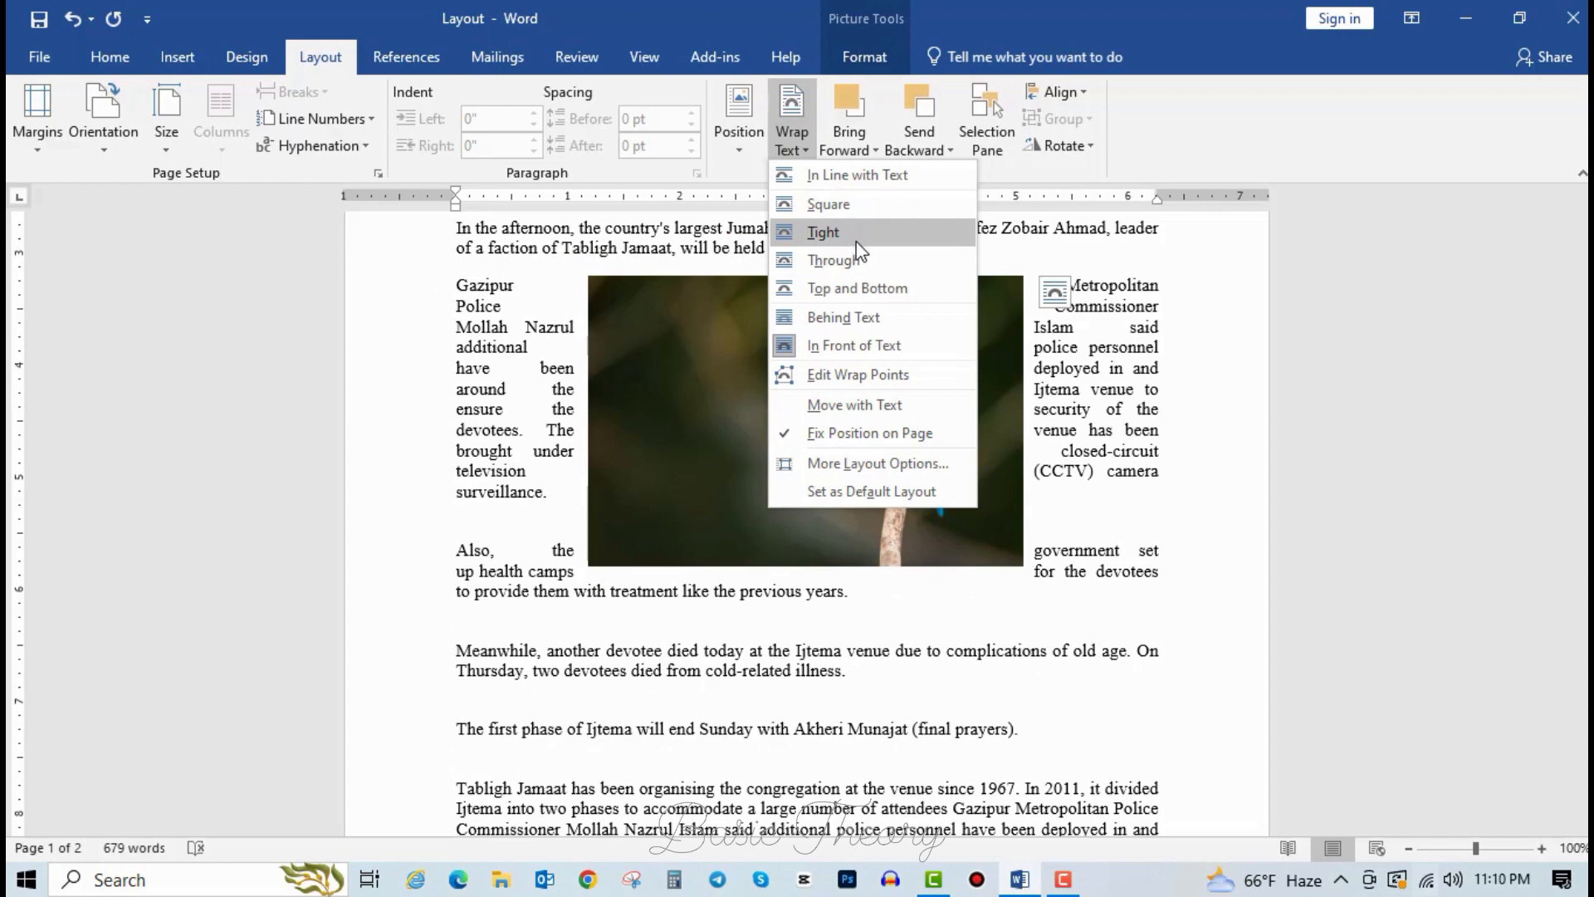
{"action": "left_click", "coordinate": [873, 267]}
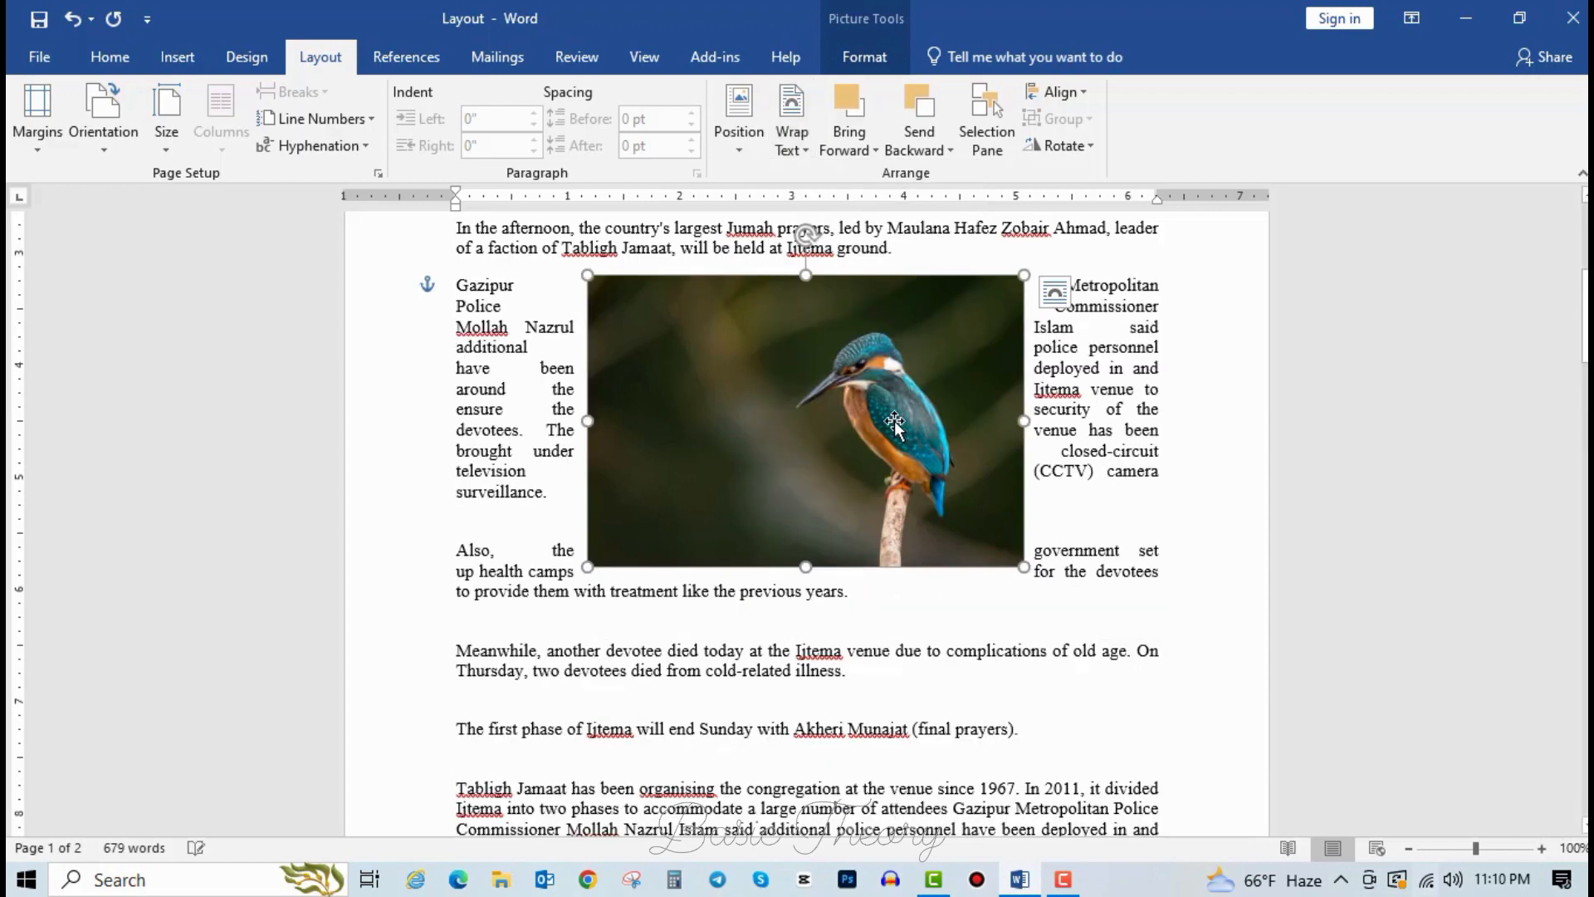
{"action": "left_click", "coordinate": [791, 125]}
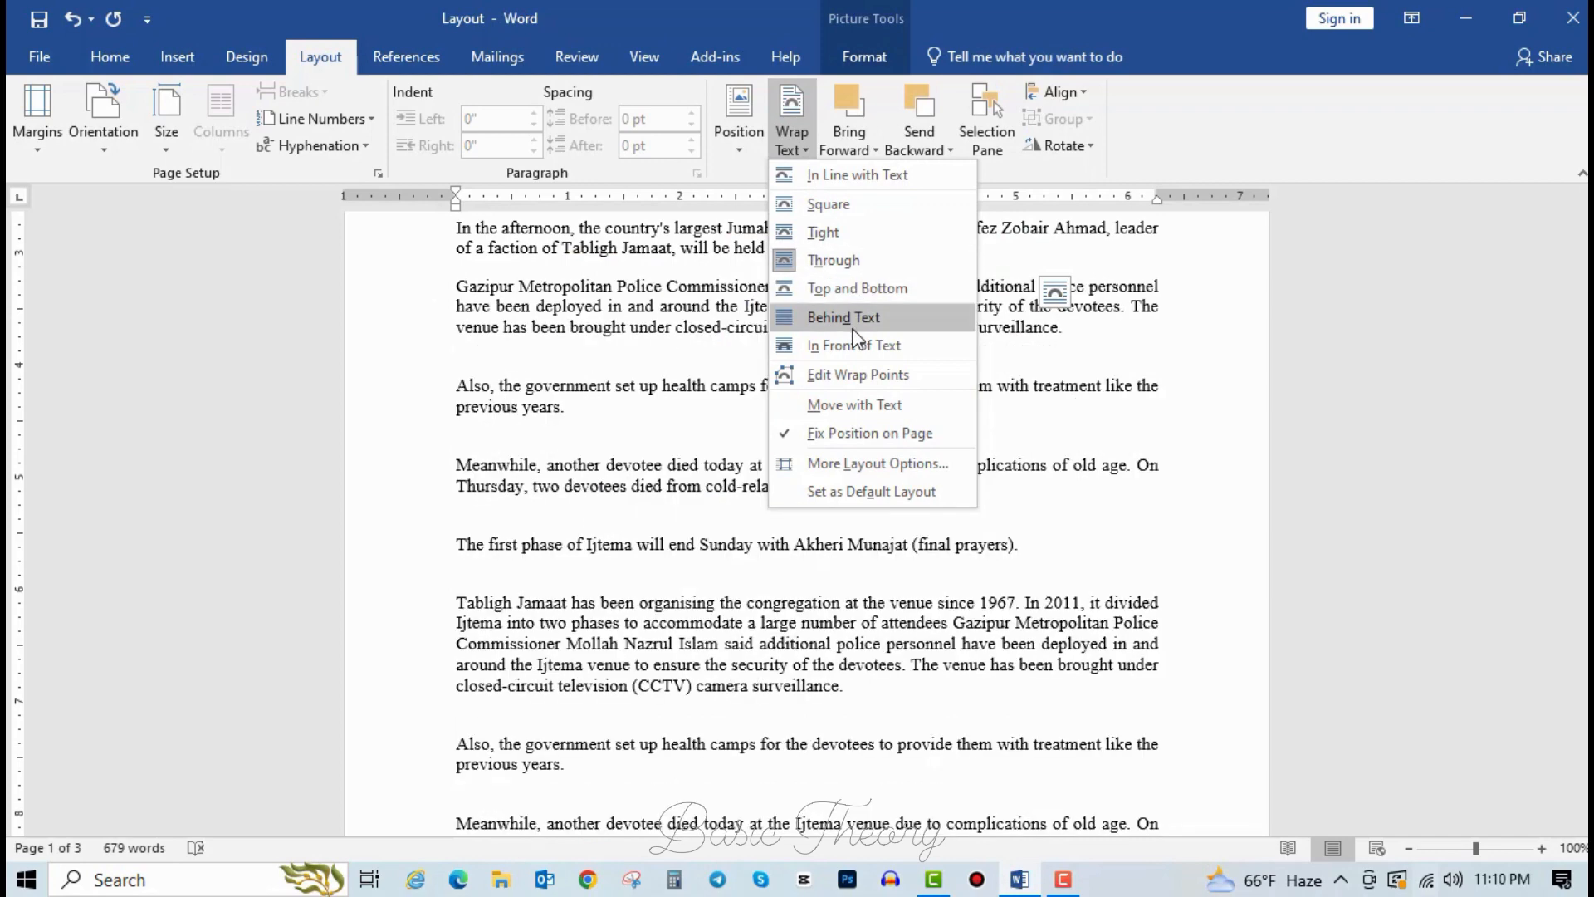
Try Behind Text wrapping on the kingfisher photo, then undo it with Ctrl+Z.
{"action": "left_click", "coordinate": [853, 329]}
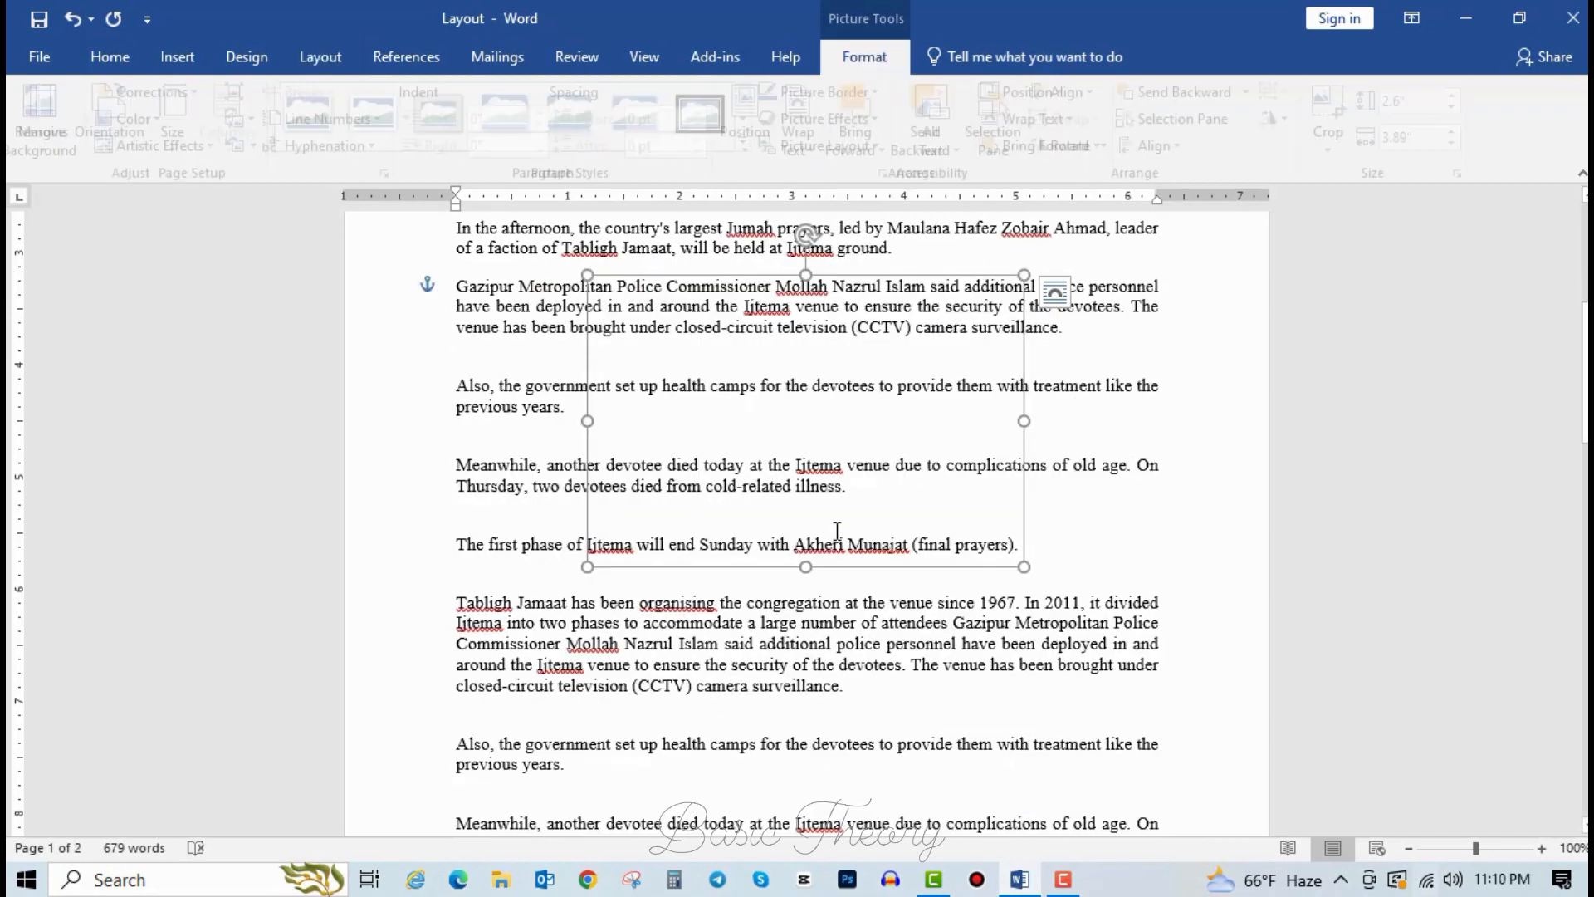
{"action": "left_click", "coordinate": [825, 337]}
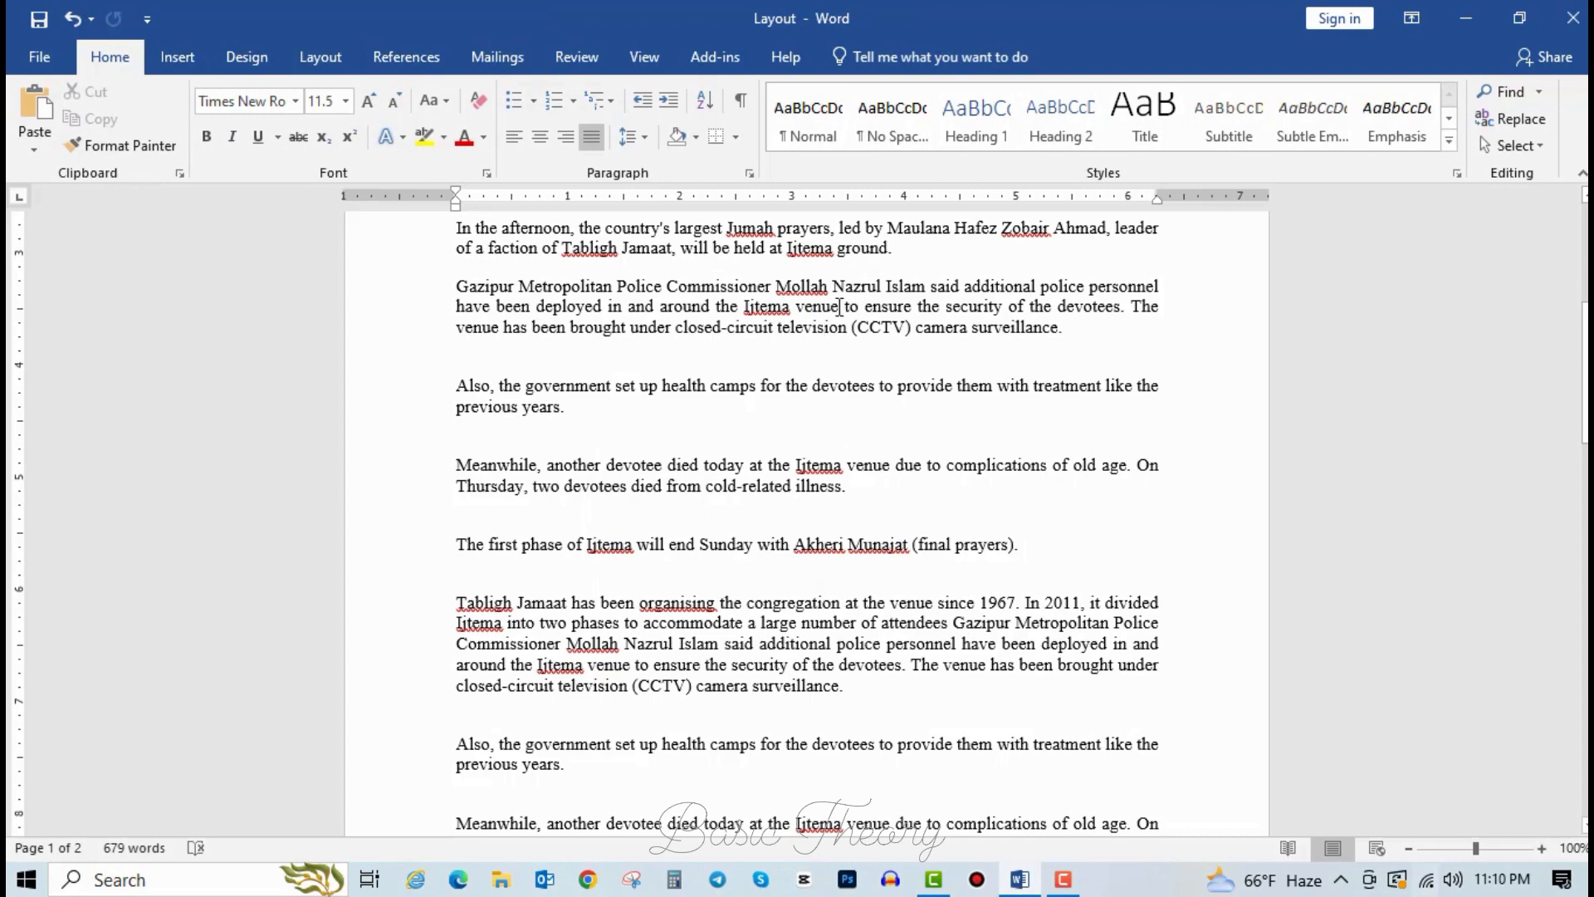
{"action": "key", "text": "ctrl+z"}
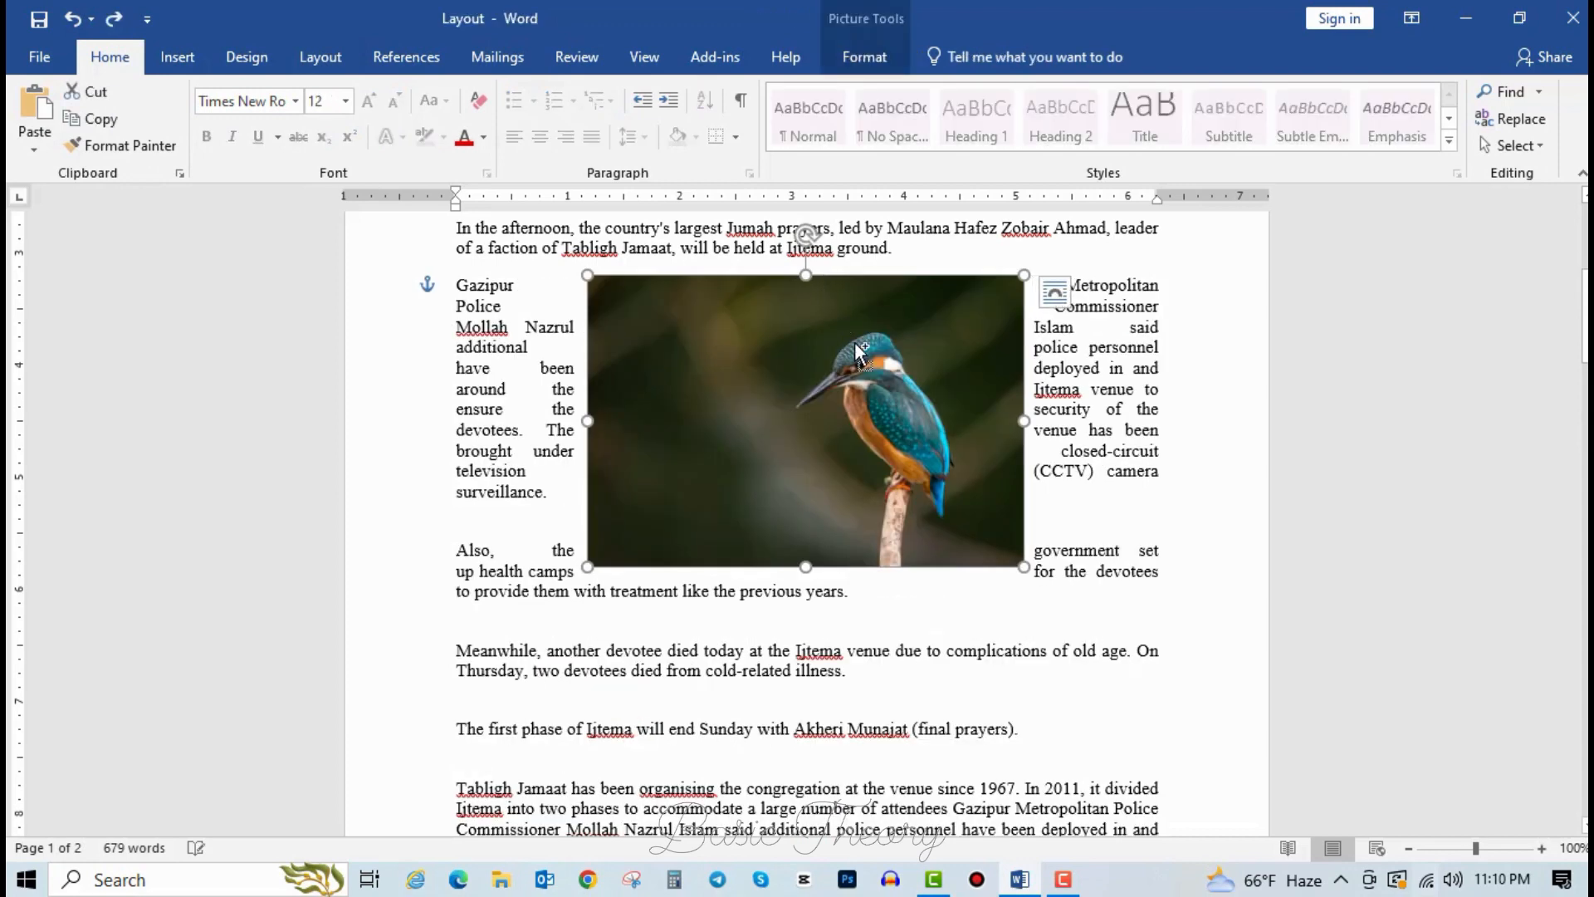
Drag the photo about 90 px lower, between the Also and Meanwhile paragraphs.
{"action": "double_click", "coordinate": [806, 337]}
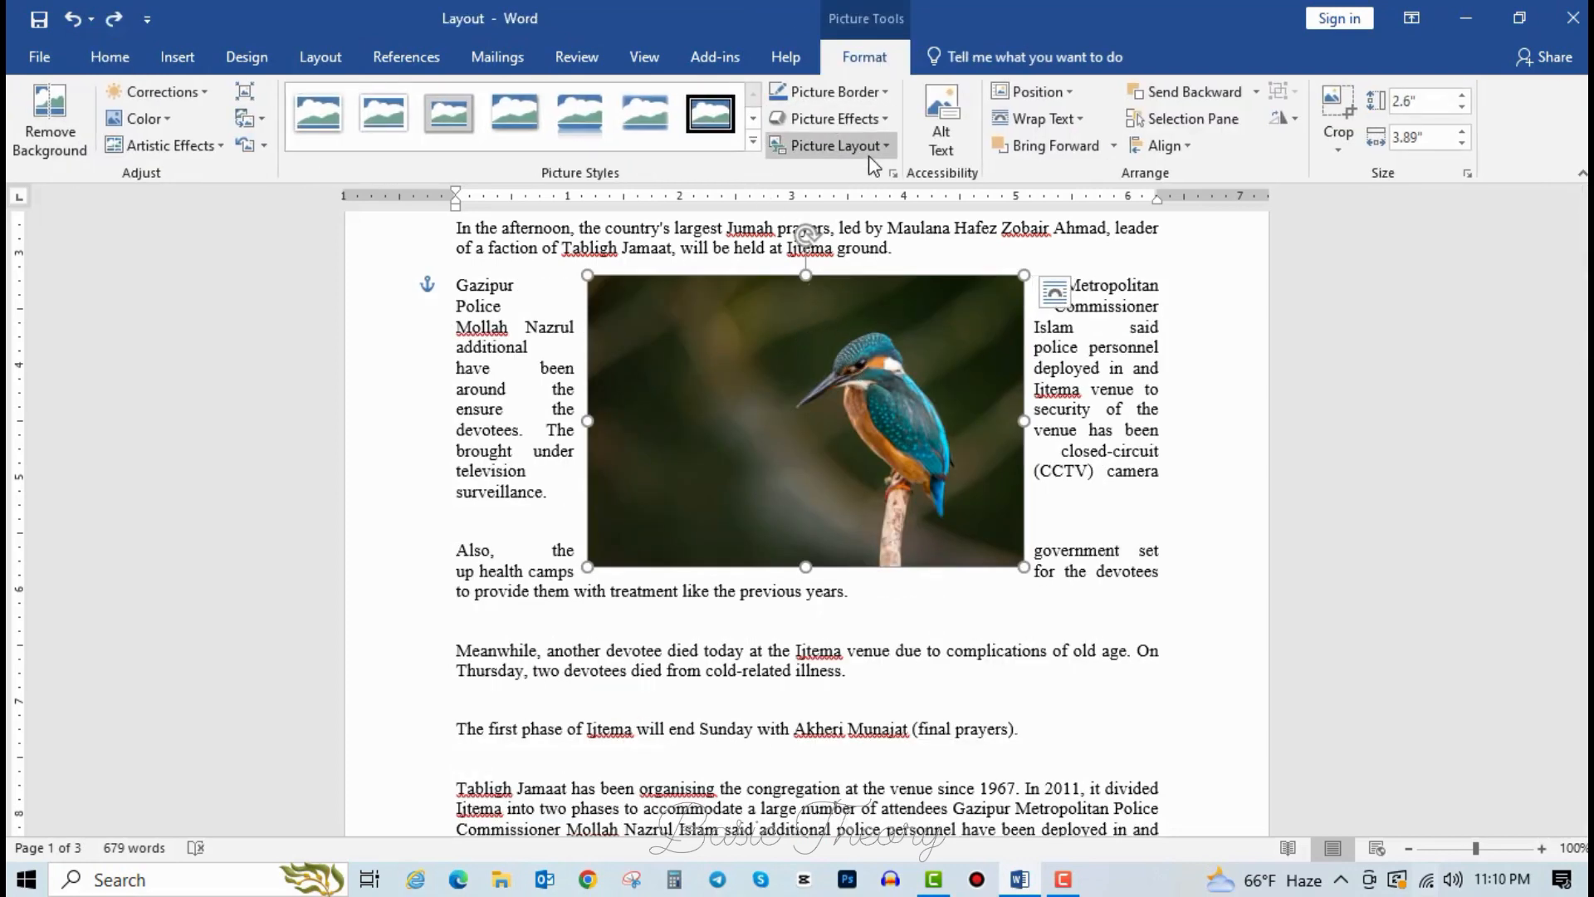
{"action": "left_click", "coordinate": [1039, 119]}
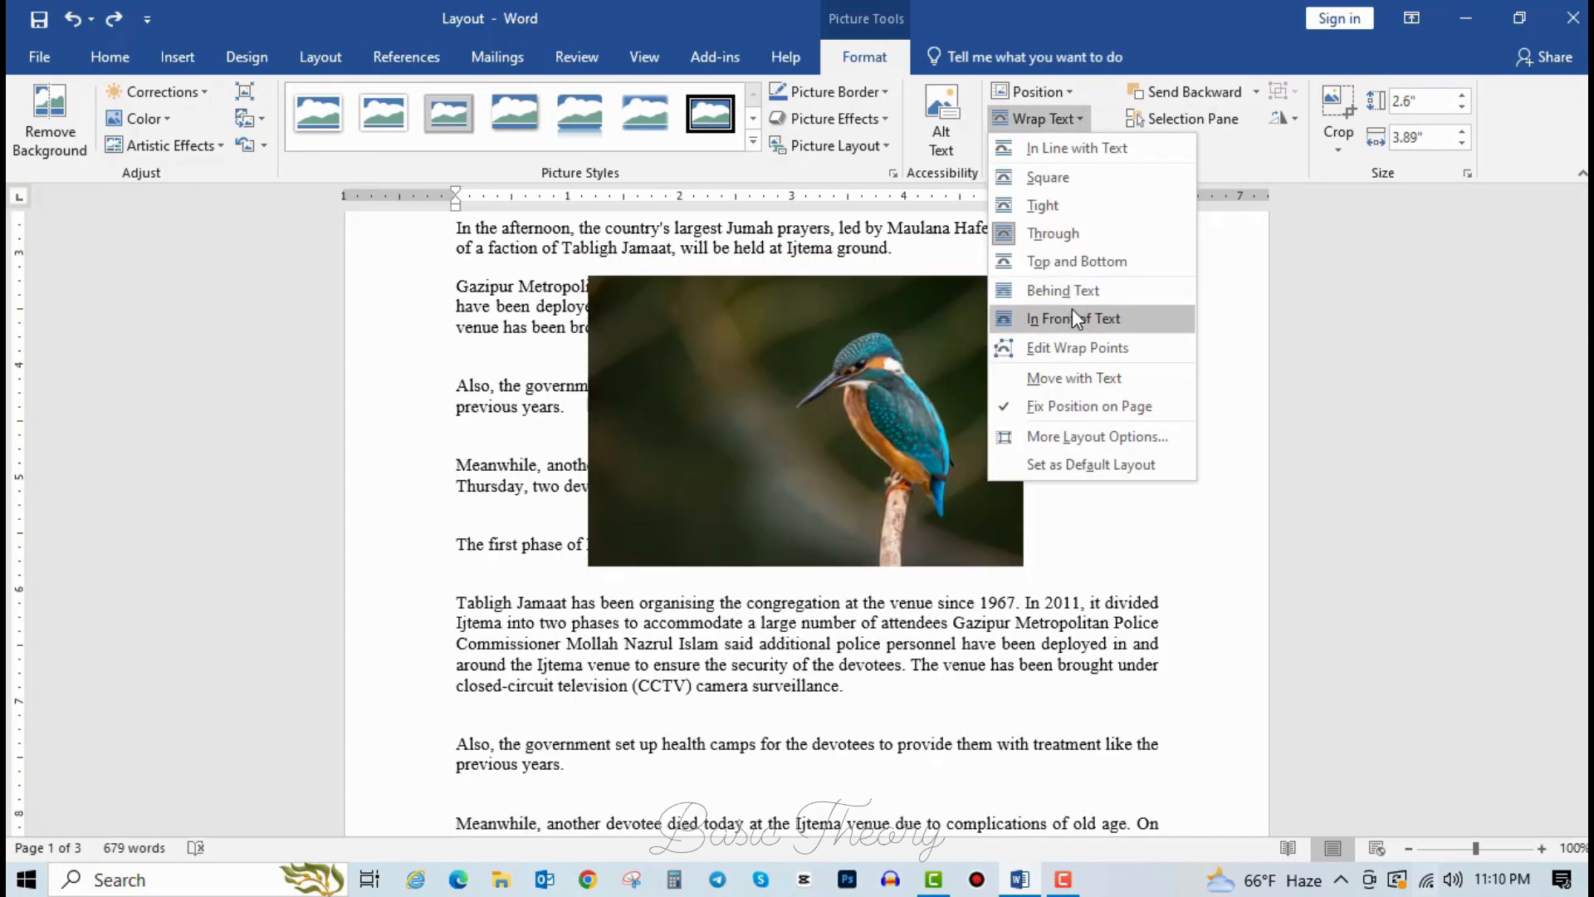
{"action": "left_click", "coordinate": [795, 411]}
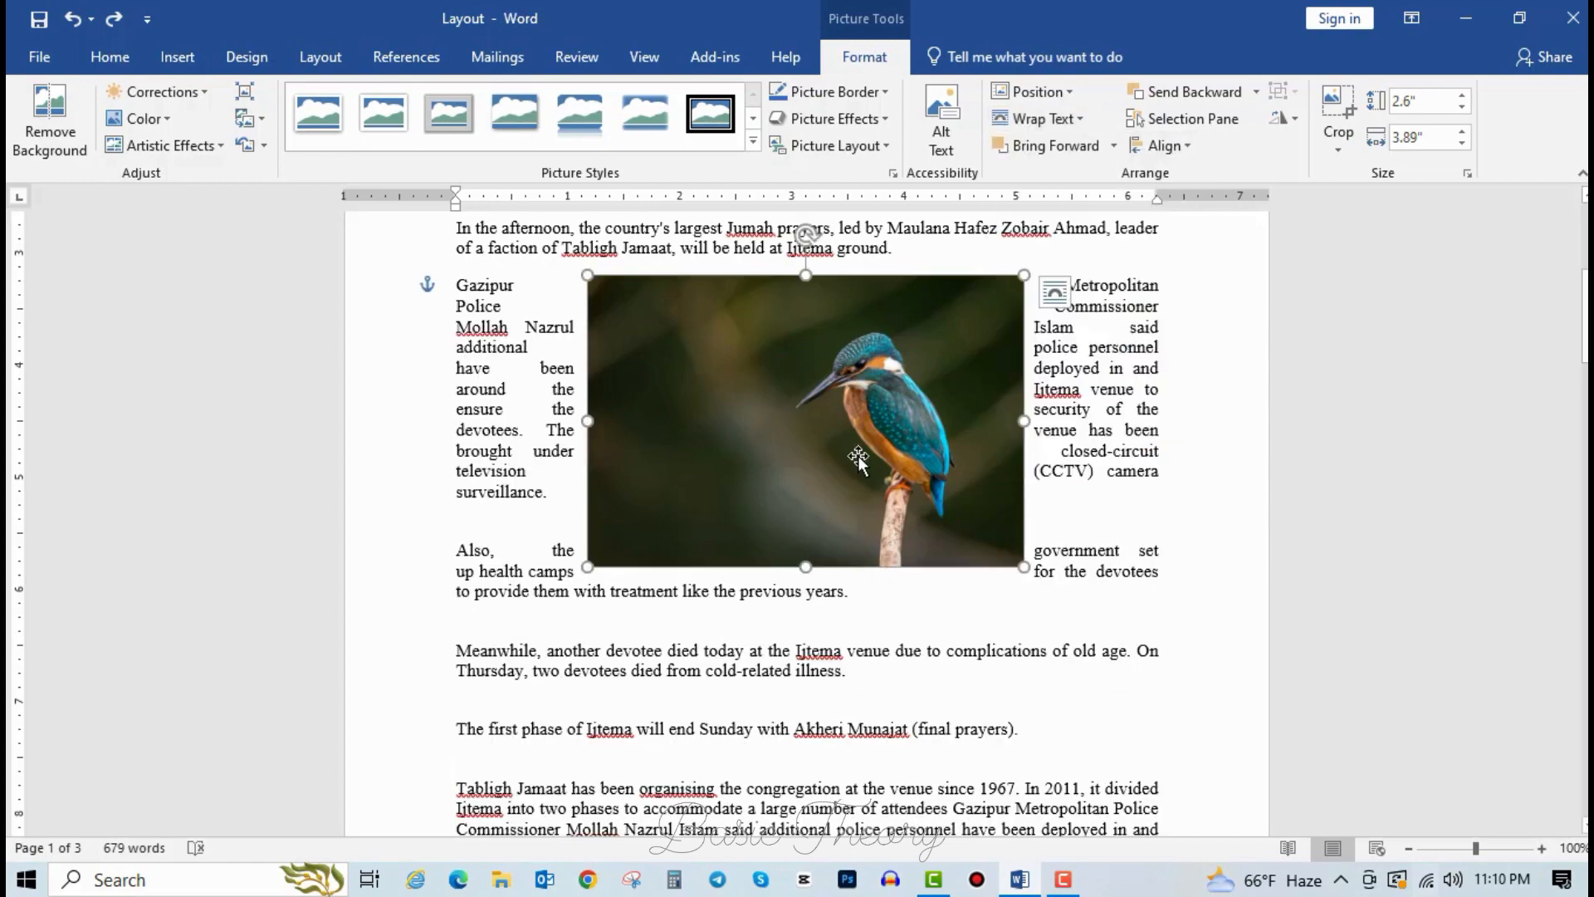
{"action": "scroll", "coordinate": [827, 582], "scroll_direction": "down", "scroll_amount": 10}
{"action": "scroll", "coordinate": [826, 582], "scroll_direction": "up", "scroll_amount": 9}
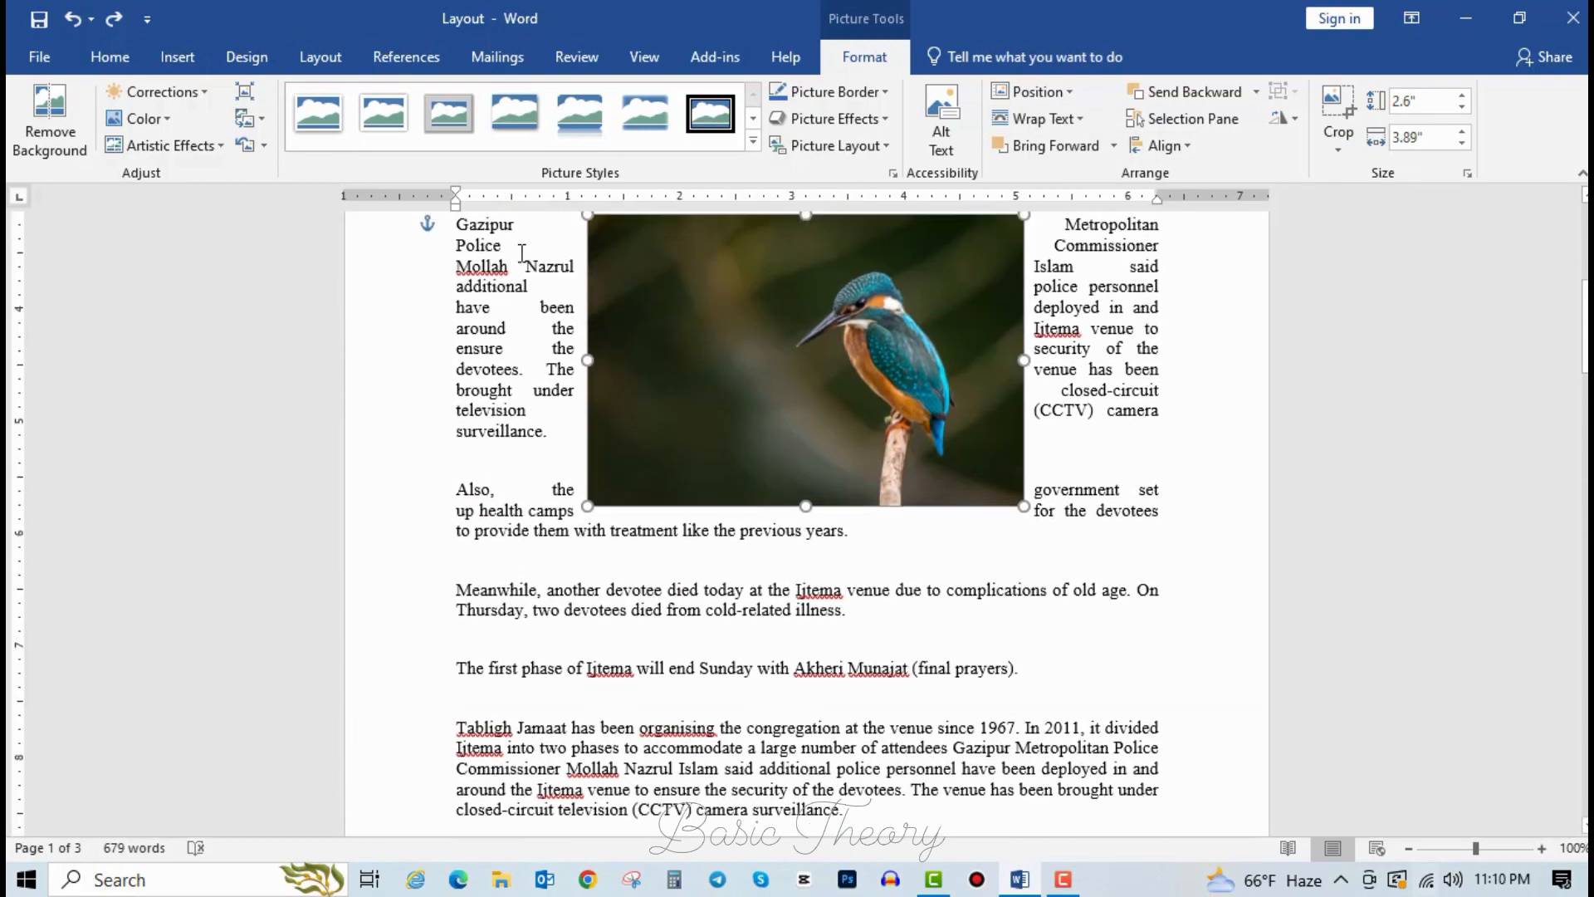
{"action": "left_click", "coordinate": [320, 60]}
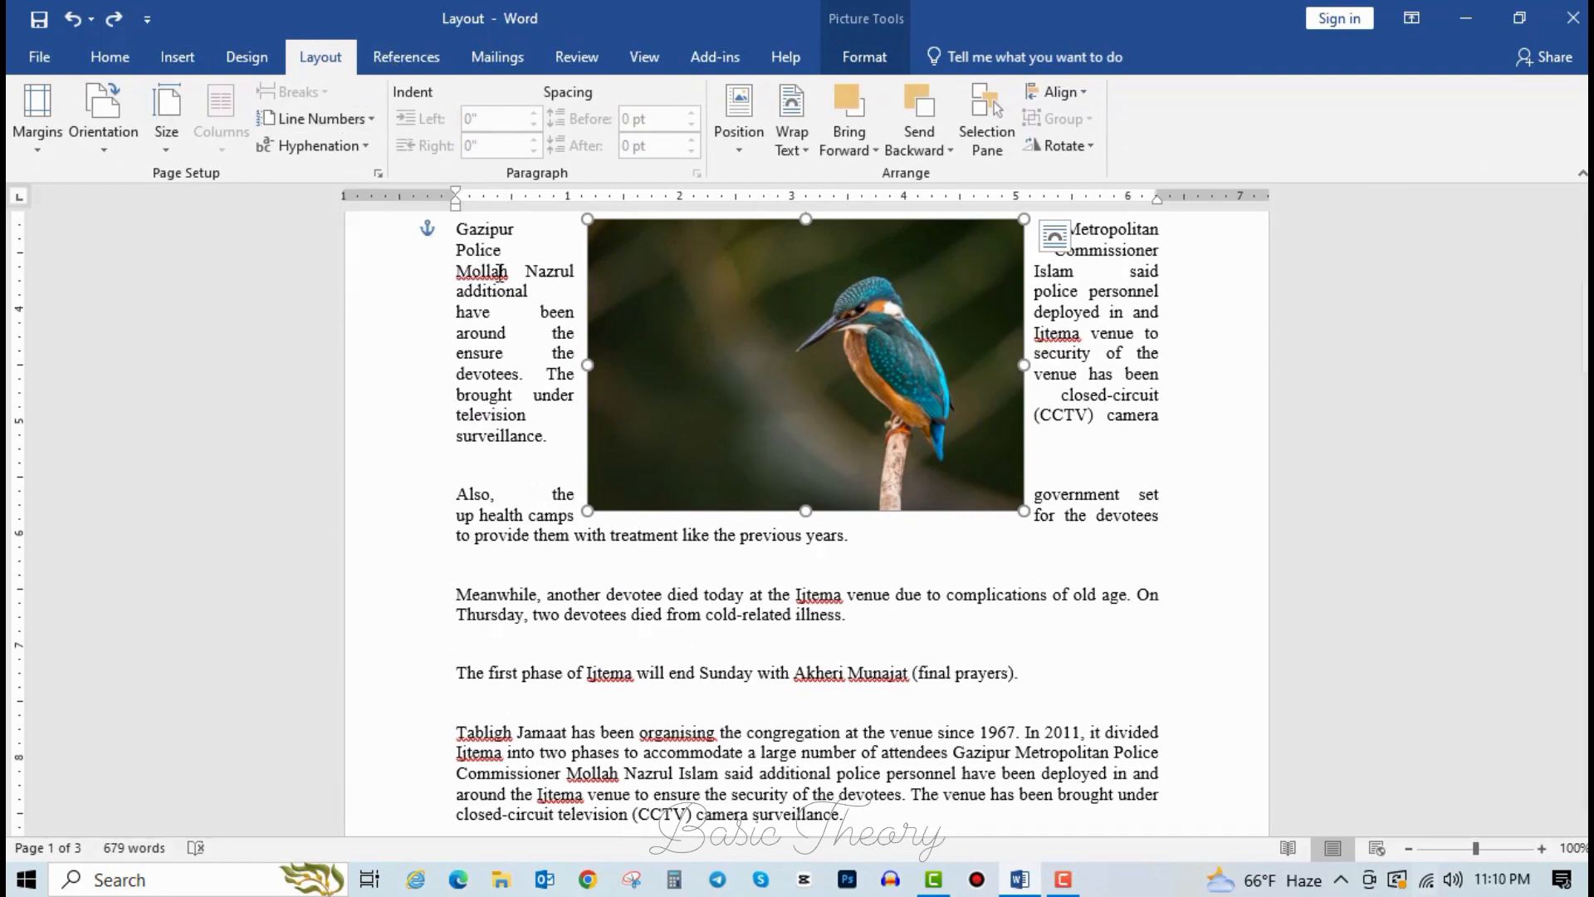
{"action": "left_click_drag", "start_coordinate": [717, 420], "coordinate": [711, 492]}
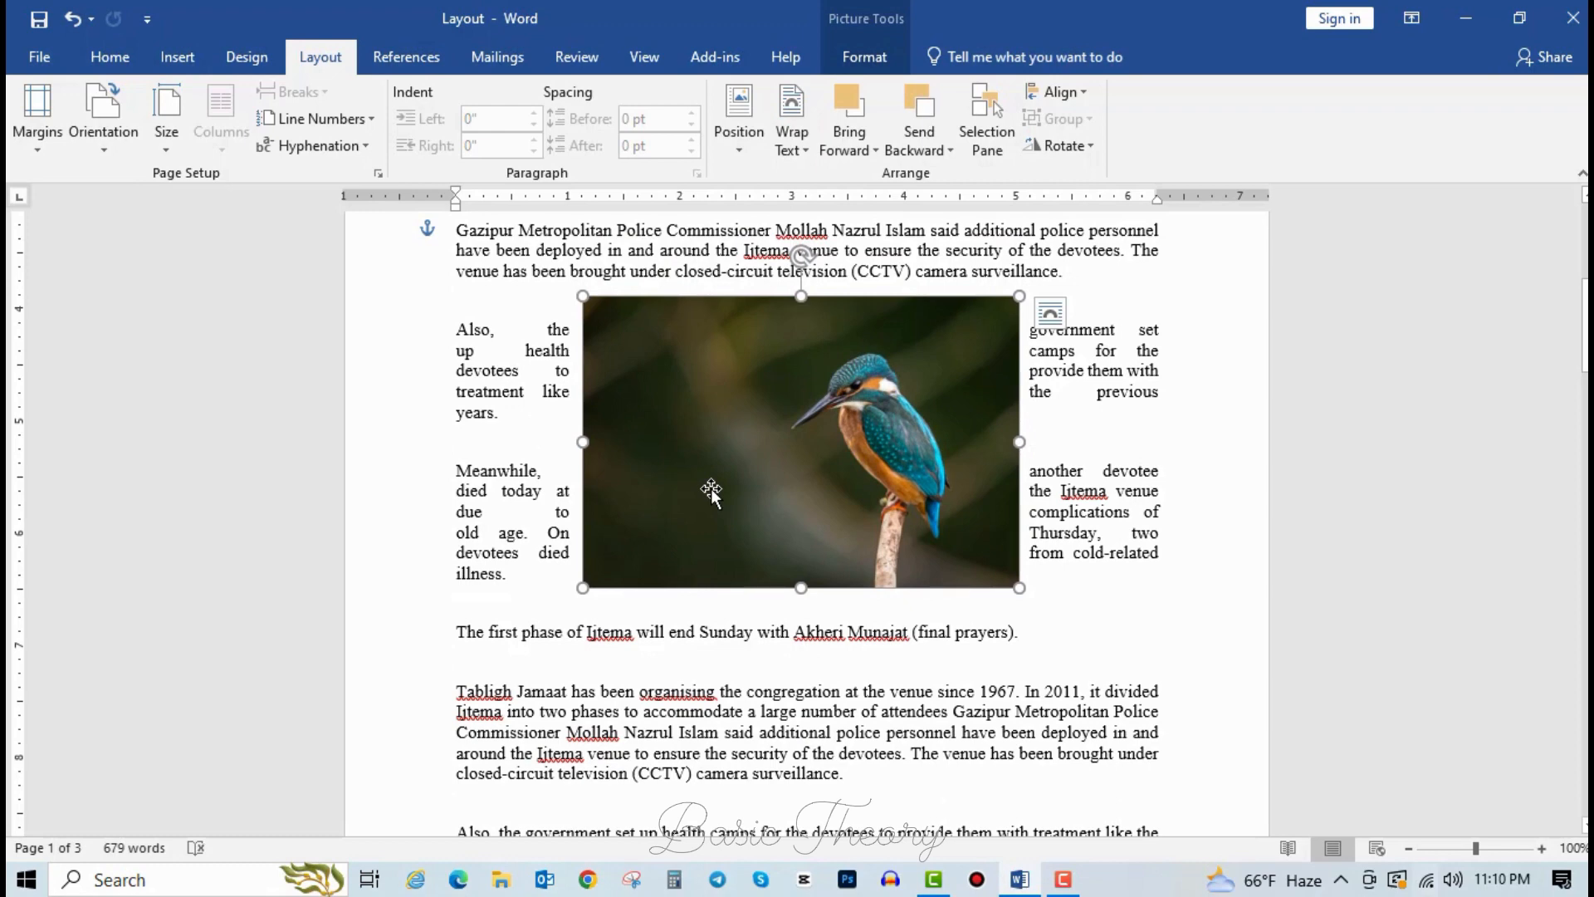